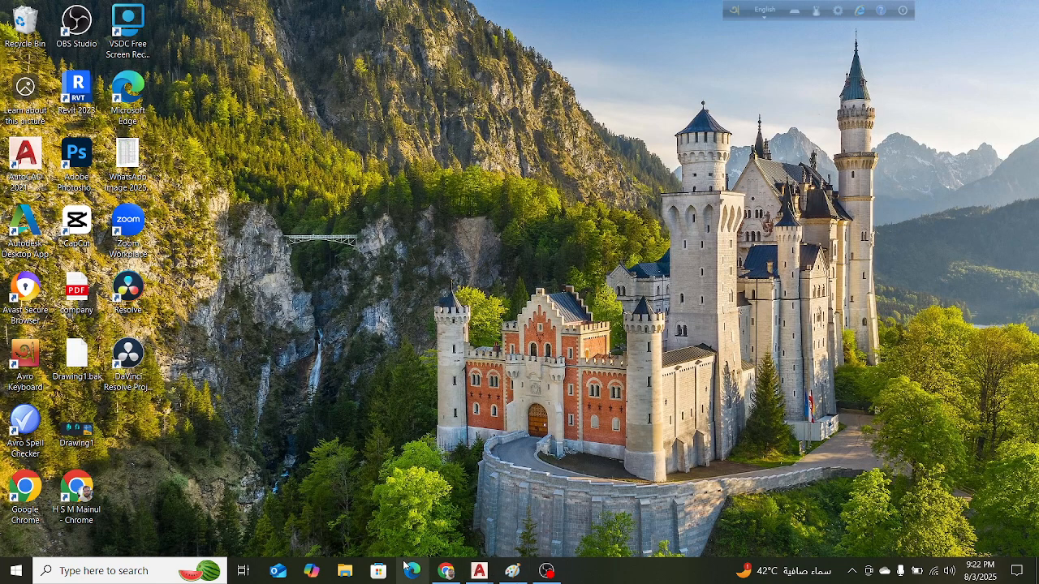
Switch to the project -1.dwg floor plan in AutoCAD
mouse_move(476, 574)
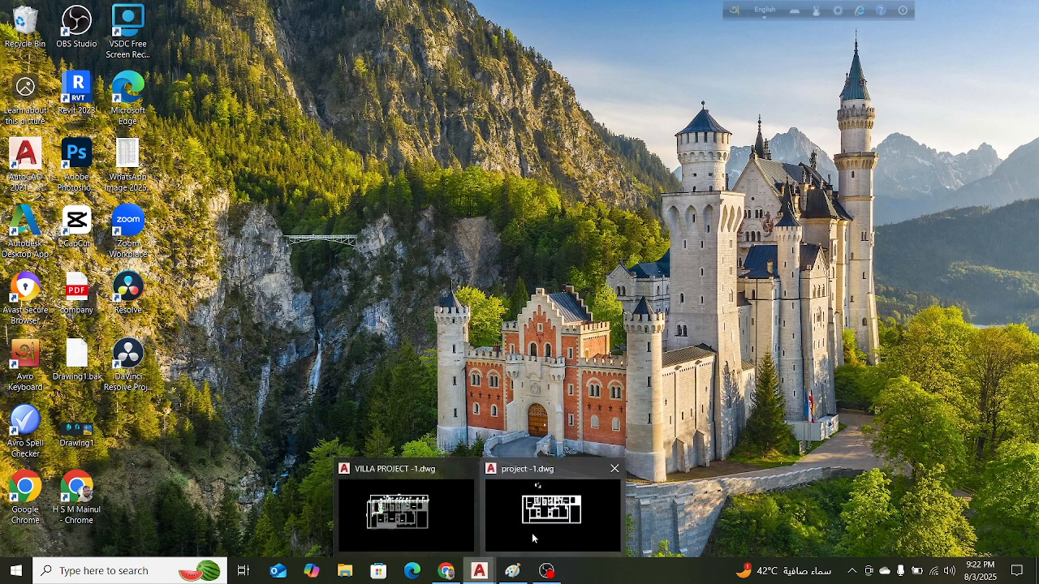
click(533, 538)
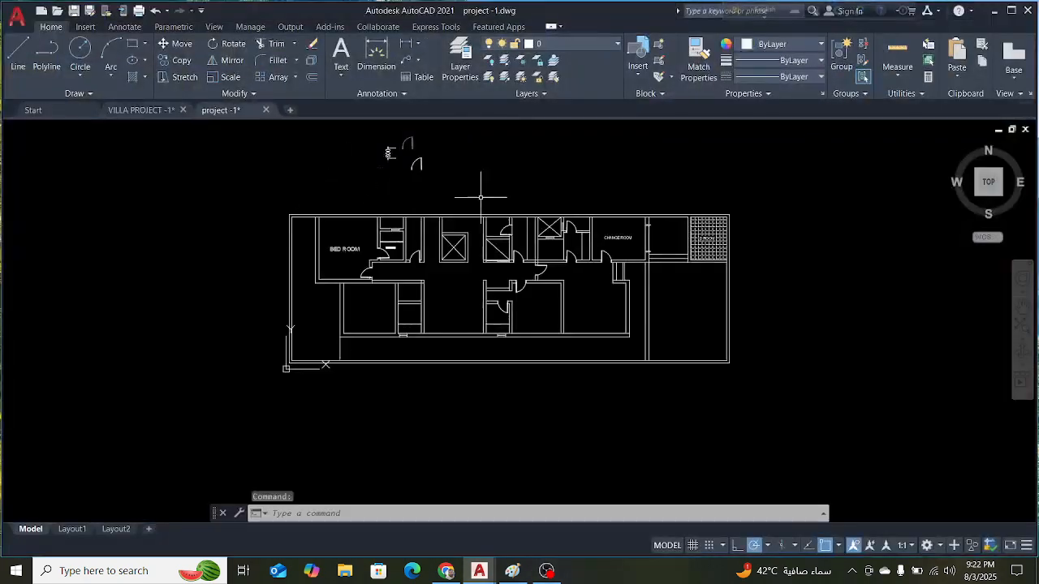
scroll(467, 243, up, 4)
scroll(456, 271, down, 2)
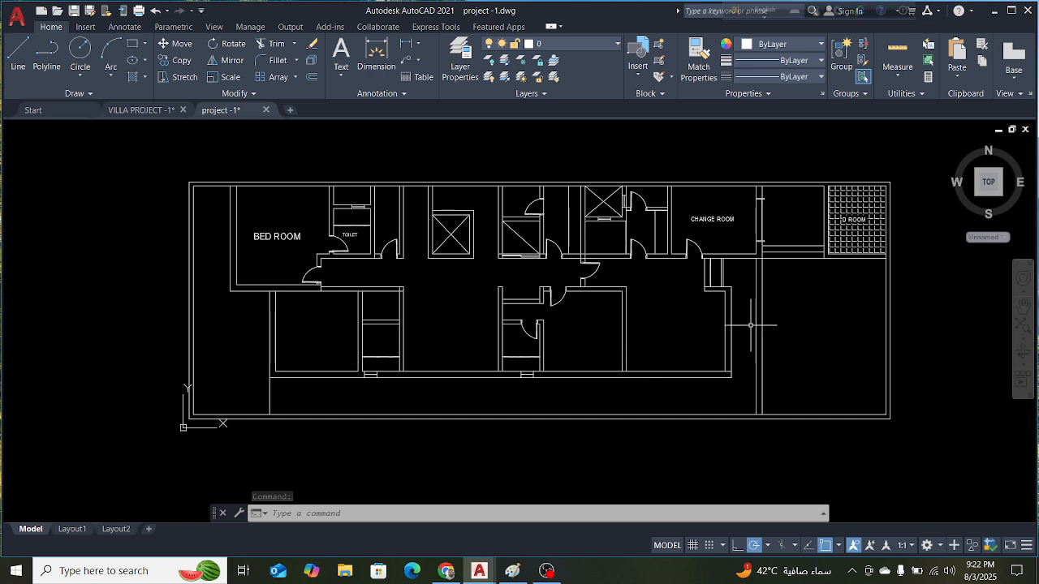
Examine the room layout and the M.BED ROOM area in the VILLA PROJECT -1 reference drawing
click(153, 114)
scroll(323, 299, up, 5)
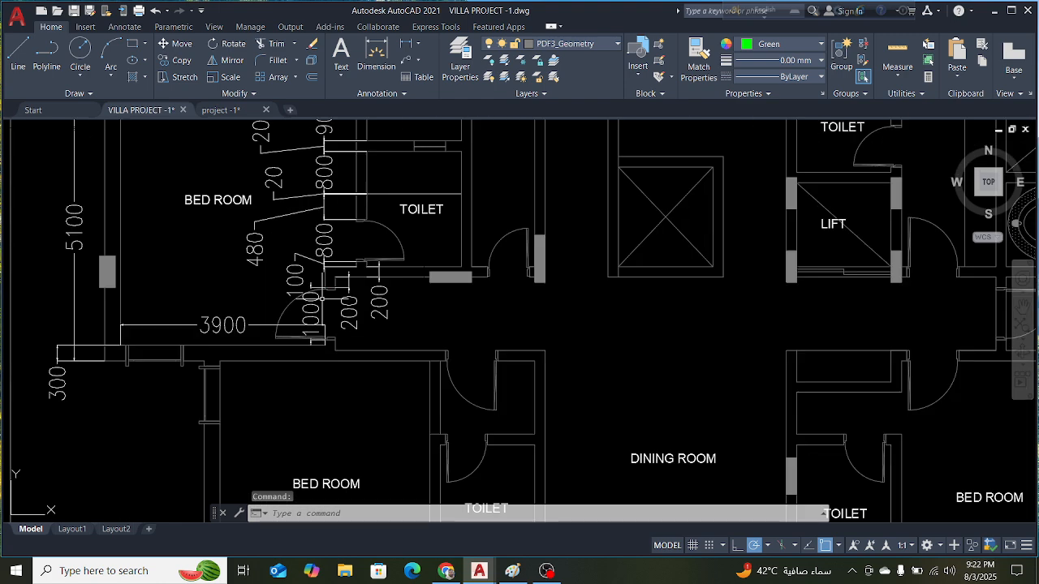
scroll(406, 307, down, 5)
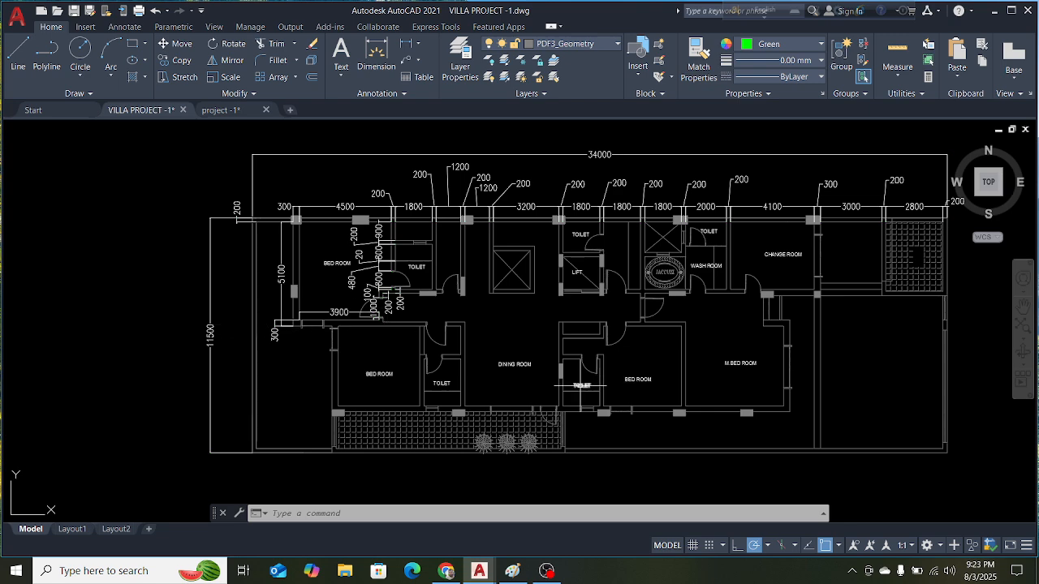
scroll(412, 354, up, 2)
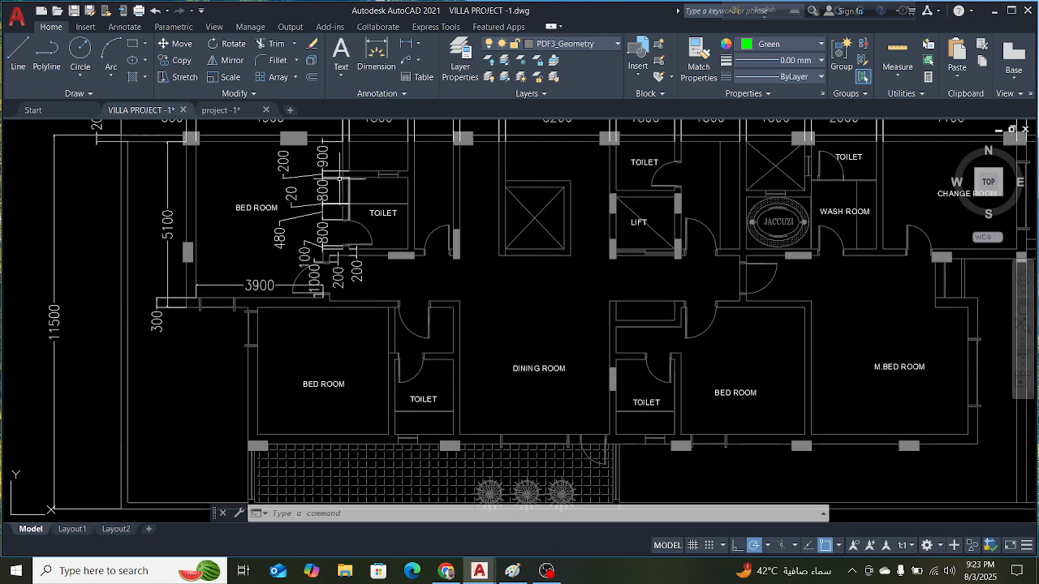
scroll(423, 357, down, 3)
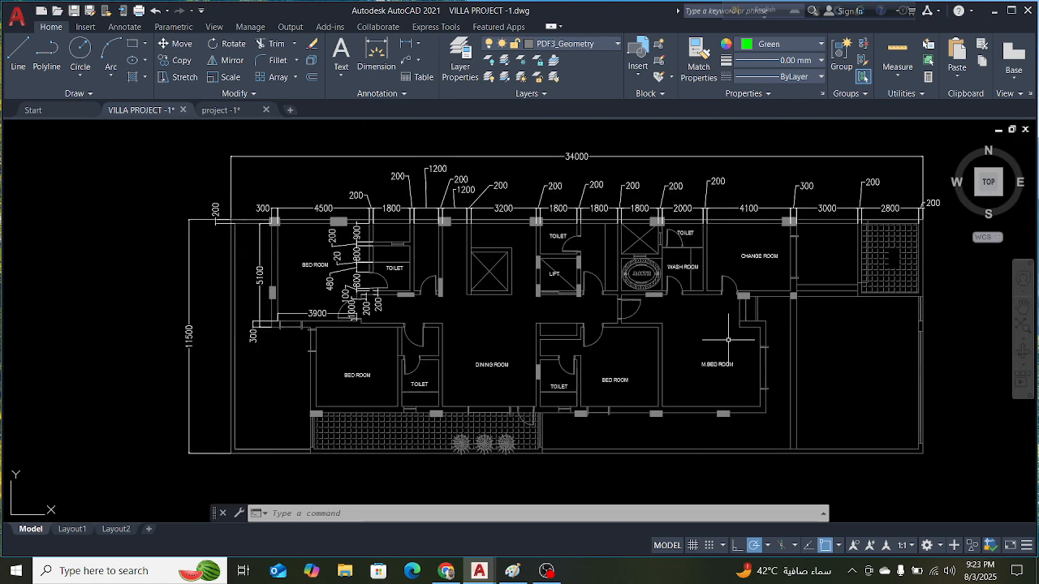
scroll(771, 366, up, 3)
scroll(771, 366, up, 2)
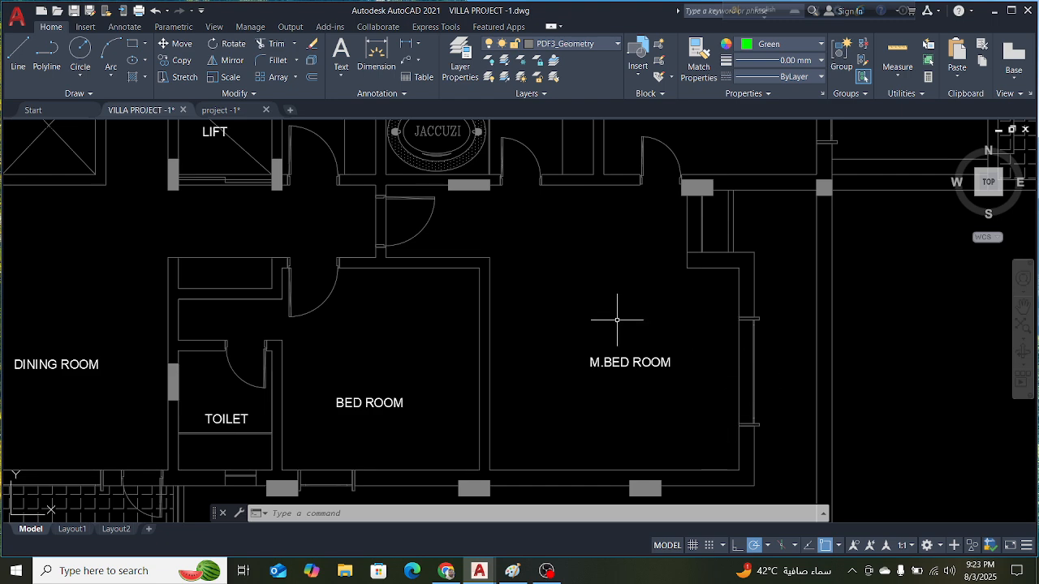
In the project -1 drawing, trim the inner wall line overrunning the master bedroom's lower-right corner
click(248, 112)
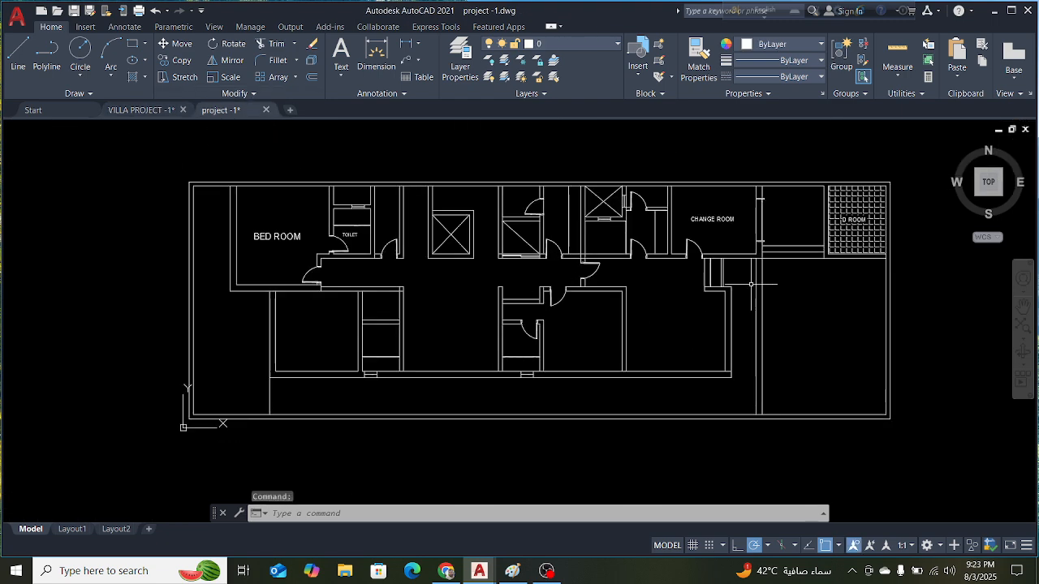
scroll(726, 331, up, 3)
scroll(713, 333, down, 1)
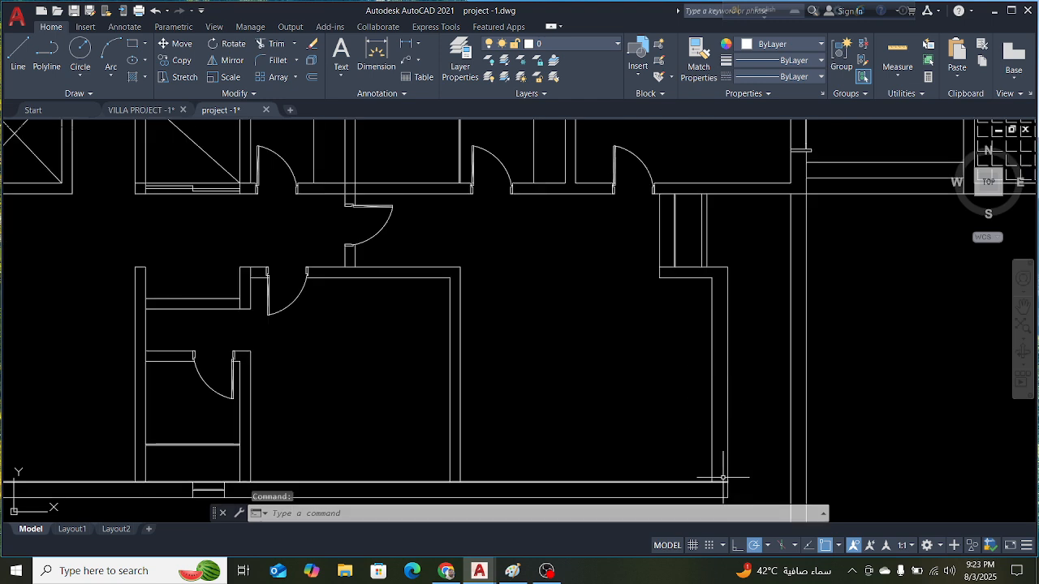
scroll(713, 463, up, 5)
text(T)
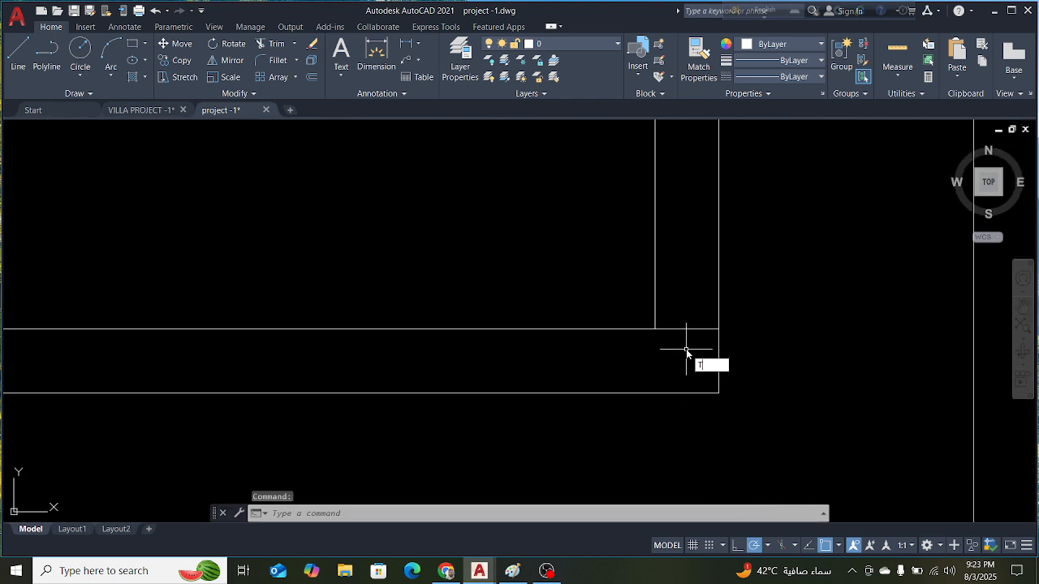
text(R)
key(Return)
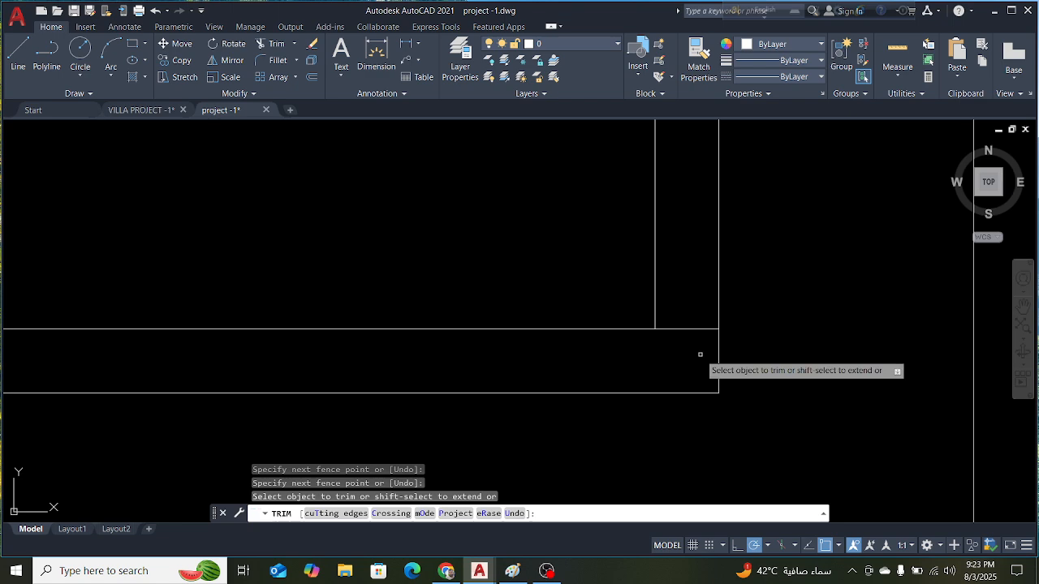
mouse_move(701, 352)
mouse_down()
mouse_move(696, 313)
mouse_move(695, 341)
mouse_up()
key(Escape)
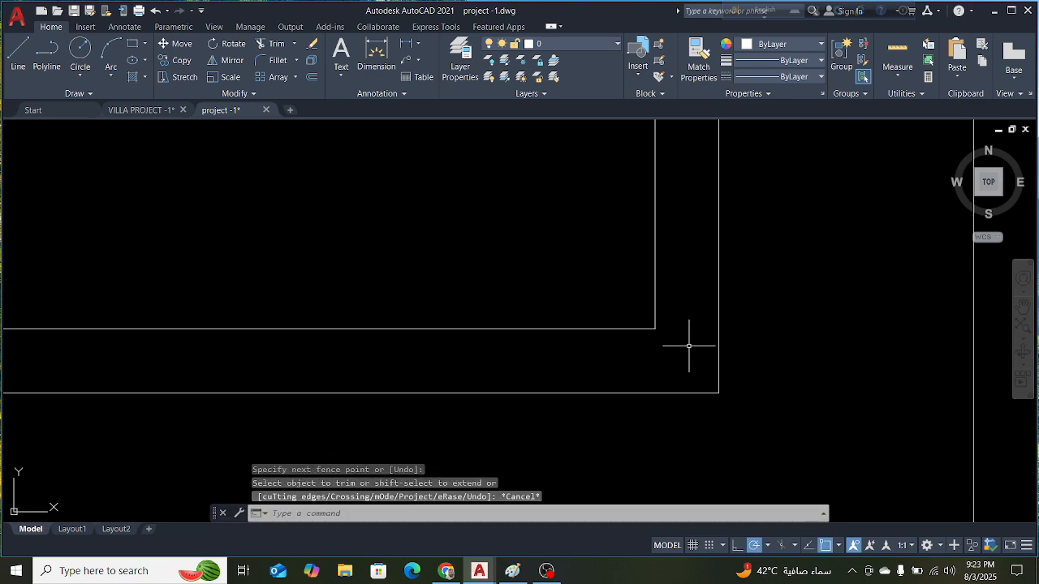
scroll(689, 238, down, 5)
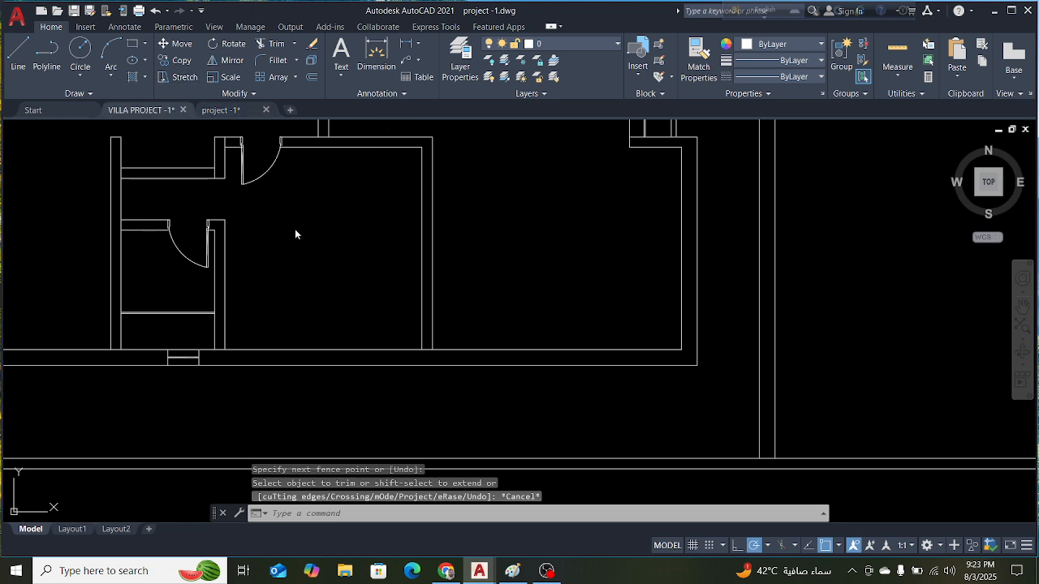
In VILLA PROJECT -1, measure from the master bedroom's upper-right inner corner to the window frame's upper edge with an aligned dimension
click(142, 109)
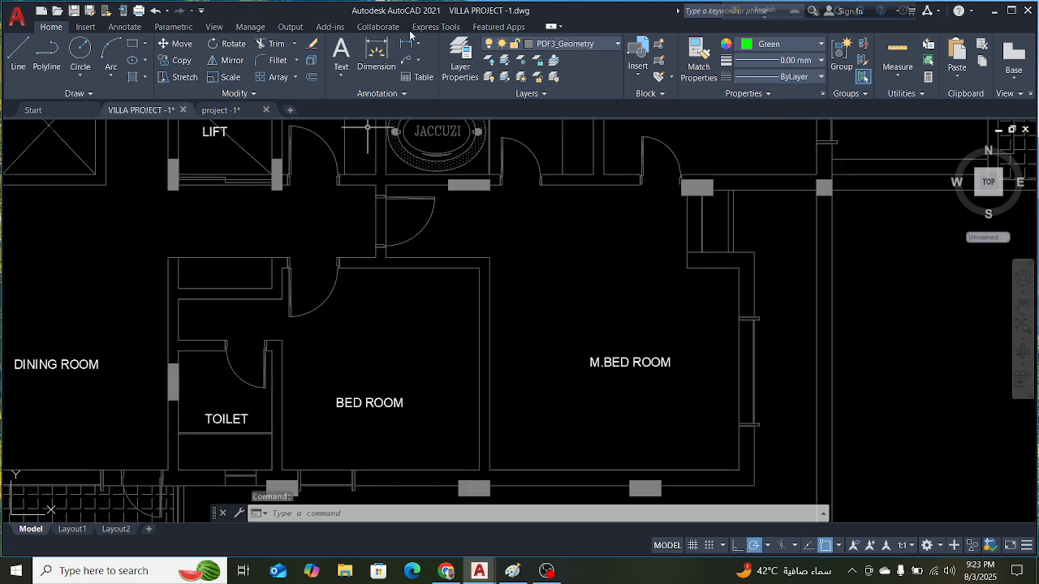
click(419, 59)
click(435, 101)
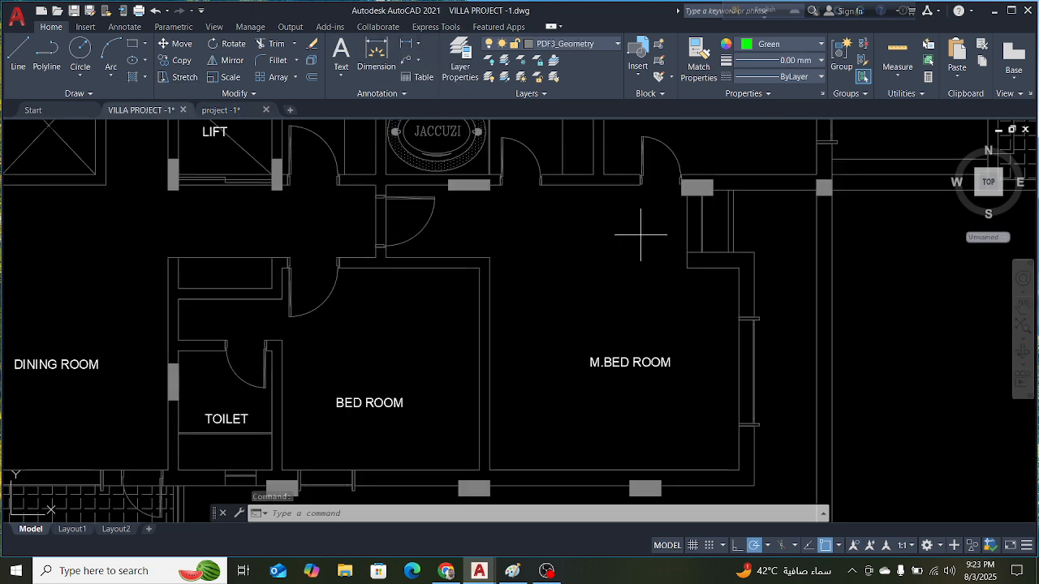
scroll(734, 310, up, 3)
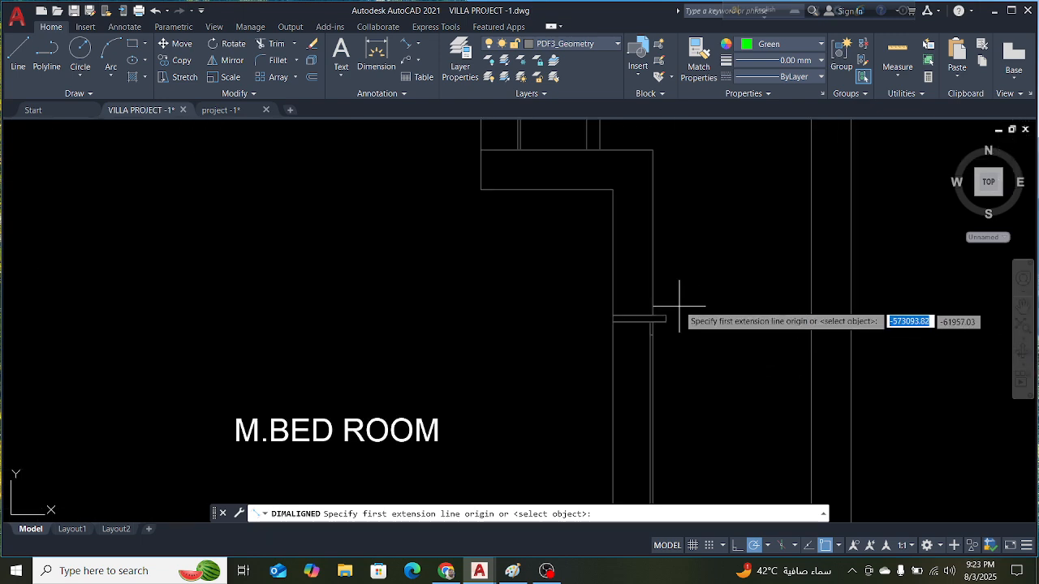
click(612, 190)
scroll(608, 300, up, 3)
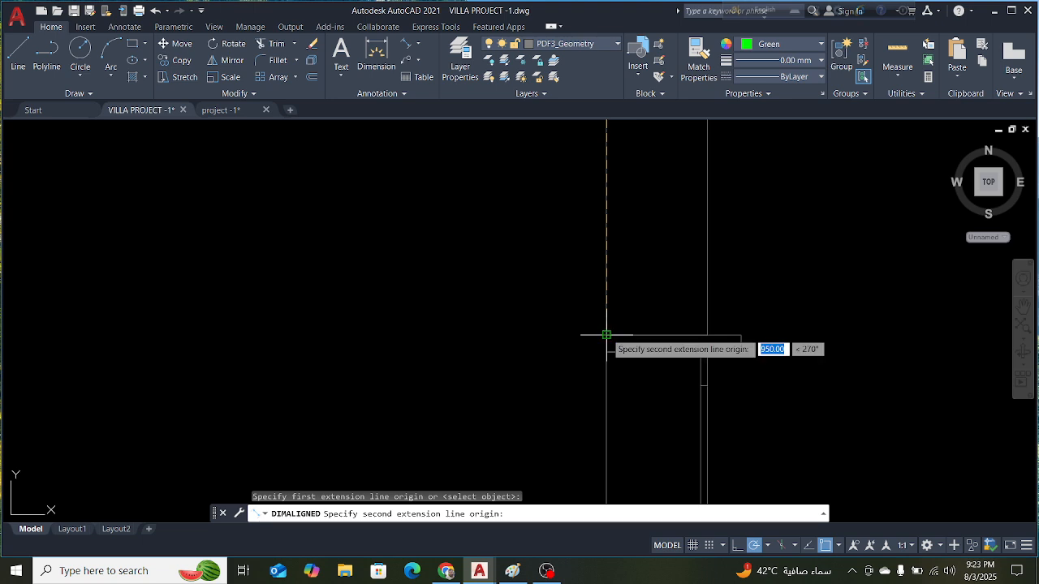
click(607, 335)
scroll(609, 335, down, 2)
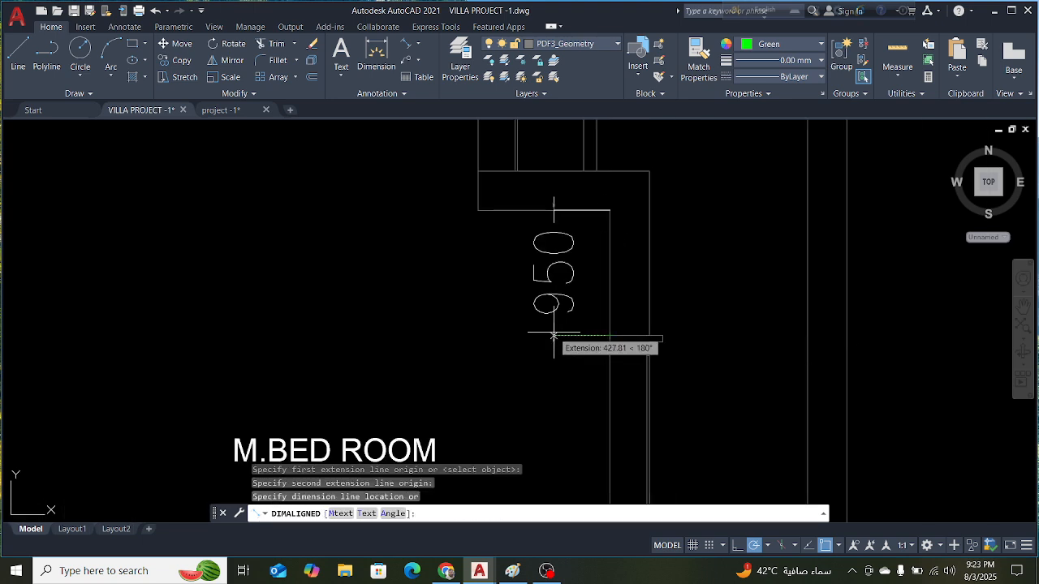
key(Escape)
Measure the thickness of the upper frame piece of the master bedroom window with an aligned dimension
scroll(595, 317, down, 2)
scroll(436, 133, up, 3)
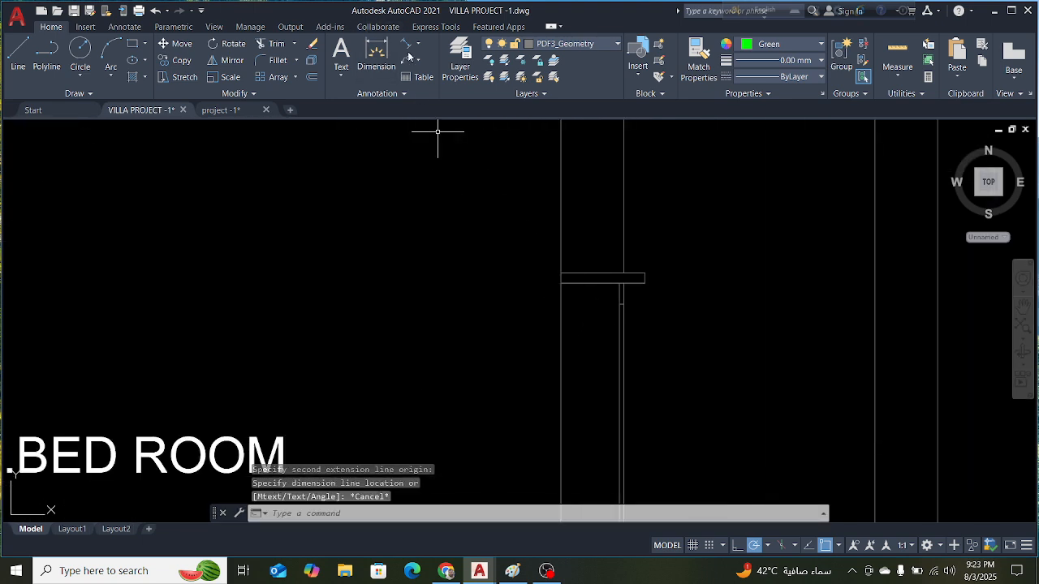
click(410, 51)
scroll(597, 284, up, 6)
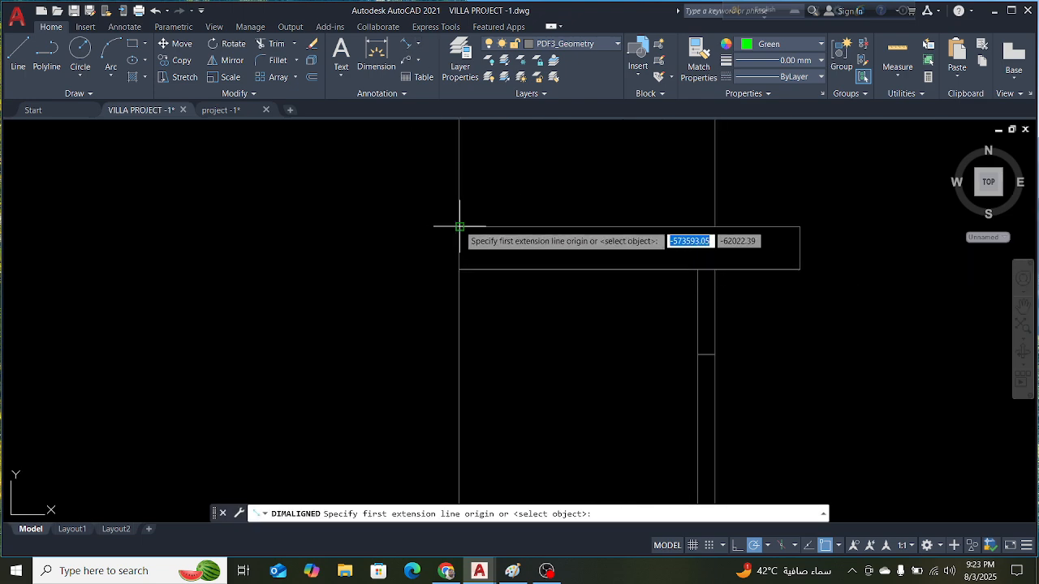
click(459, 227)
click(459, 269)
scroll(460, 274, up, 5)
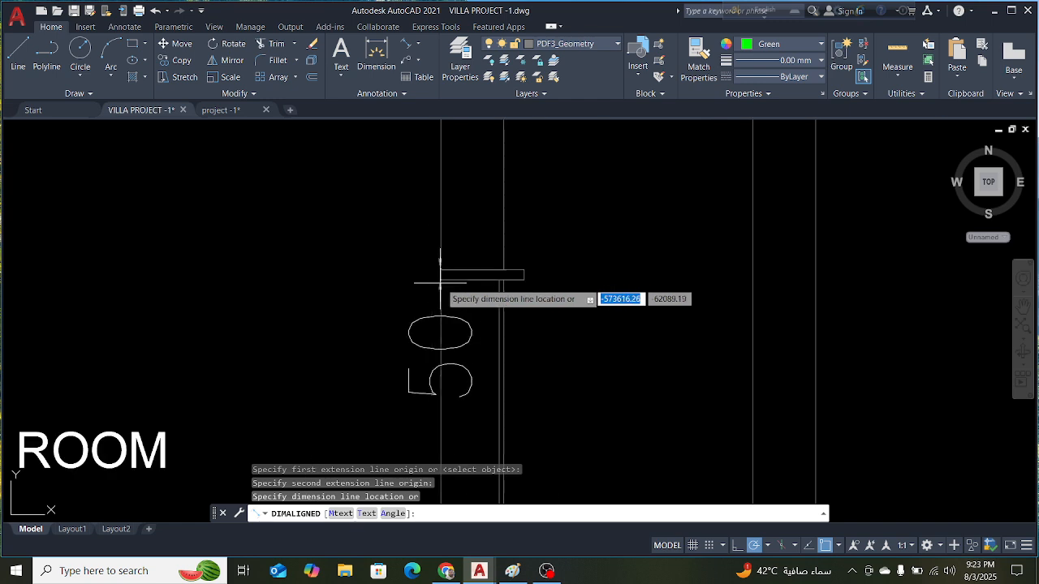
key(Escape)
scroll(461, 275, down, 5)
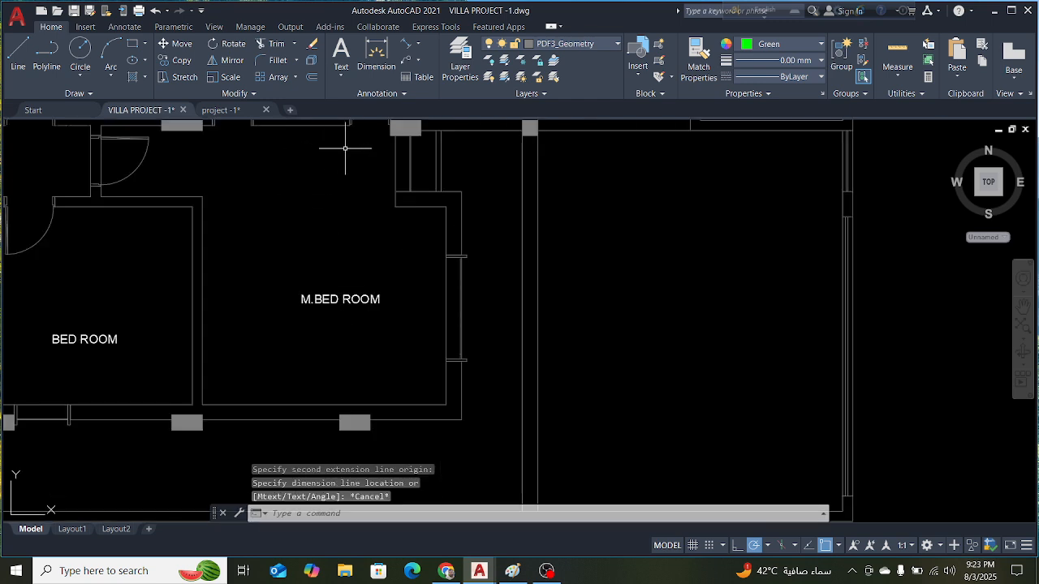
scroll(435, 237, up, 4)
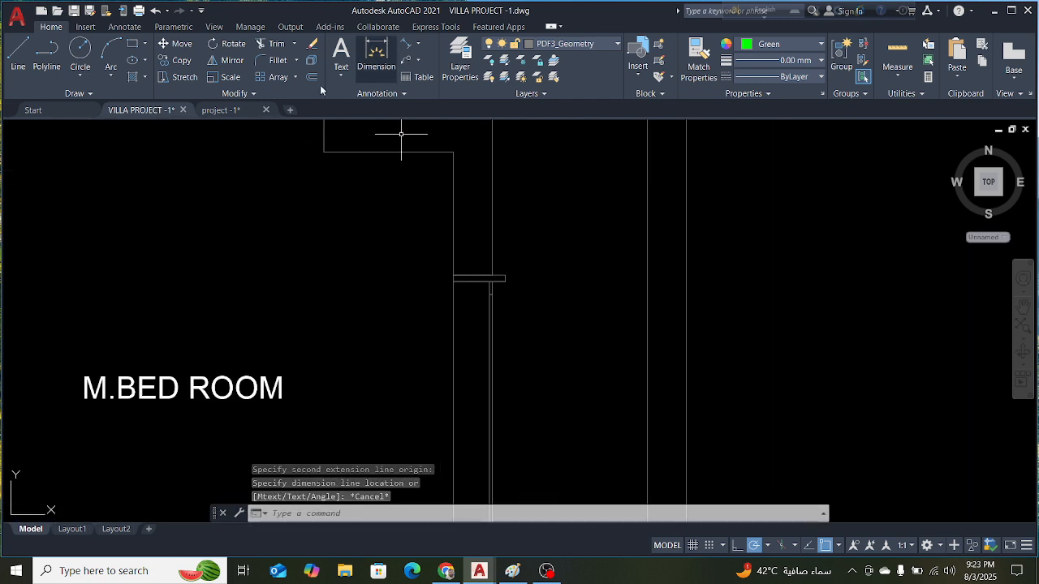
Return to the project -1 drawing at the right wall of the master bedroom
click(223, 110)
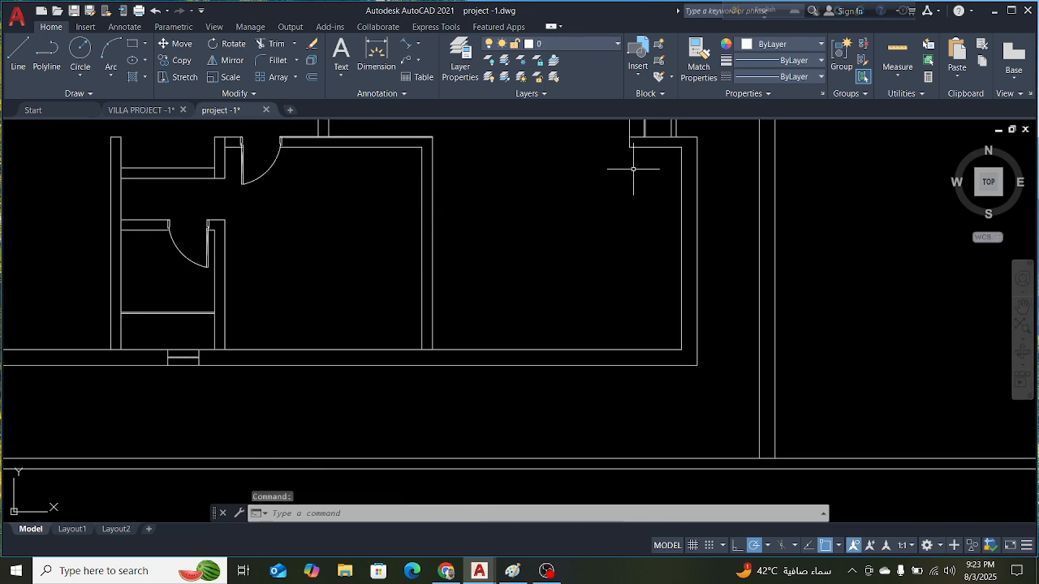
scroll(722, 202, up, 4)
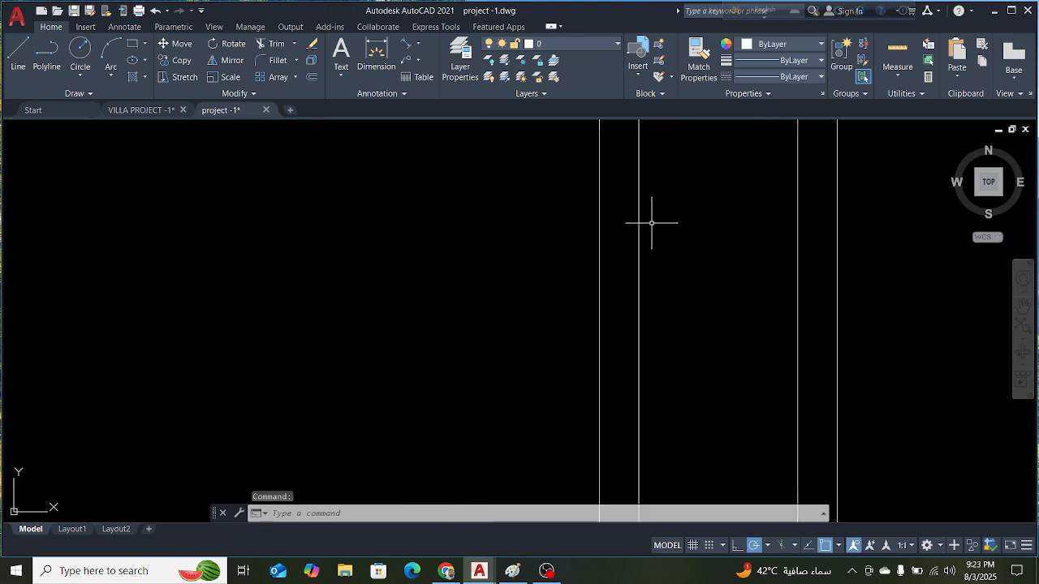
scroll(659, 229, down, 3)
scroll(650, 202, up, 3)
text(P)
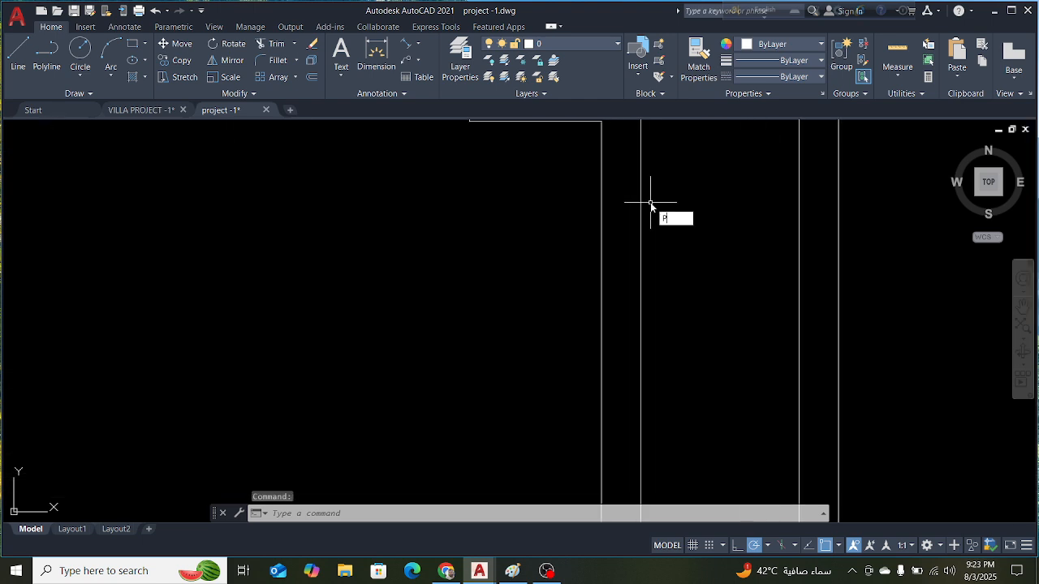
key(BackSpace)
text(L\)
key(Return)
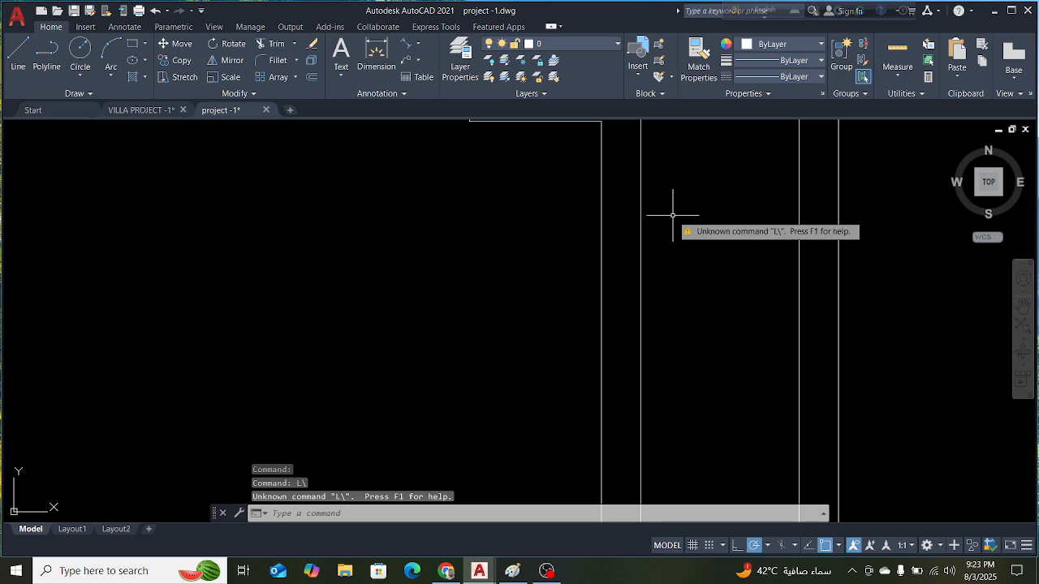
key(Escape)
key(Escape)
text(L)
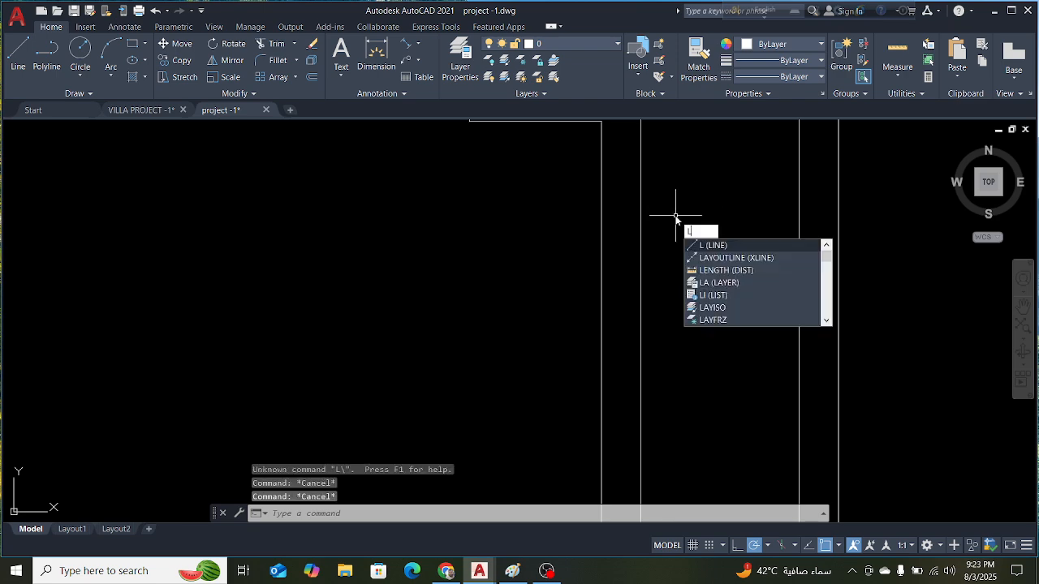
key(Return)
scroll(655, 150, down, 4)
scroll(641, 162, up, 4)
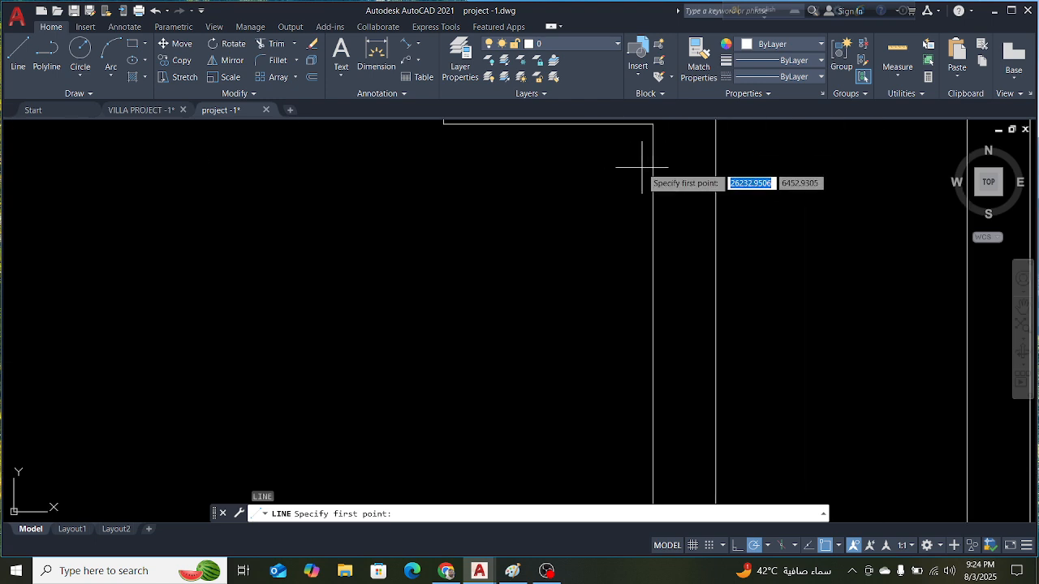
key(Escape)
scroll(639, 187, down, 2)
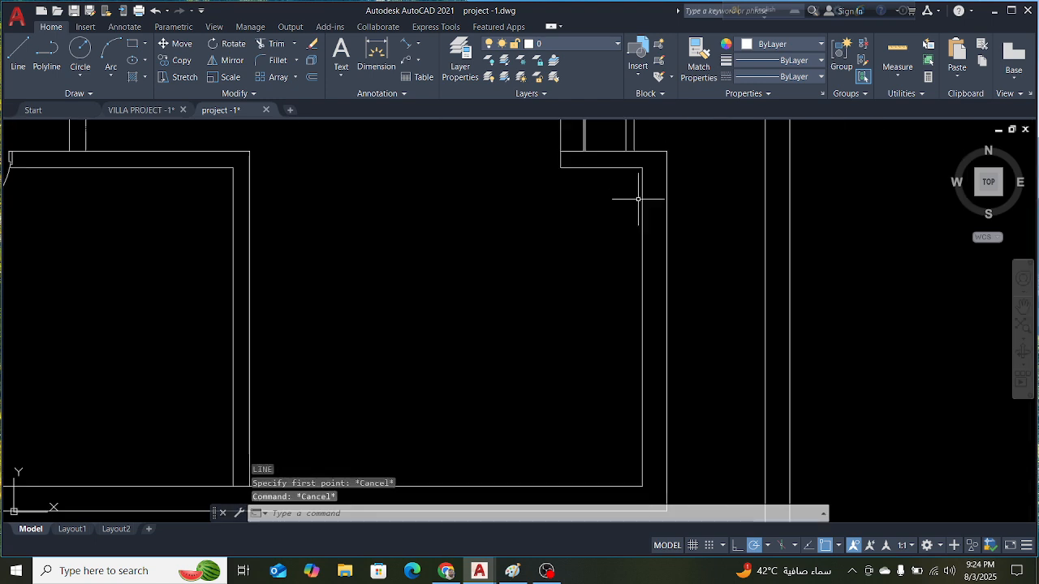
scroll(571, 236, down, 5)
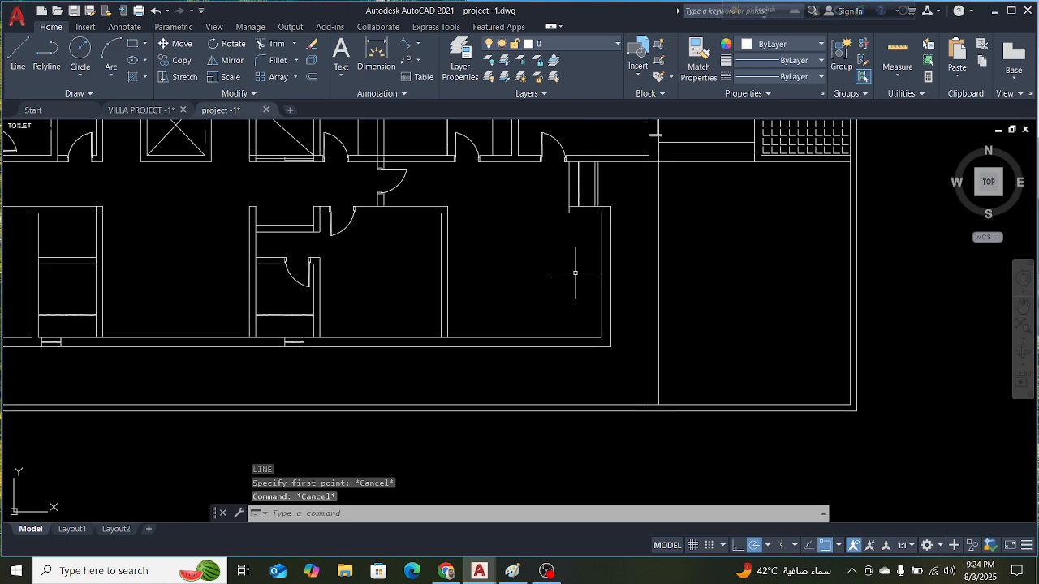
scroll(626, 292, up, 4)
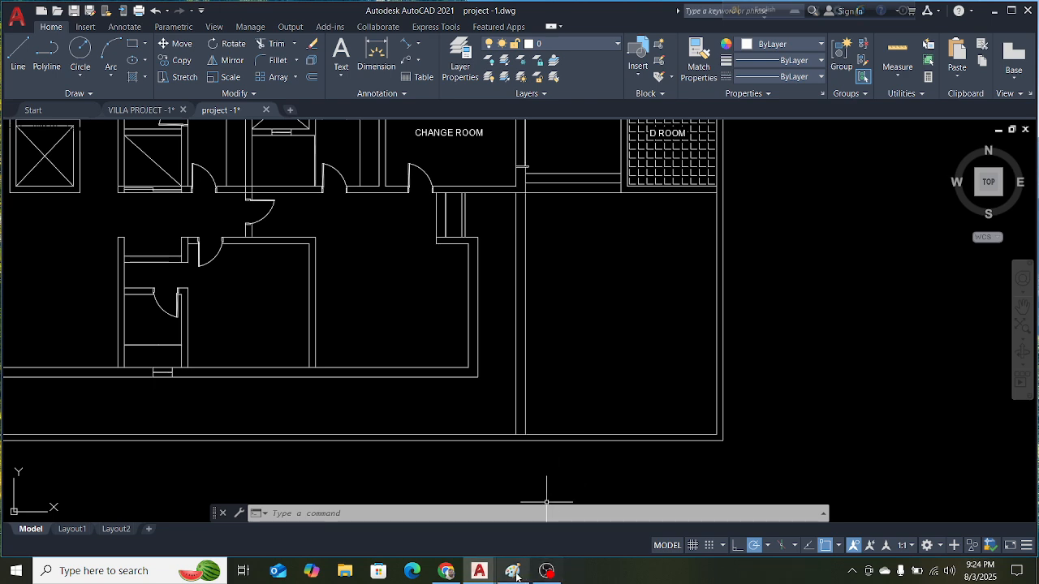
Switch to the AutoCAD command list in Paint and mark number 48, Poly Line, with a lime brush stroke
key(alt+Tab)
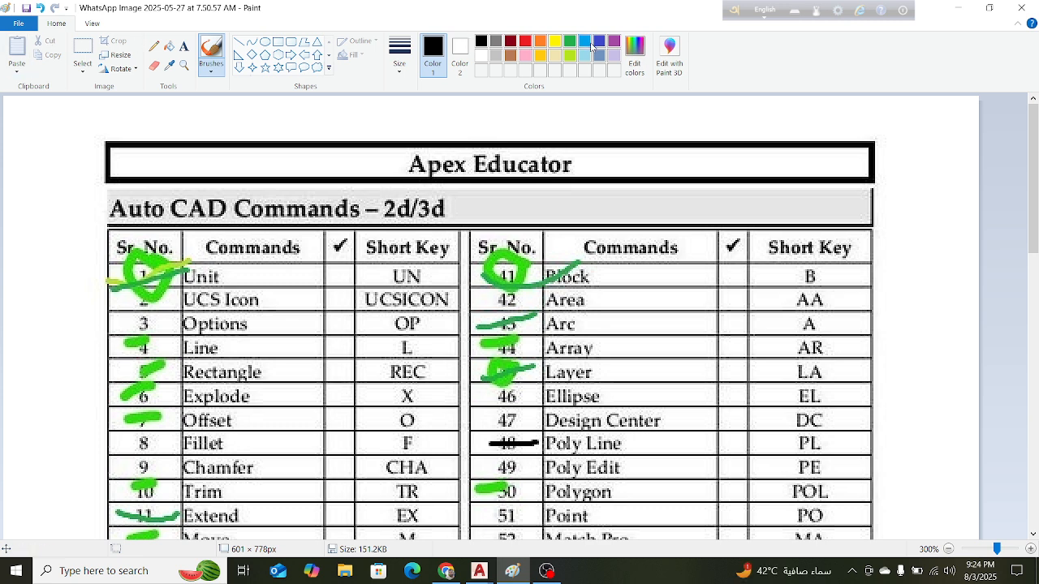
click(570, 54)
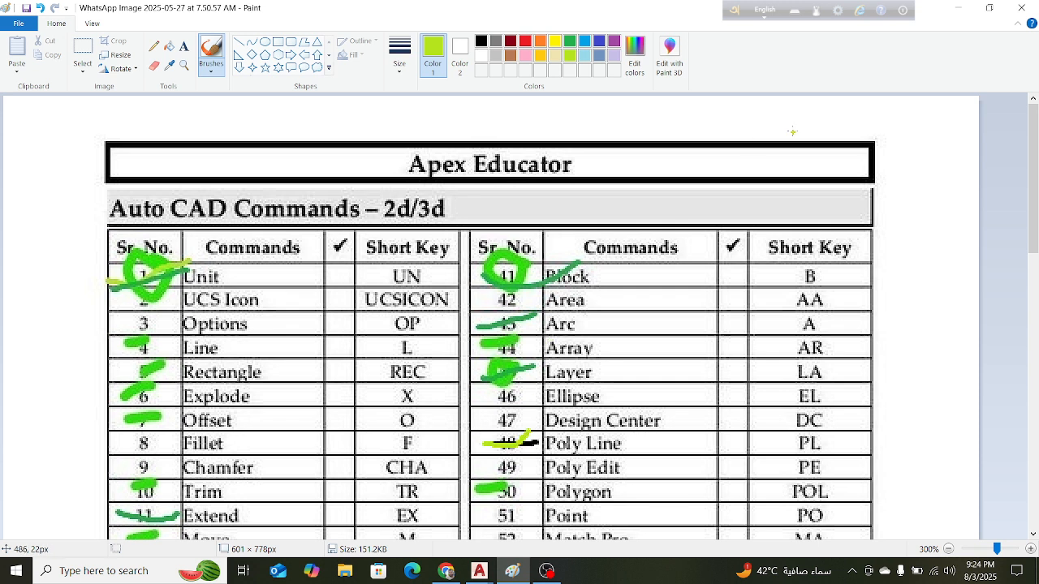
Return to project -1 in AutoCAD and draw an open-left, three-sided polyline about 8049 units in total length outside the villa's right wall
click(957, 8)
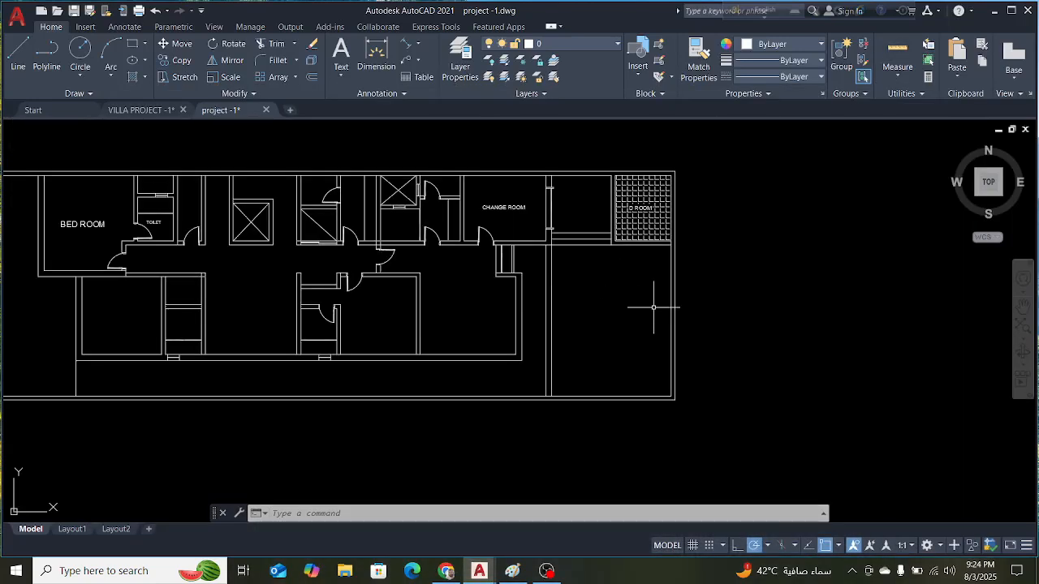
text(PL)
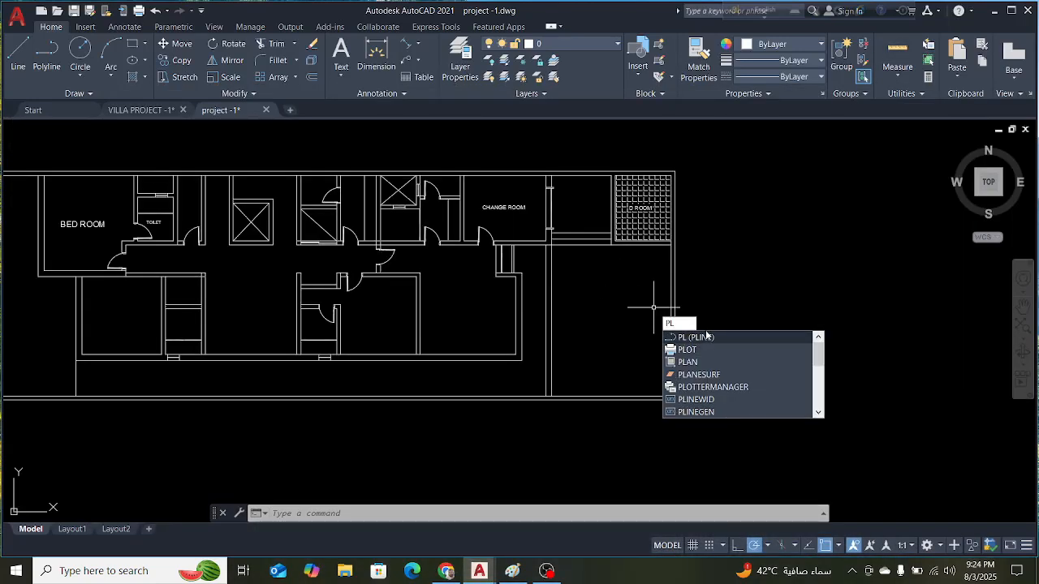
click(699, 338)
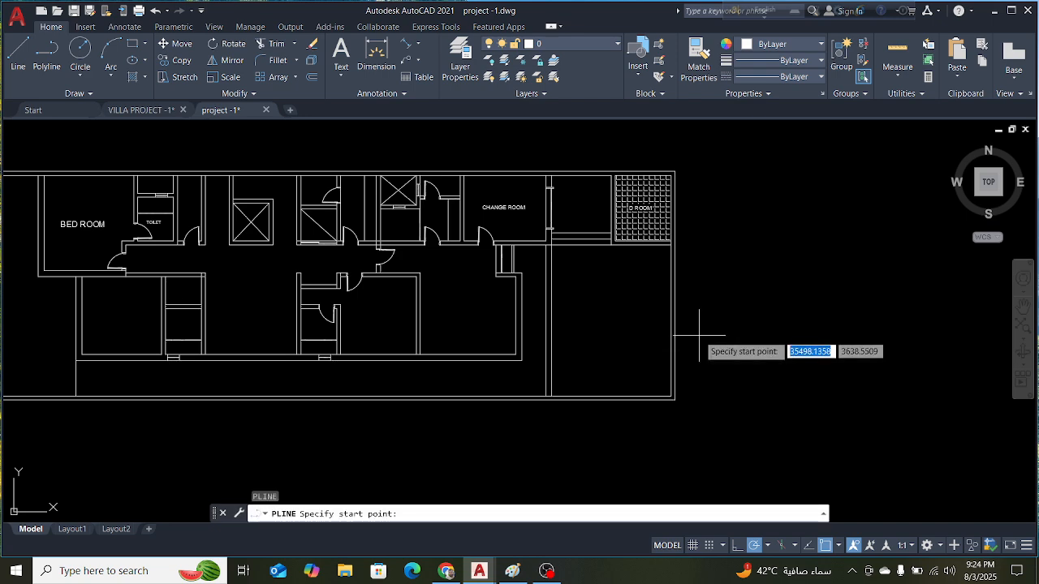
scroll(751, 295, up, 4)
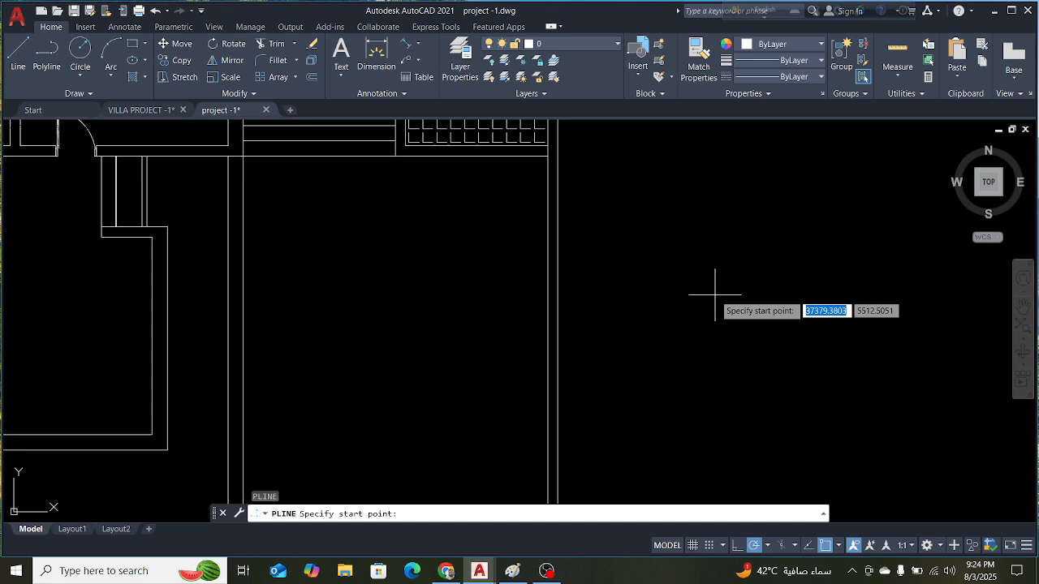
click(608, 267)
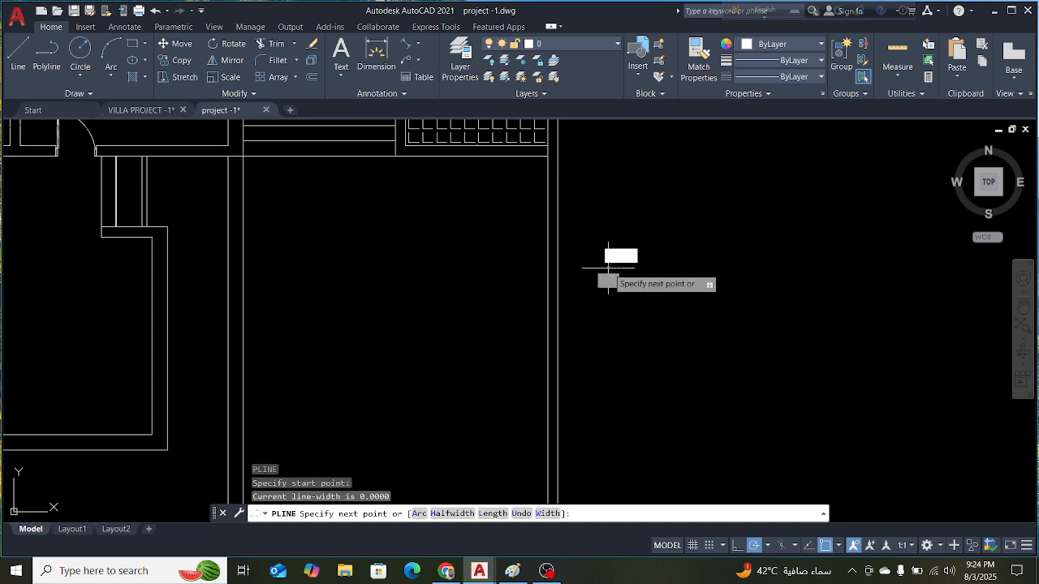
click(756, 268)
click(757, 377)
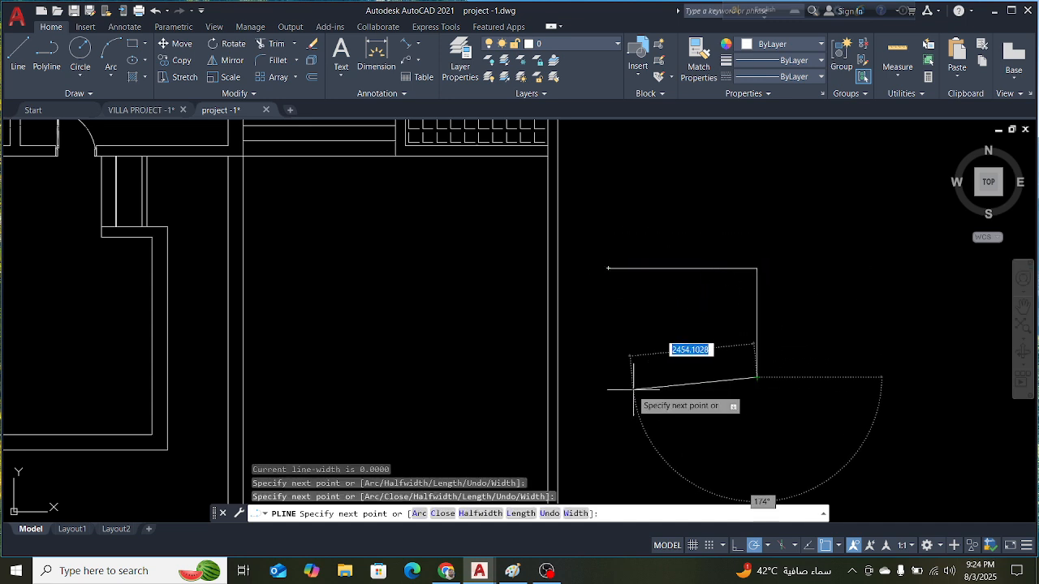
click(608, 377)
key(Return)
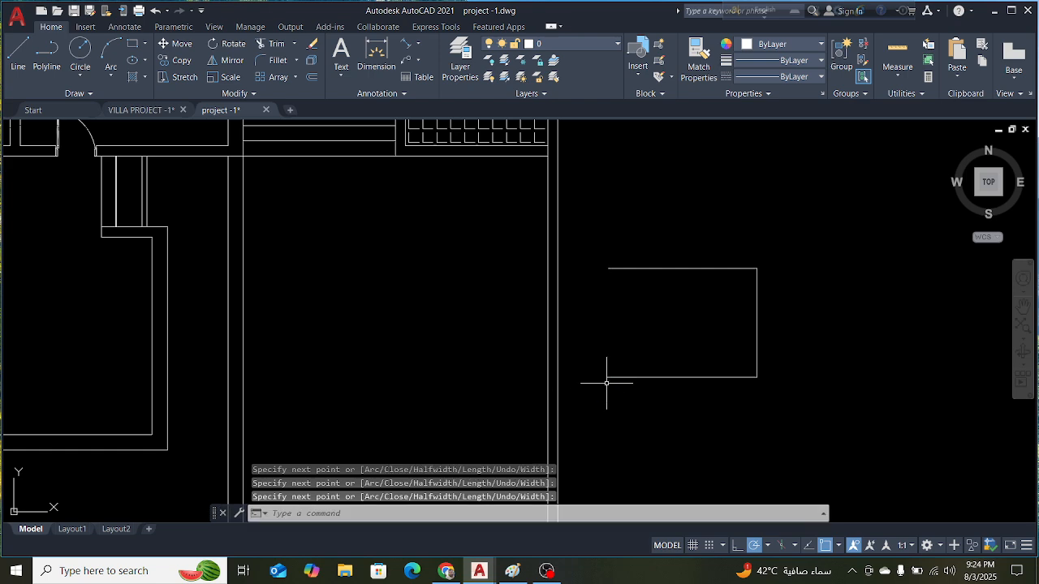
Select the new polyline to check whether its three segments form one object, and clear the selection
click(688, 267)
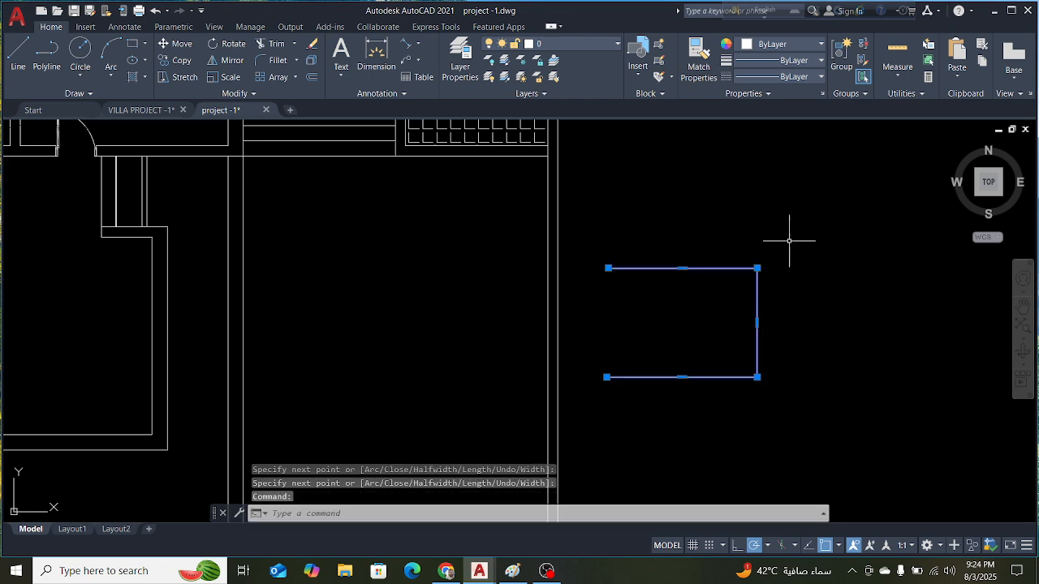
key(Escape)
key(Escape)
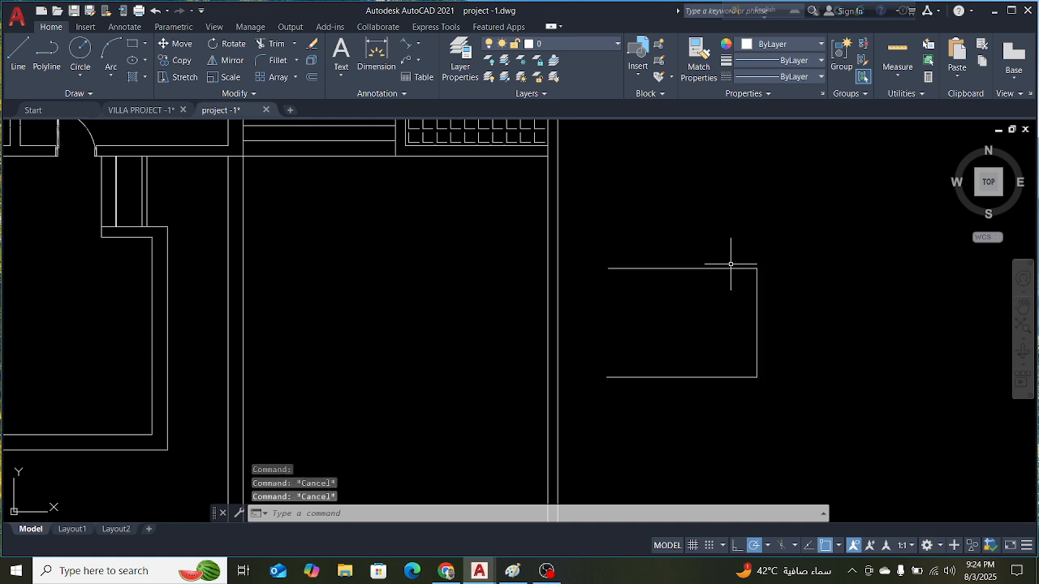
Draw a matching open-left shape from three separate lines to the right of the polyline, its upper line about 3255 units long
text(l)
key(Return)
scroll(649, 260, down, 4)
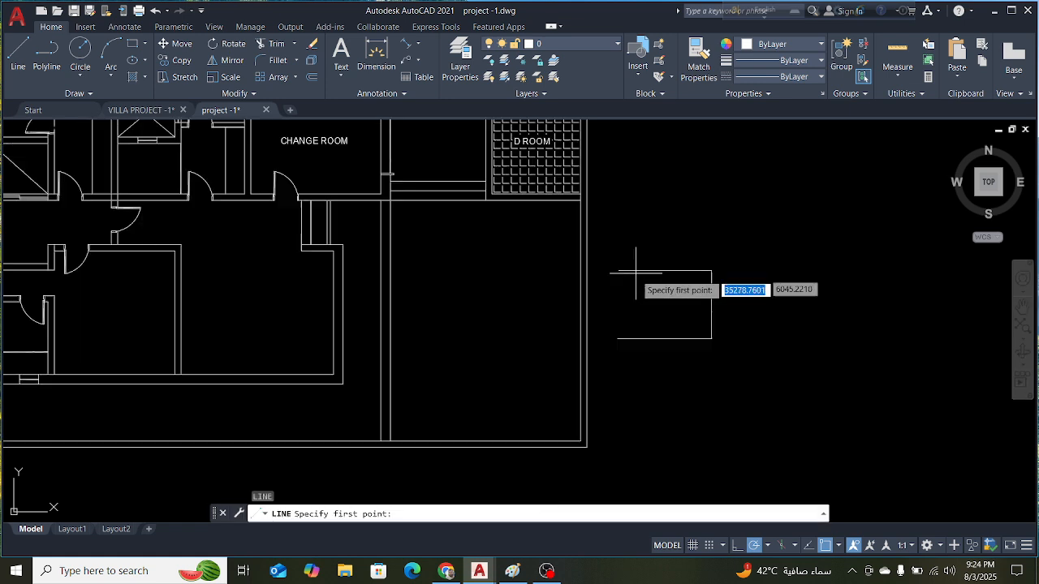
scroll(745, 260, up, 4)
click(682, 281)
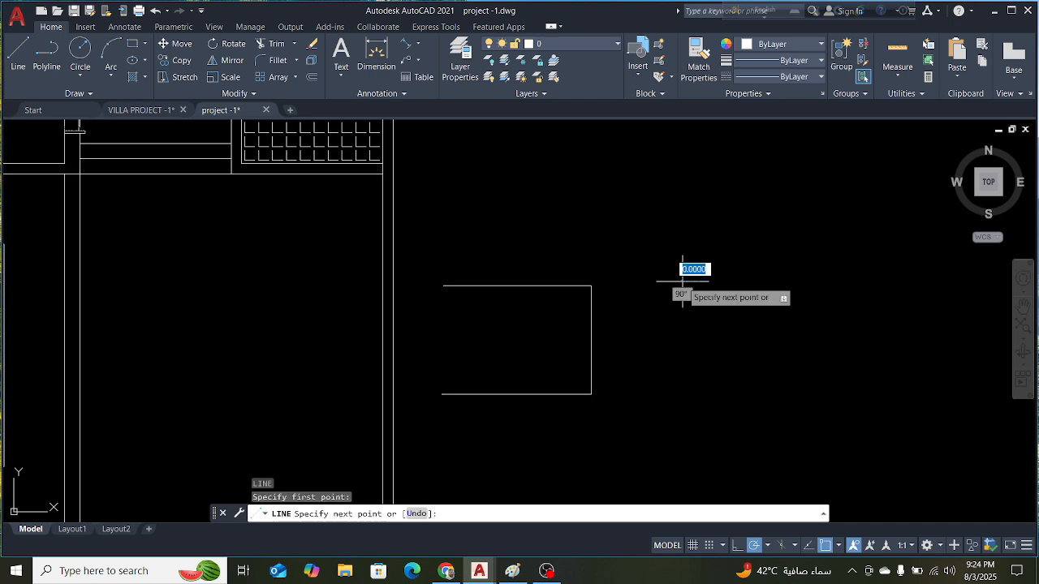
click(847, 282)
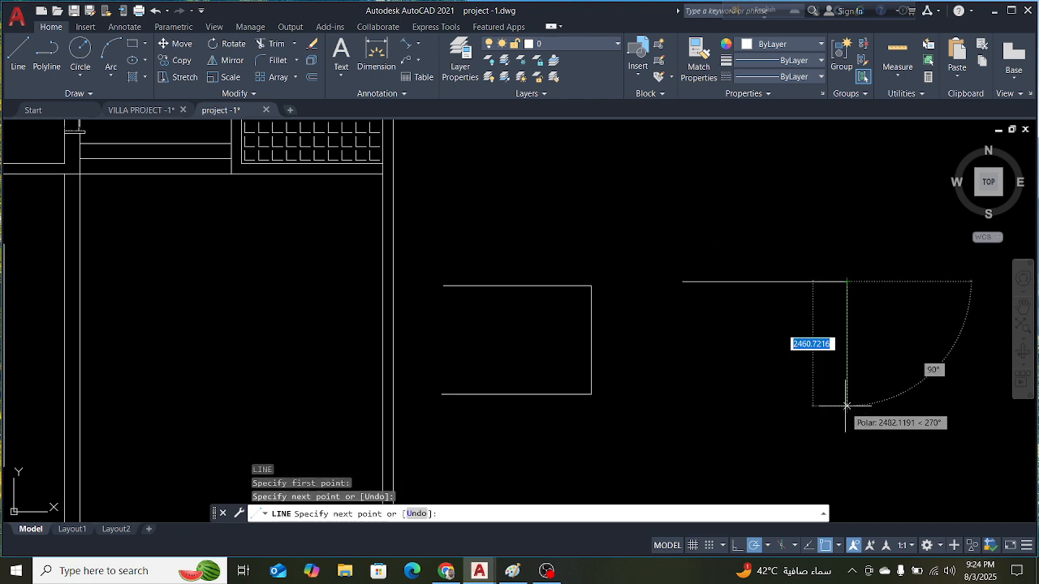
click(847, 400)
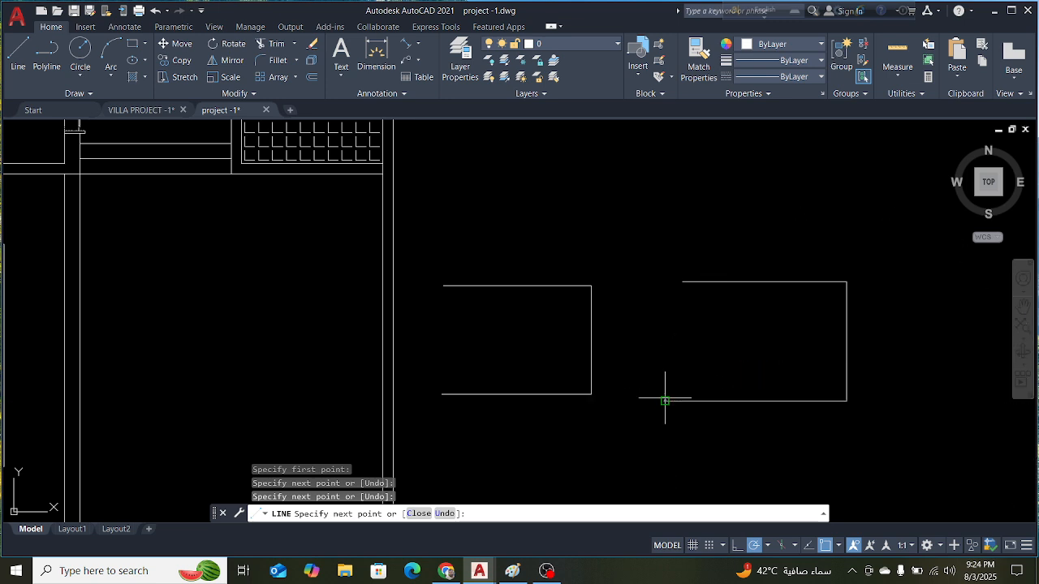
click(665, 400)
key(Escape)
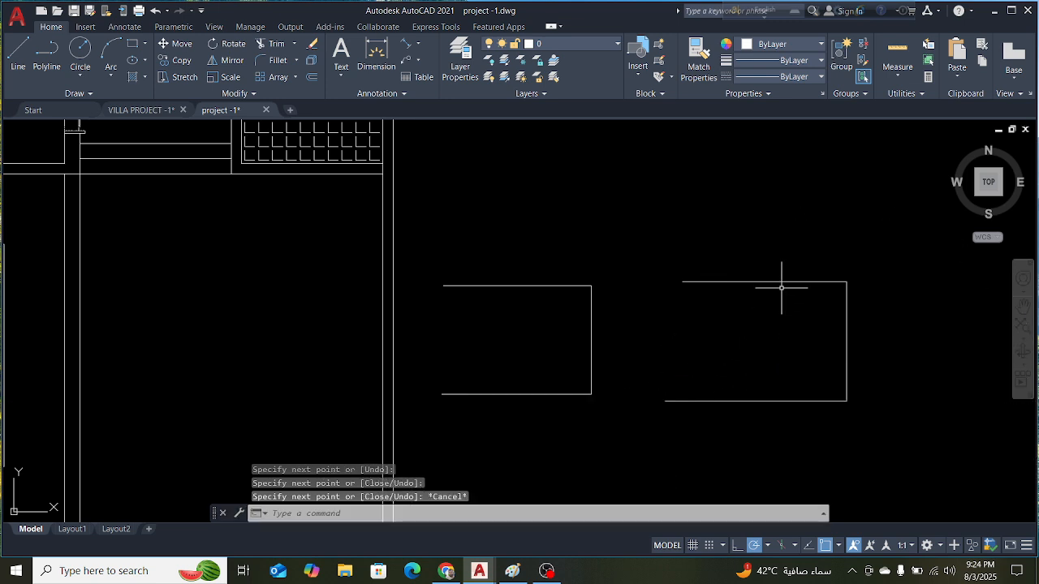
Select the upper, lower and vertical lines of the line-drawn shape one at a time to check whether they are separate objects
click(783, 282)
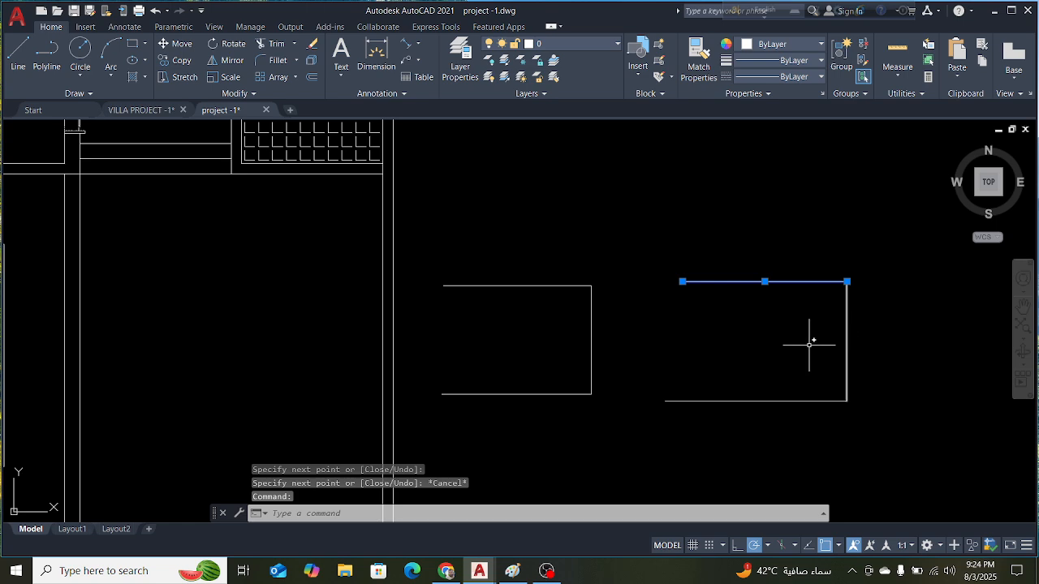
key(Escape)
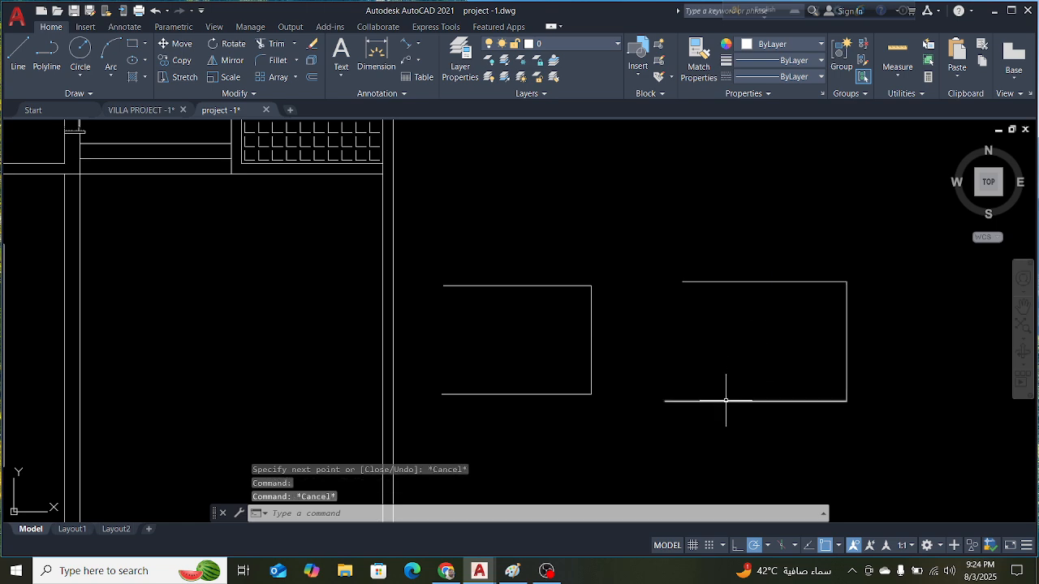
click(730, 400)
key(Escape)
click(848, 340)
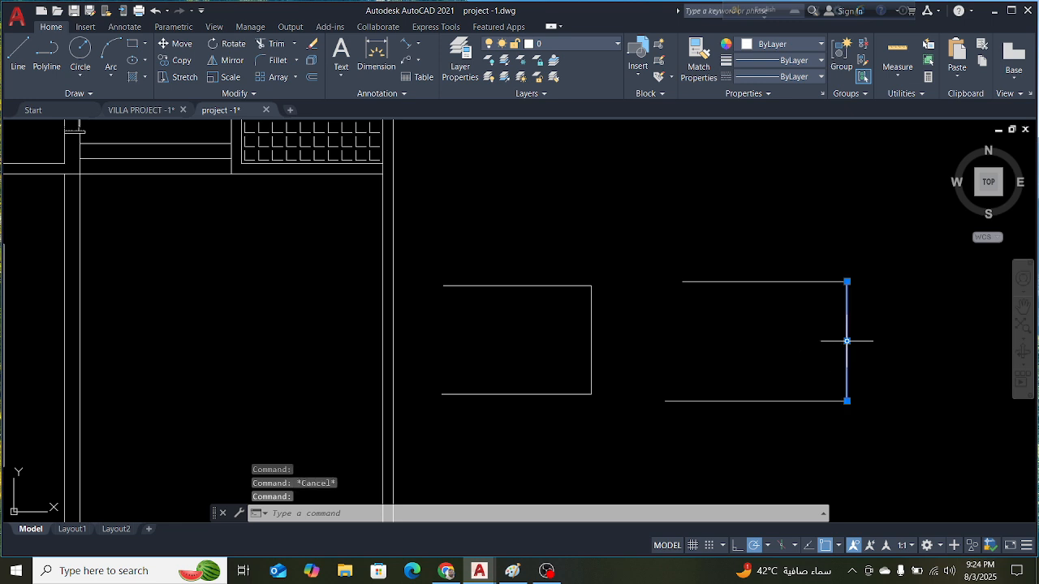
key(Escape)
Compare selecting the whole polyline with selecting the upper and vertical lines of the line-drawn shape, and clear the selection
click(544, 285)
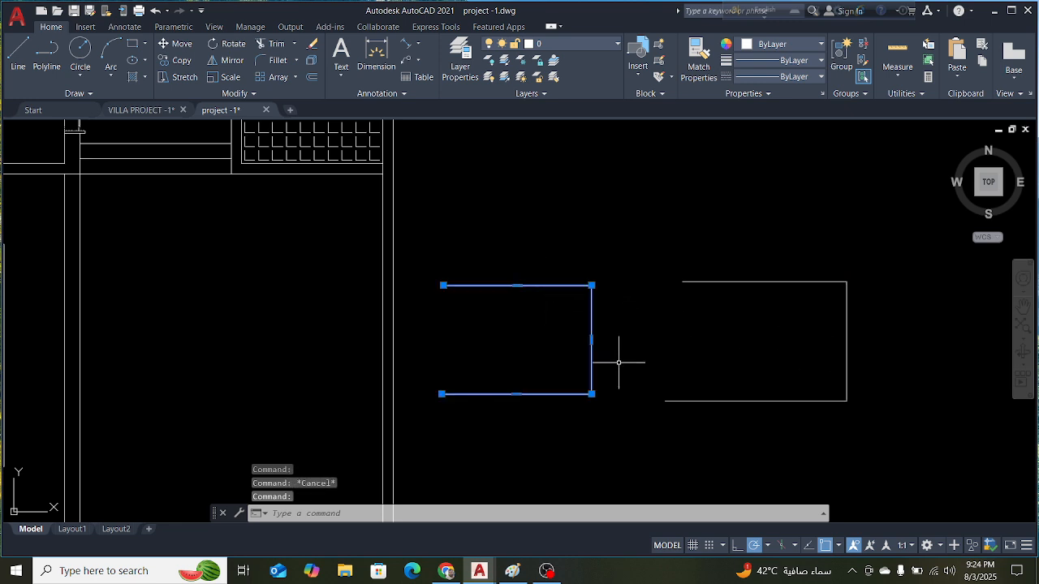
mouse_move(591, 286)
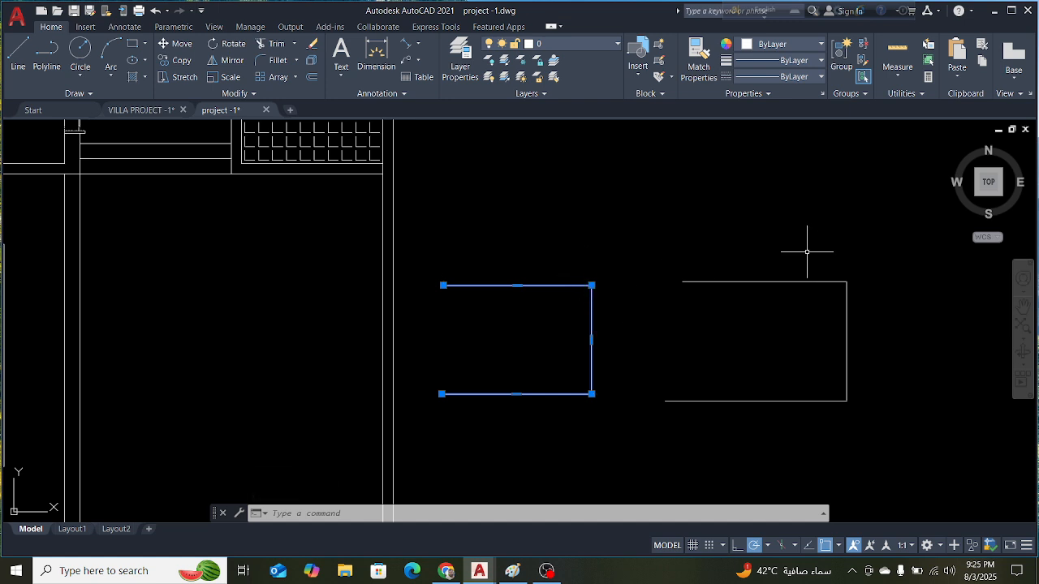
key(Escape)
click(800, 282)
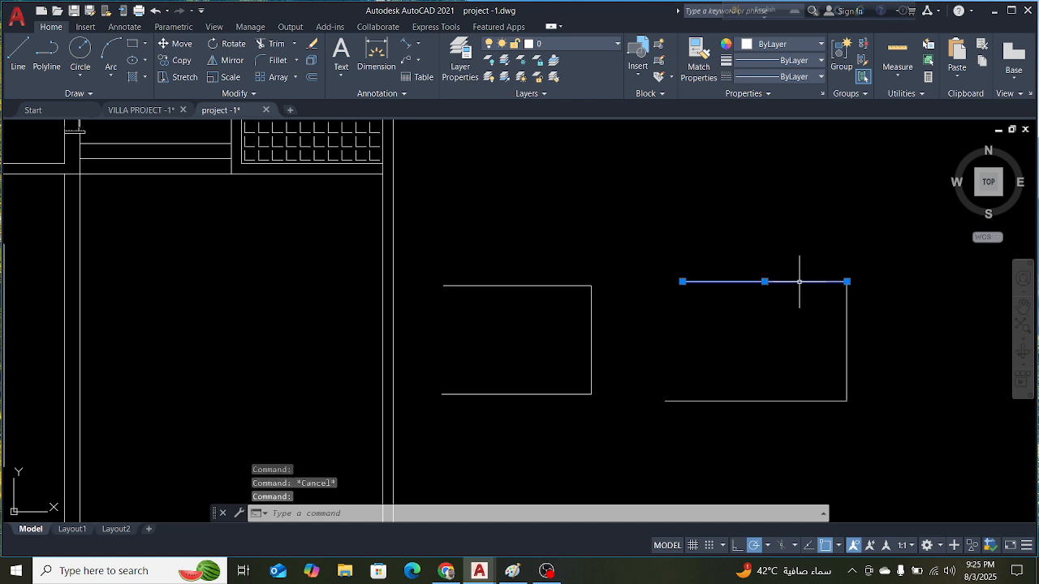
click(847, 329)
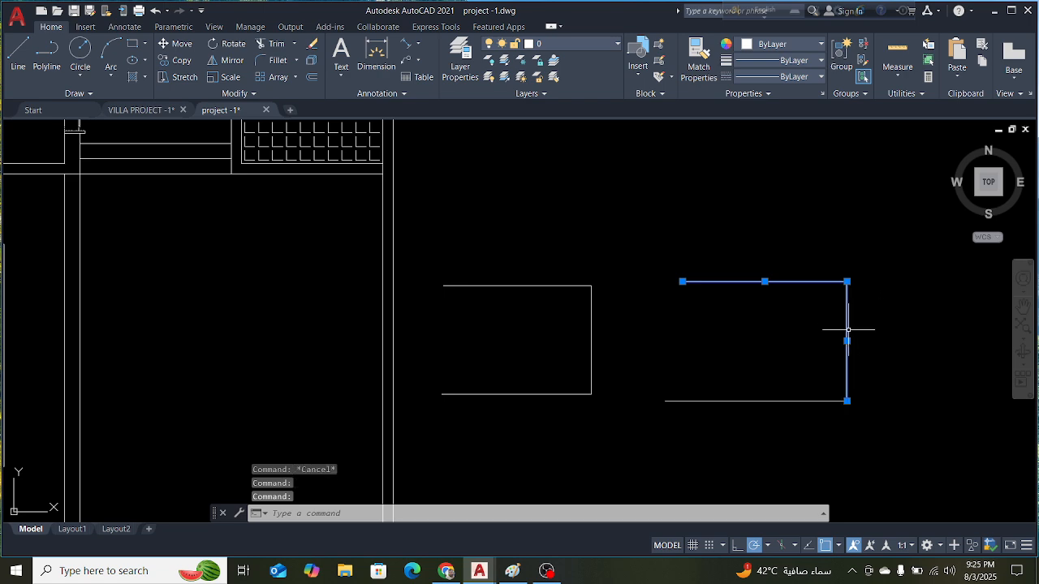
key(Escape)
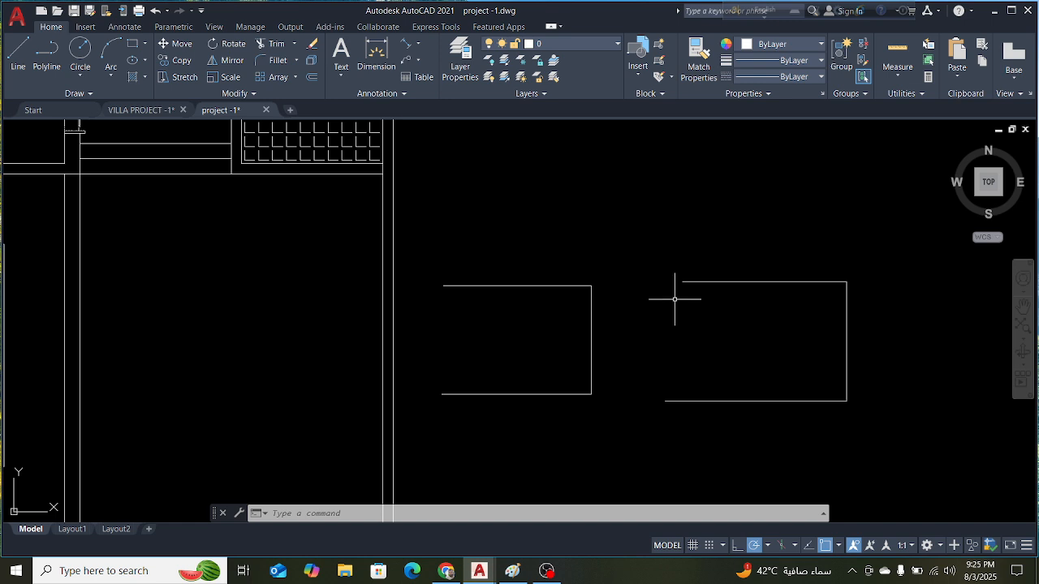
Examine the general and geometry properties of the line-drawn shape's upper line, including its thickness, and close the properties
click(739, 282)
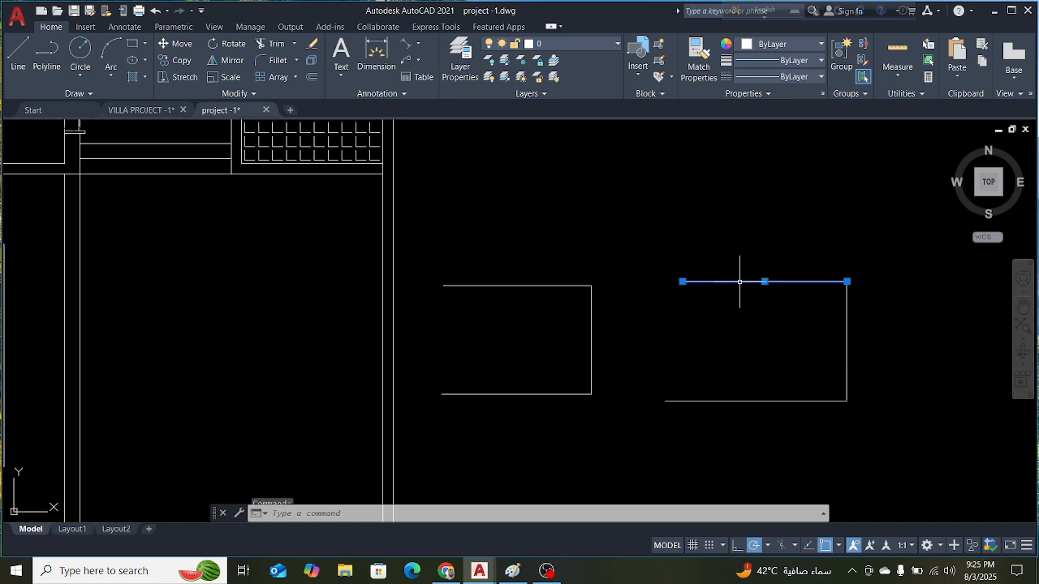
right_click(748, 238)
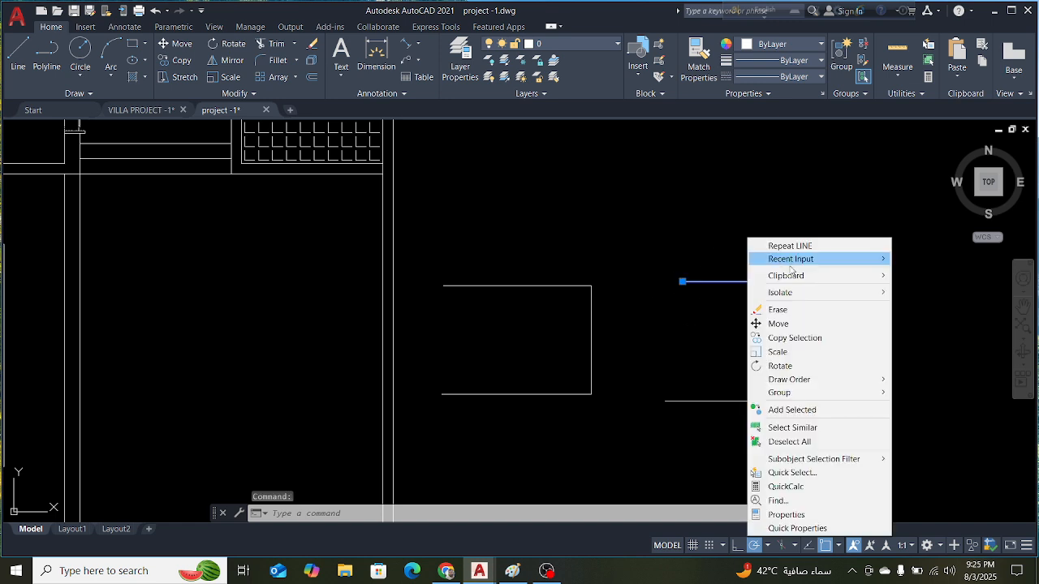
click(810, 517)
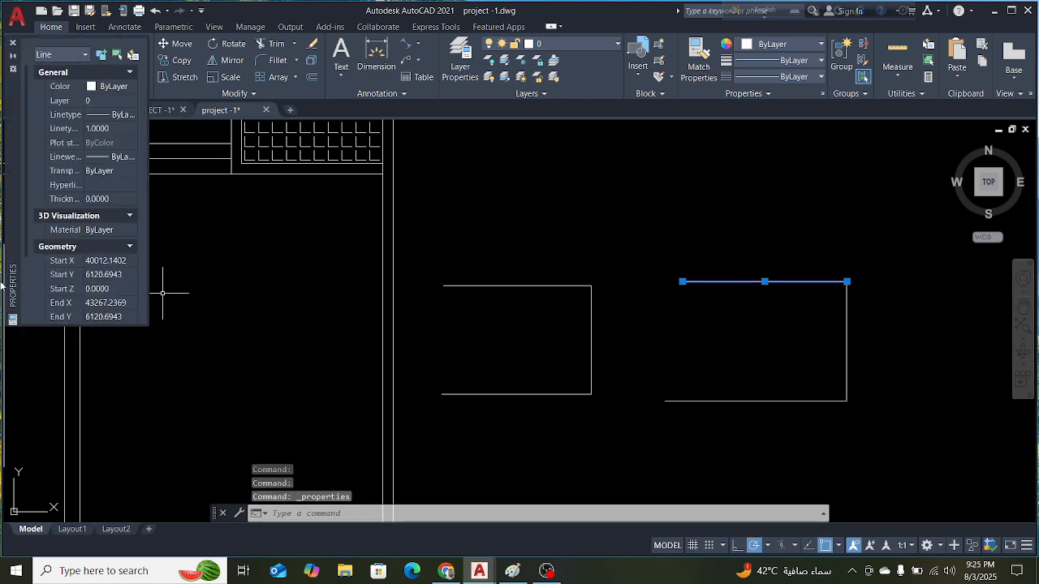
click(97, 199)
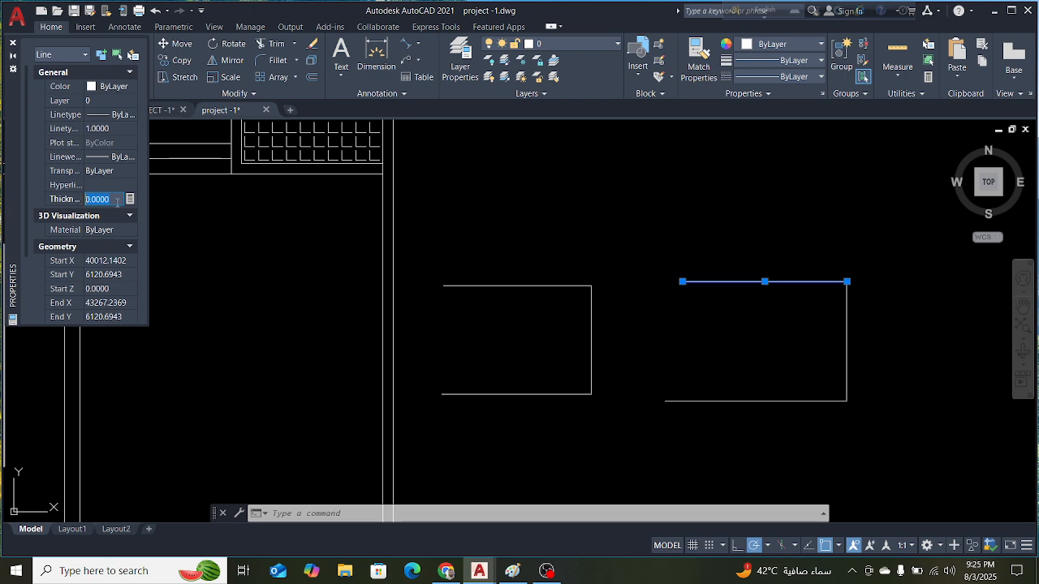
scroll(94, 231, down, 3)
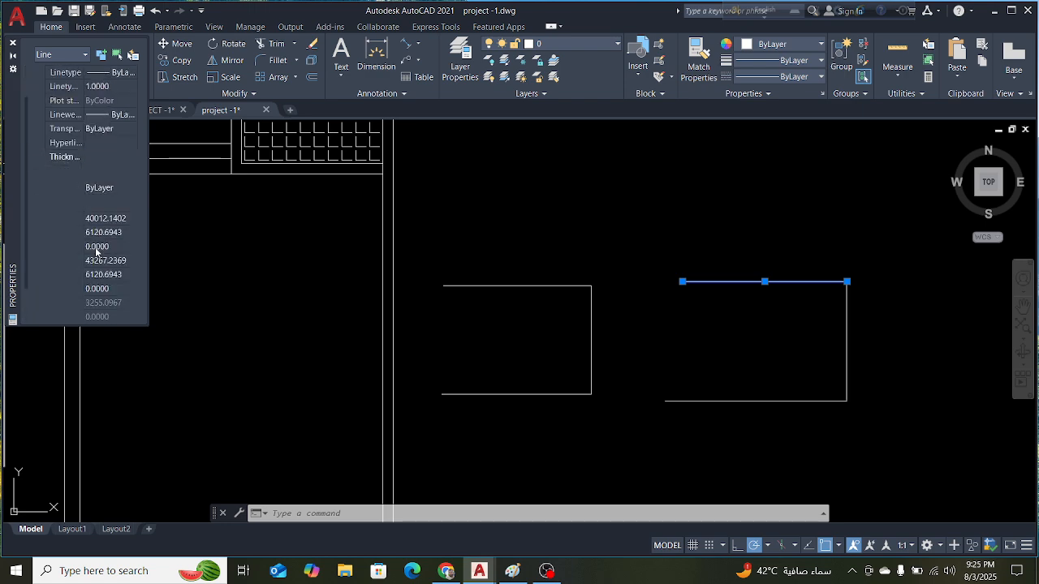
scroll(96, 228, up, 3)
scroll(99, 215, down, 3)
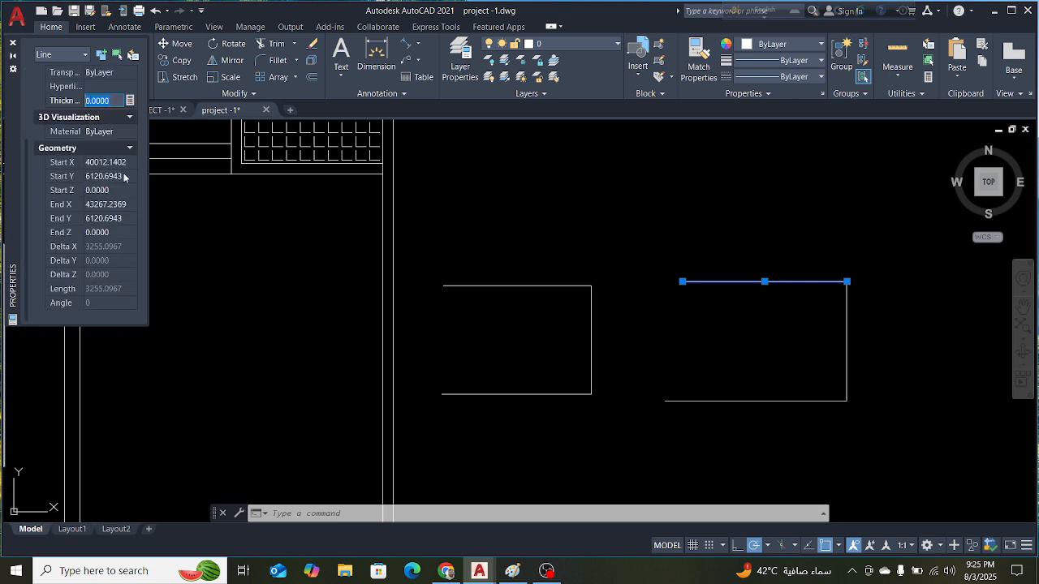
scroll(97, 284, up, 3)
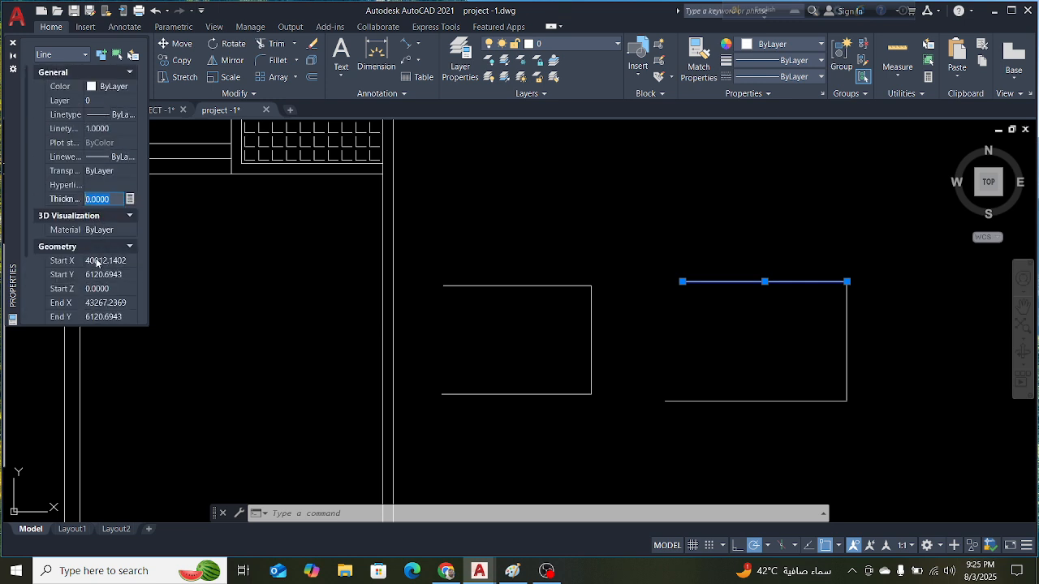
click(476, 251)
key(Escape)
key(Escape)
key(Escape)
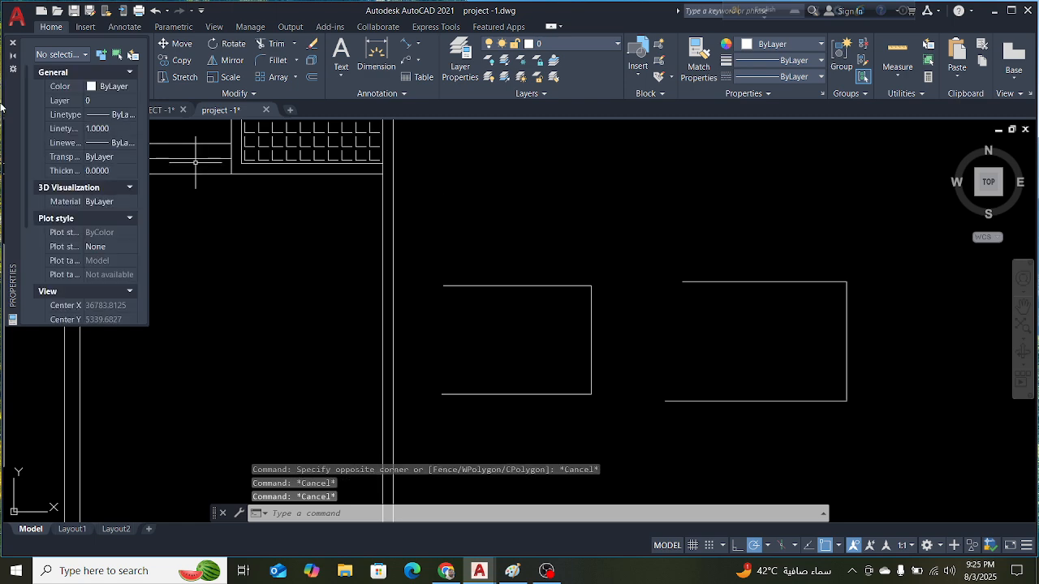
key(ctrl+1)
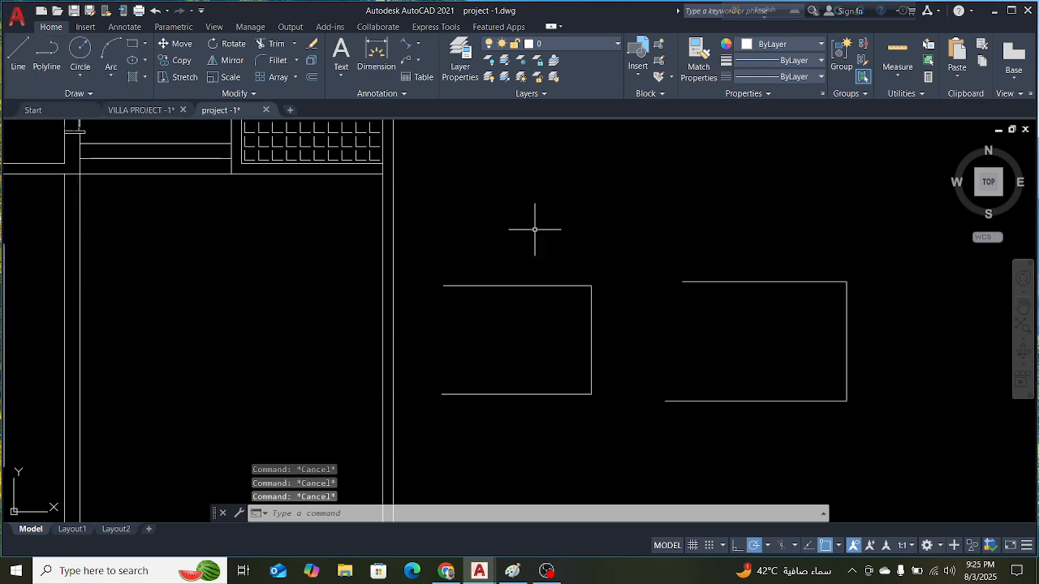
Examine the polyline's geometry properties, checking its start segment width, end segment width and global width
click(542, 287)
right_click(541, 286)
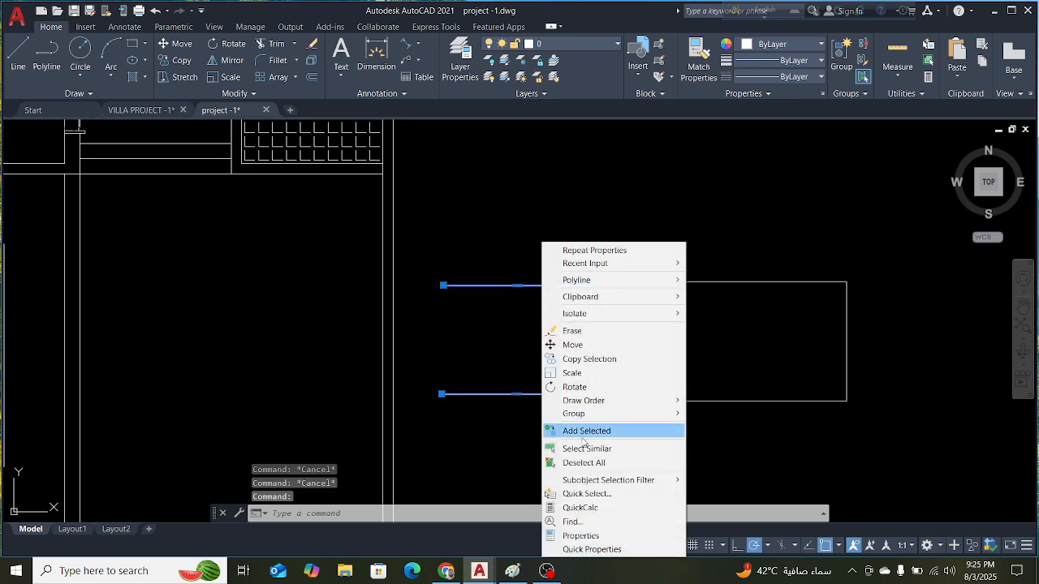
click(580, 535)
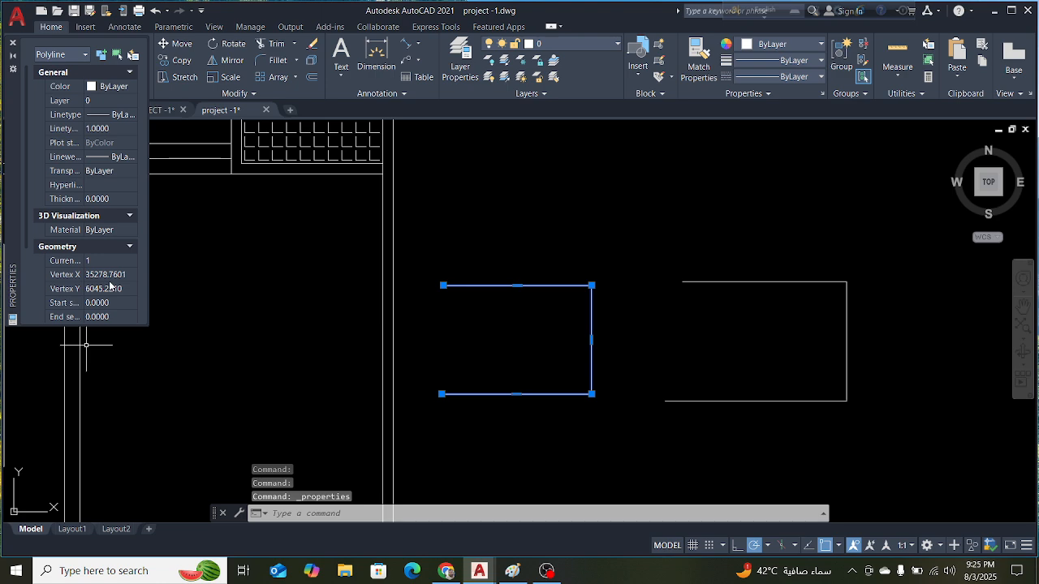
scroll(99, 219, down, 3)
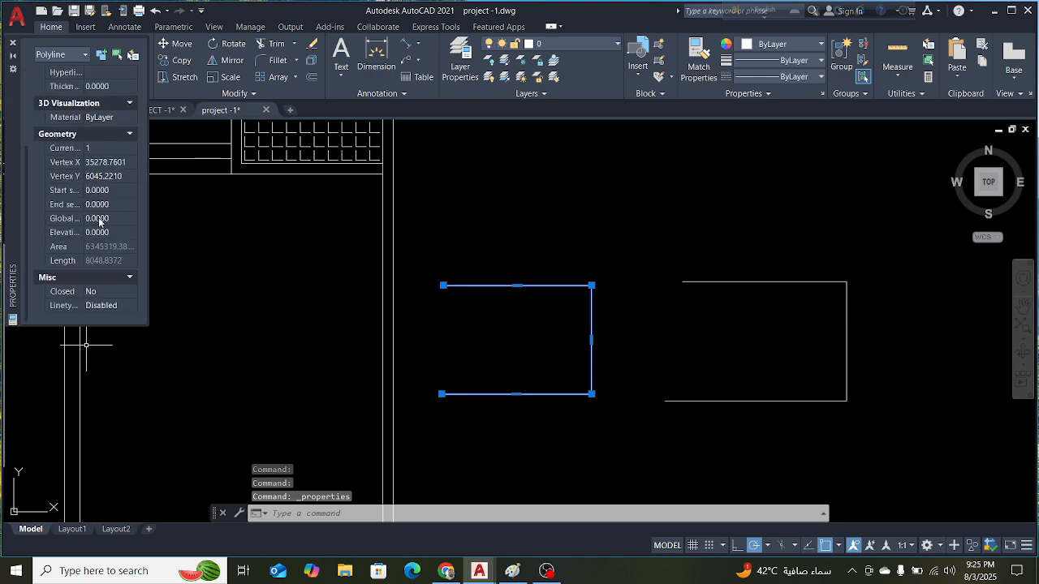
click(99, 218)
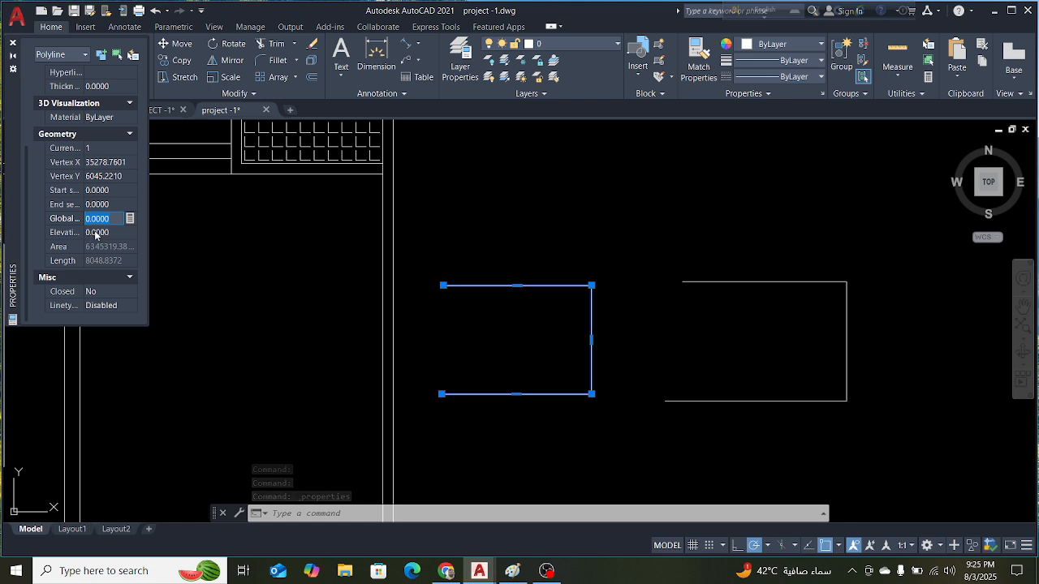
click(99, 190)
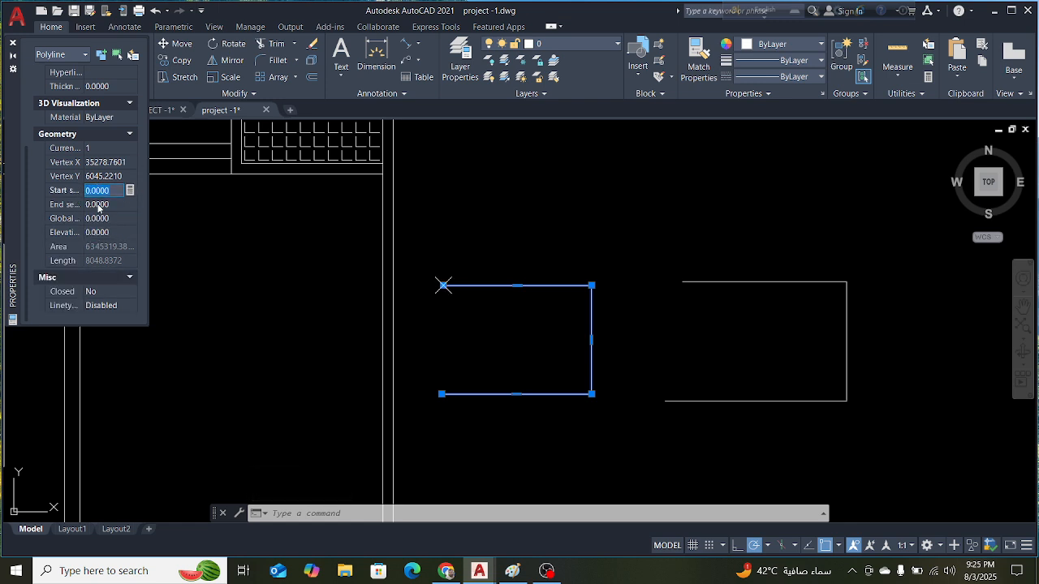
click(101, 206)
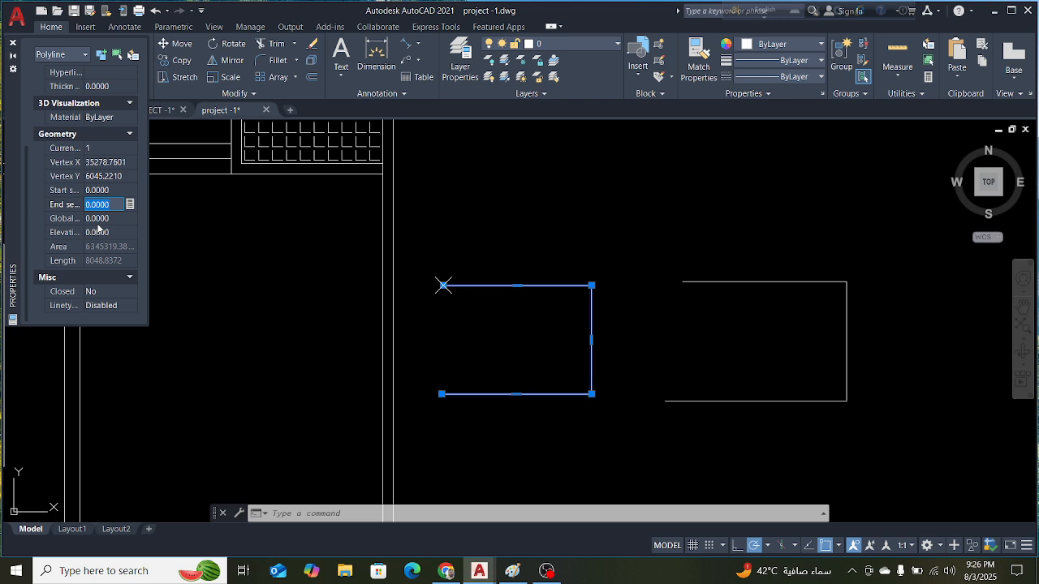
click(95, 218)
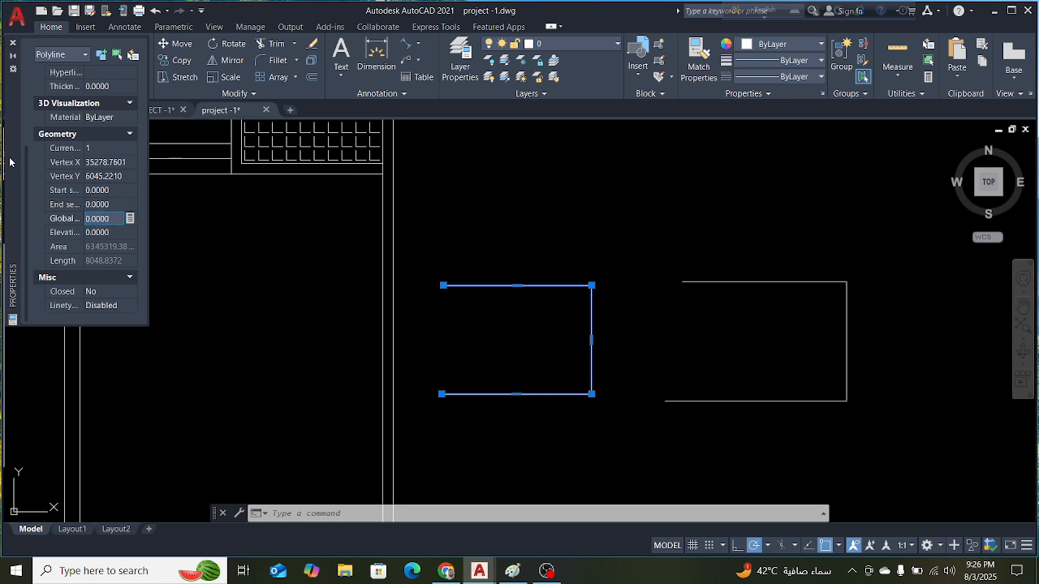
Set the polyline's global width to 0.01 and look at the result up close
click(70, 219)
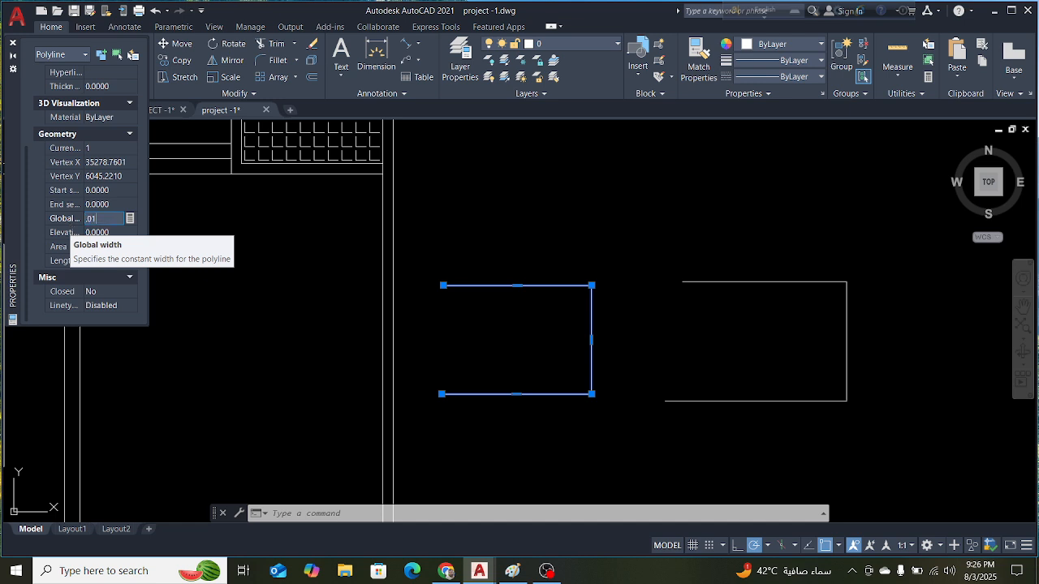
click(83, 236)
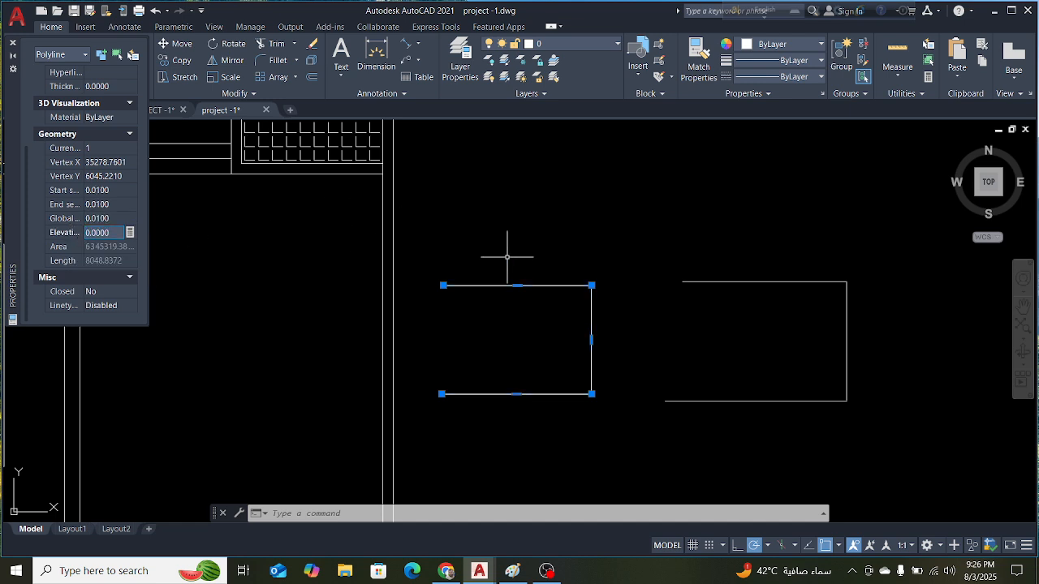
scroll(557, 290, up, 6)
scroll(603, 256, down, 4)
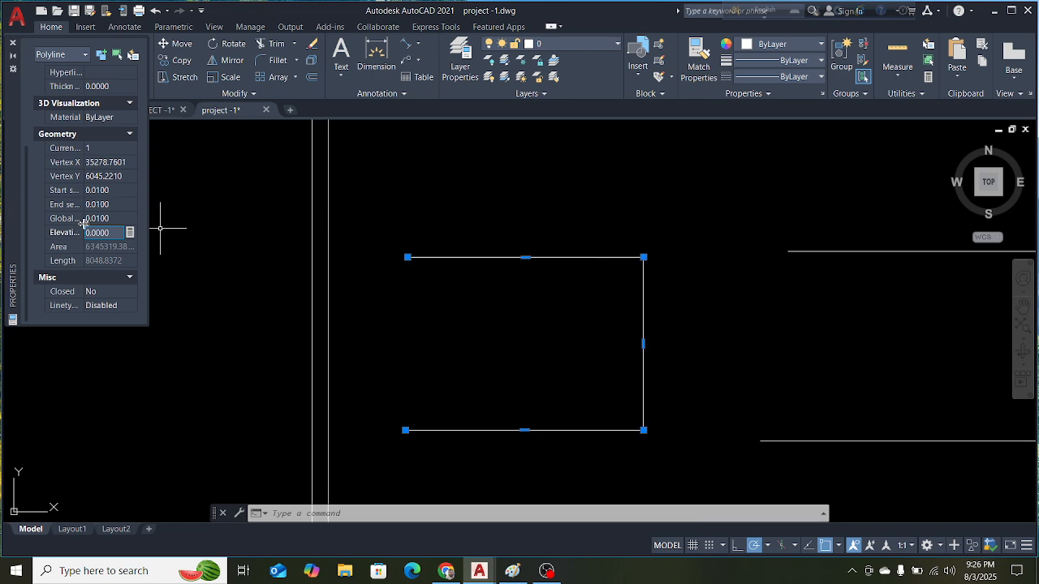
Set the polyline's global width to 1 and clear the selection
click(118, 220)
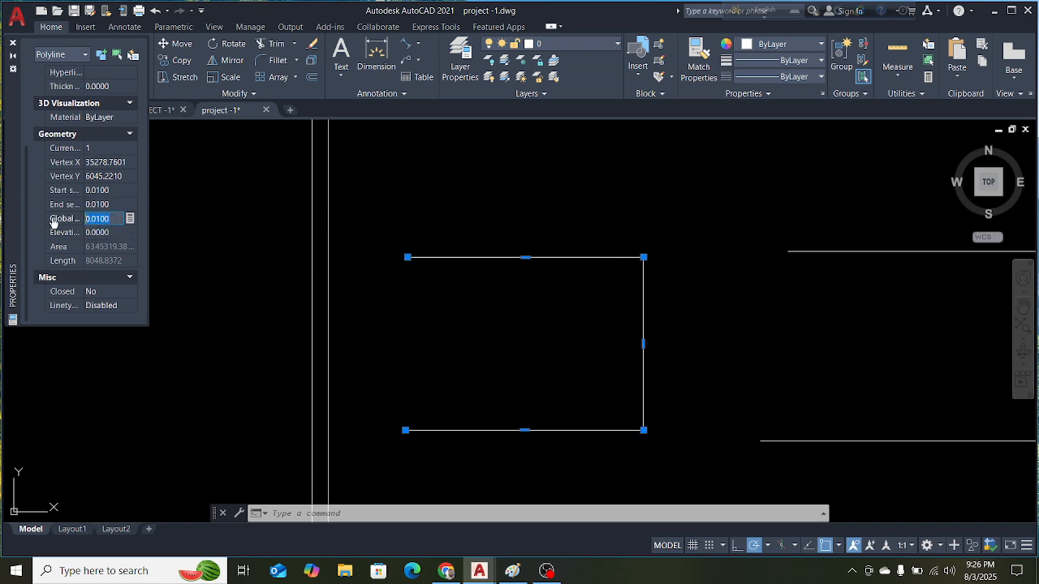
text(1)
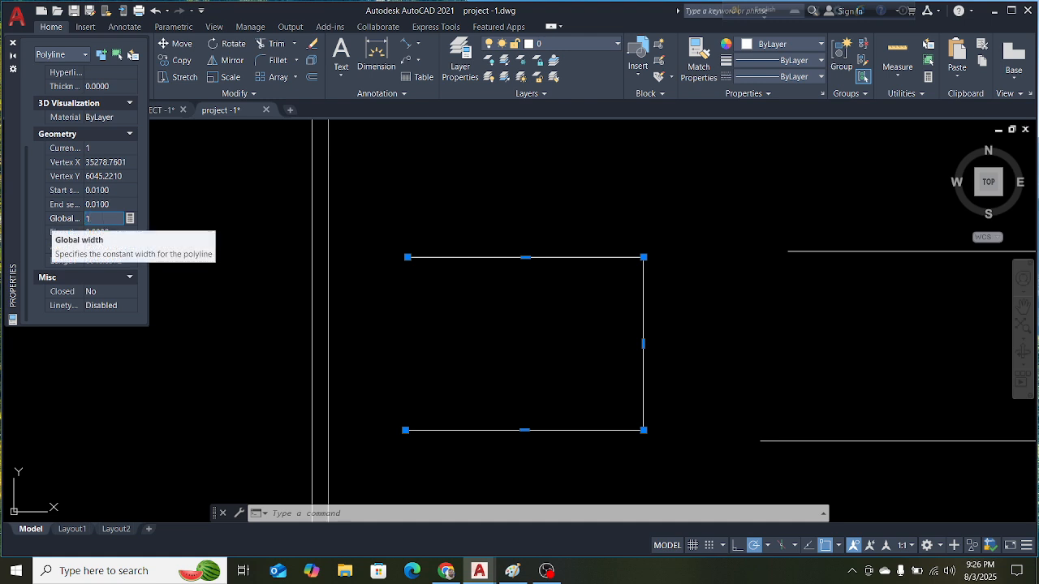
key(Tab)
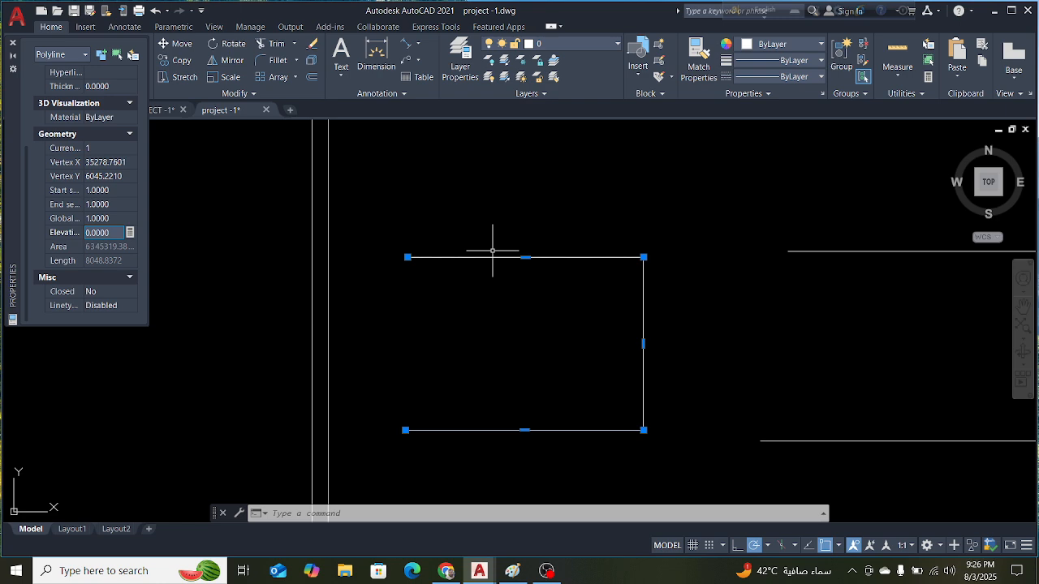
key(Escape)
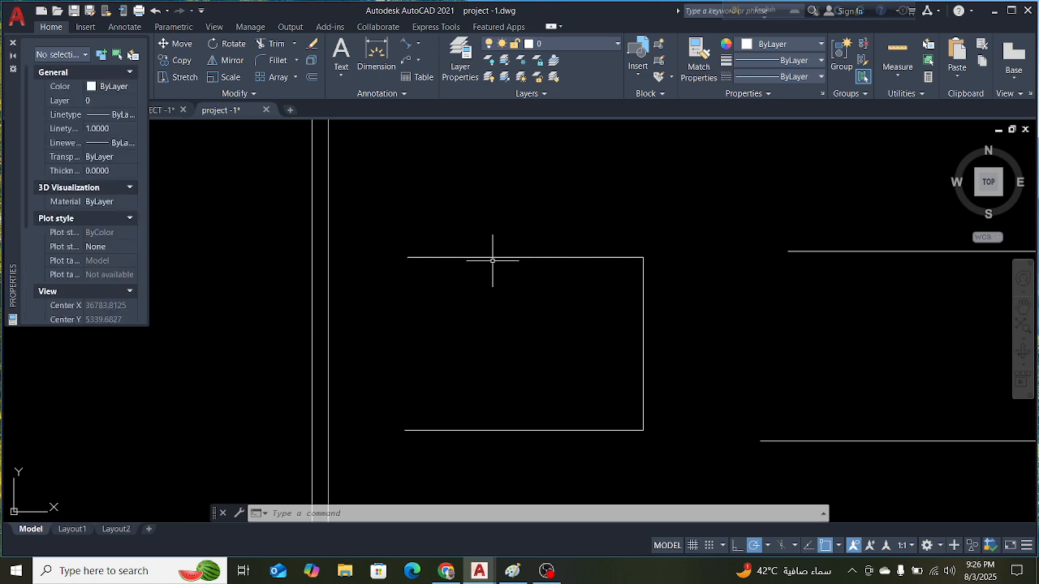
Reselect the polyline and set its global width to 2
click(546, 257)
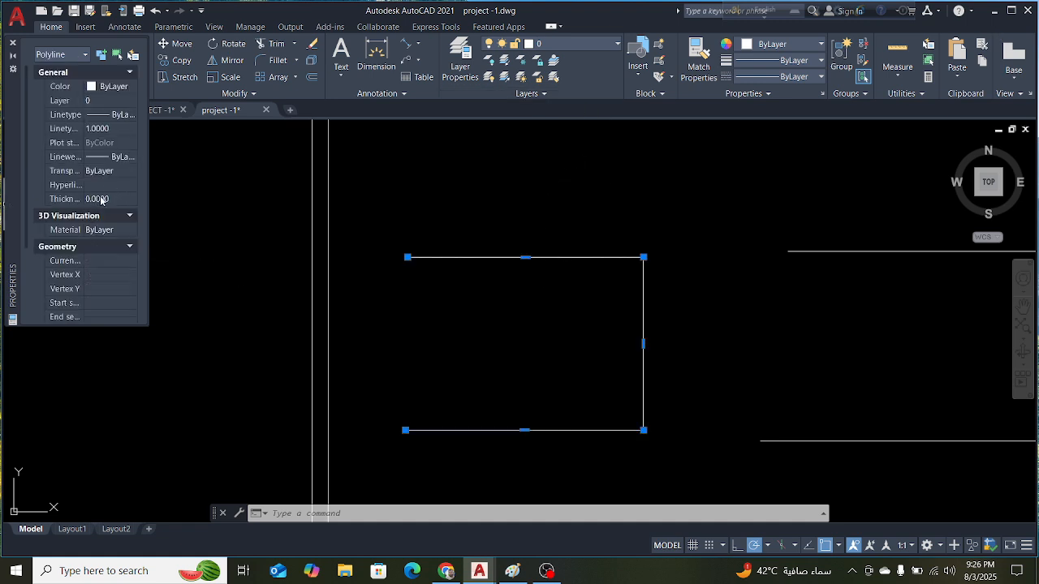
scroll(95, 227, down, 3)
click(106, 220)
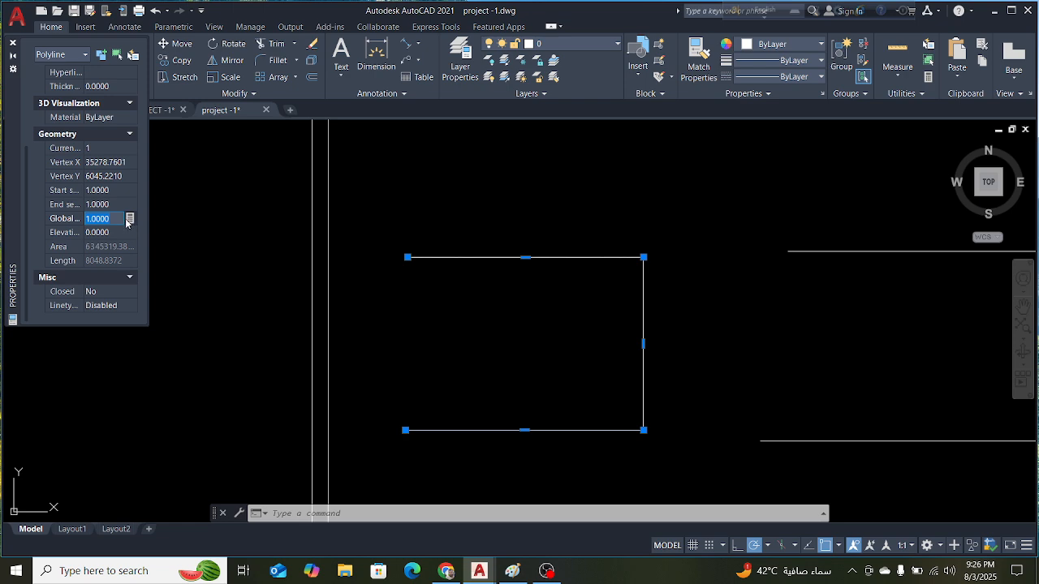
text(2)
key(Tab)
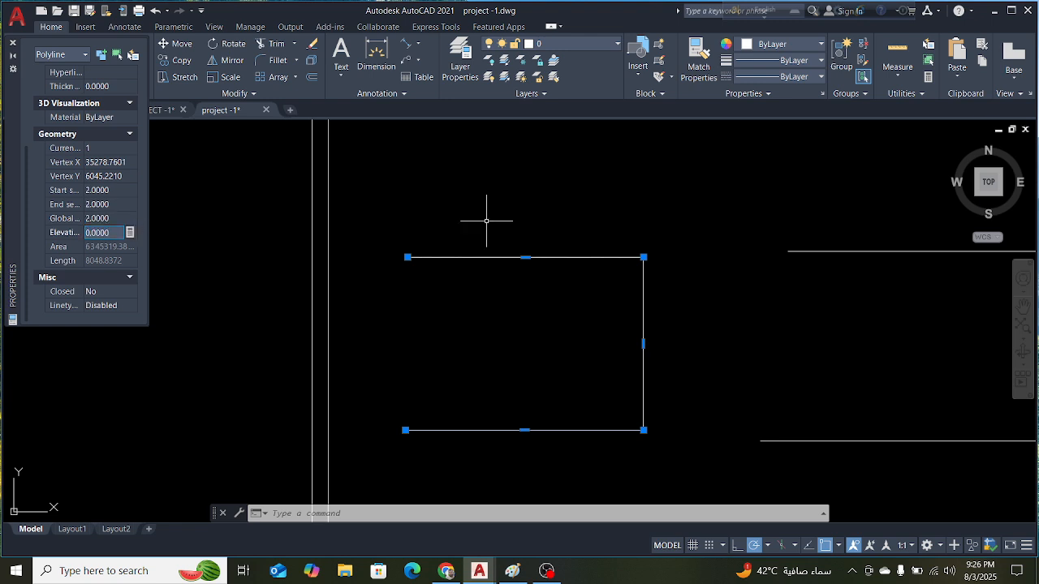
Clear the selection and compare the polyline's upper corner up close with the upper line of the line-drawn shape
scroll(622, 235, up, 5)
click(638, 277)
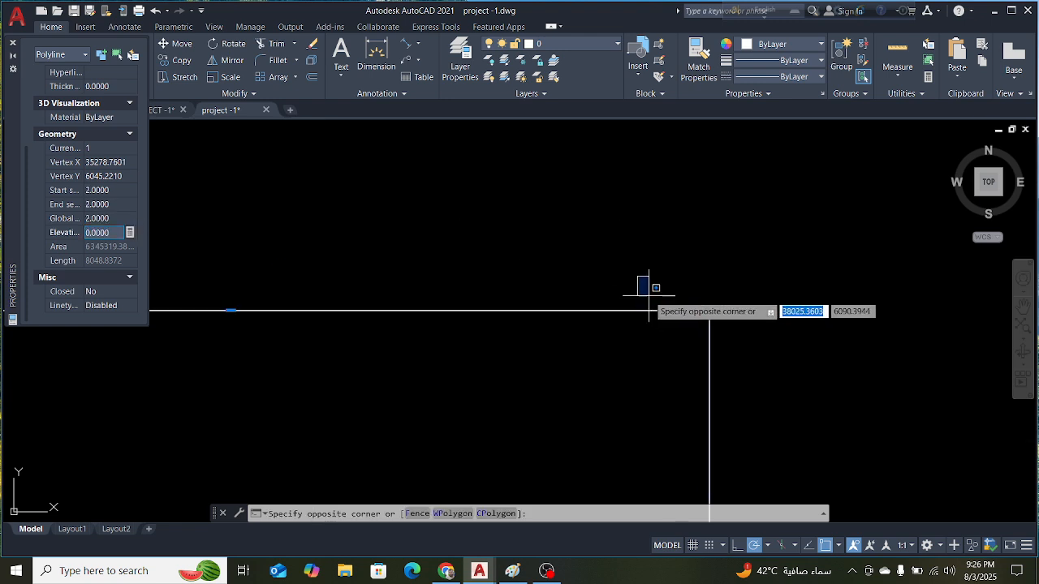
key(Escape)
scroll(724, 332, up, 6)
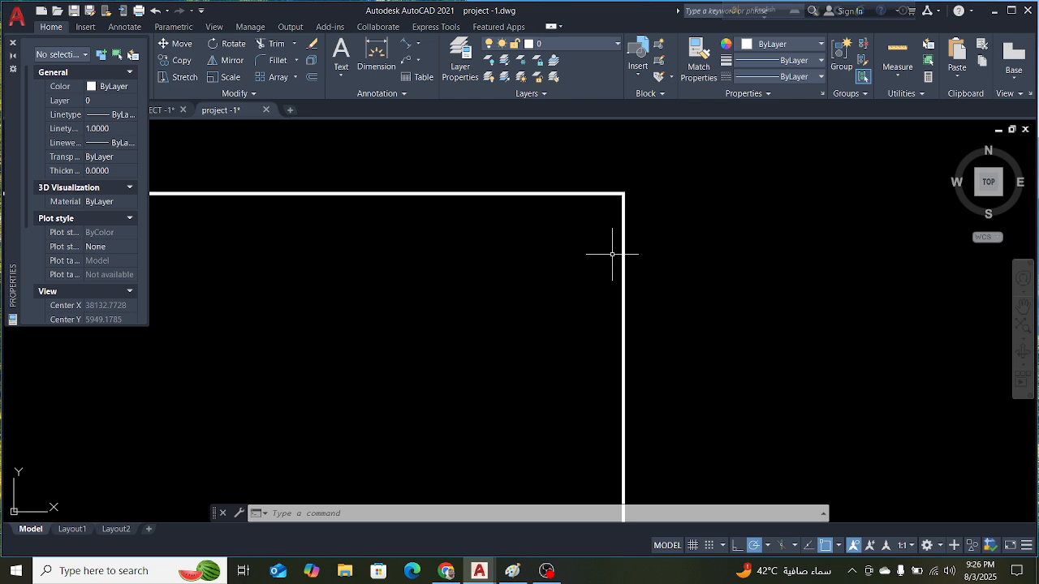
scroll(612, 254, up, 2)
scroll(656, 255, down, 5)
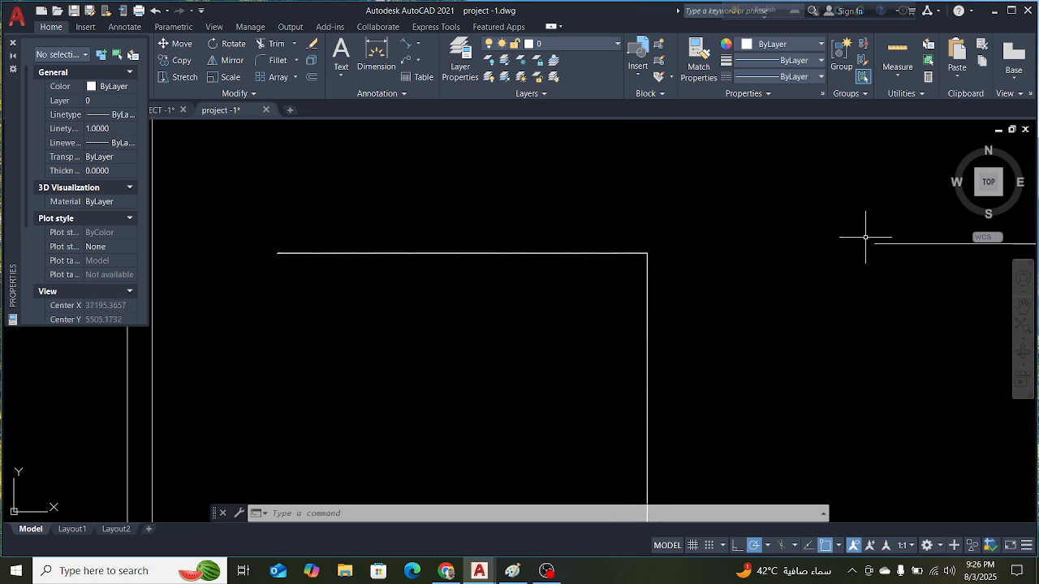
scroll(877, 237, up, 8)
scroll(892, 204, down, 4)
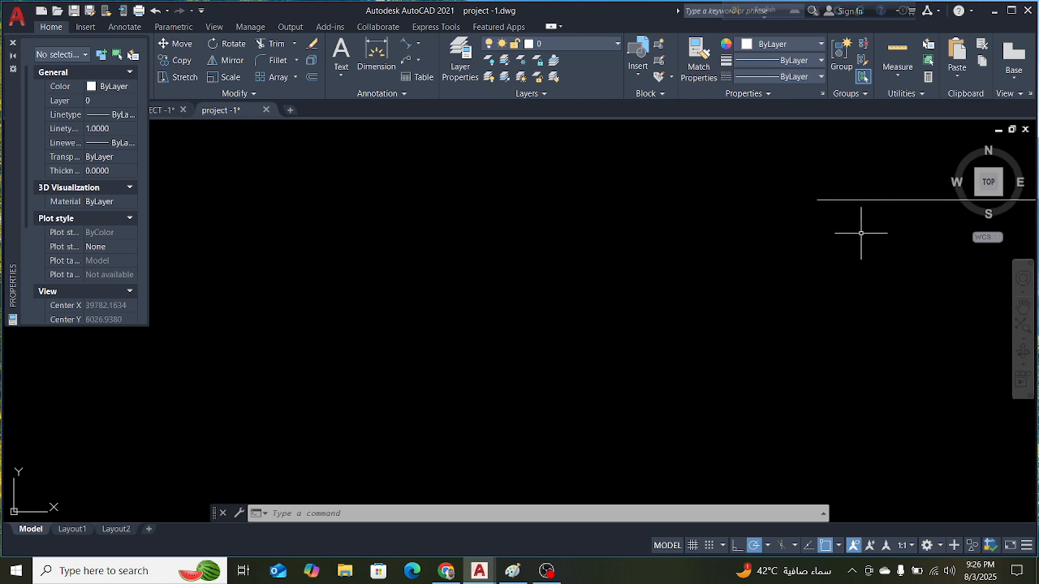
scroll(861, 233, down, 3)
scroll(463, 215, up, 4)
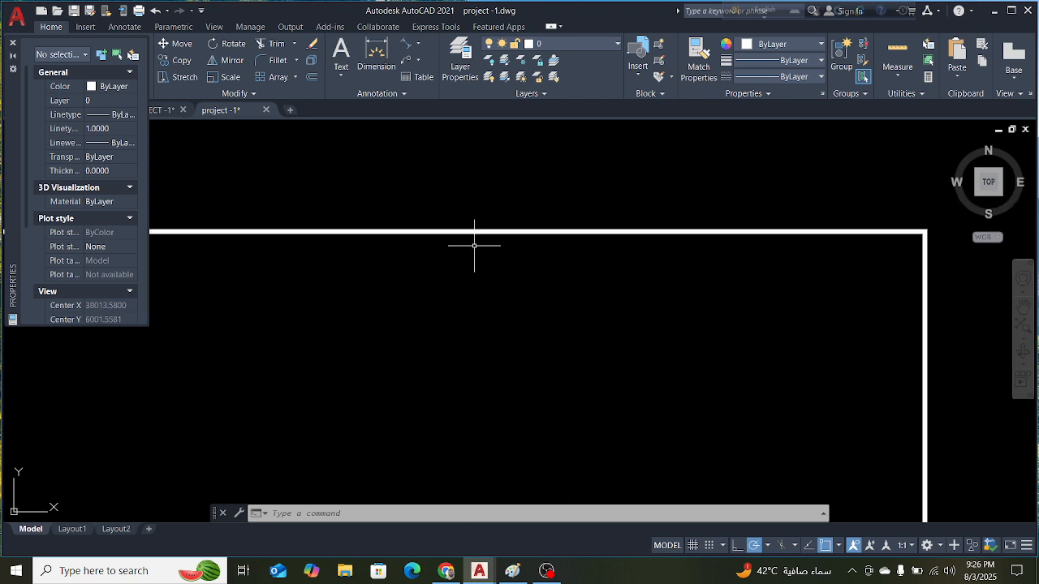
scroll(633, 200, down, 5)
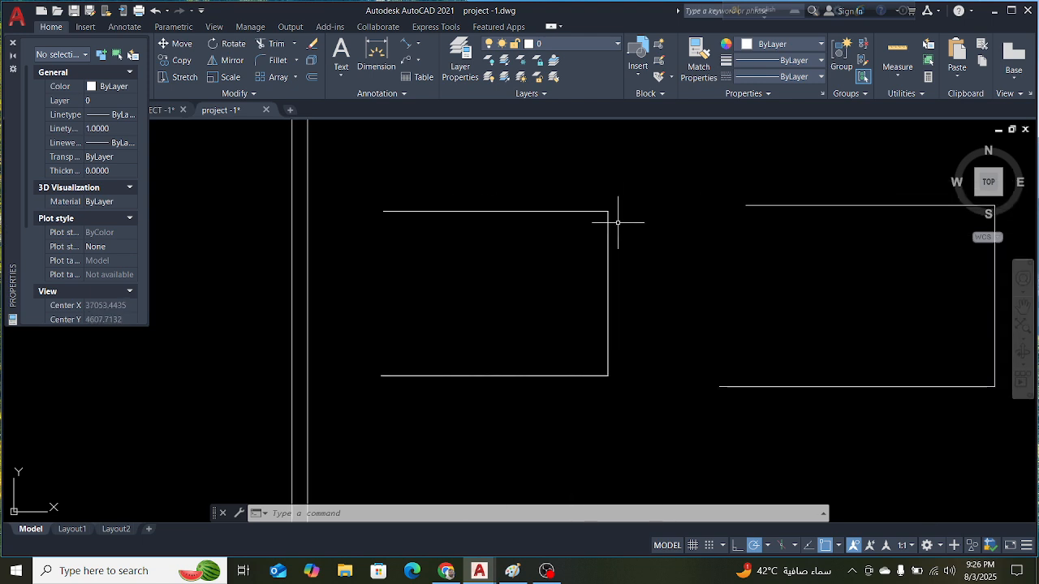
Give the polyline's upper segment a start segment width of 1 and an end segment width of 10
click(515, 210)
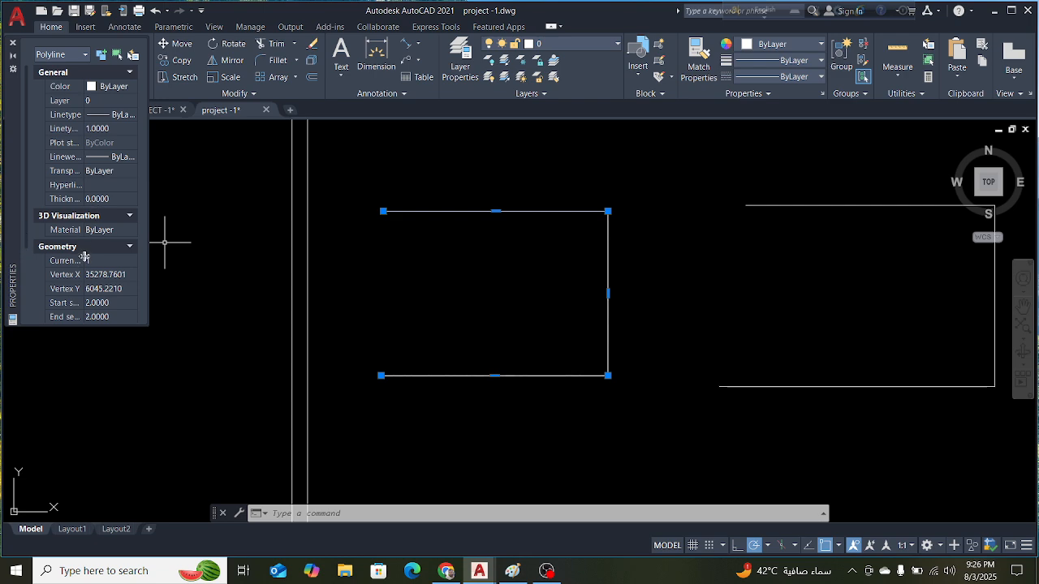
scroll(85, 257, down, 3)
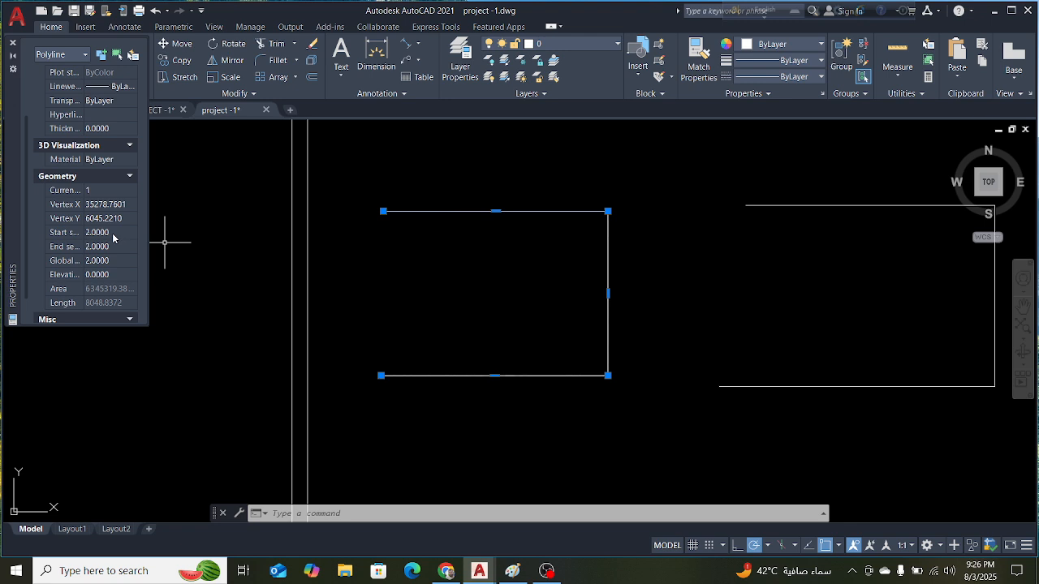
click(112, 233)
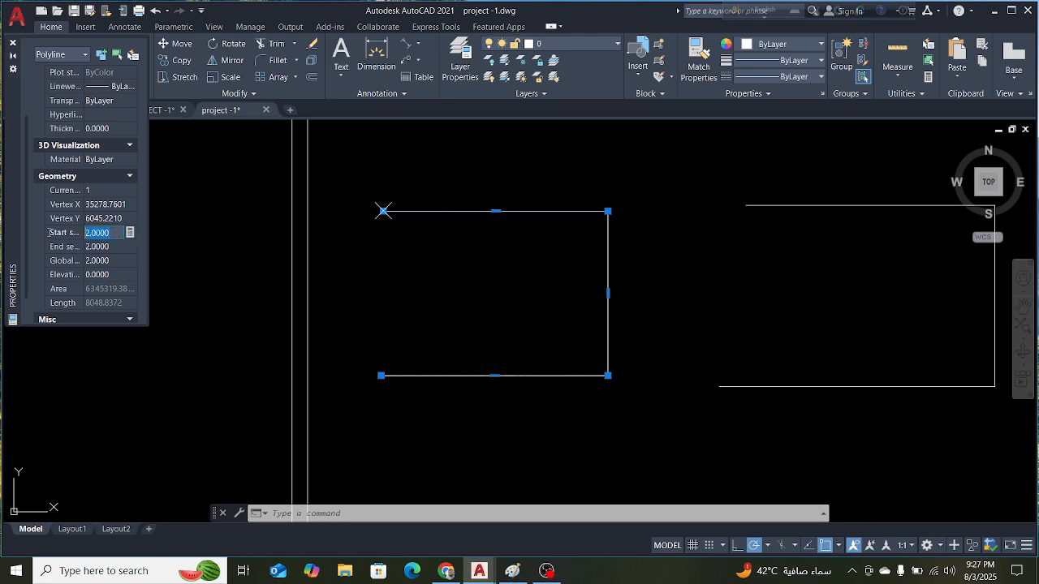
text(1)
click(114, 246)
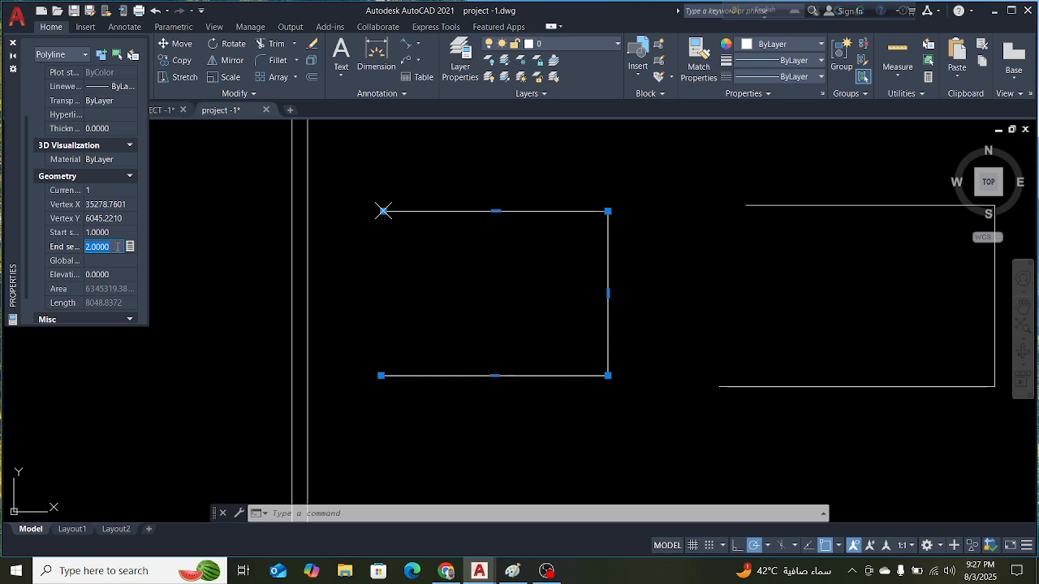
text(1)
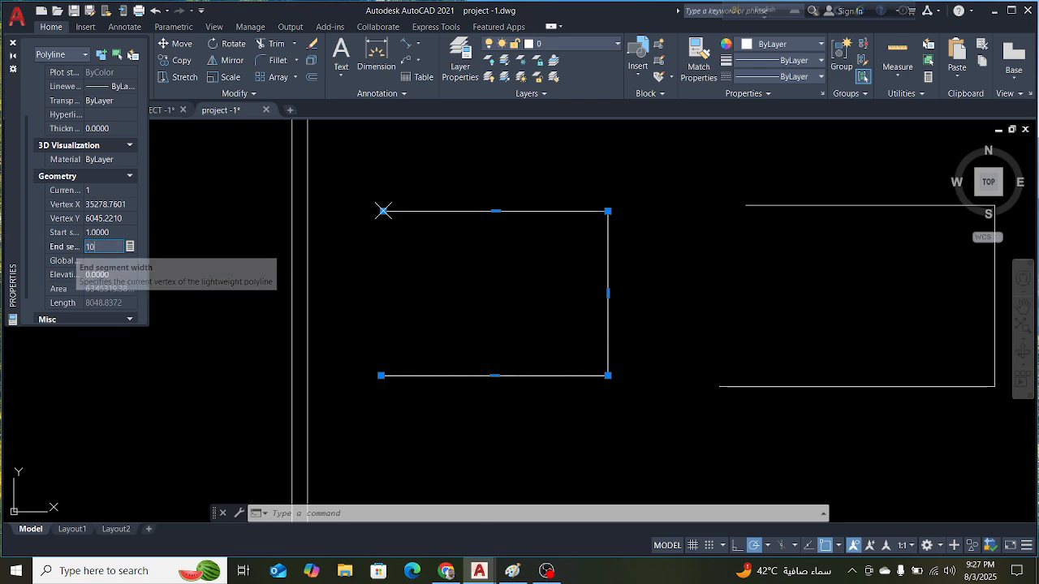
text(0)
key(Tab)
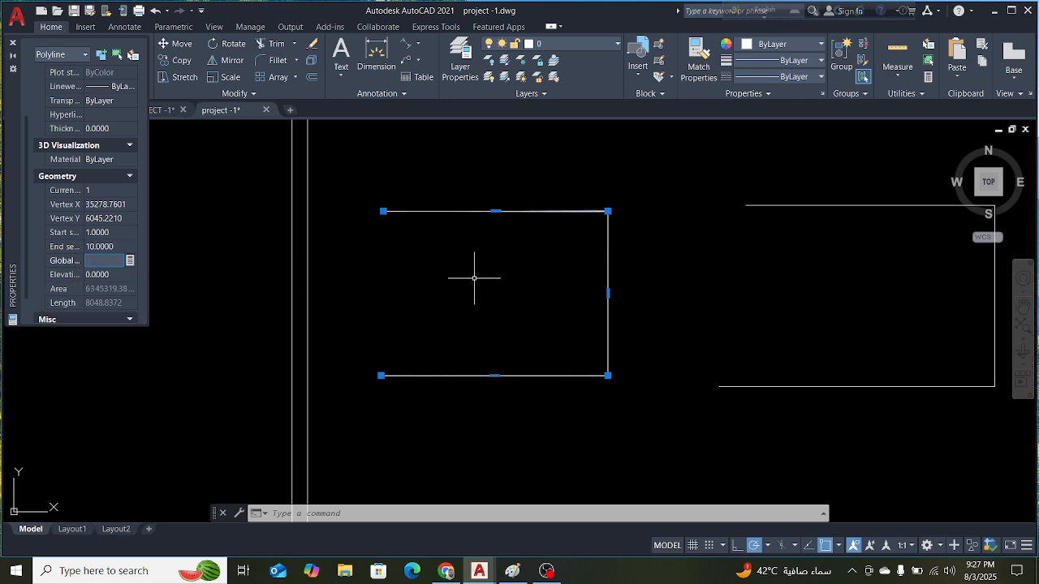
Inspect the polyline's upper segment up close from its open end to the corner to compare its start and end widths
scroll(568, 357, up, 3)
scroll(610, 379, down, 4)
scroll(477, 294, up, 5)
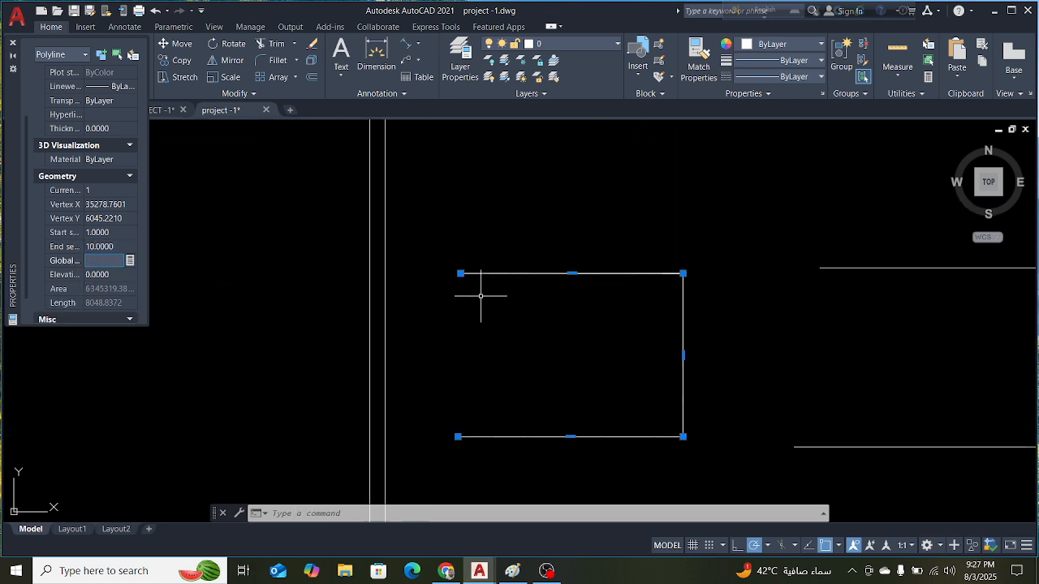
scroll(479, 298, up, 4)
scroll(474, 295, down, 2)
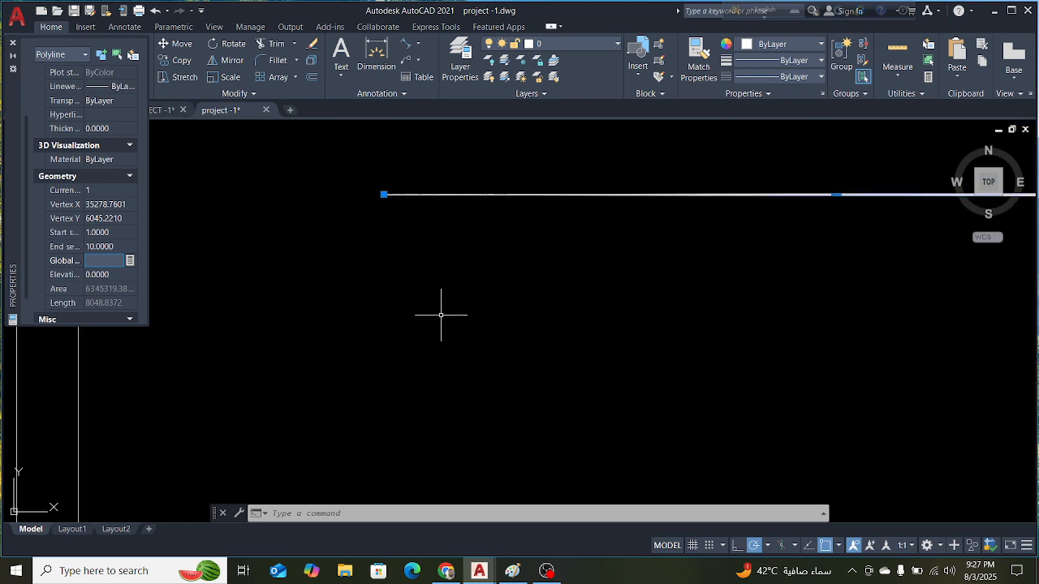
key(Escape)
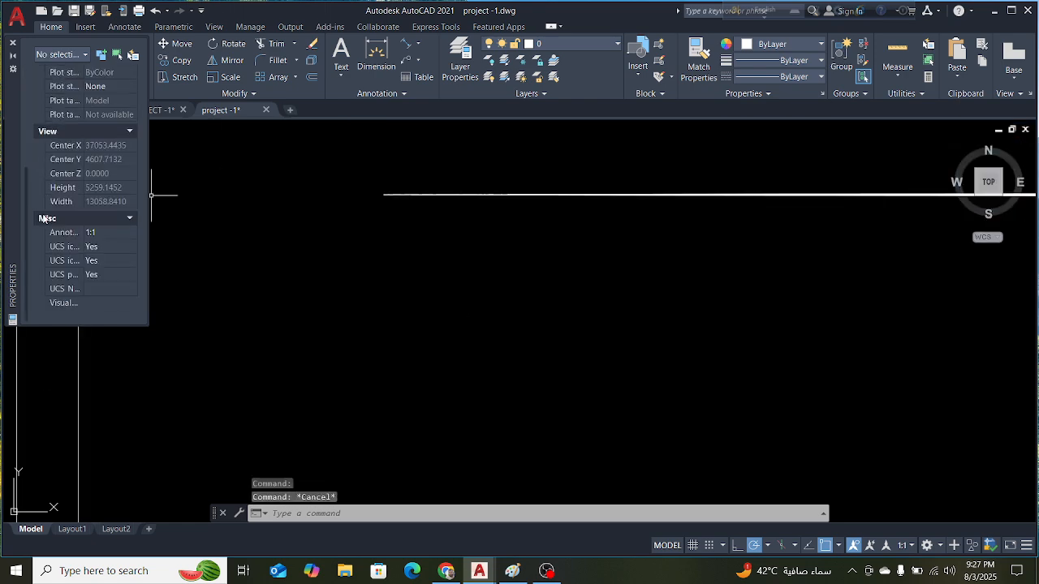
scroll(395, 218, down, 3)
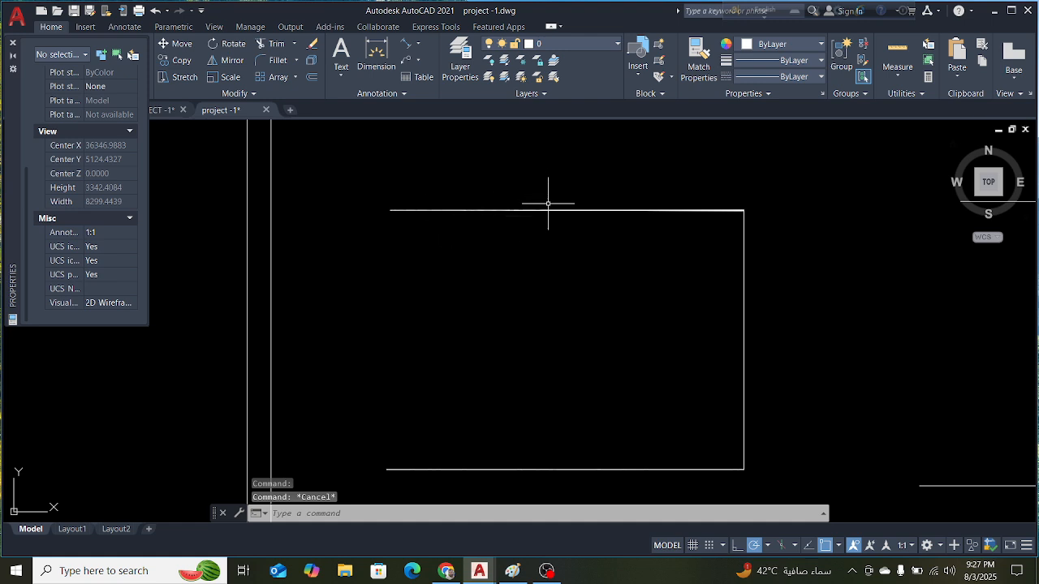
scroll(704, 210, up, 3)
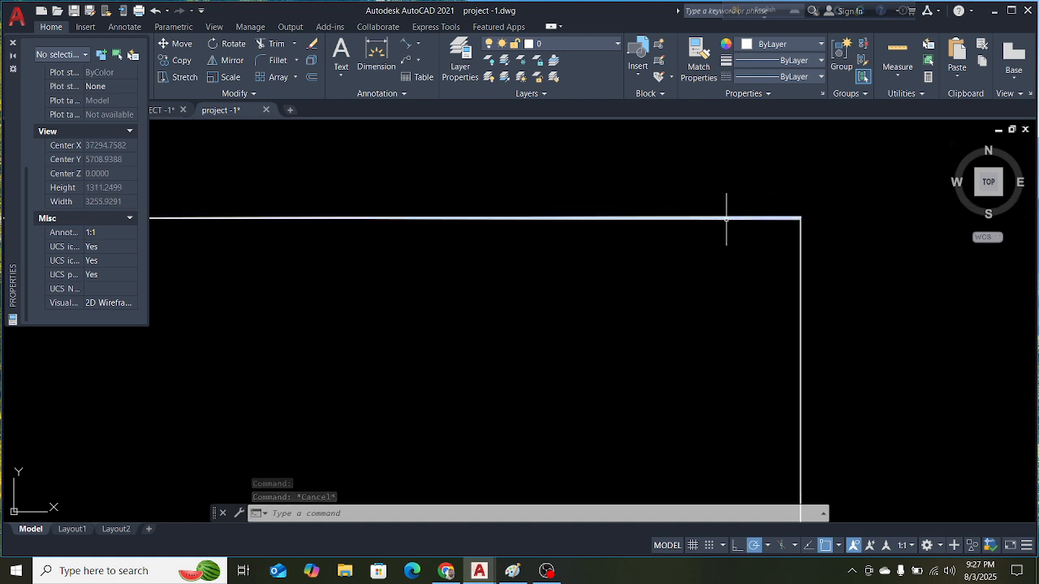
click(807, 217)
scroll(856, 216, down, 4)
scroll(707, 214, up, 4)
scroll(457, 232, up, 5)
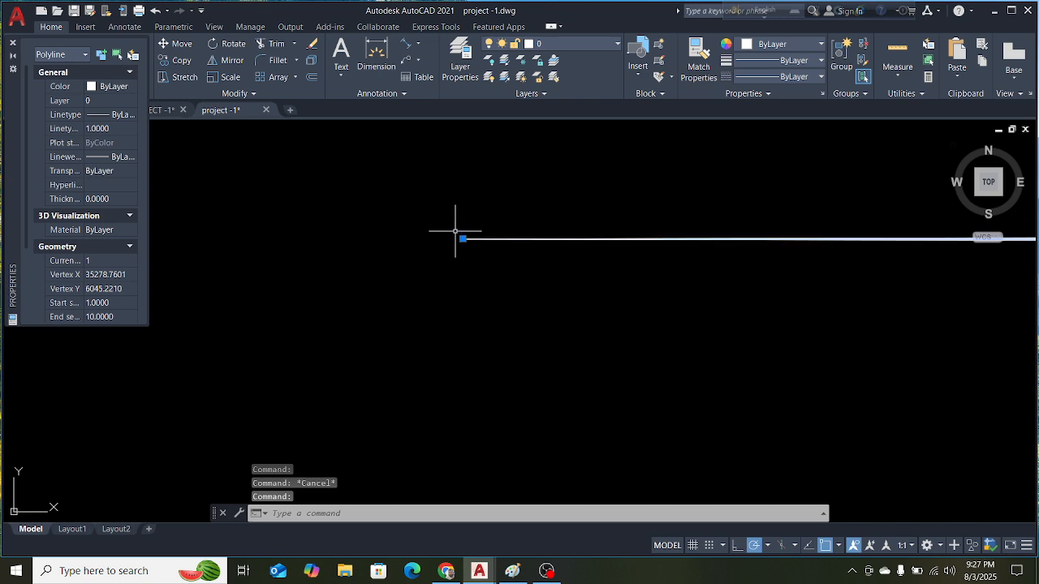
Examine the polyline's upper segment up close from its open end to the corner and back to compare its thickness
text(p)
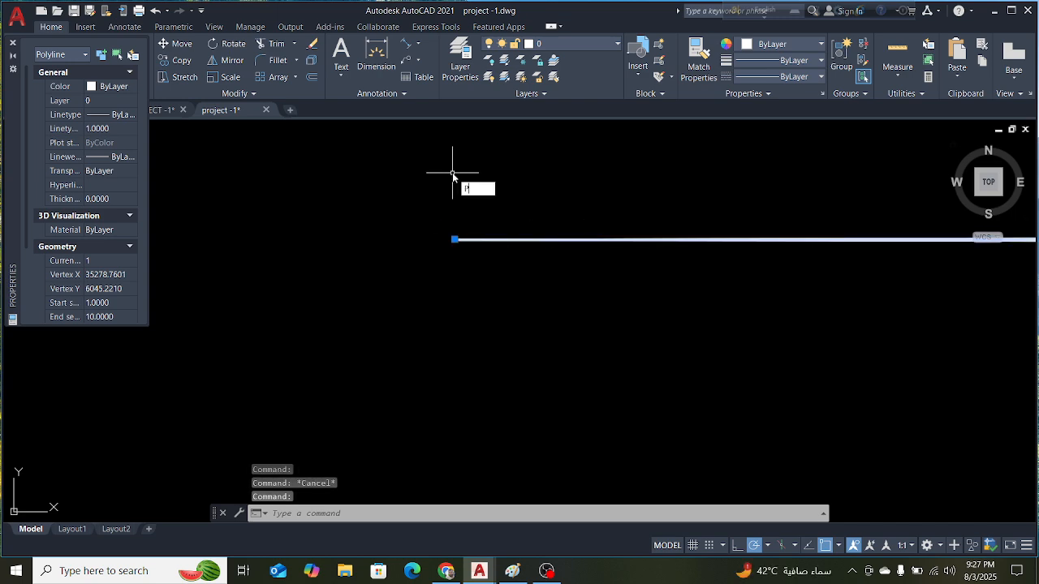
key(Return)
drag(638, 288, 499, 243)
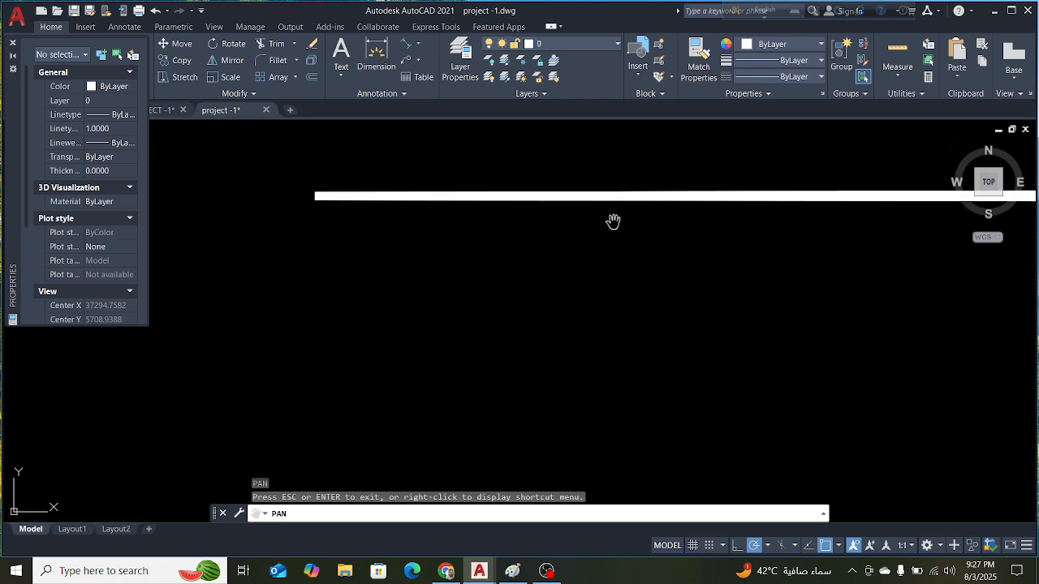
drag(612, 221, 381, 282)
drag(876, 281, 657, 280)
drag(996, 282, 700, 284)
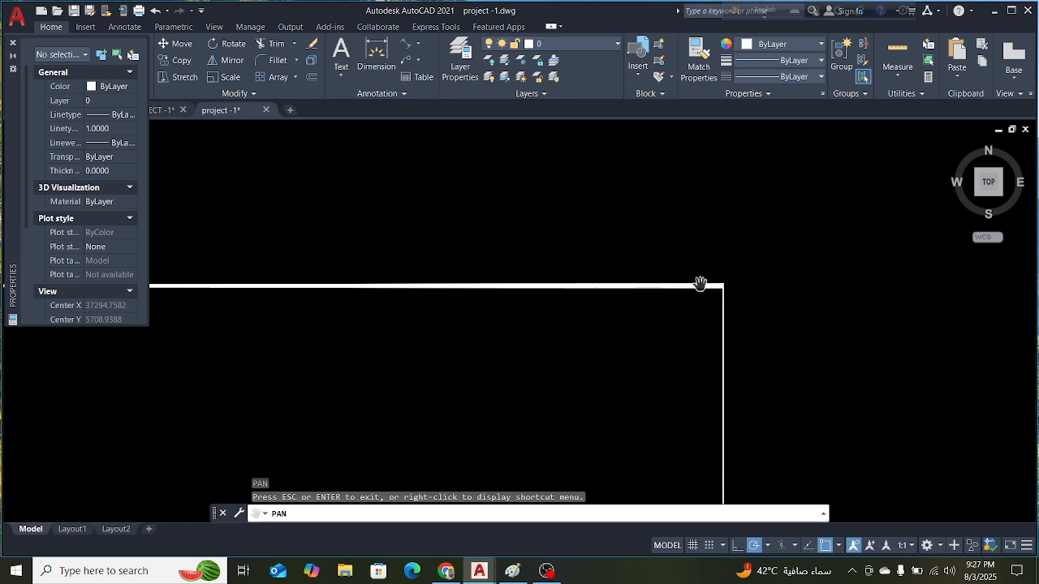
scroll(734, 292, up, 5)
scroll(838, 264, down, 3)
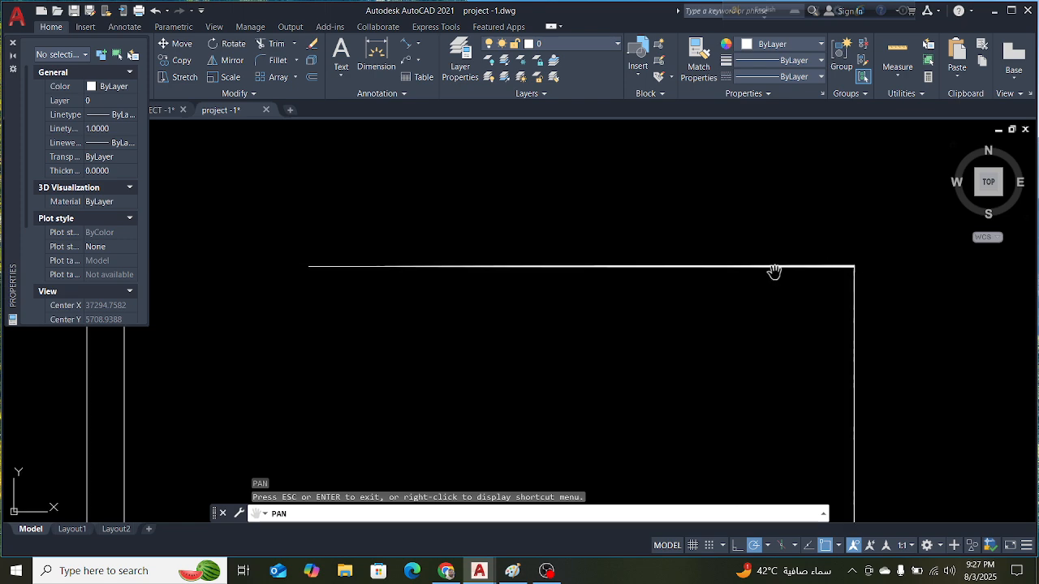
key(Escape)
Set the end segment width of the polyline's upper segment to 100 and clear the selection
click(586, 269)
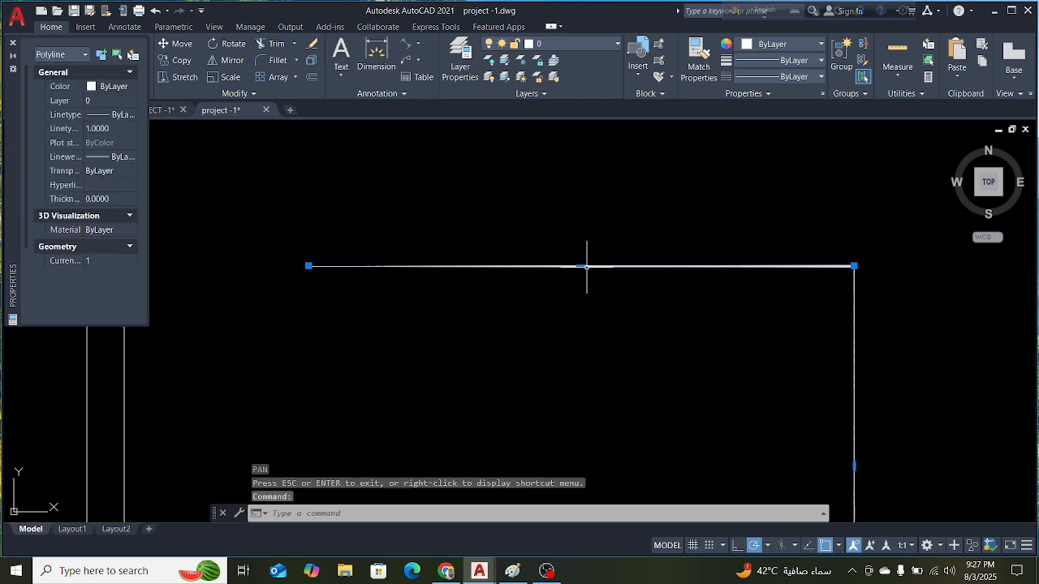
scroll(94, 279, down, 3)
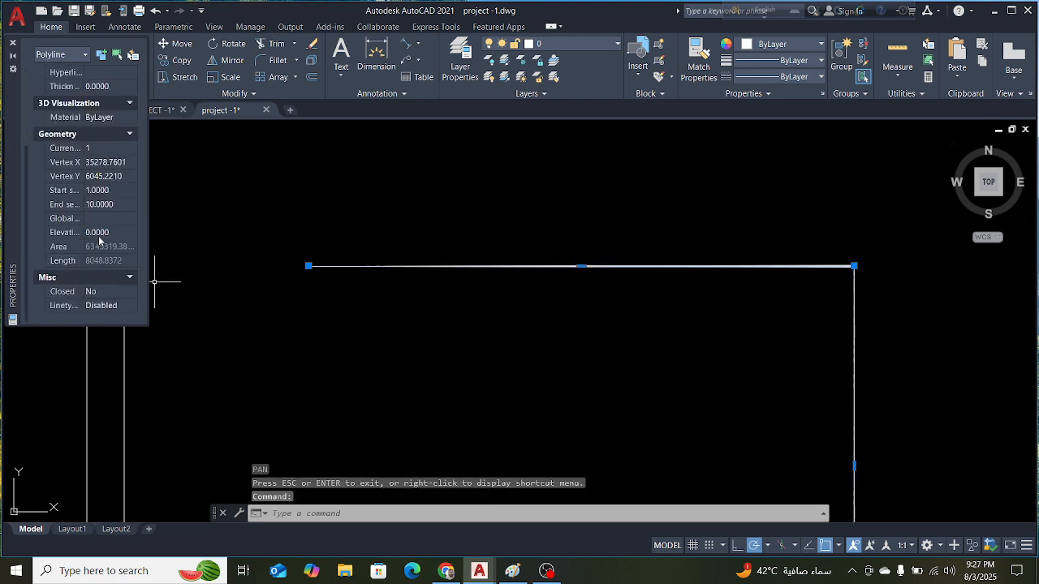
click(131, 204)
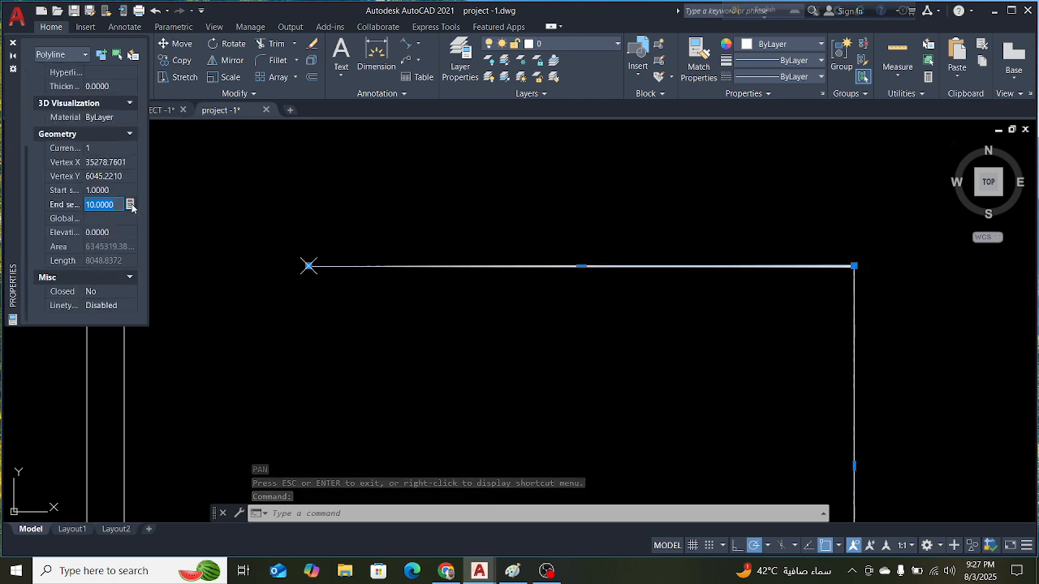
text(100)
key(Tab)
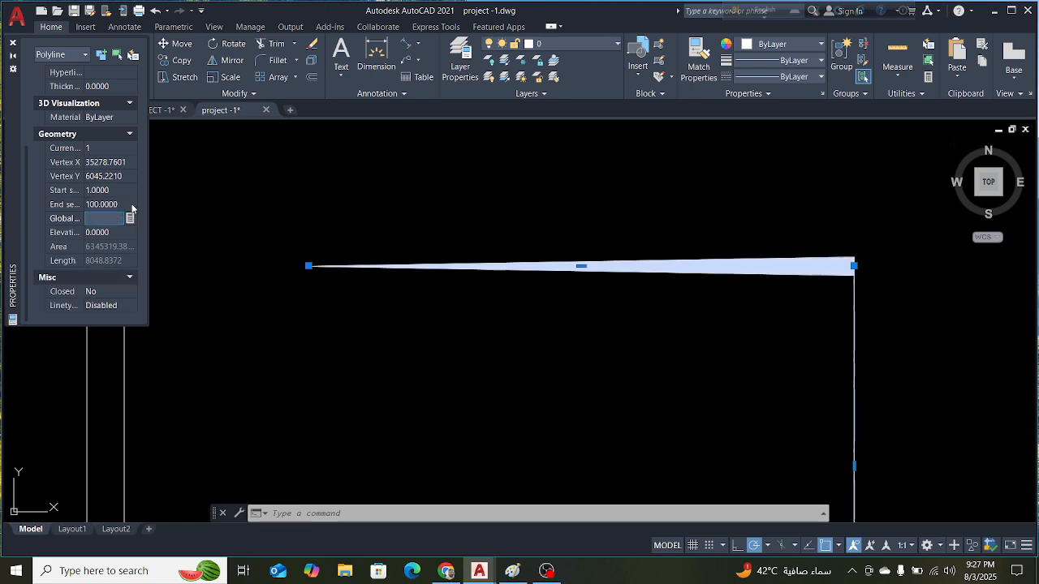
key(Escape)
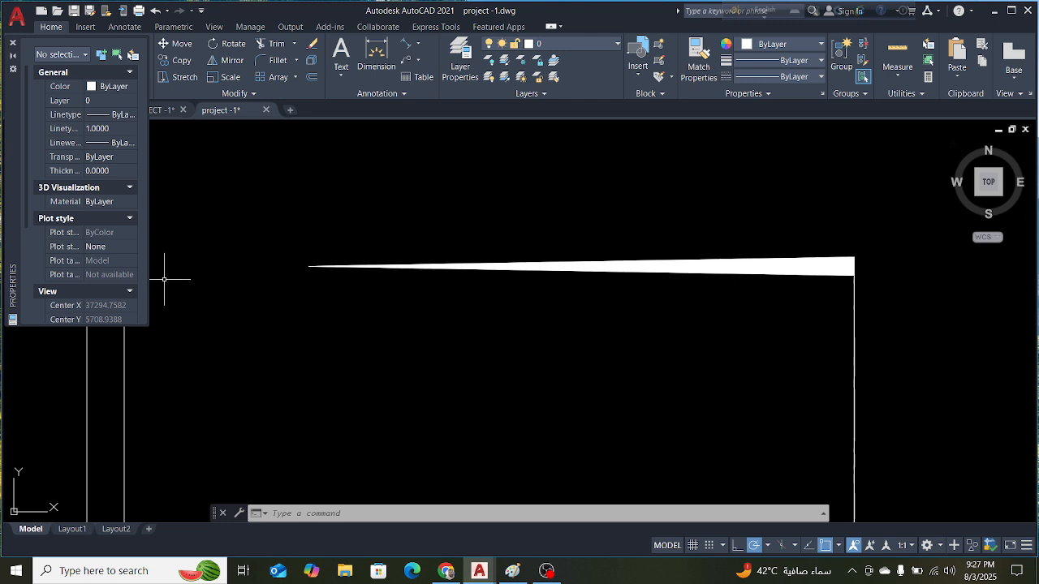
Reselect the tapered polyline, review its start, end and global width properties, and clear the selection
scroll(38, 237, down, 1)
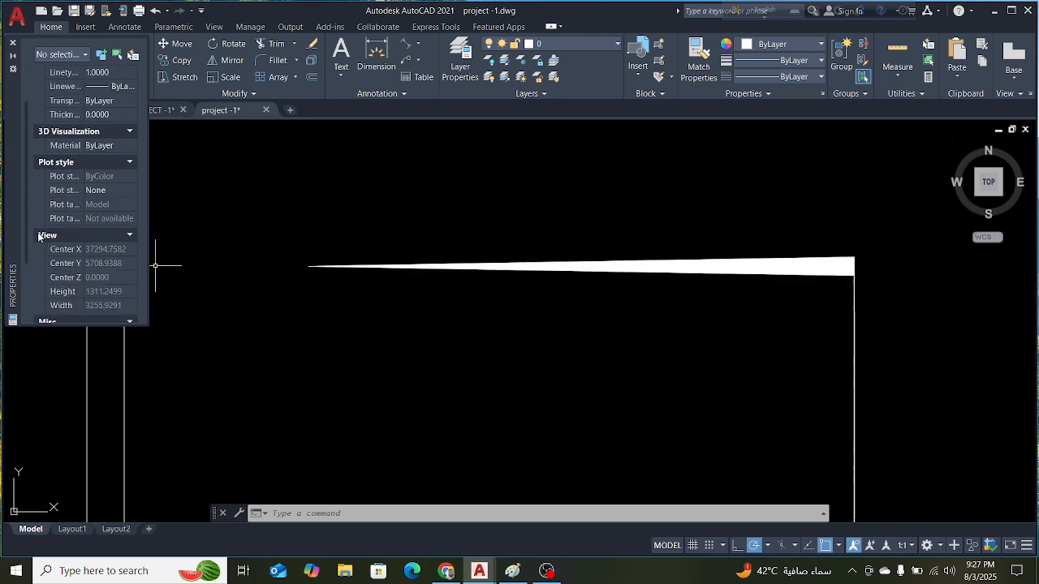
click(398, 266)
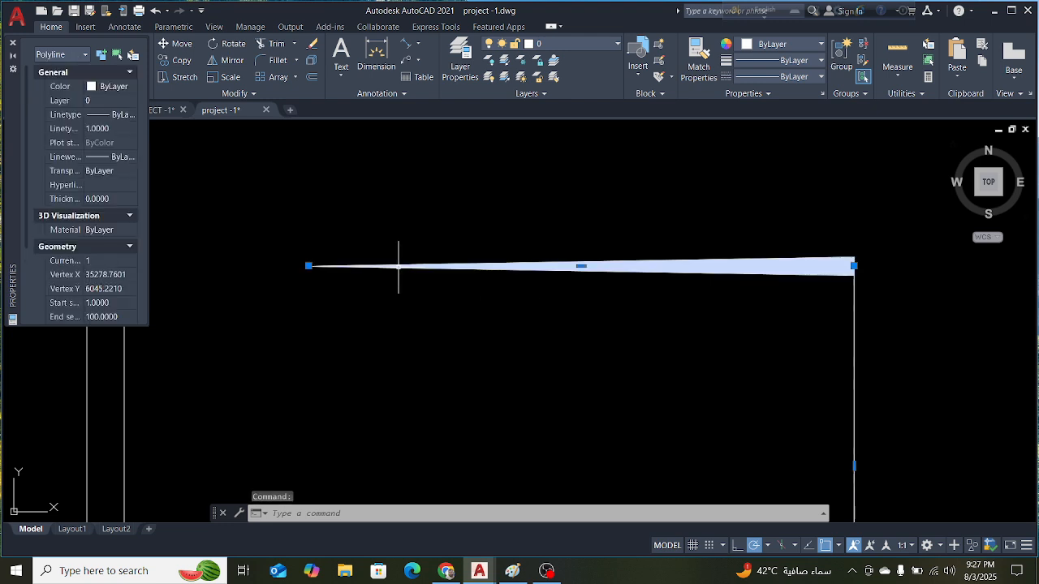
scroll(38, 280, down, 2)
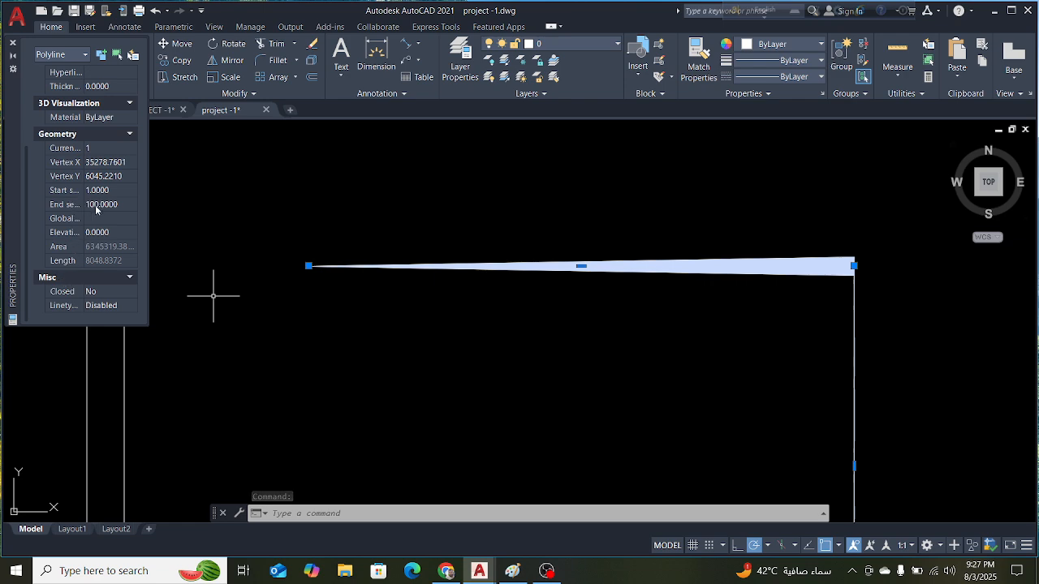
scroll(444, 281, down, 2)
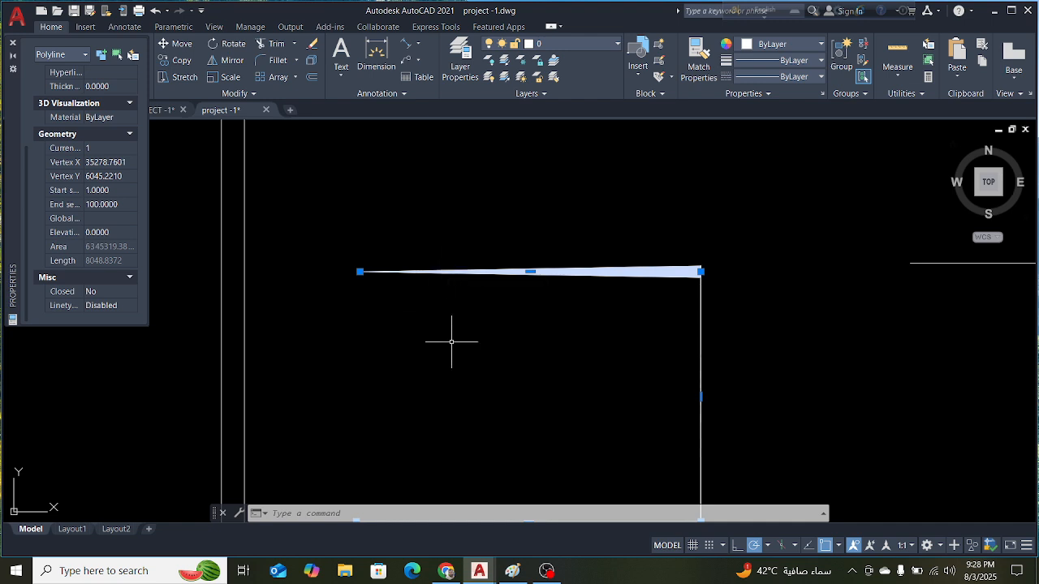
key(Escape)
scroll(389, 336, down, 4)
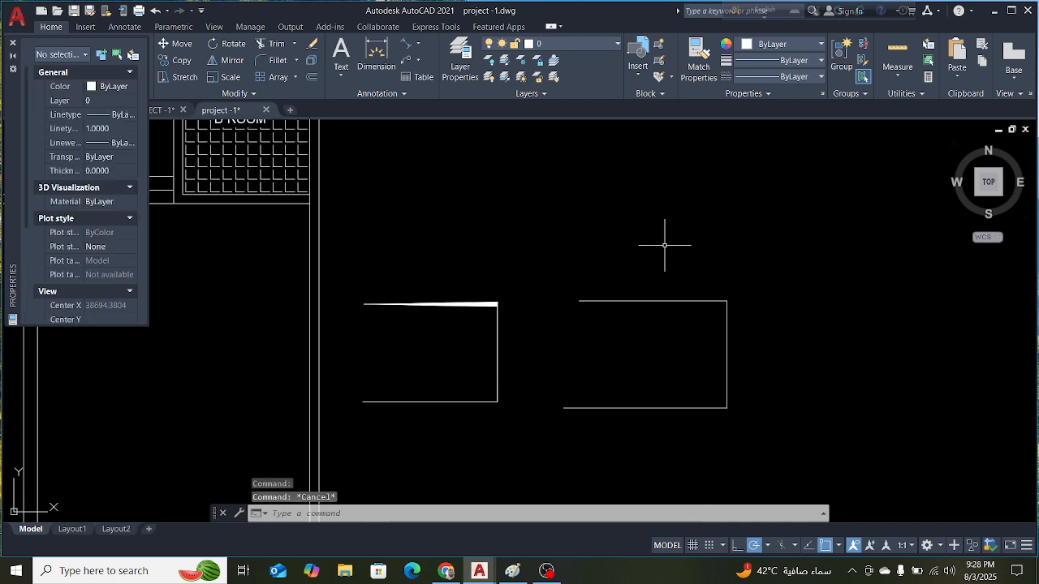
Select the upper line of the line-drawn shape, review which geometry properties it offers, and clear the selection
click(617, 302)
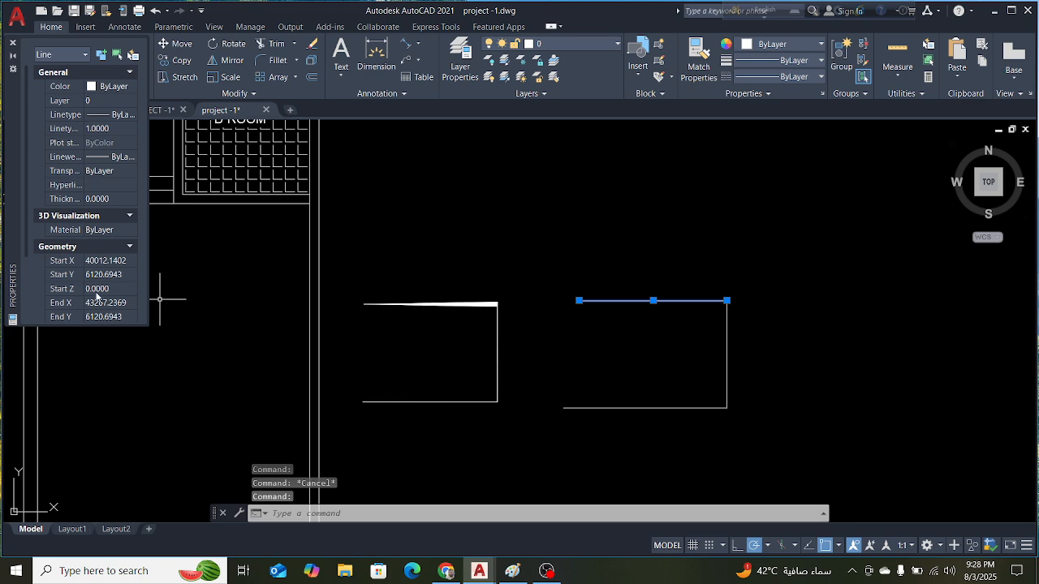
scroll(96, 296, down, 3)
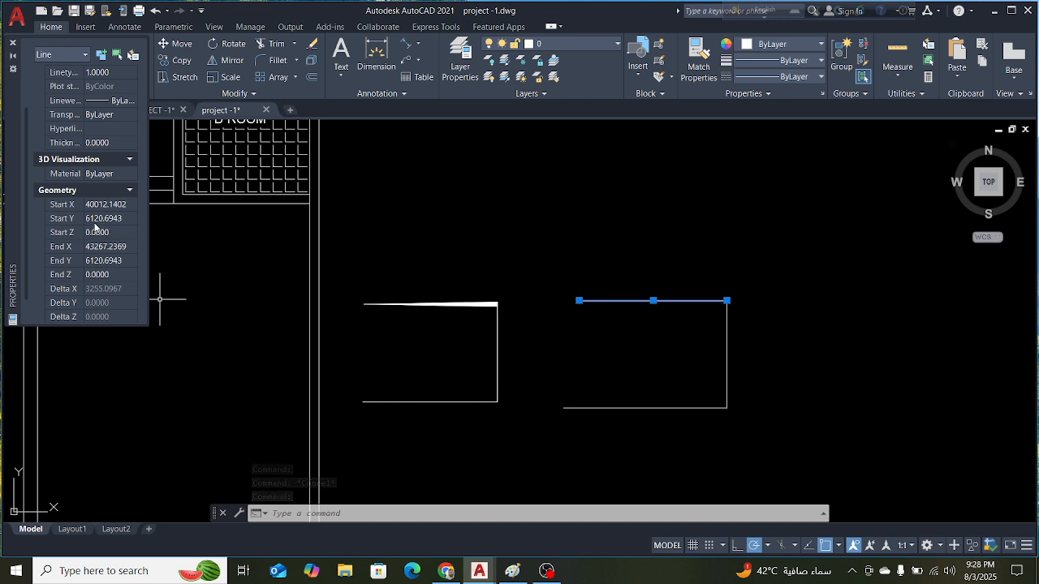
scroll(94, 276, down, 2)
scroll(95, 276, up, 5)
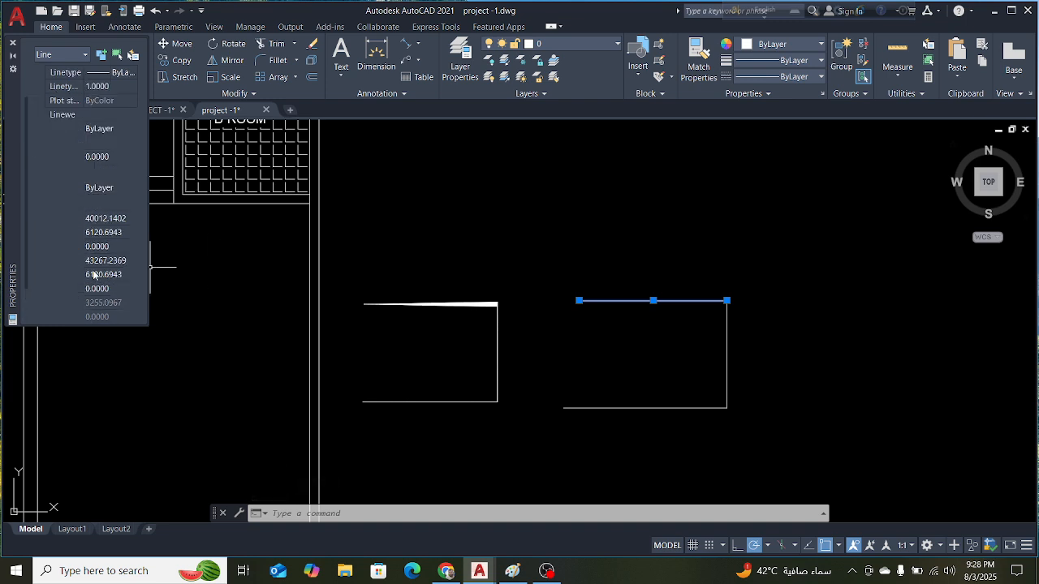
scroll(95, 276, down, 5)
key(Escape)
key(Escape)
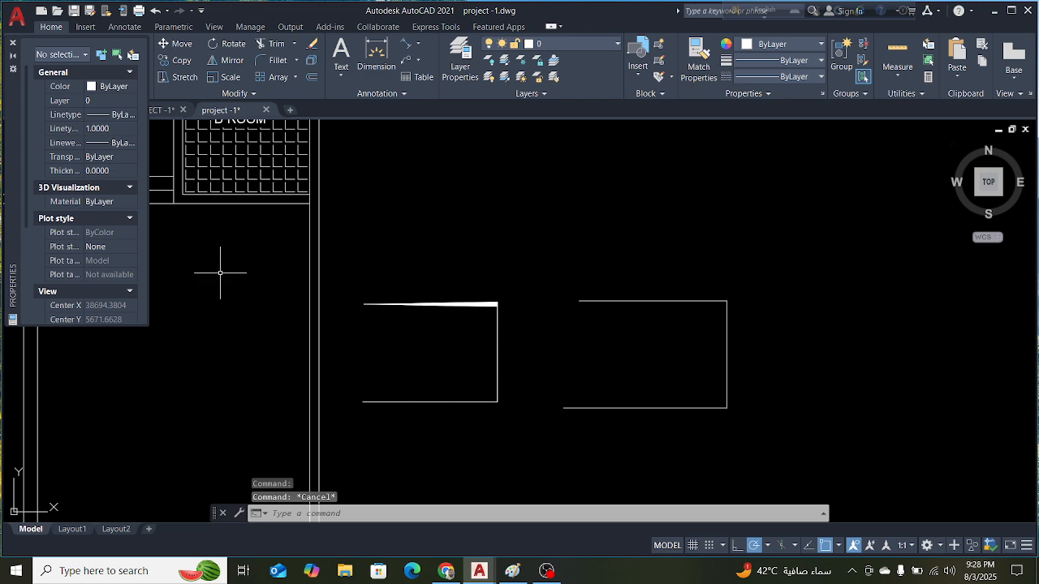
mouse_move(355, 241)
mouse_down()
mouse_move(550, 371)
mouse_move(374, 277)
mouse_up()
click(350, 246)
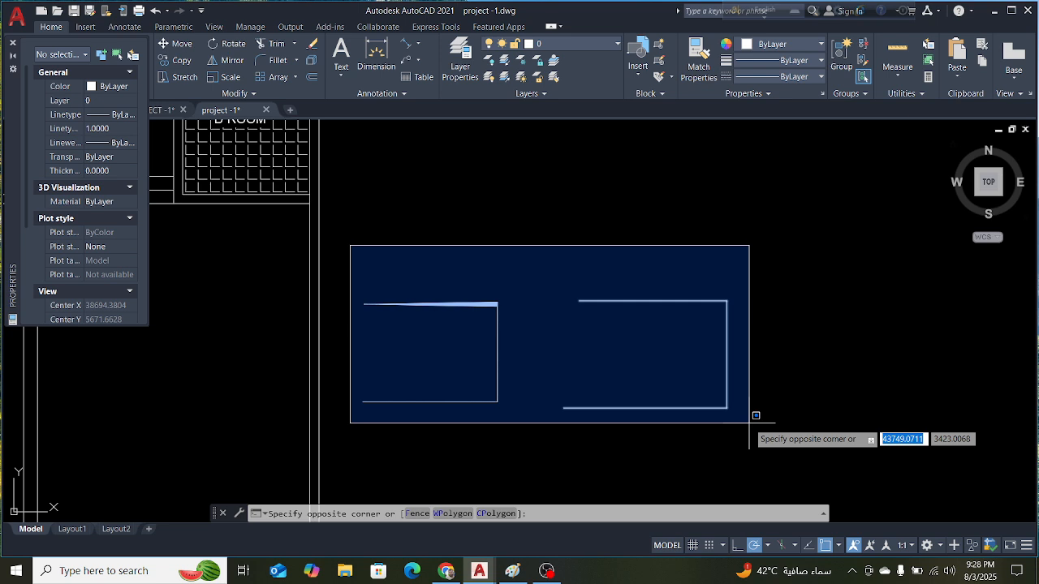
key(Escape)
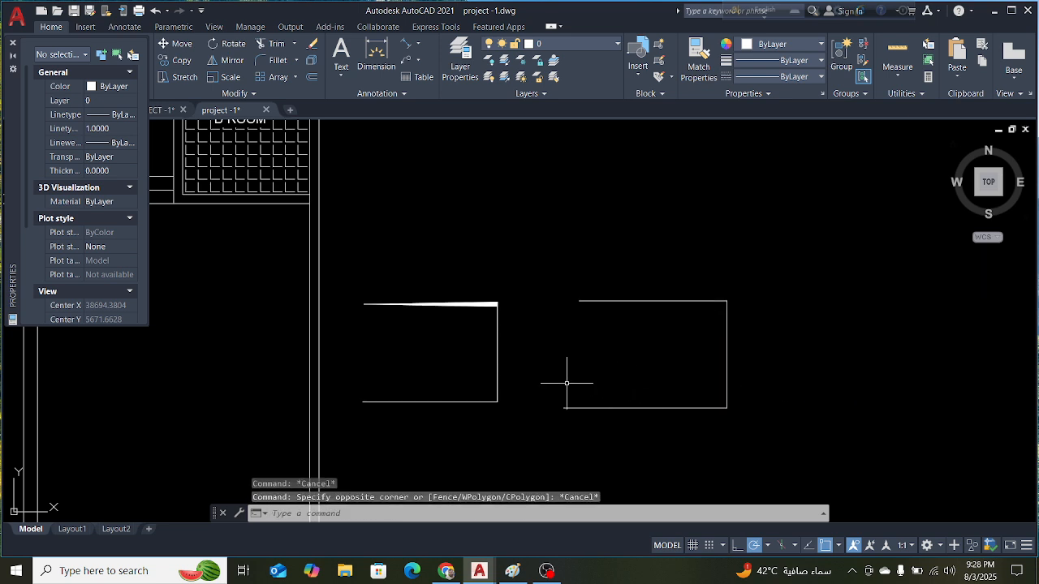
Erase both practice shapes beside the floor plan, the tapered polyline and the line-drawn shape
click(341, 265)
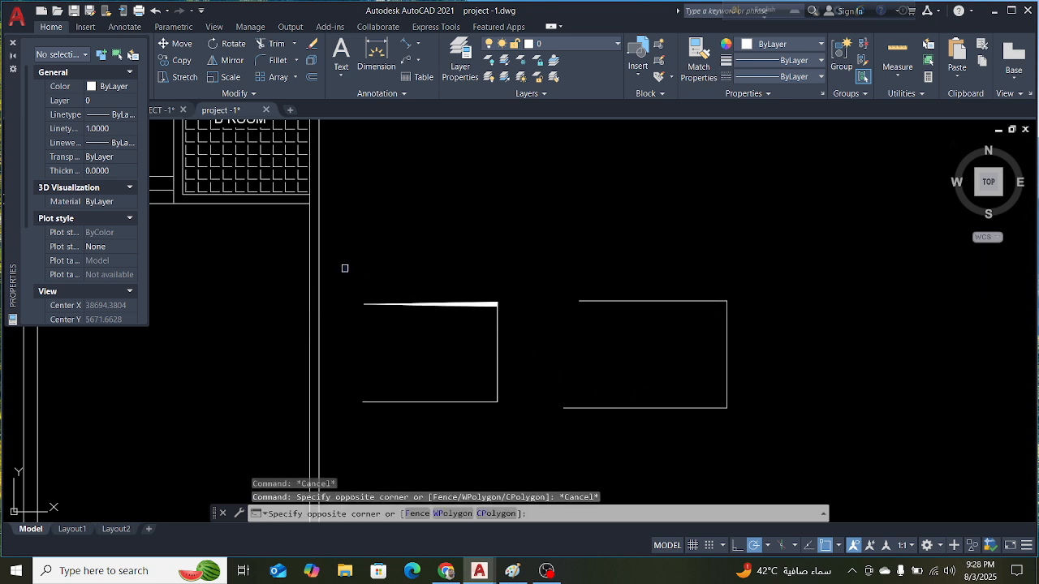
click(764, 431)
key(Delete)
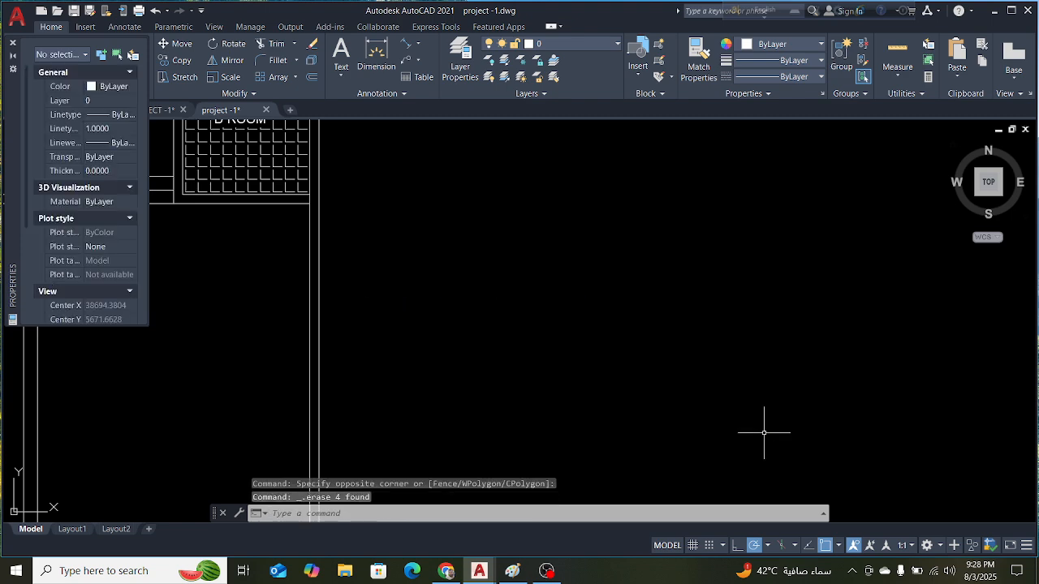
Start a polyline at the inner corner of the stepped wall and draw a segment 950 long straight down
scroll(673, 420, down, 5)
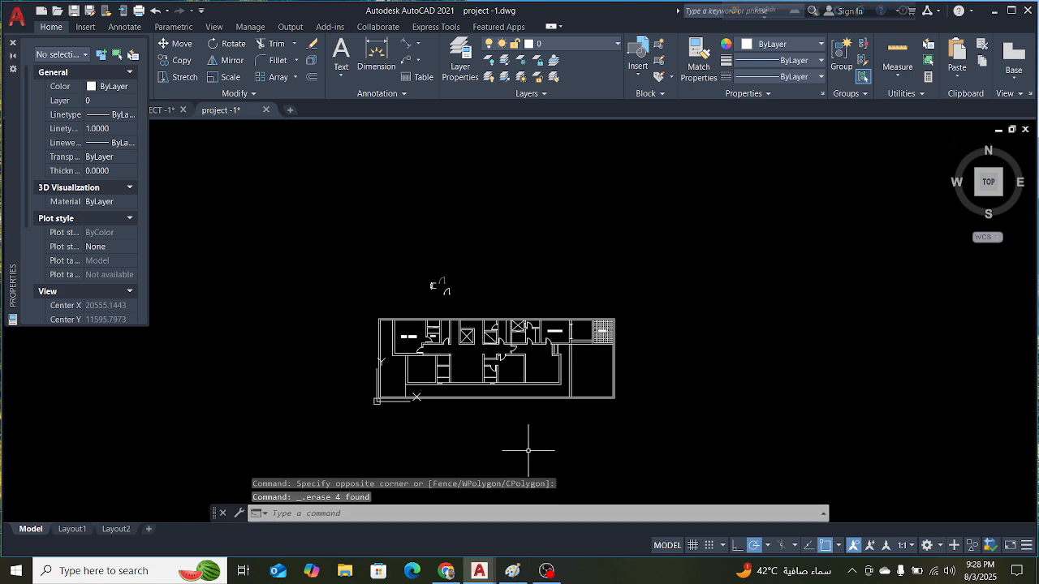
scroll(473, 365, up, 5)
scroll(637, 321, up, 4)
scroll(637, 321, up, 5)
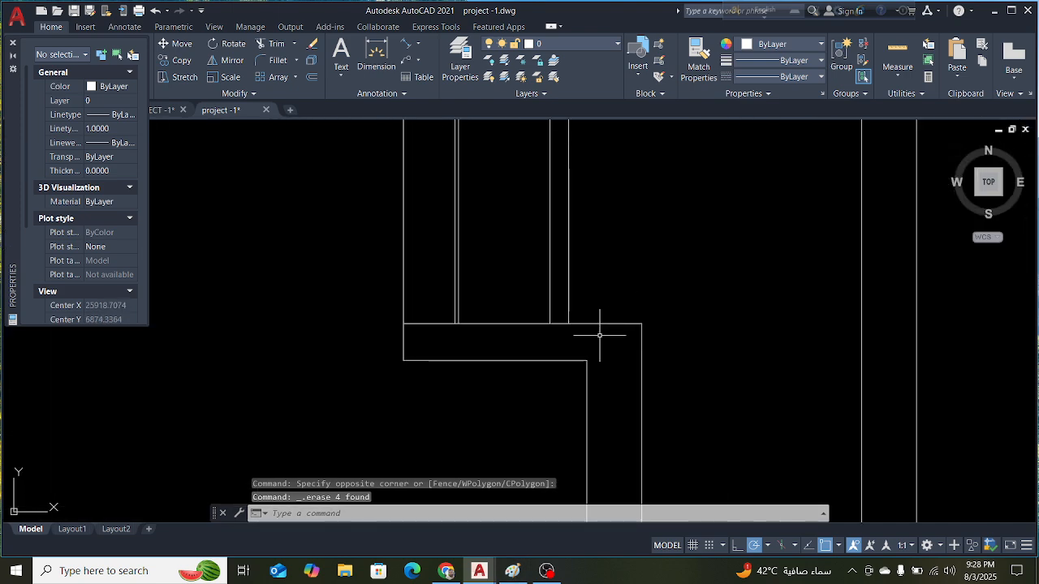
text(Pl)
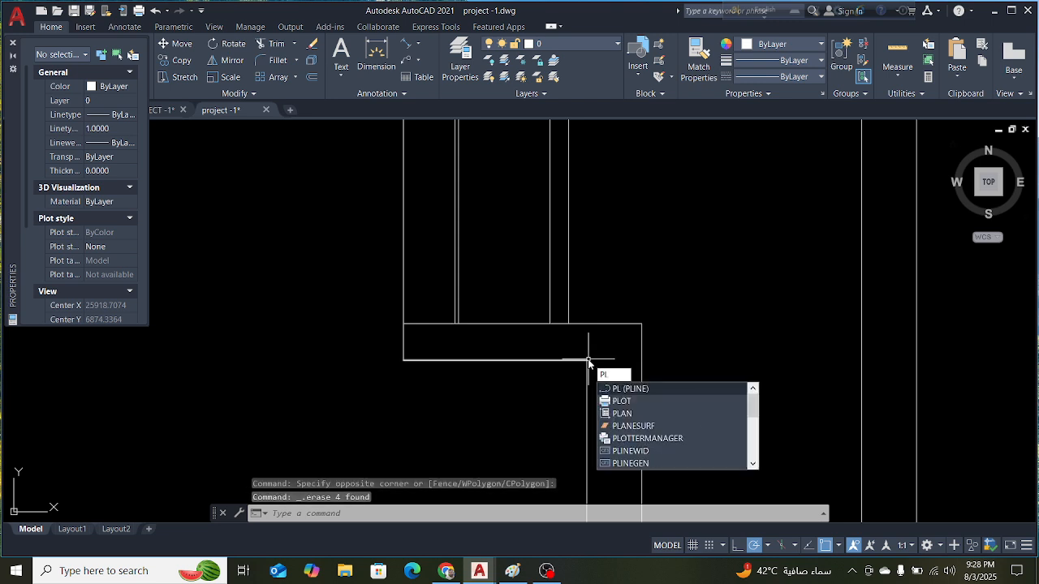
key(Return)
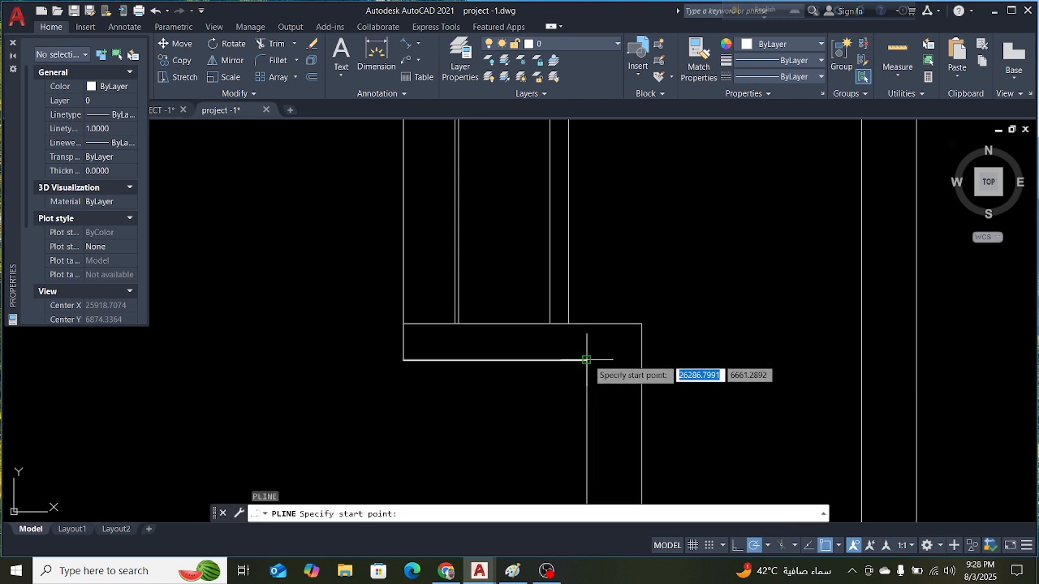
click(587, 359)
scroll(598, 381, down, 3)
scroll(599, 430, up, 3)
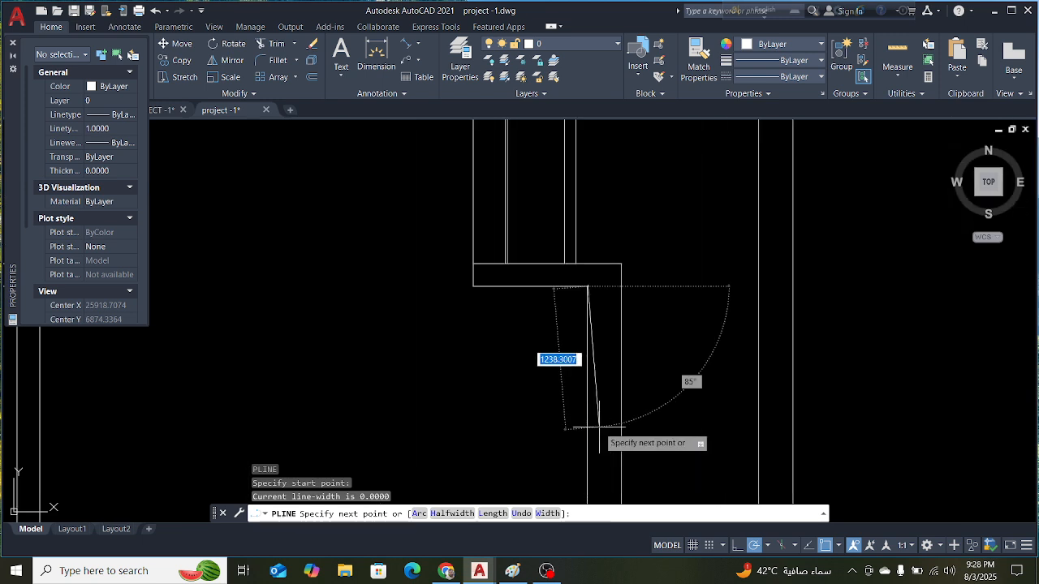
scroll(598, 431, down, 5)
scroll(598, 430, up, 6)
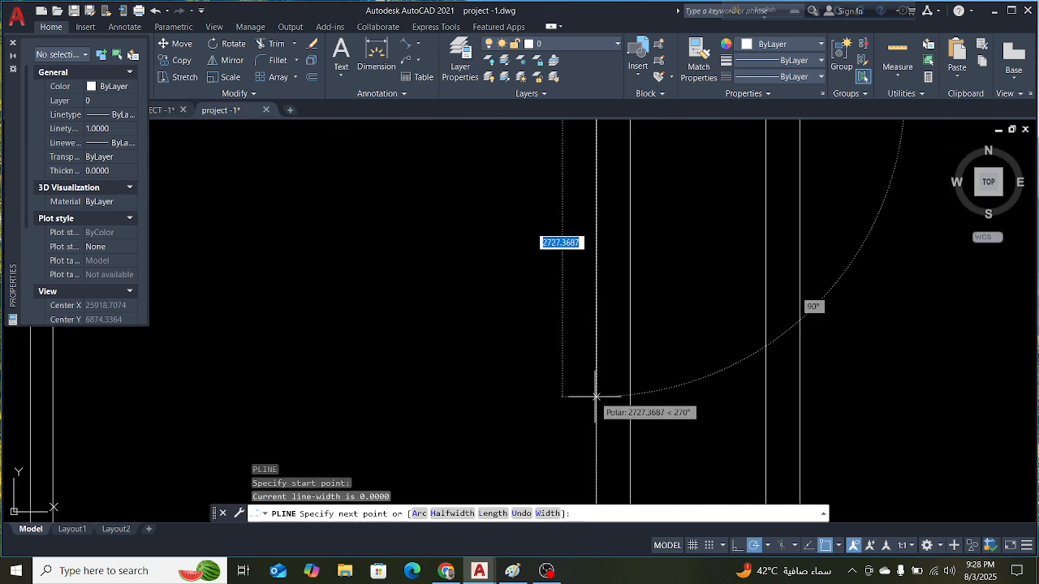
text(950)
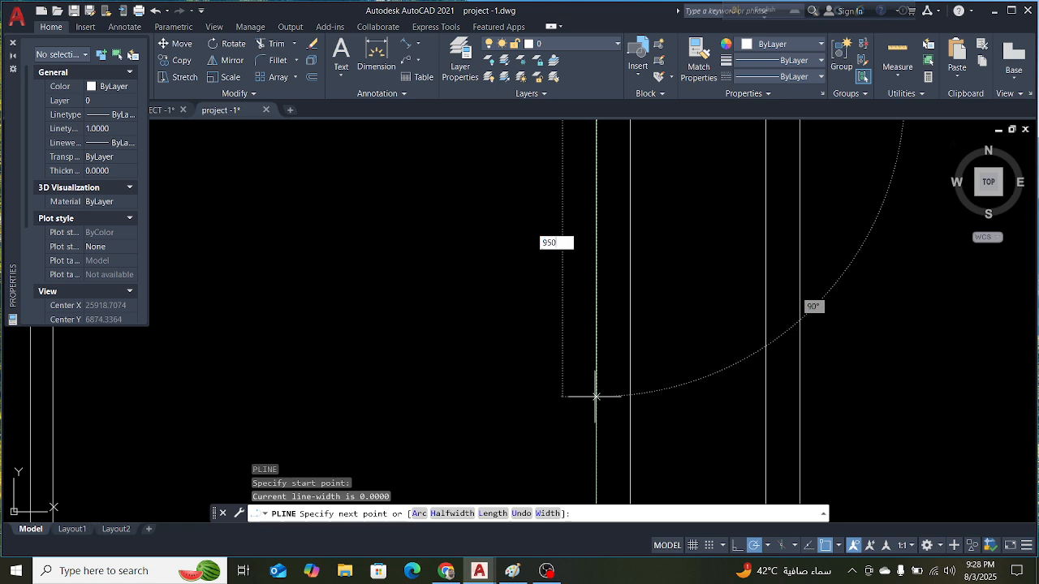
key(Return)
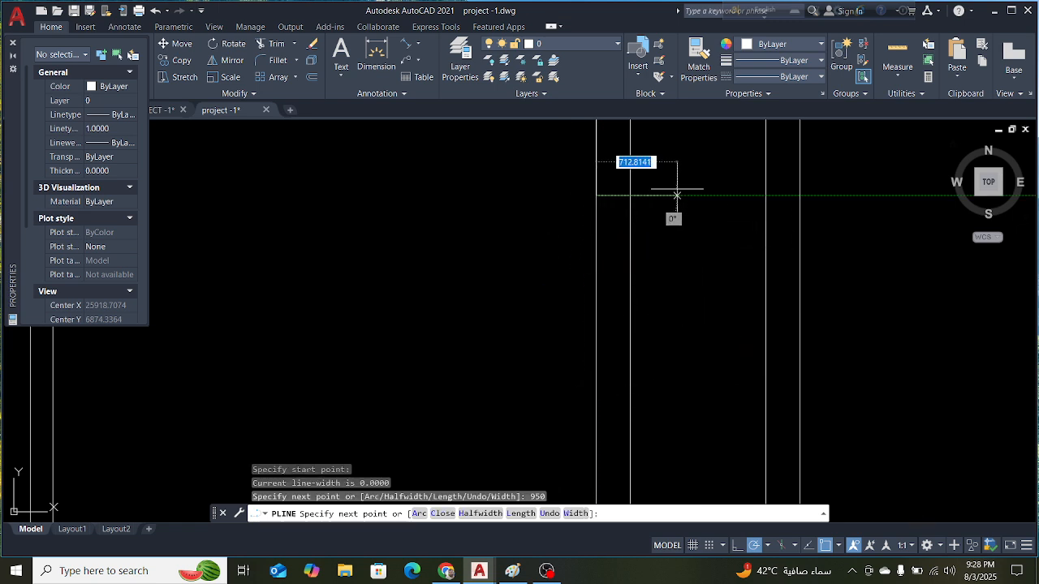
Add a horizontal polyline segment about 431 long to the right, crossing the wall's other face, and end the polyline
scroll(668, 196, up, 4)
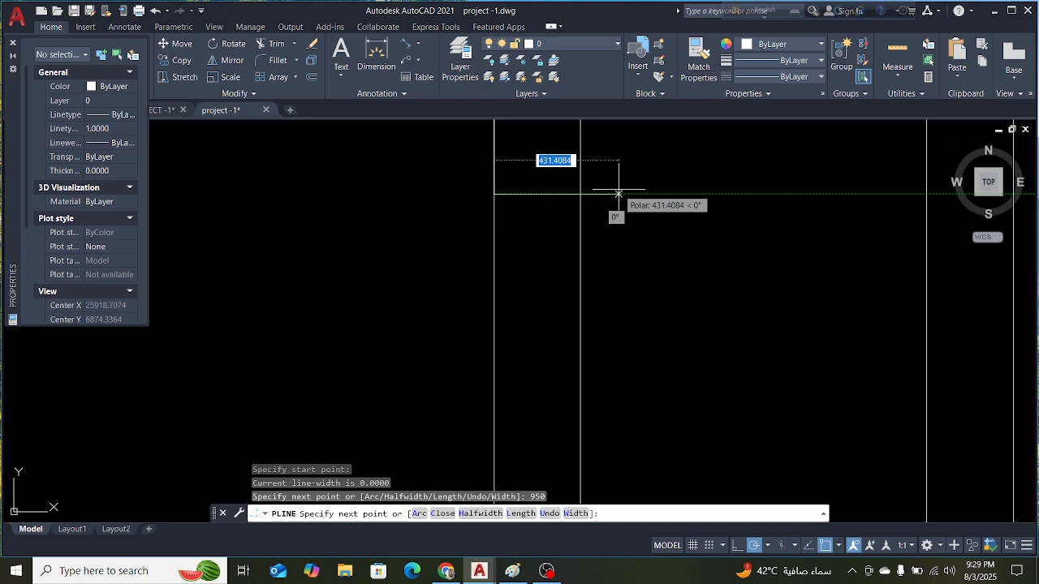
click(619, 194)
key(Escape)
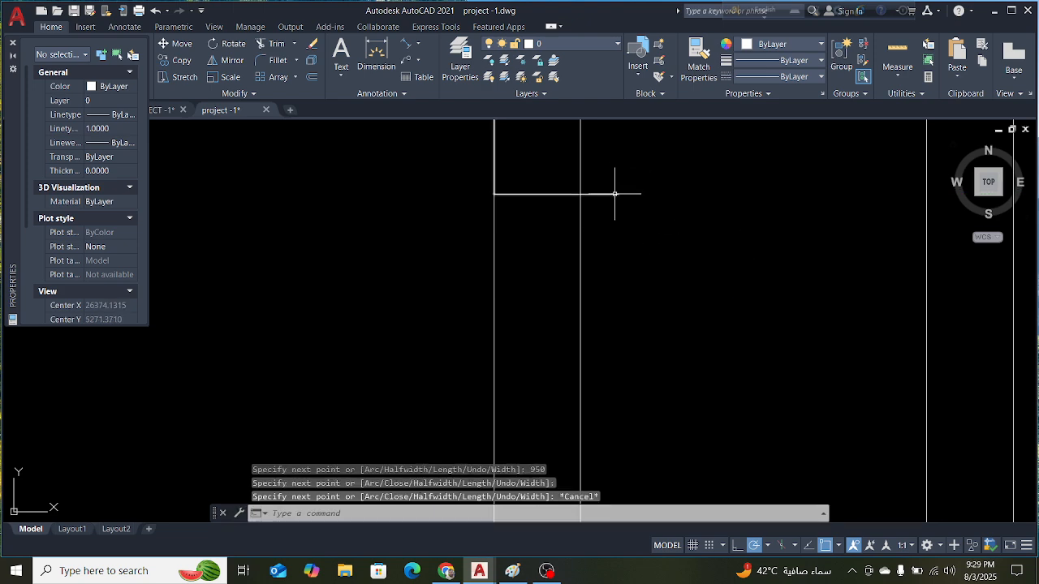
Explode the polyline marking the opening at the stepped wall and erase its vertical segment
scroll(615, 202, down, 2)
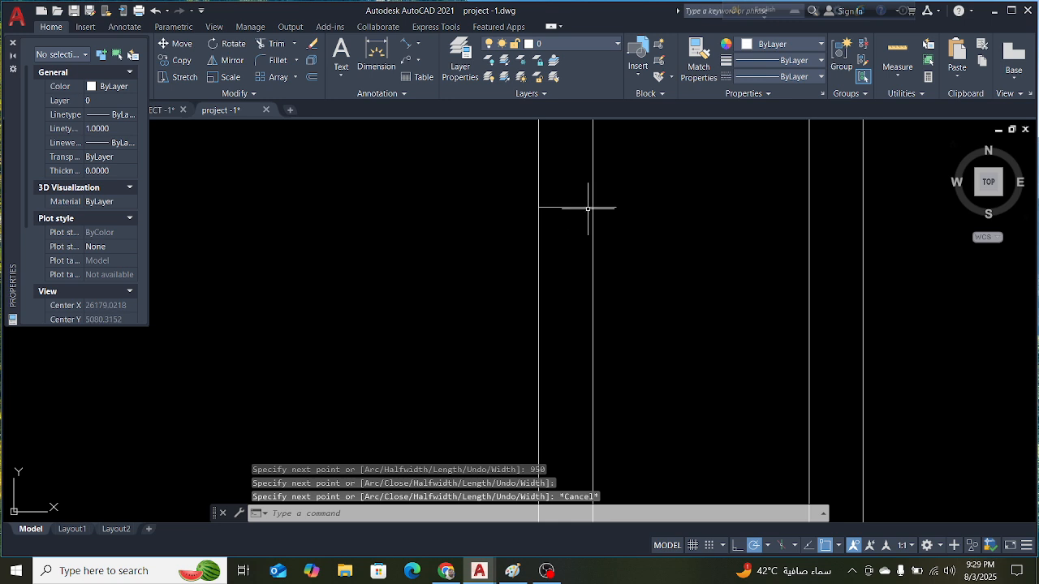
click(576, 206)
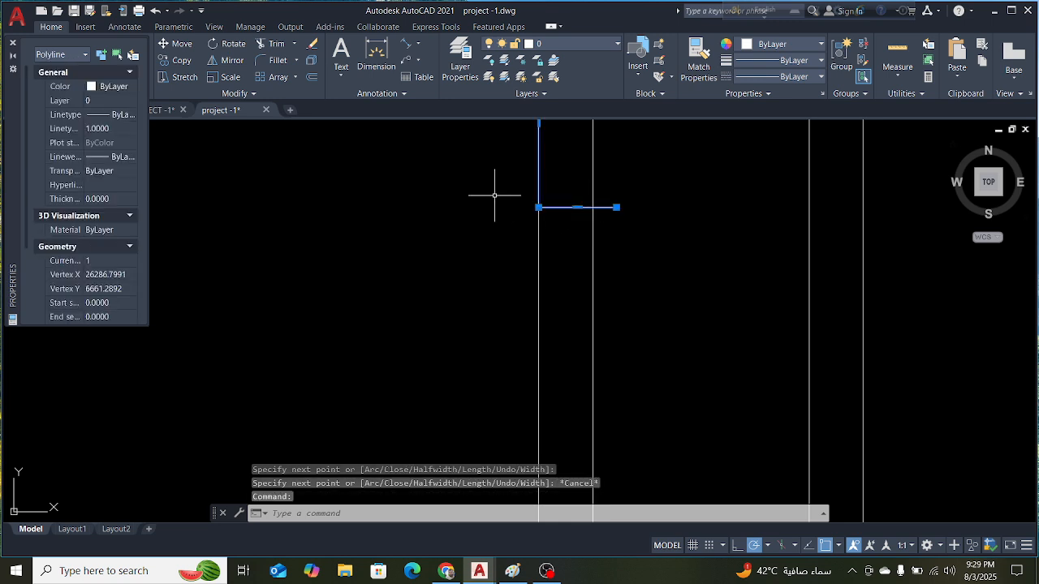
key(Escape)
scroll(557, 220, down, 2)
scroll(550, 190, up, 2)
click(549, 187)
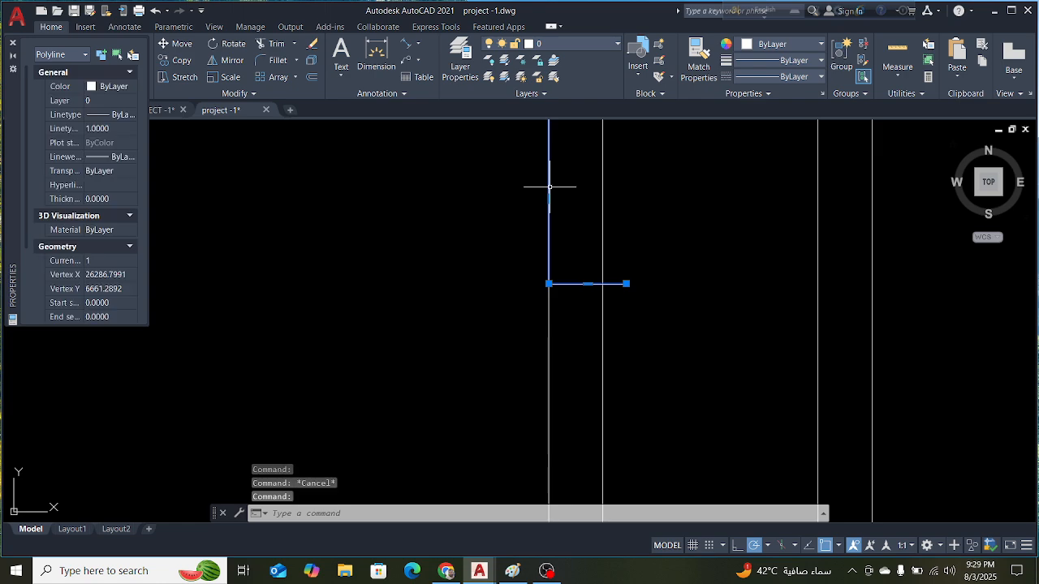
scroll(556, 283, up, 3)
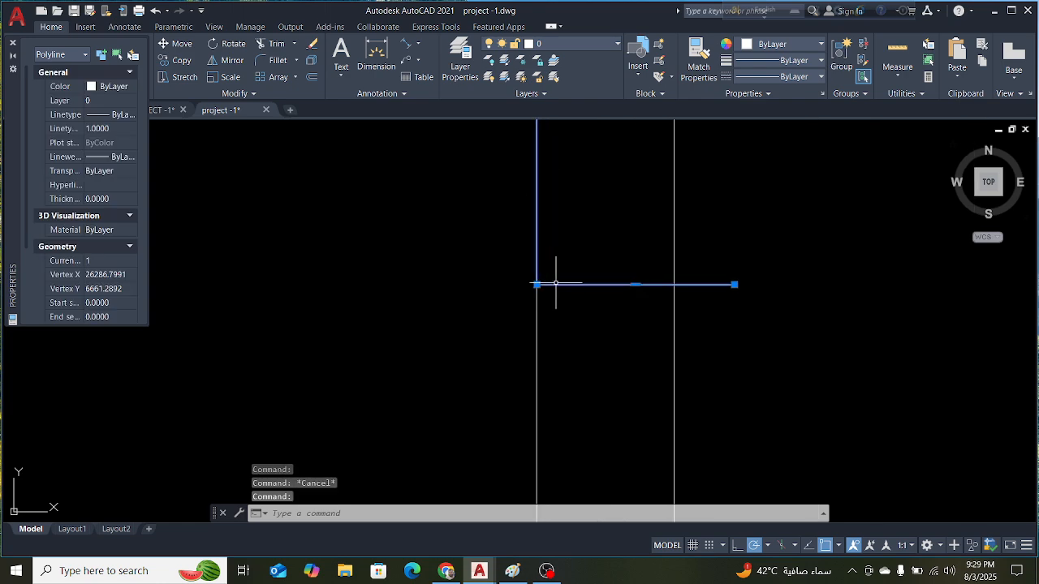
key(Return)
click(536, 229)
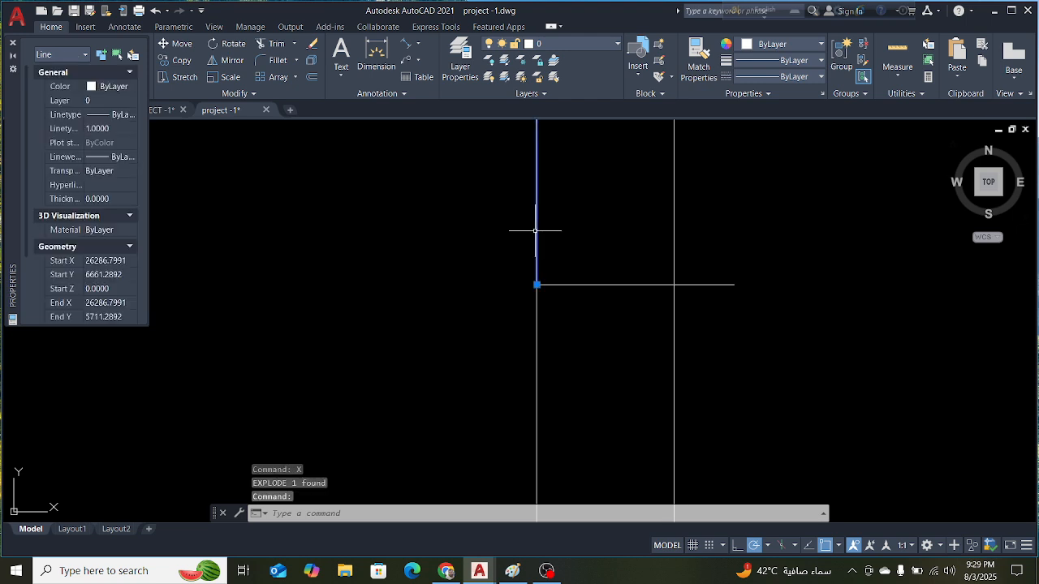
key(Delete)
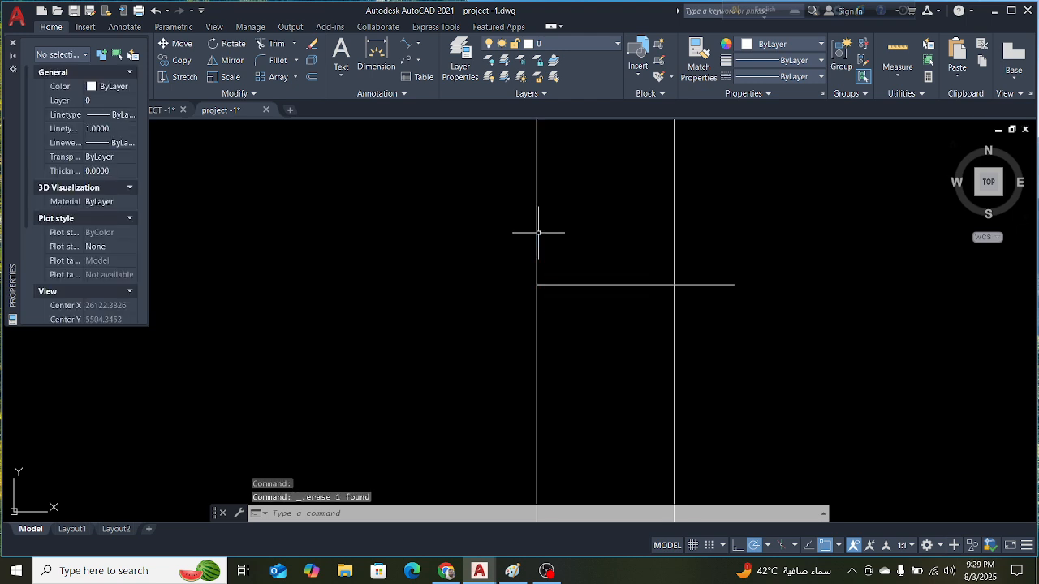
Offset the short horizontal line crossing the wall 50 downward
click(582, 285)
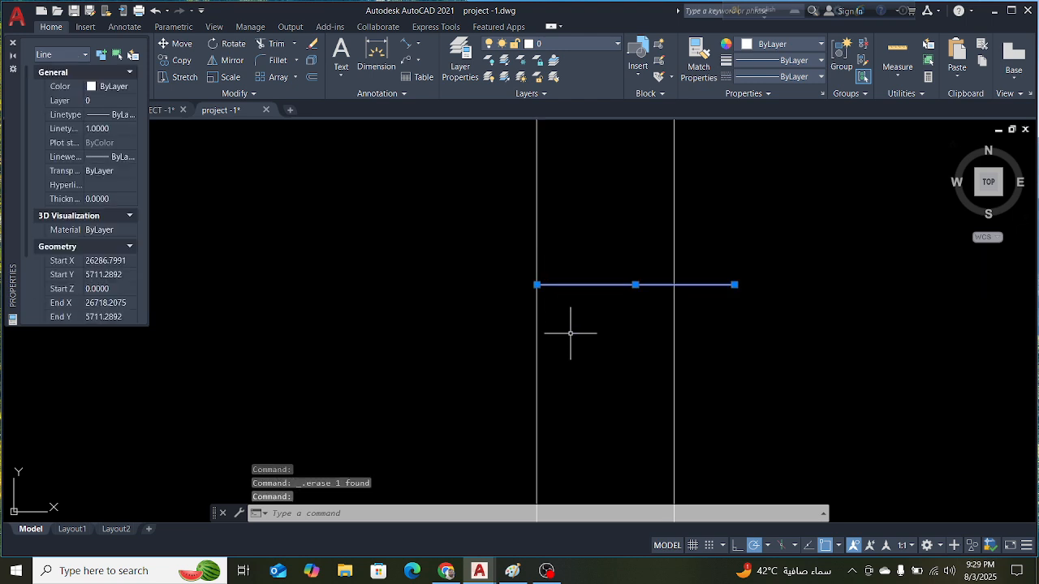
key(Escape)
text(C)
key(Return)
text(5)
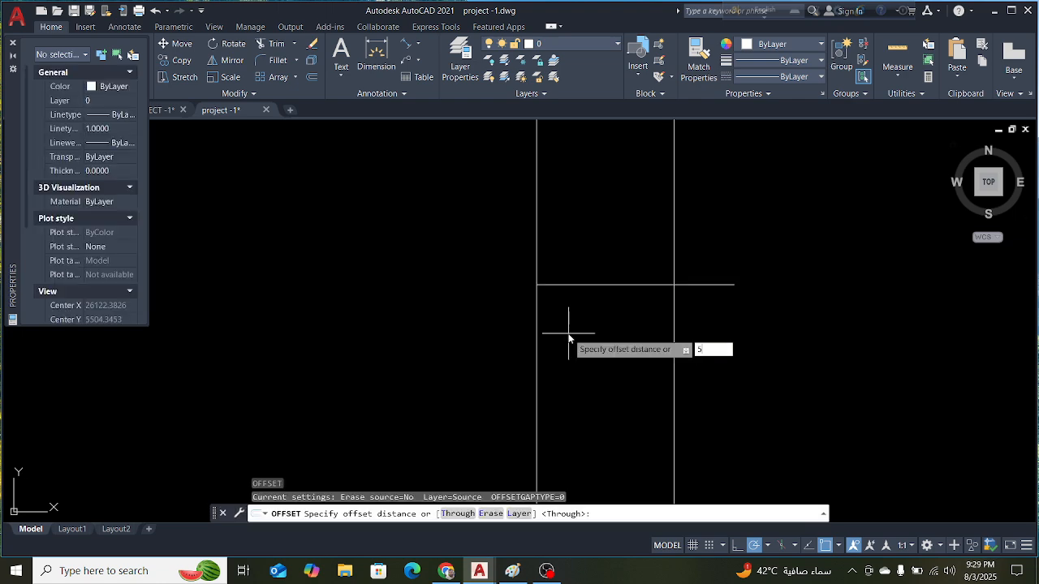
text(0)
key(Return)
click(609, 285)
click(610, 330)
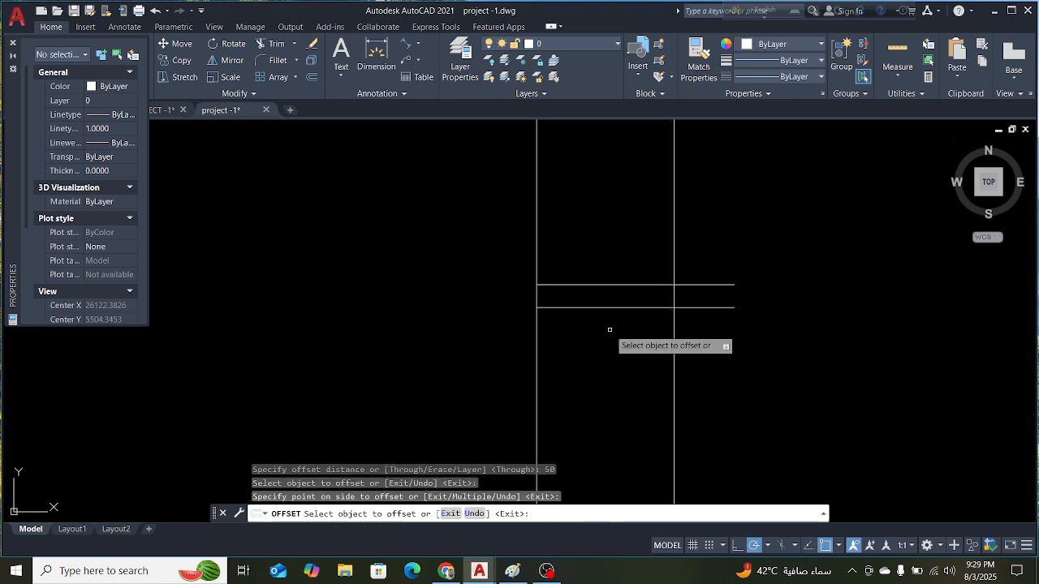
key(Escape)
In the VILLA PROJECT -1 drawing, measure the M.BED ROOM window opening between its two jambs with an aligned dimension, without placing it
scroll(674, 259, down, 5)
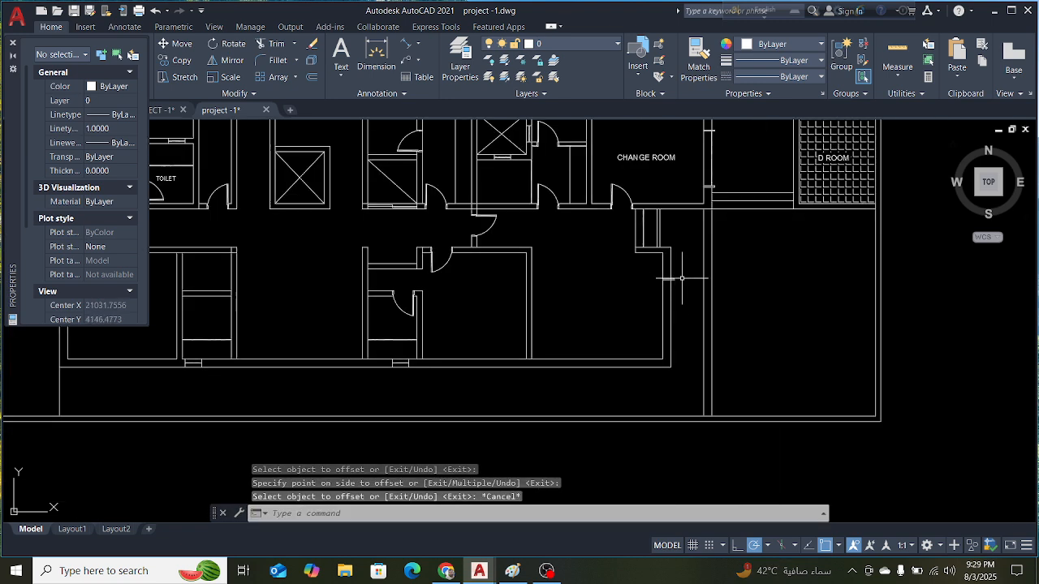
click(158, 111)
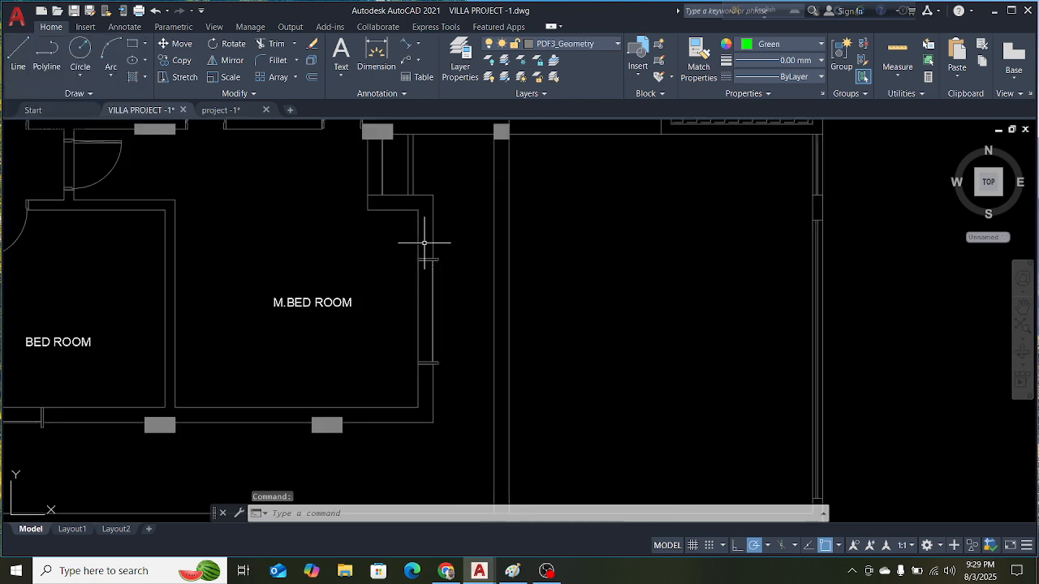
scroll(412, 267, up, 3)
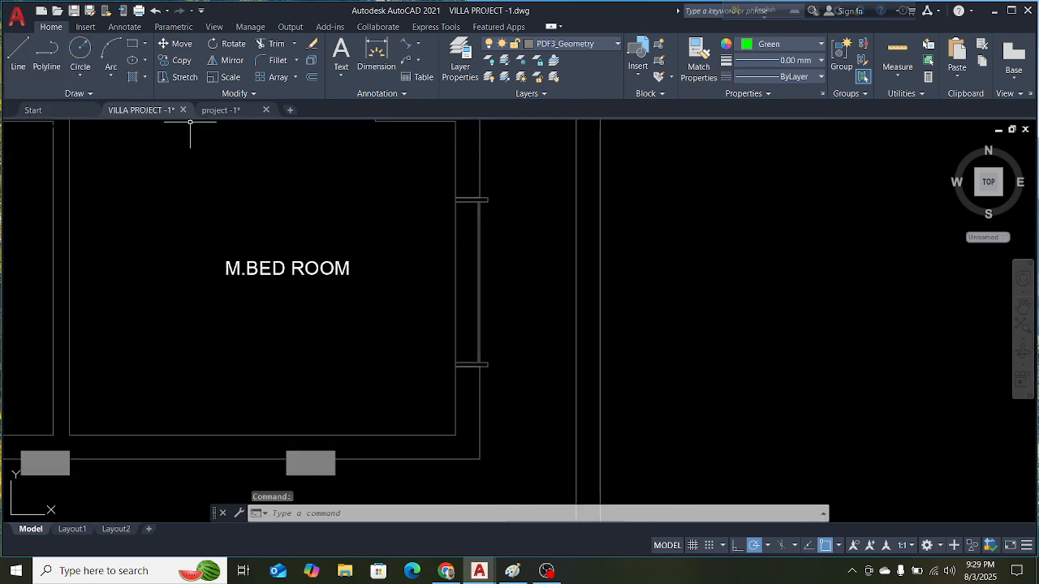
click(406, 46)
scroll(466, 205, up, 4)
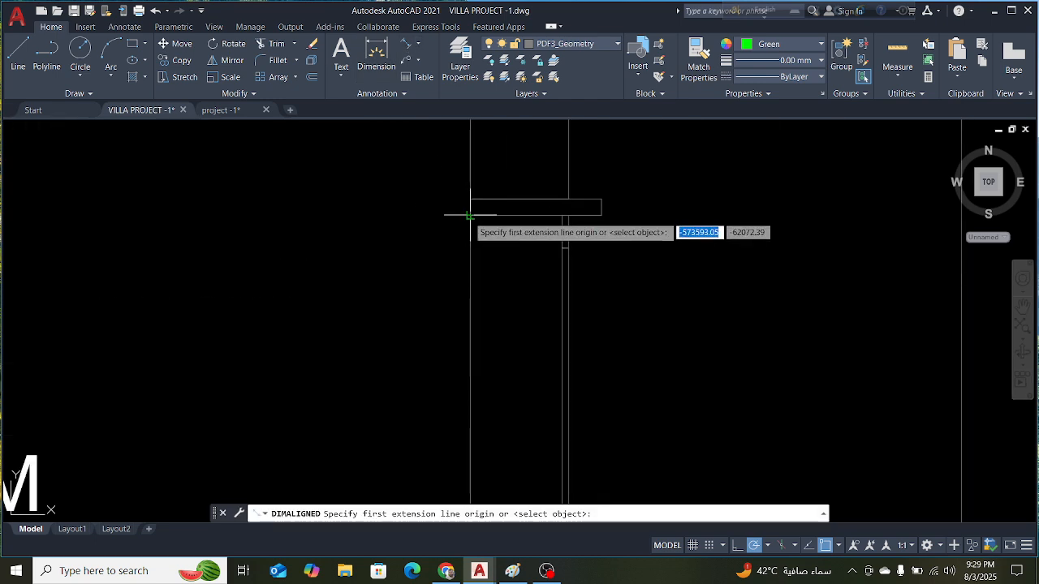
click(471, 207)
scroll(476, 209, down, 3)
scroll(476, 357, up, 5)
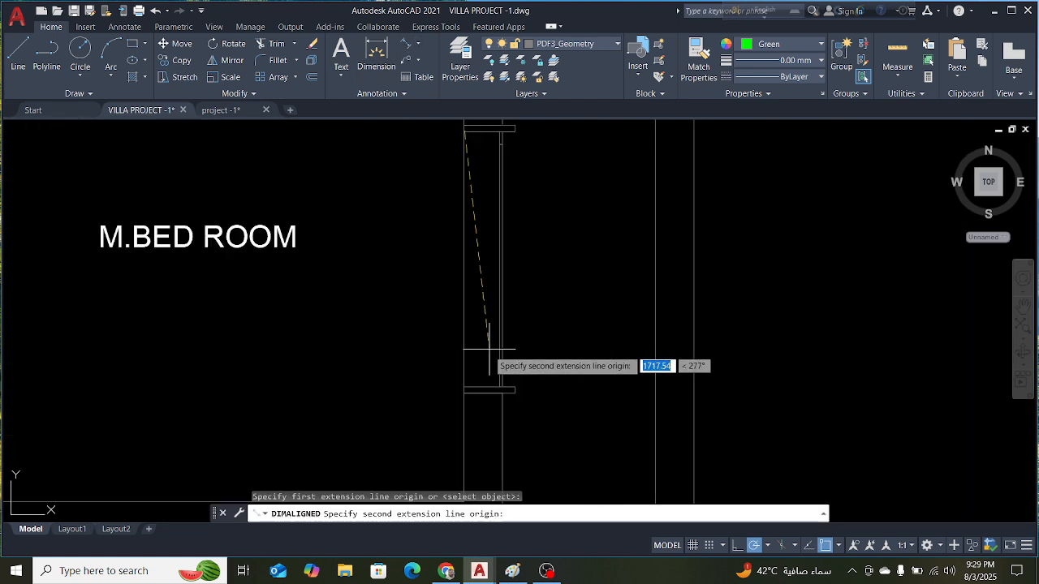
click(428, 426)
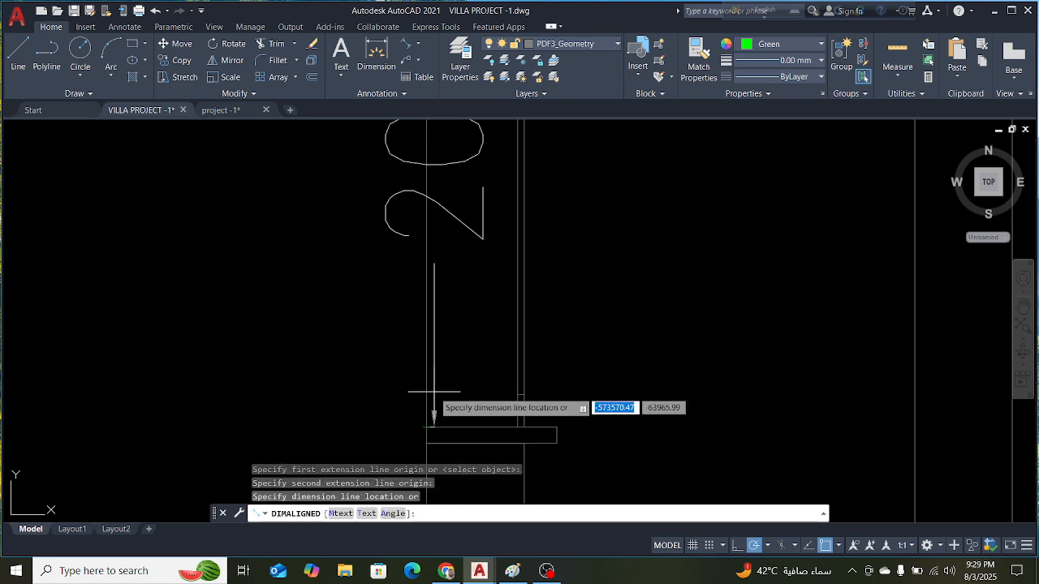
scroll(441, 382, down, 3)
key(Escape)
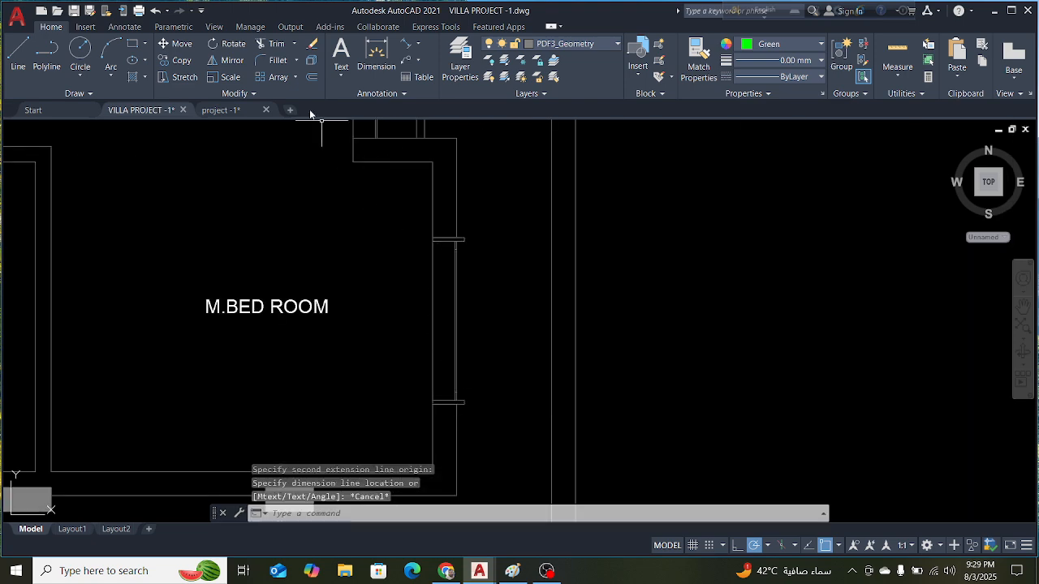
Back in project -1, offset one of the two short lines crossing the wall 2000 downward
click(221, 110)
scroll(678, 273, up, 3)
scroll(677, 273, up, 2)
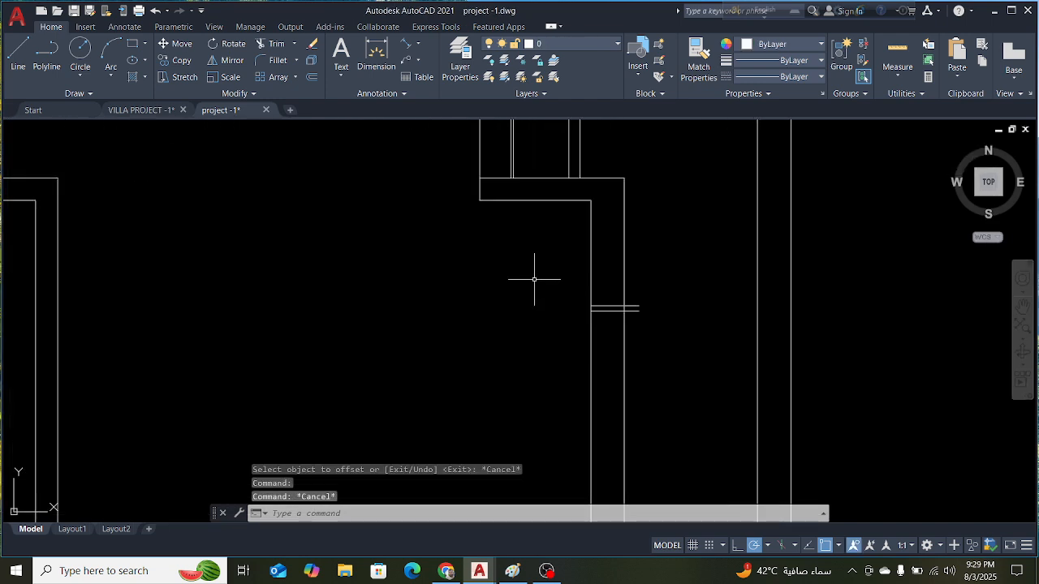
click(536, 278)
click(698, 335)
text(O)
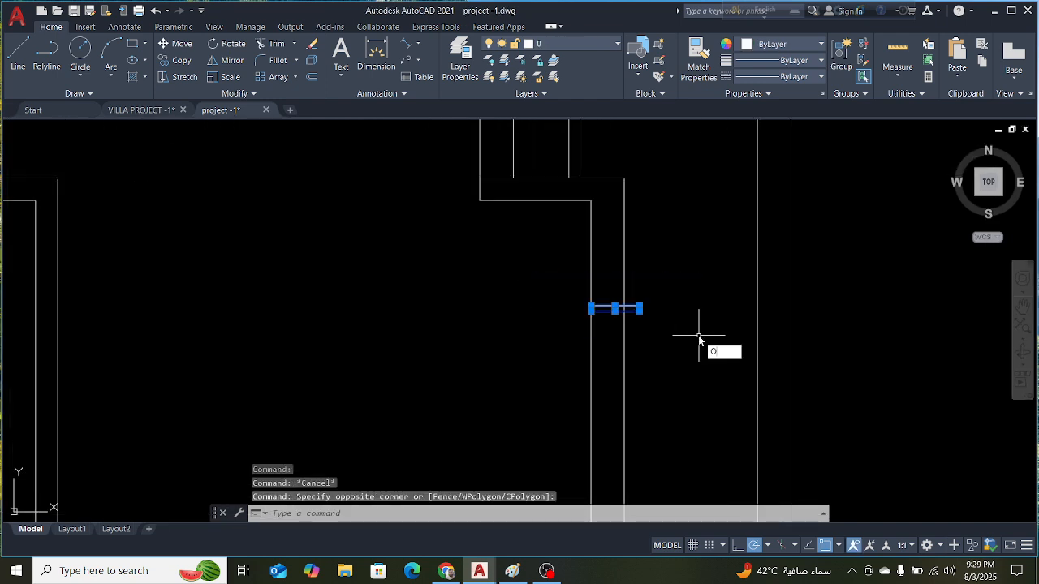
key(Return)
text(2000)
key(Return)
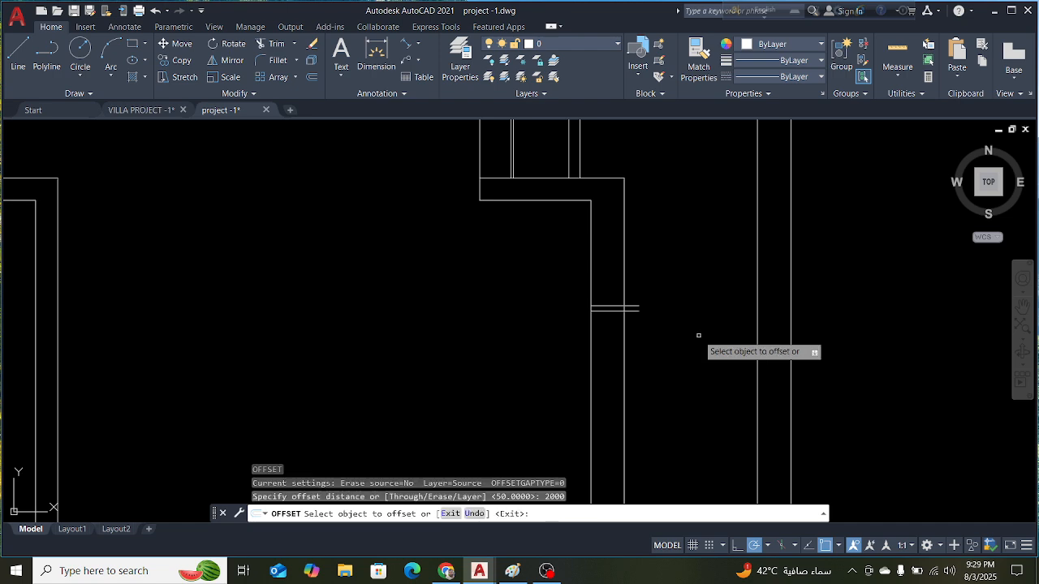
scroll(698, 333, down, 3)
scroll(674, 305, up, 3)
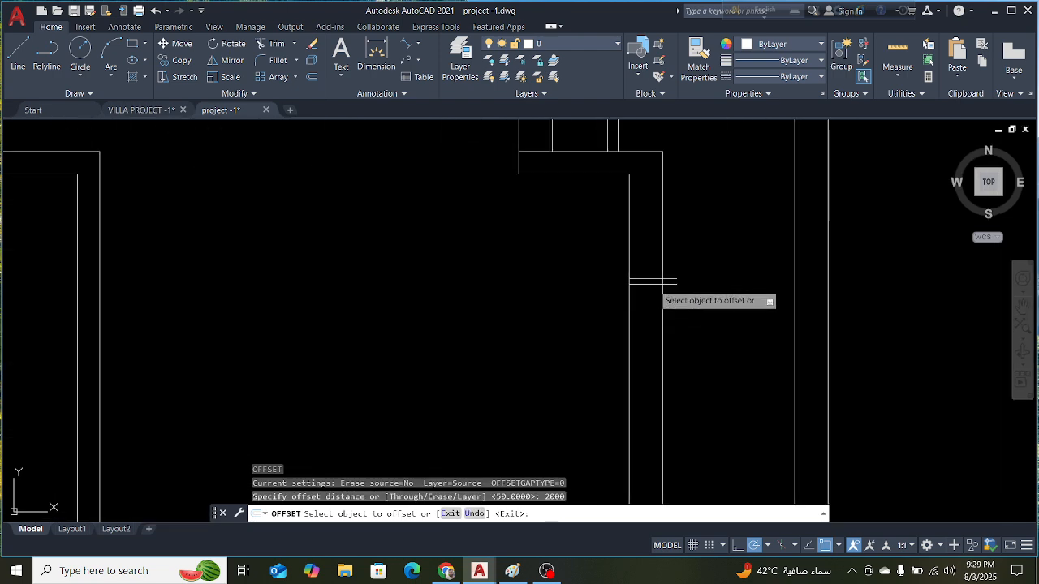
click(653, 281)
scroll(659, 317, down, 3)
scroll(667, 312, up, 3)
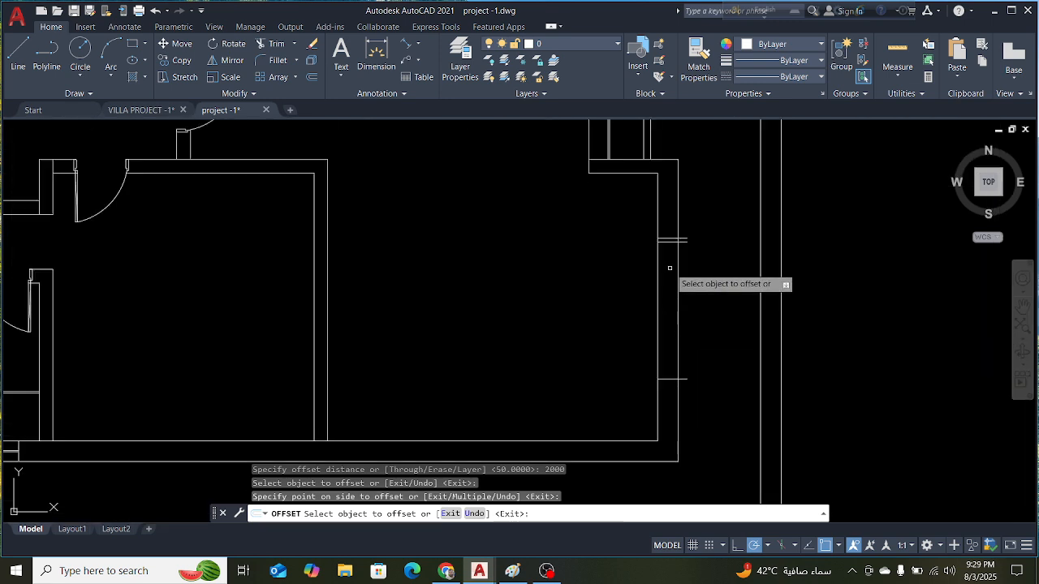
Offset the other short line of the pair 2000 downward as well and end the Offset command
scroll(667, 260, up, 4)
click(670, 231)
click(671, 285)
scroll(675, 294, down, 5)
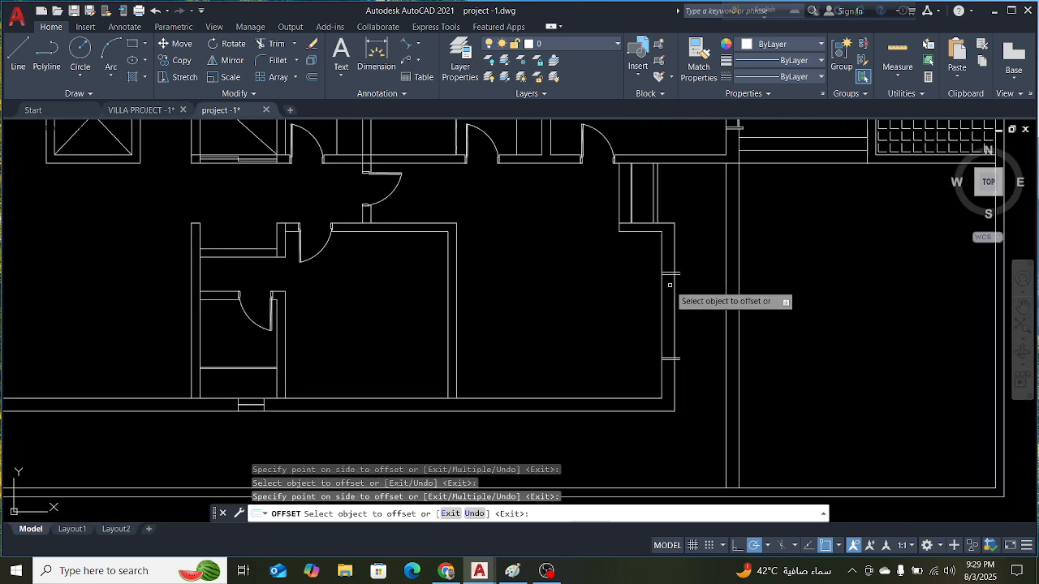
key(Escape)
Draw a short vertical line closing the outer end of the lower pair of jamb lines
scroll(675, 361, up, 6)
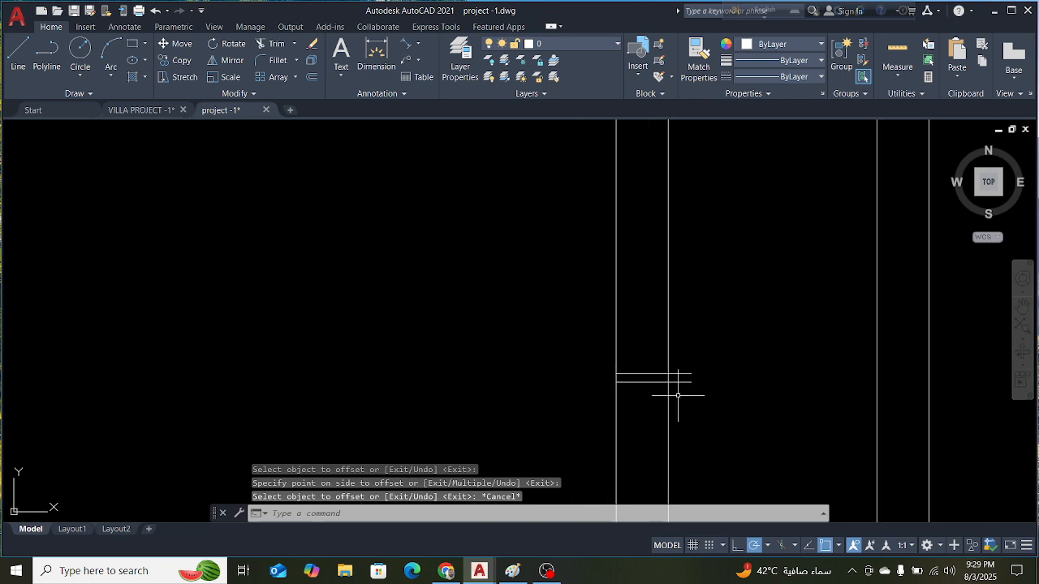
text(l)
key(Return)
scroll(696, 379, up, 5)
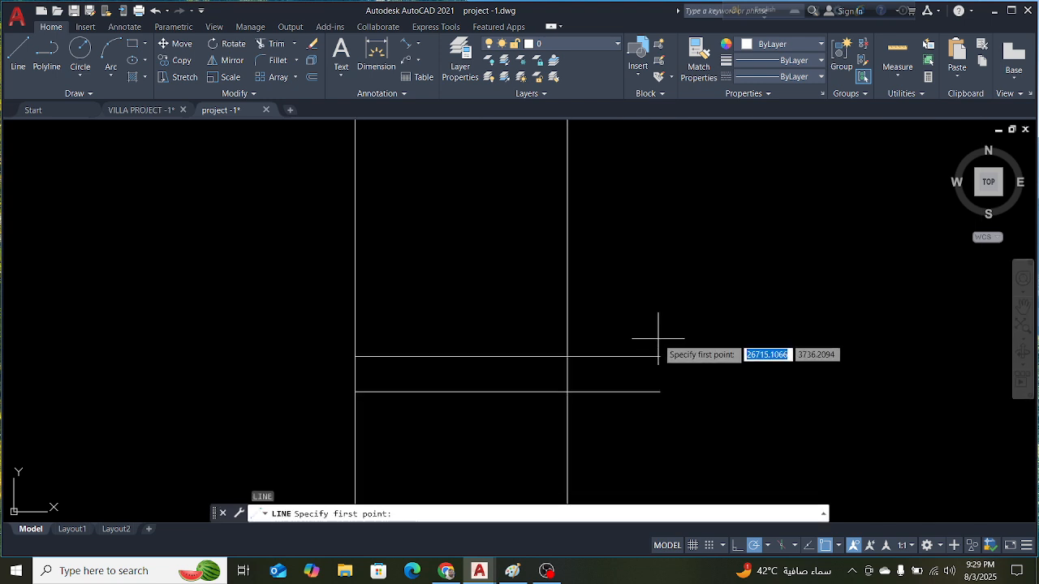
click(659, 356)
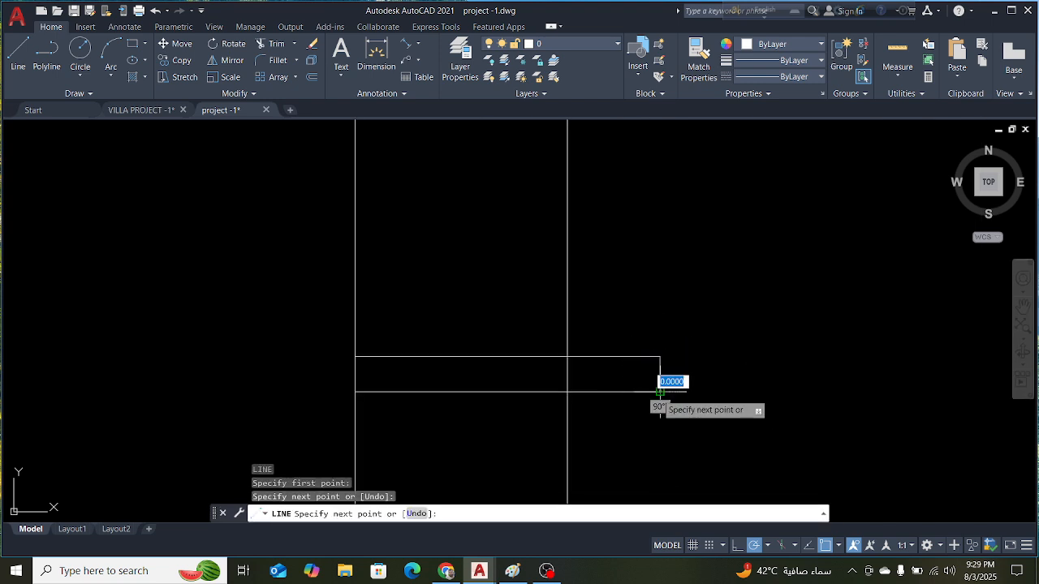
click(660, 392)
key(Return)
Close the outer end of the upper pair of jamb lines with a short vertical line
scroll(680, 385, down, 5)
scroll(670, 153, up, 5)
key(Return)
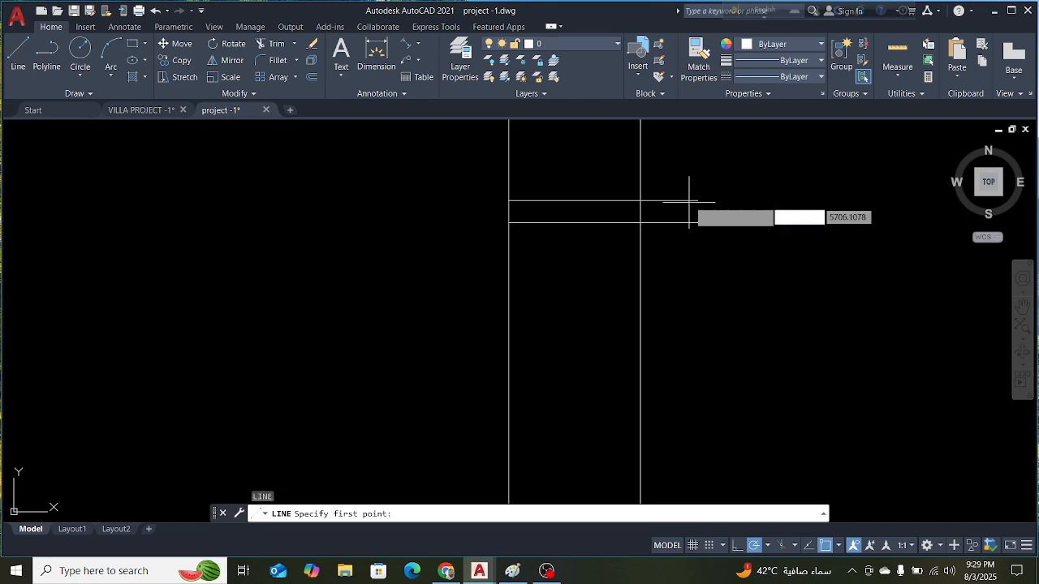
click(698, 201)
click(698, 222)
key(Return)
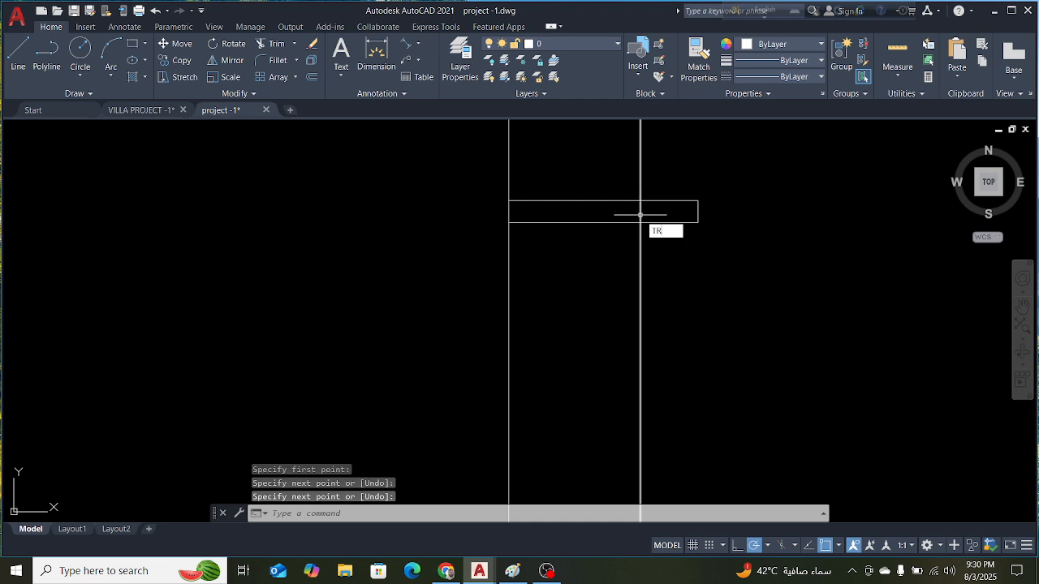
Trim the wall's outer face line where it passes through the upper and lower jamb strips
text(TR)
key(Return)
scroll(641, 215, up, 5)
drag(687, 202, 596, 203)
scroll(601, 207, down, 10)
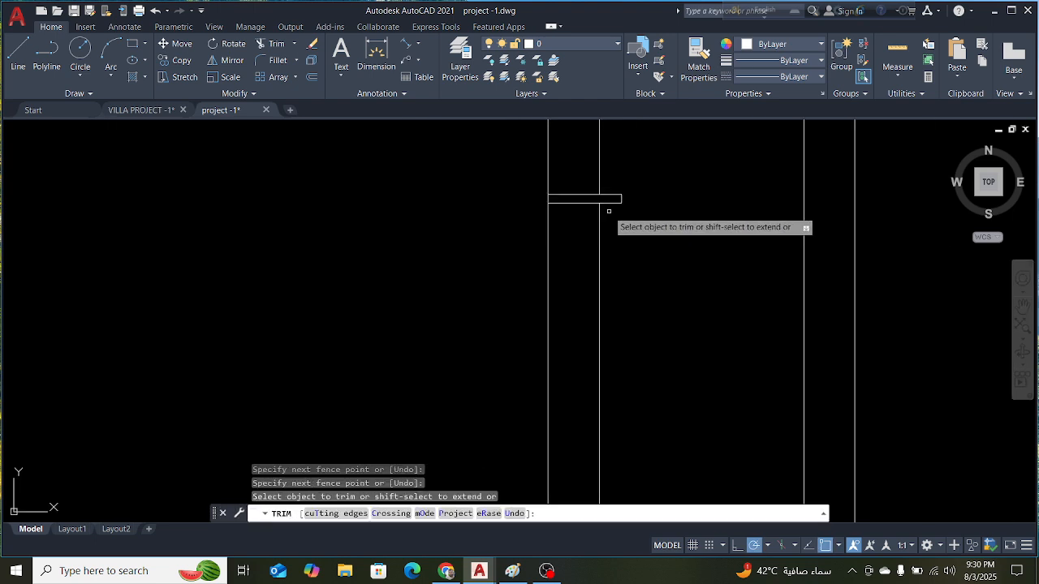
scroll(633, 232, down, 3)
scroll(633, 289, up, 3)
scroll(598, 399, up, 2)
scroll(794, 414, up, 2)
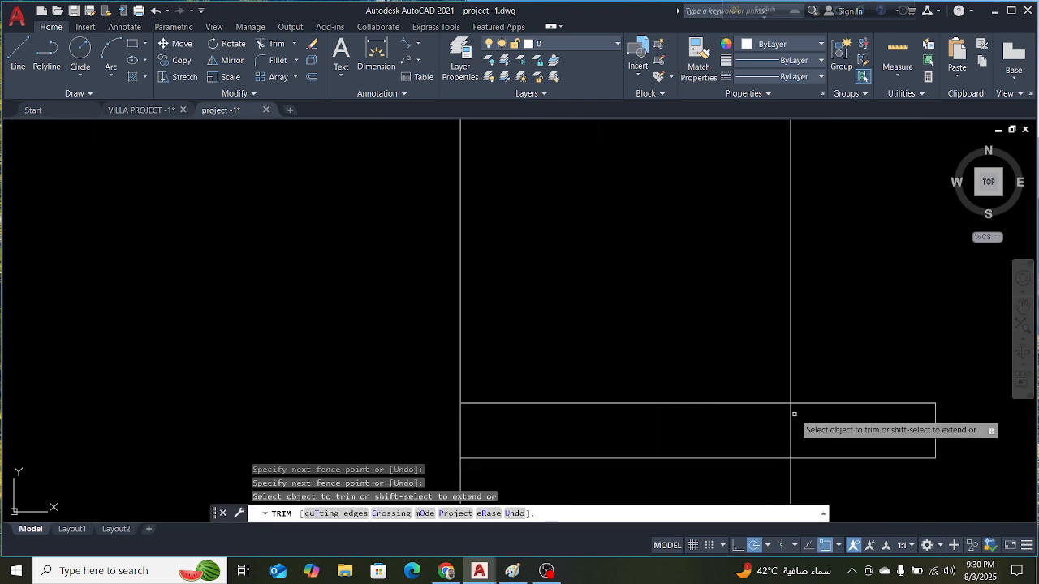
mouse_move(794, 414)
mouse_down()
mouse_move(817, 417)
mouse_move(707, 417)
mouse_up()
scroll(684, 394, down, 6)
key(Escape)
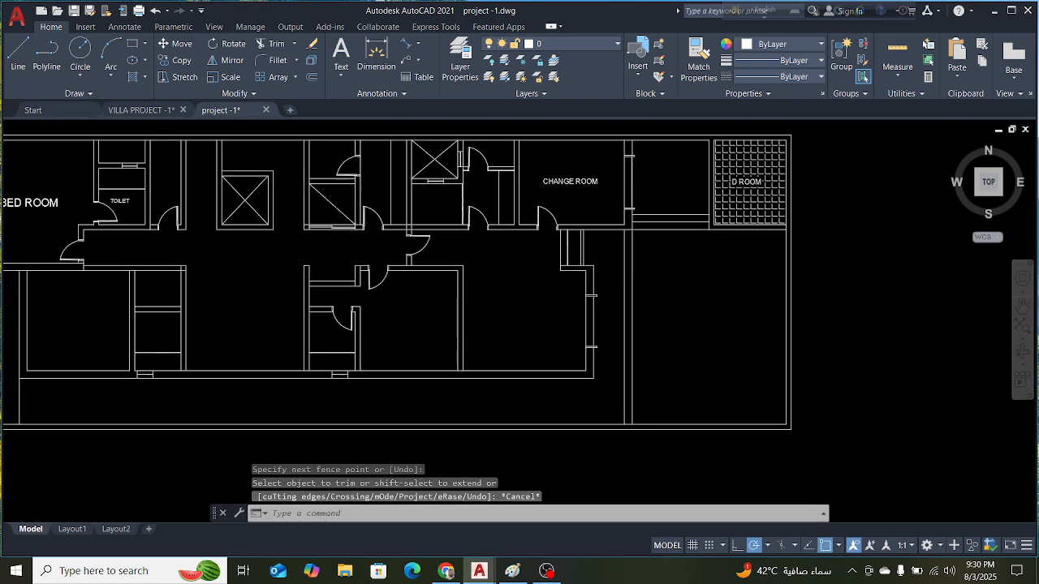
Compare the new window jambs in project -1 with the M.BED ROOM area of the VILLA PROJECT -1 reference
scroll(573, 325, down, 2)
scroll(574, 327, up, 6)
scroll(566, 314, down, 2)
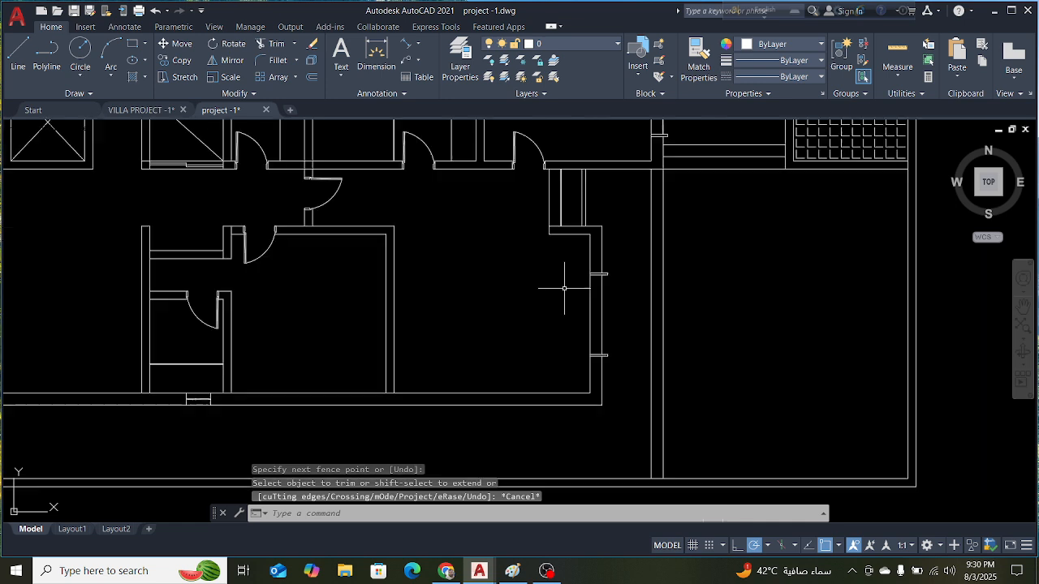
scroll(538, 201, up, 4)
scroll(550, 225, down, 2)
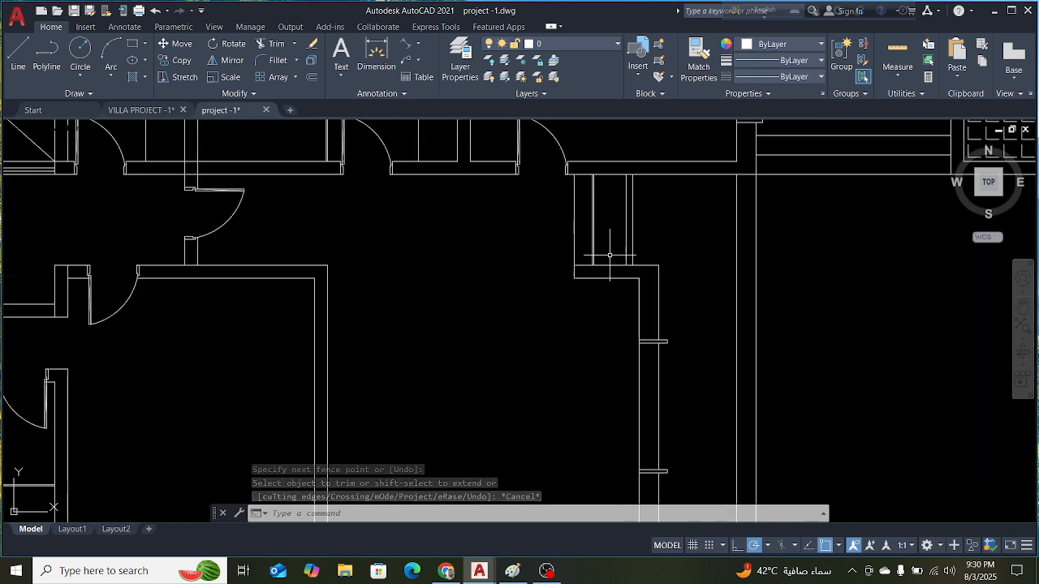
scroll(325, 162, down, 3)
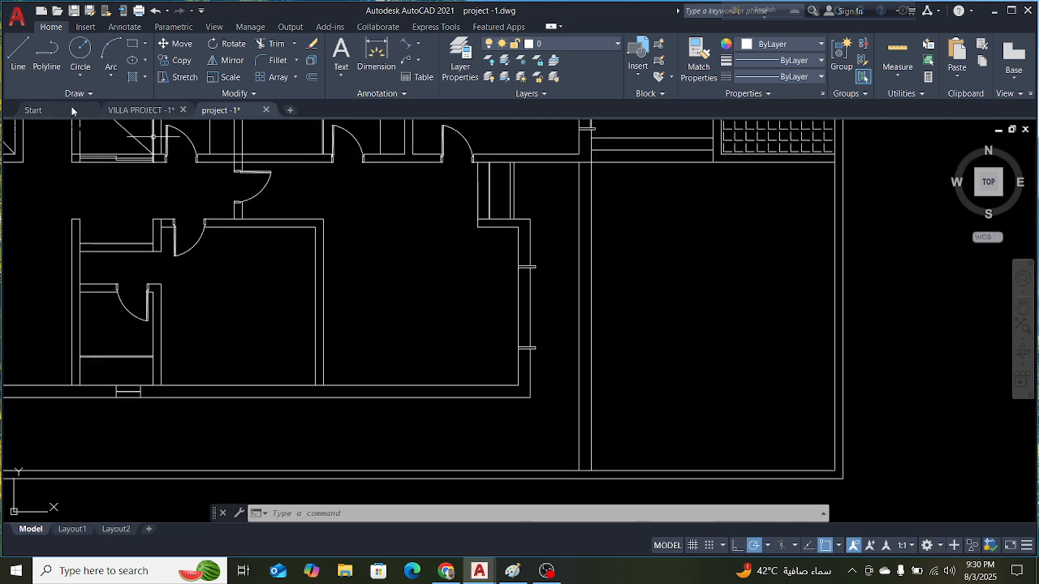
click(128, 111)
scroll(622, 295, down, 4)
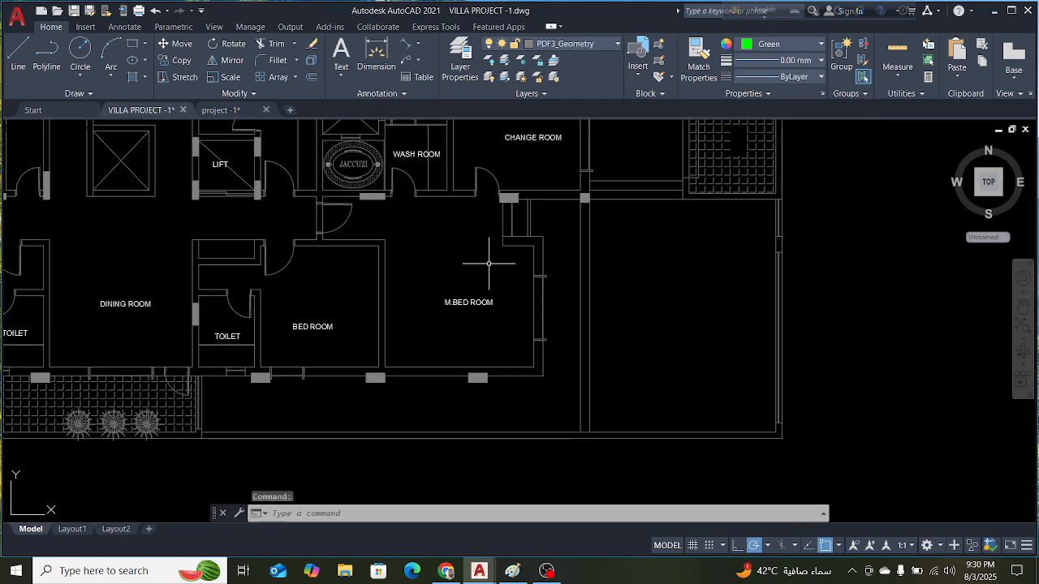
scroll(518, 182, up, 2)
scroll(519, 182, up, 5)
scroll(665, 313, down, 5)
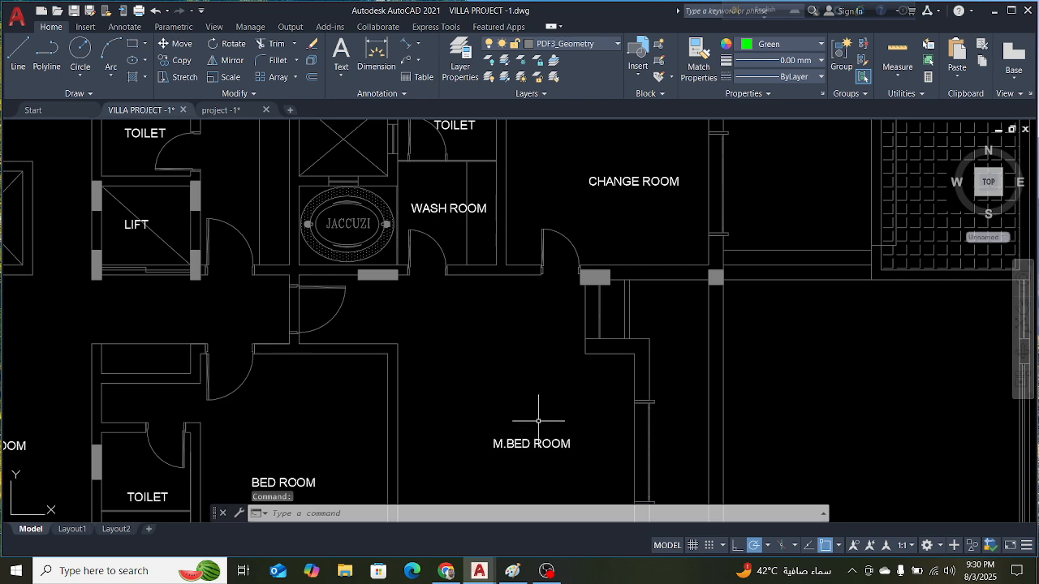
Measure the distance from the BED ROOM's lower-right inner corner to the nearest jamb of its bottom-wall window in the reference
scroll(539, 420, down, 5)
scroll(487, 365, up, 5)
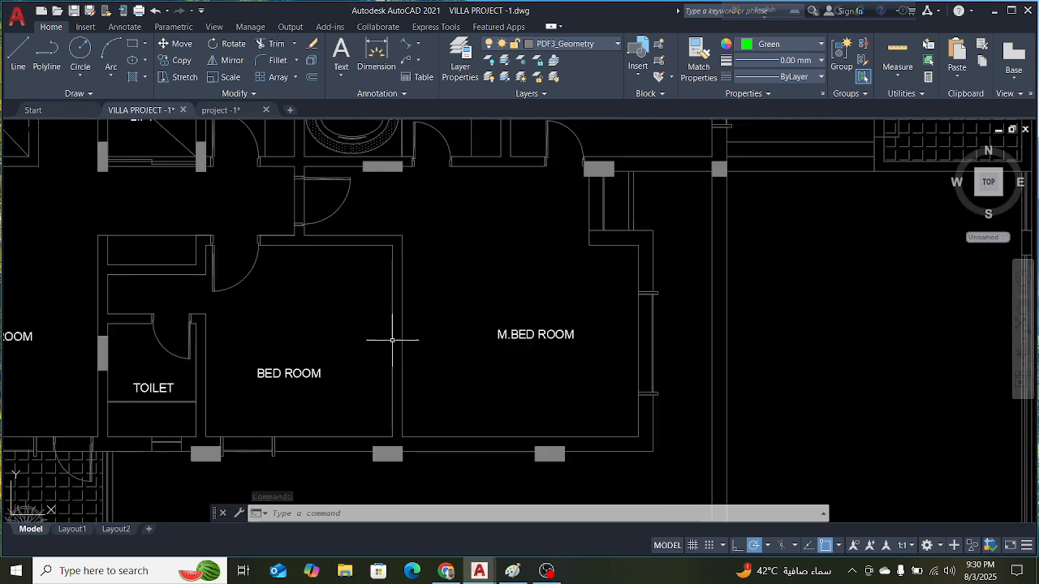
scroll(580, 351, down, 2)
scroll(350, 404, up, 4)
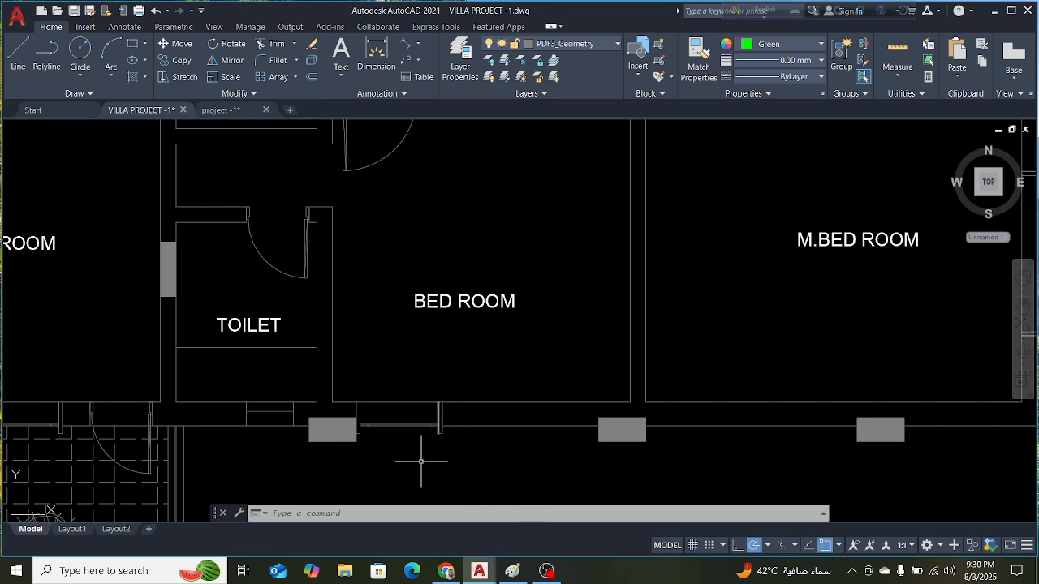
scroll(315, 413, up, 2)
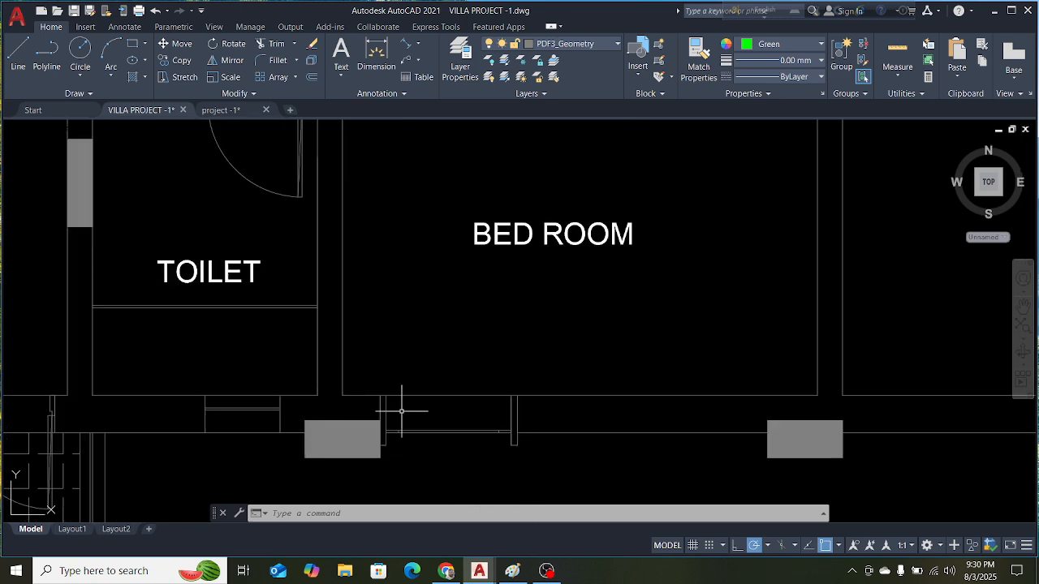
click(407, 47)
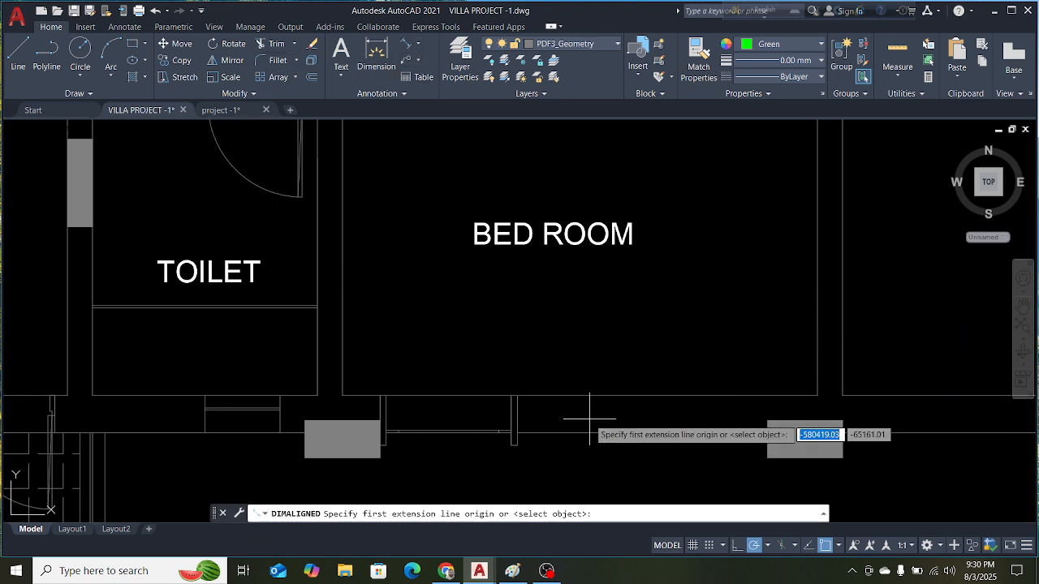
scroll(583, 410, up, 2)
scroll(589, 388, down, 2)
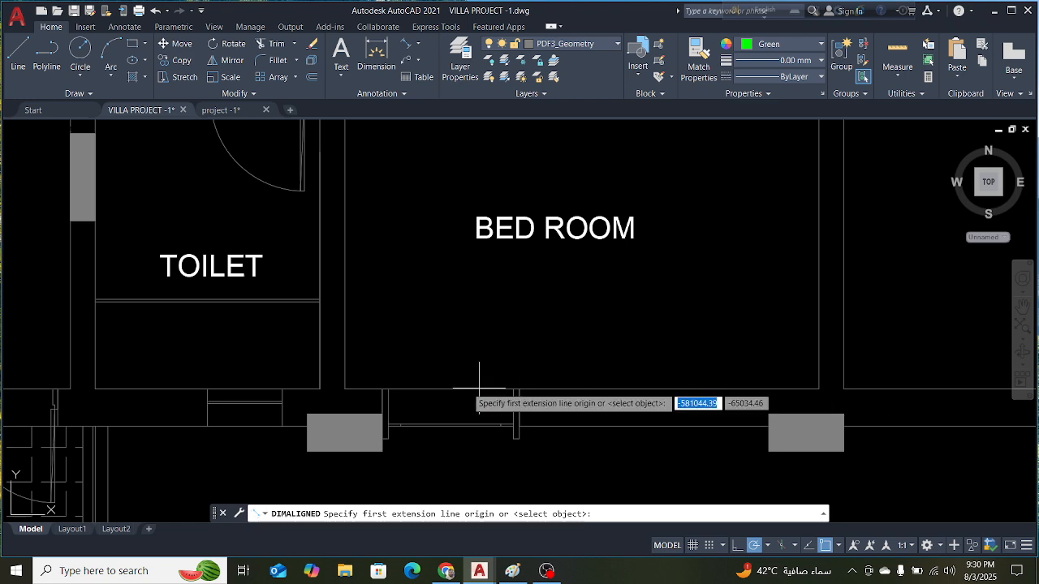
scroll(479, 372, down, 2)
scroll(504, 406, up, 3)
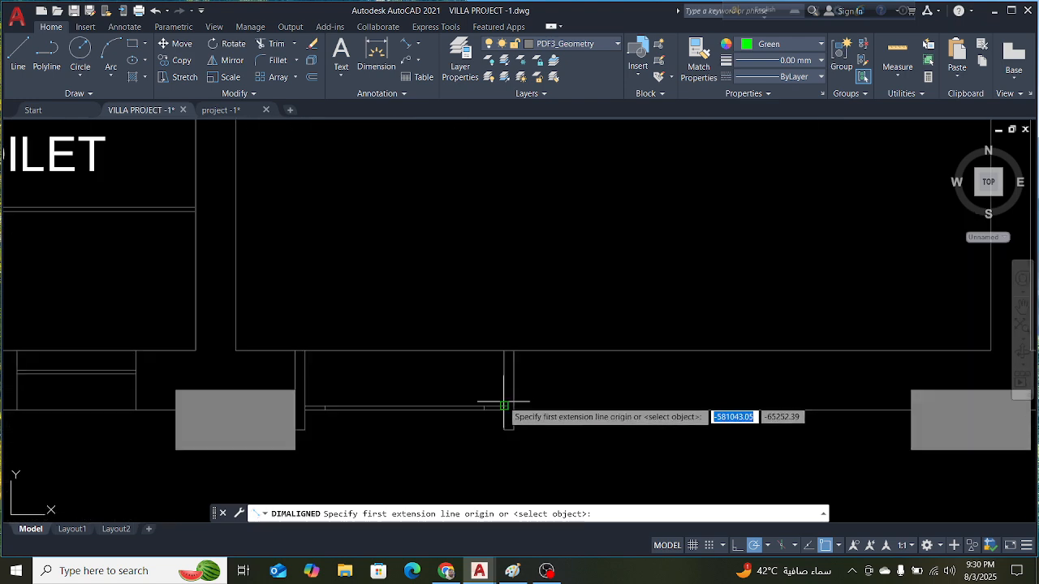
scroll(454, 378, down, 3)
scroll(478, 379, down, 3)
scroll(483, 380, up, 6)
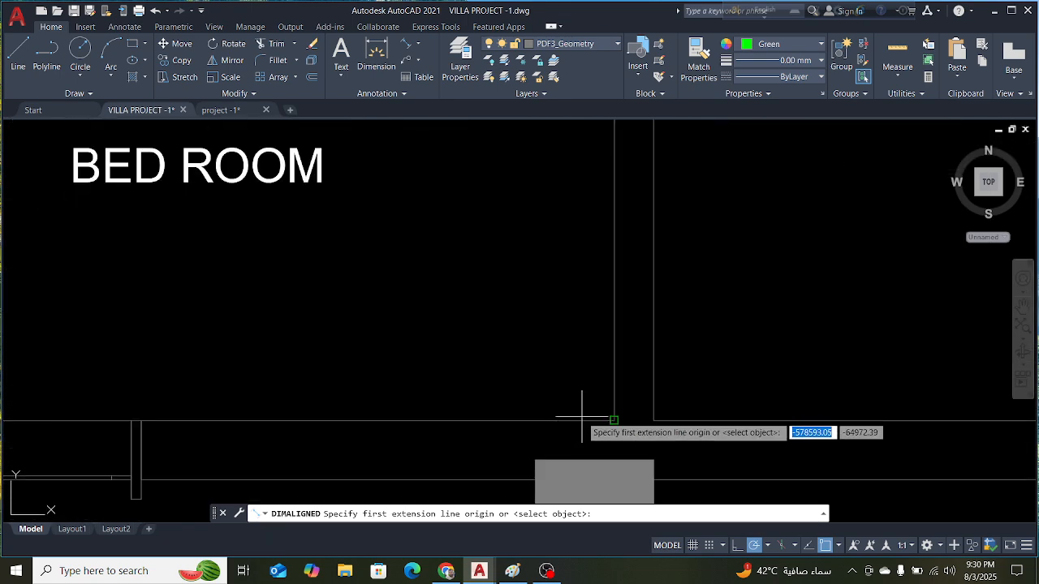
click(614, 422)
scroll(84, 441, up, 4)
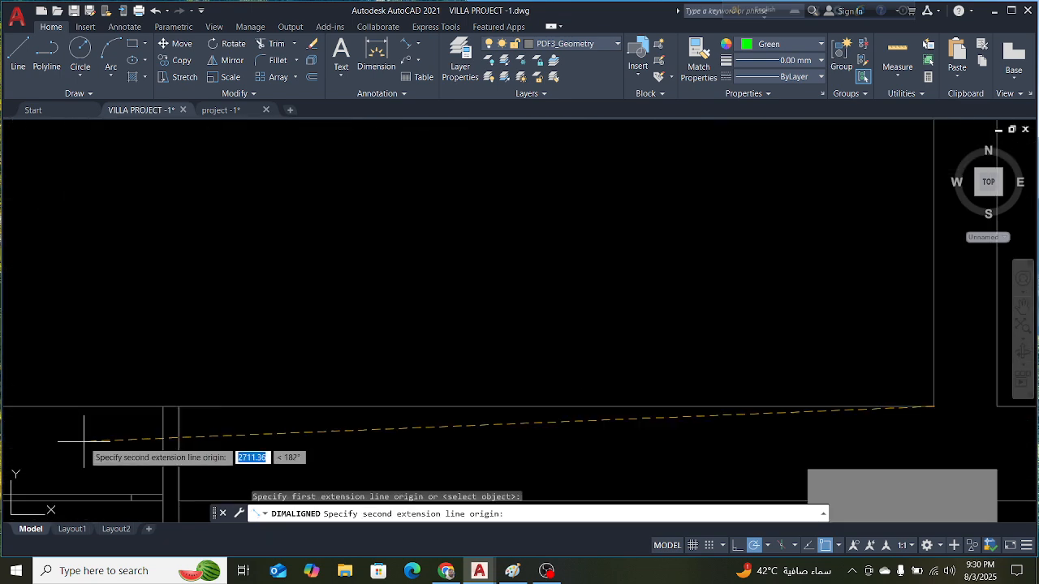
click(227, 388)
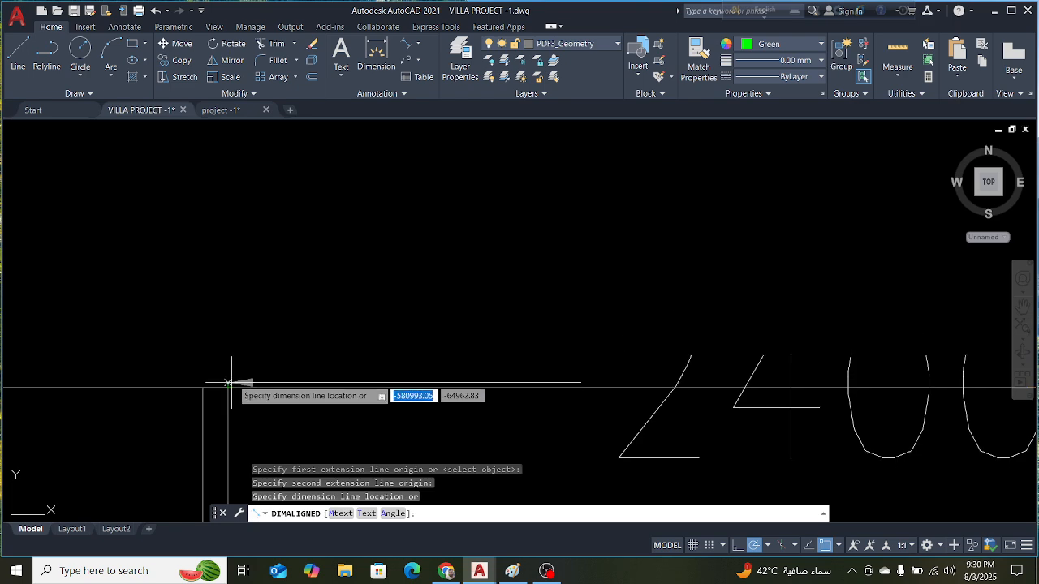
scroll(232, 383, down, 3)
key(Escape)
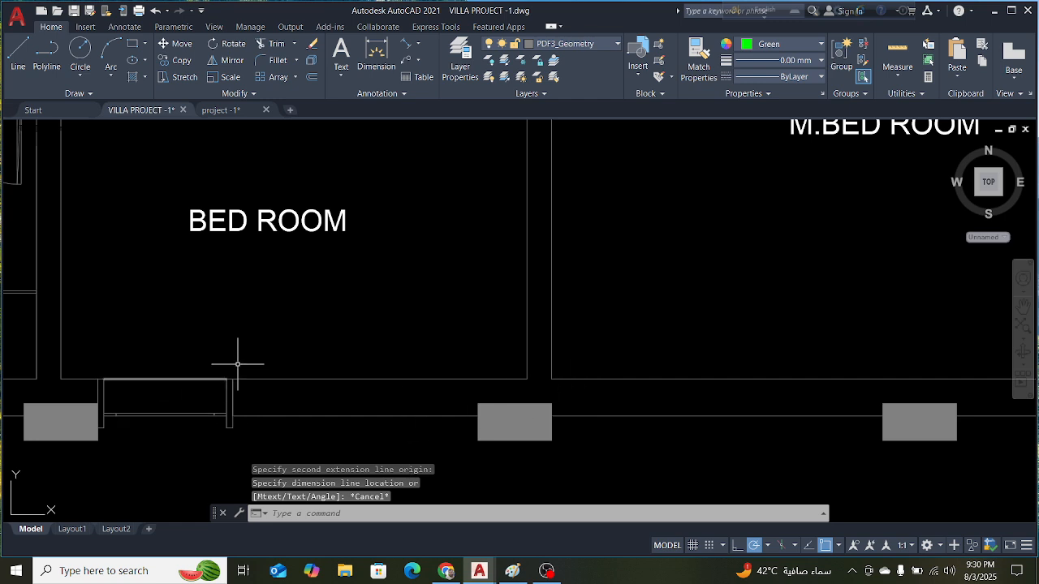
Measure the width of the BED ROOM's bottom-wall window opening between its two jambs
key(Return)
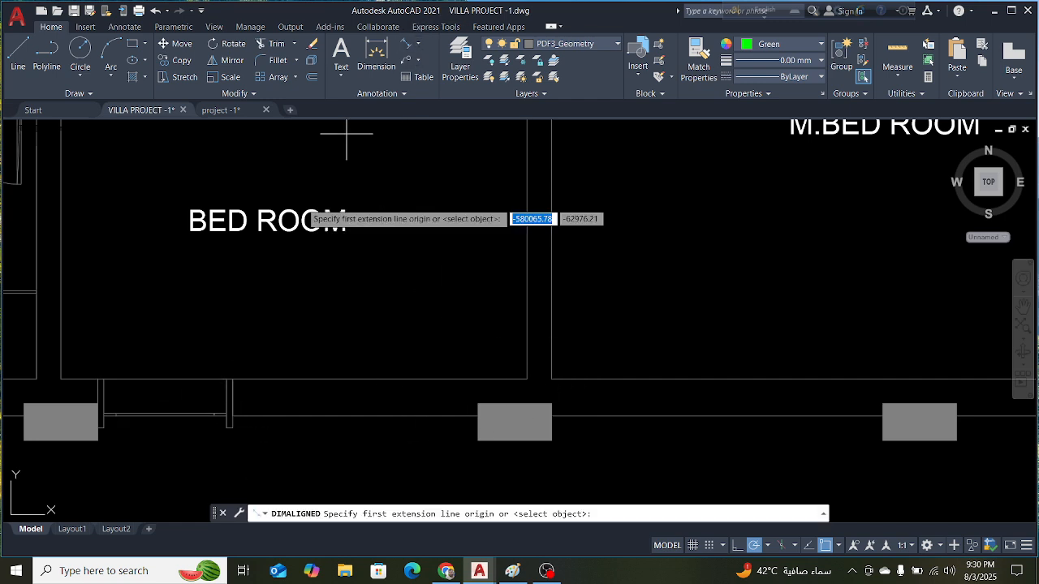
scroll(190, 352, up, 2)
click(343, 414)
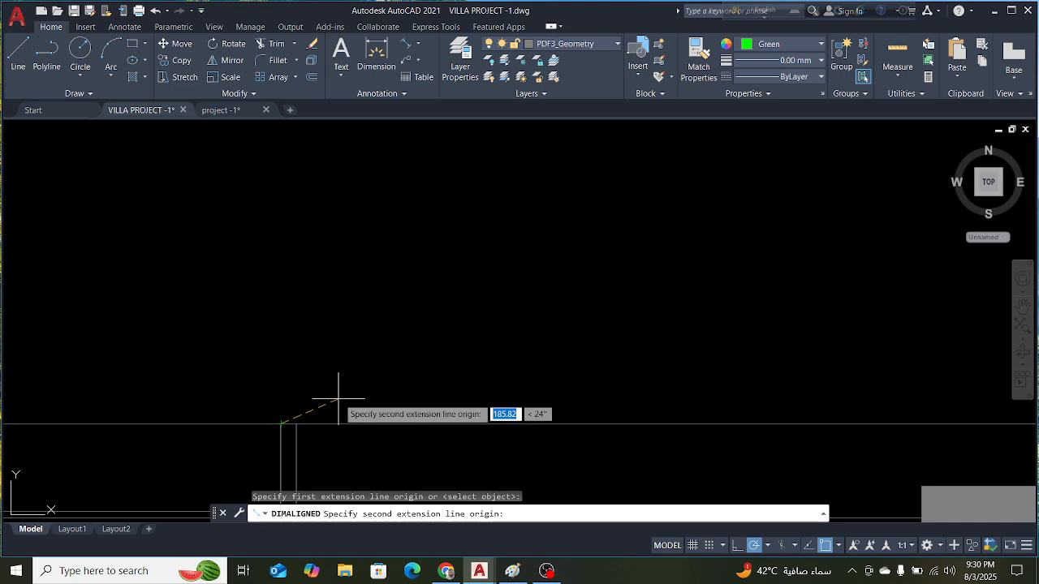
scroll(267, 410, down, 2)
scroll(125, 407, up, 3)
click(309, 415)
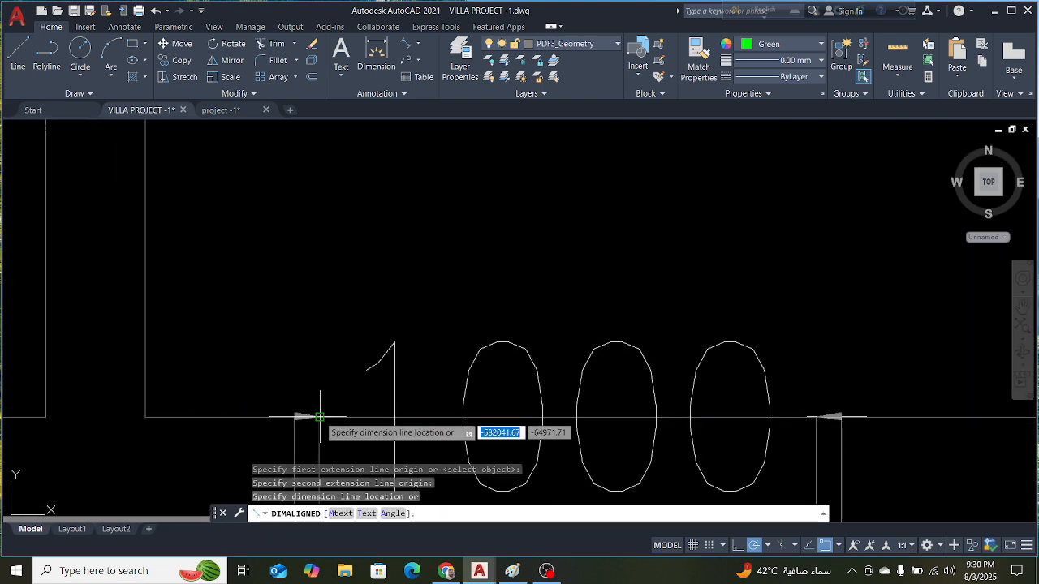
scroll(331, 375, down, 1)
key(Escape)
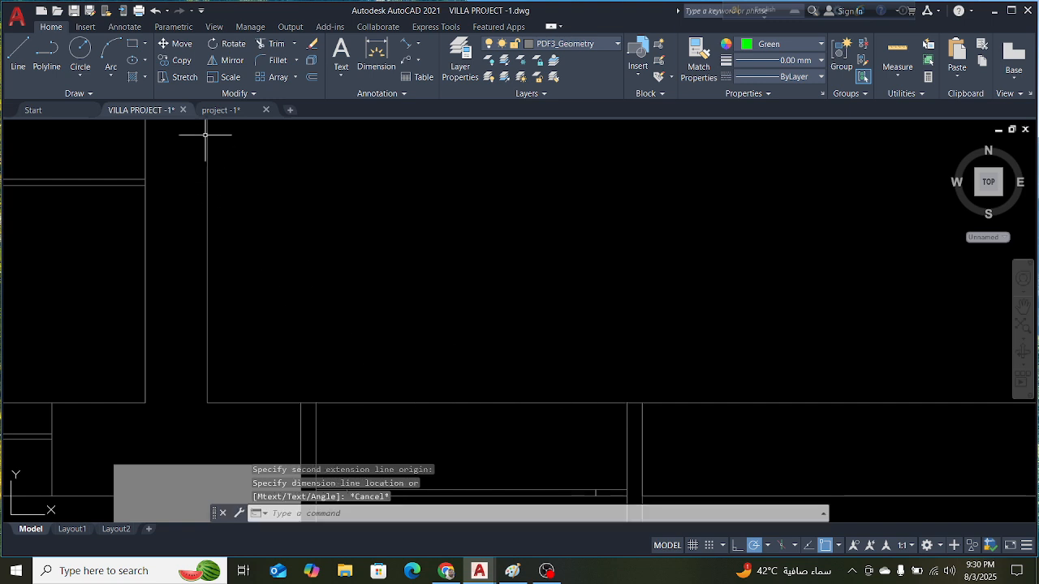
Switch to the project -1 drawing at the master bedroom's upper window jamb
click(221, 110)
scroll(510, 262, up, 5)
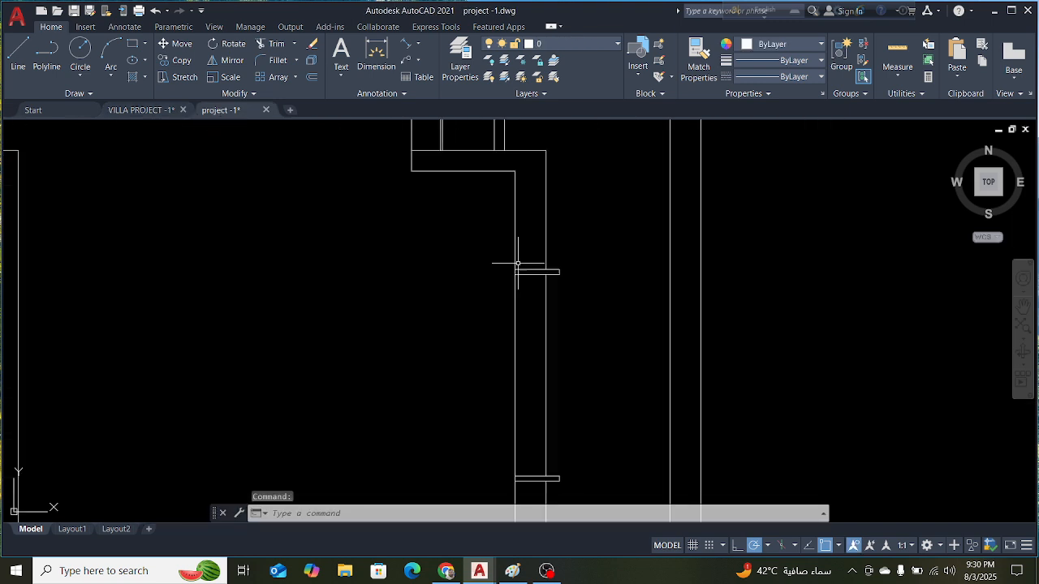
click(482, 249)
click(657, 312)
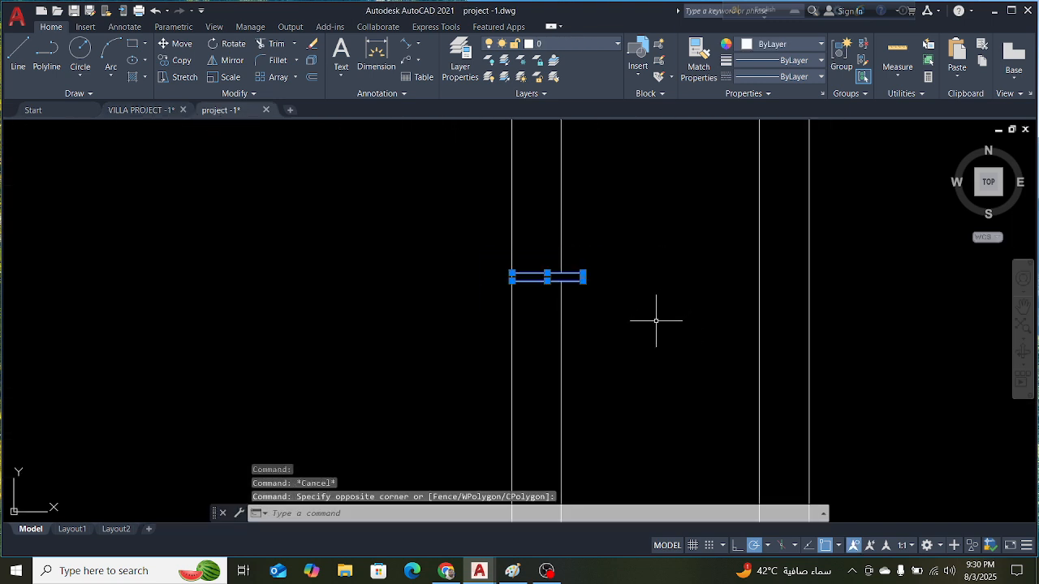
text(CO)
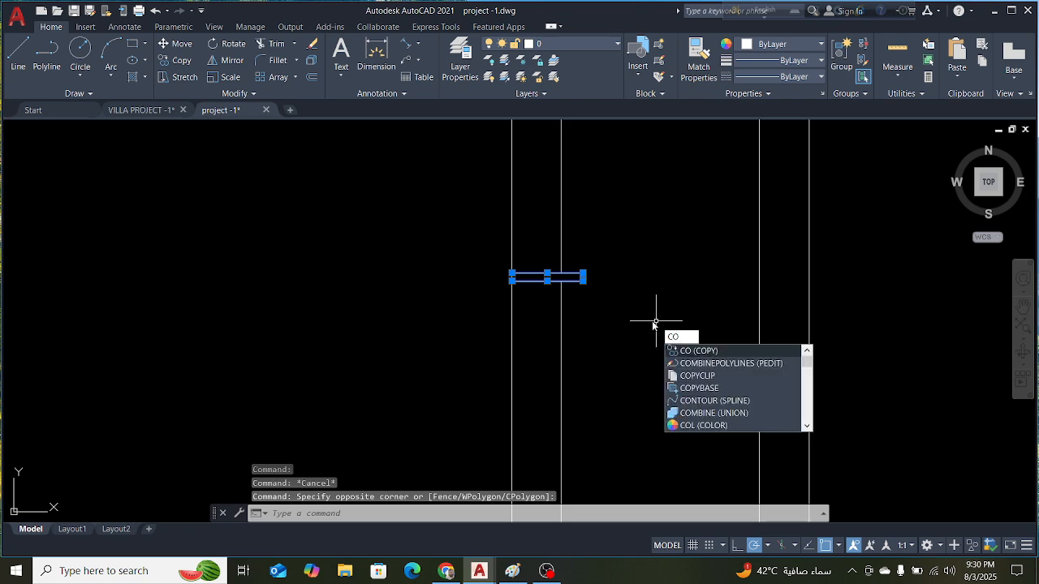
key(Escape)
key(Escape)
Convert the three lines of the upper window jamb into a block named WW, with its upper-left corner as base point
click(463, 256)
click(619, 305)
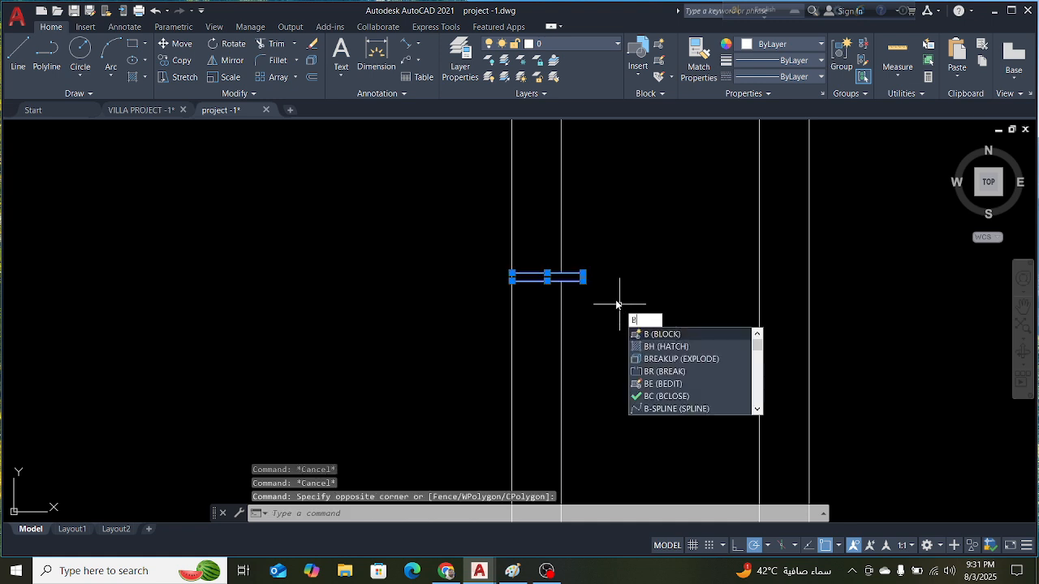
text(B)
key(Return)
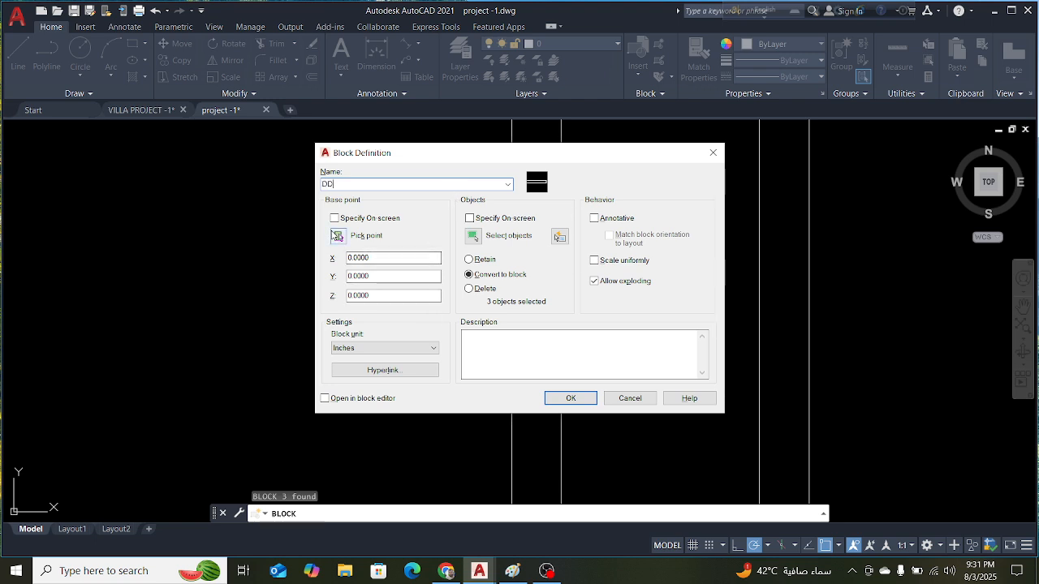
click(339, 236)
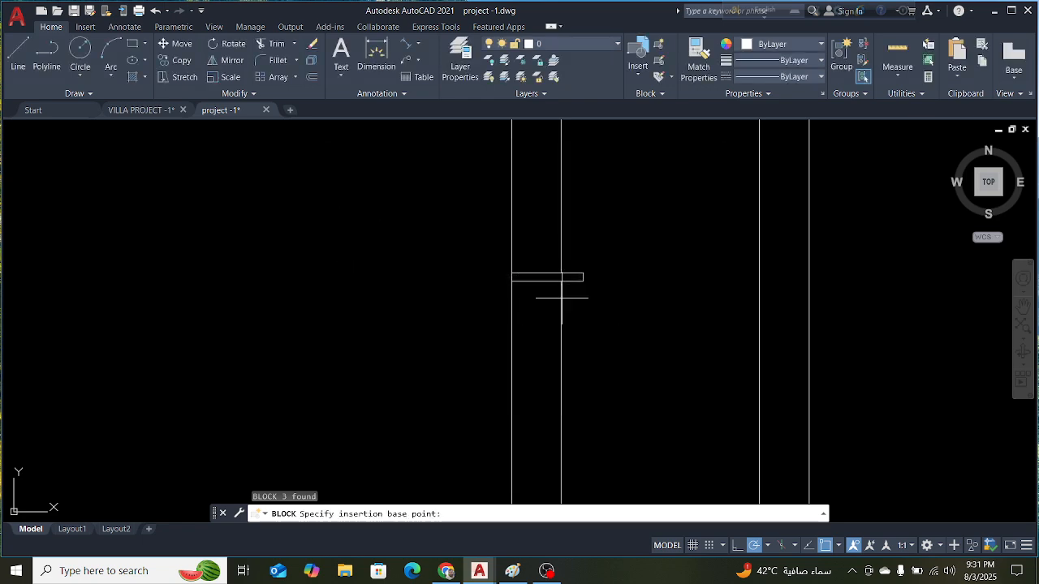
scroll(487, 286, up, 5)
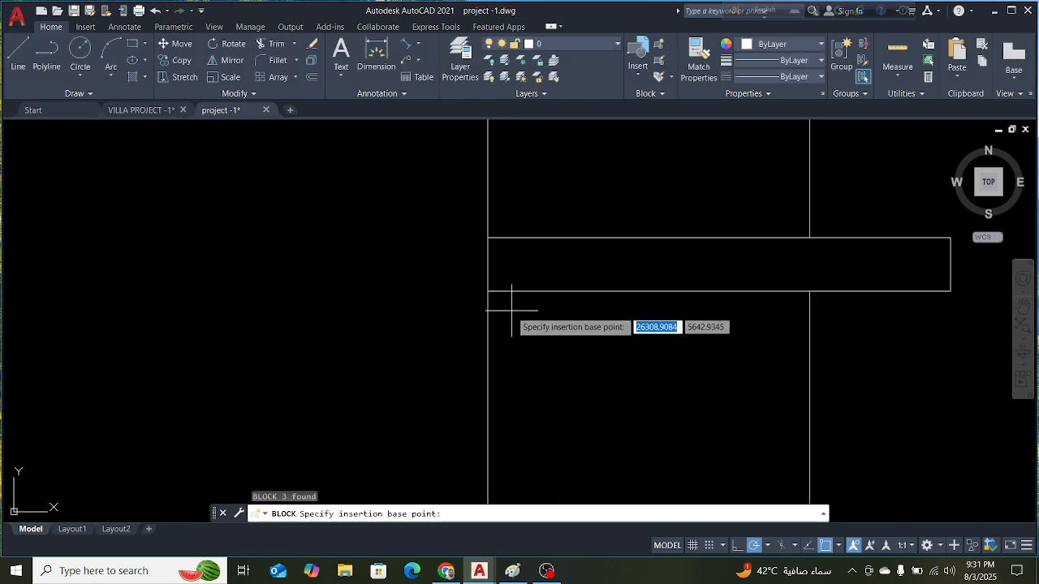
click(488, 237)
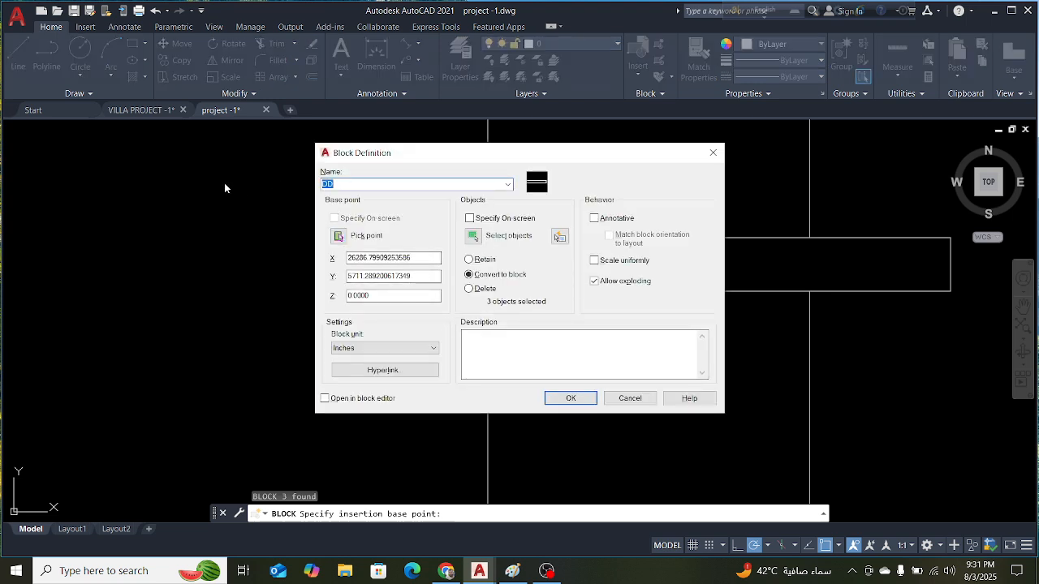
text(WW)
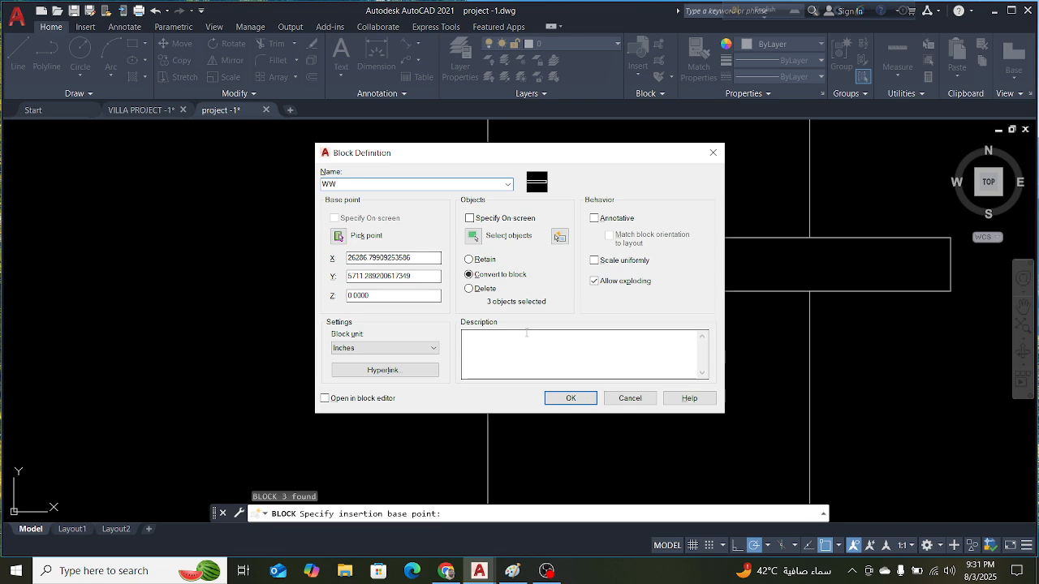
click(572, 398)
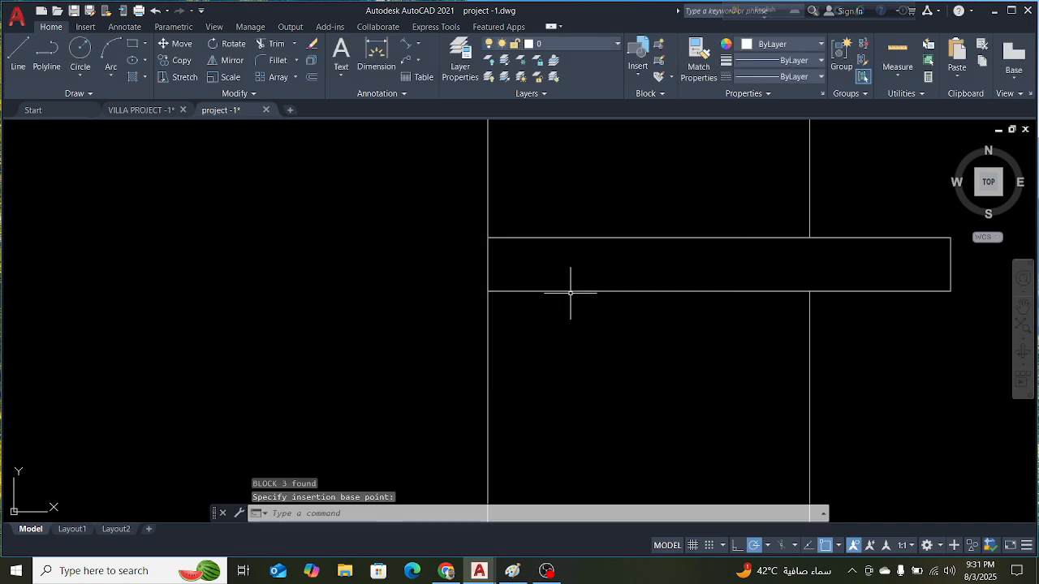
scroll(551, 299, down, 5)
key(Escape)
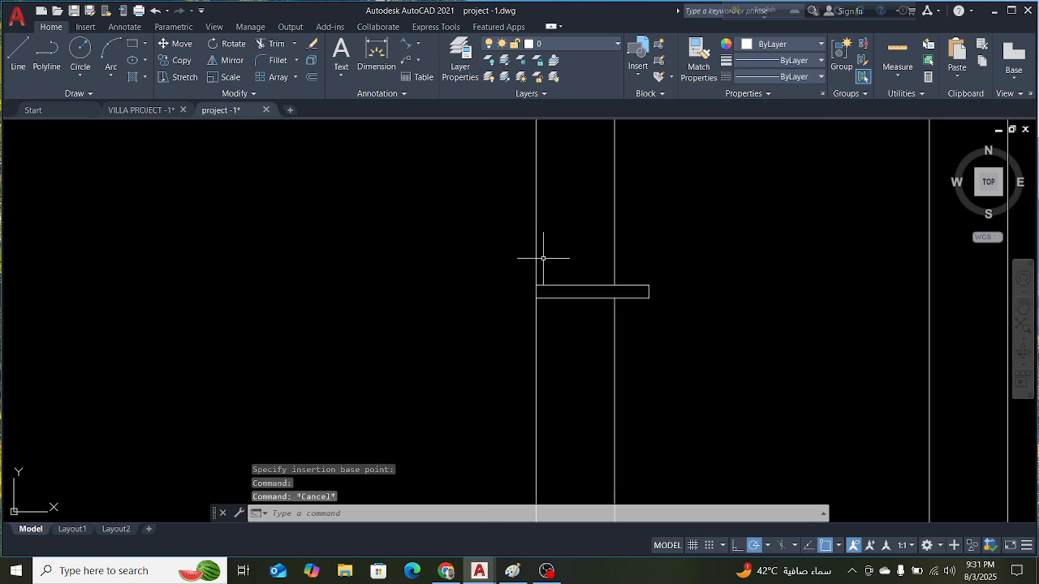
Copy the jamb block from its upper-left corner to the smaller bedroom's lower-left inner wall corner
click(572, 286)
text(c)
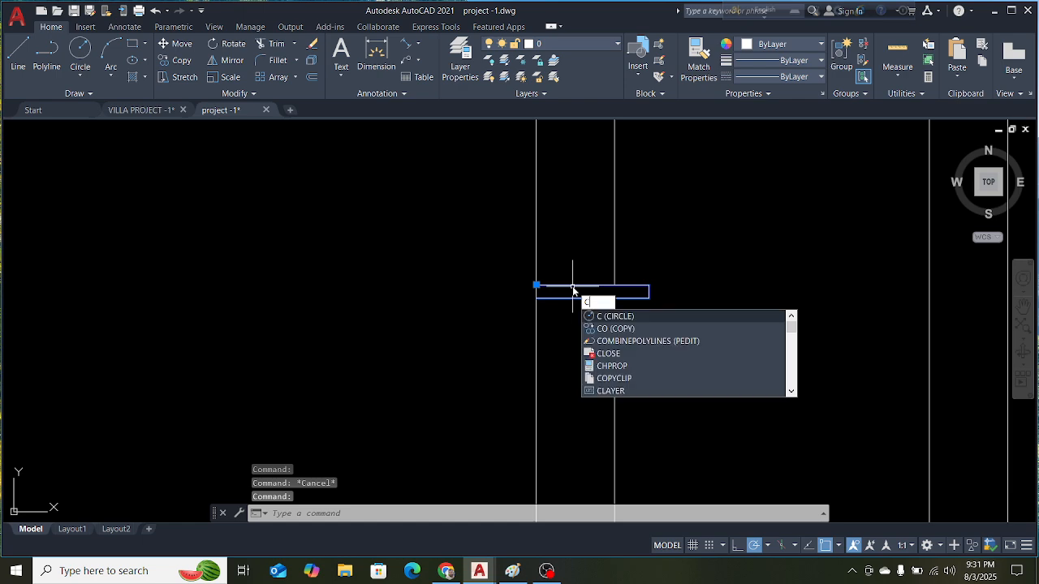
text(o)
key(Return)
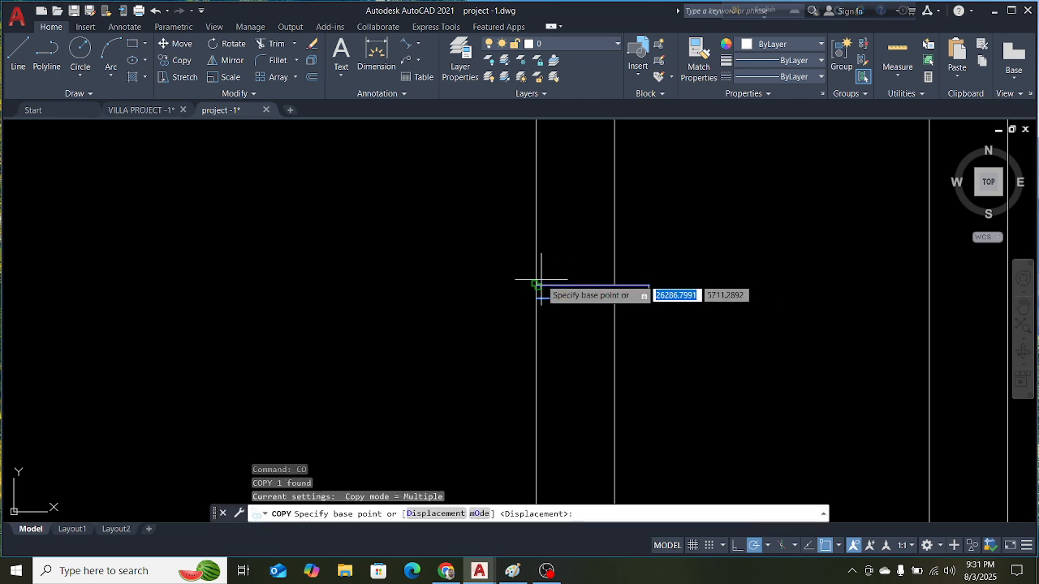
click(536, 285)
scroll(569, 280, down, 8)
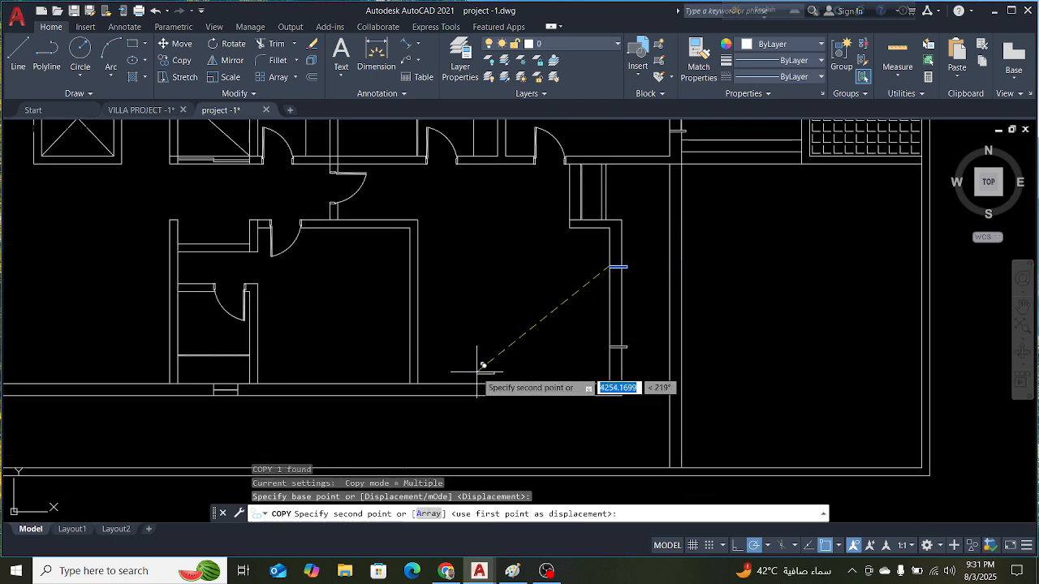
scroll(479, 365, up, 5)
scroll(483, 320, up, 2)
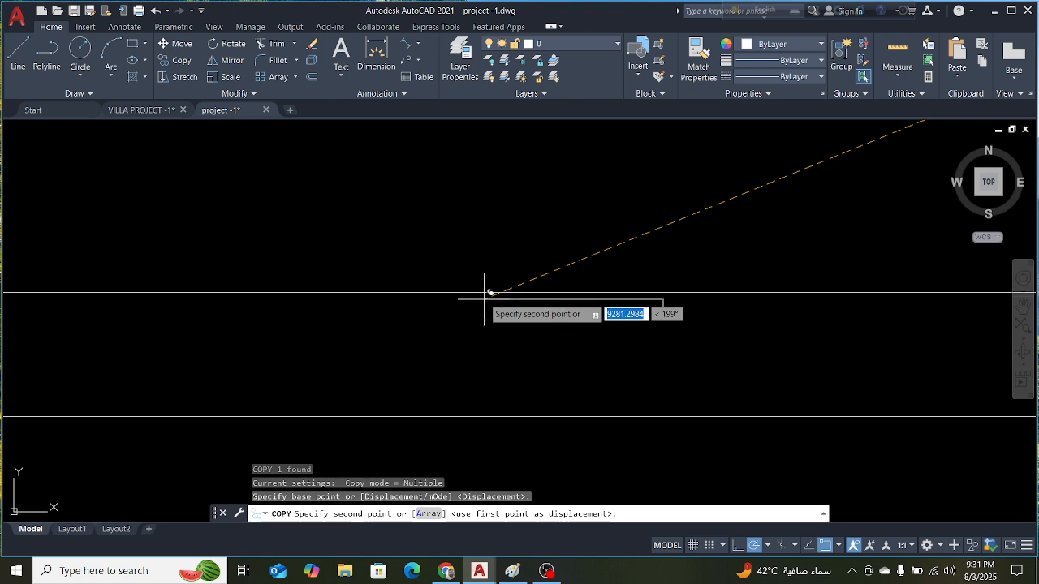
click(480, 285)
scroll(528, 351, down, 5)
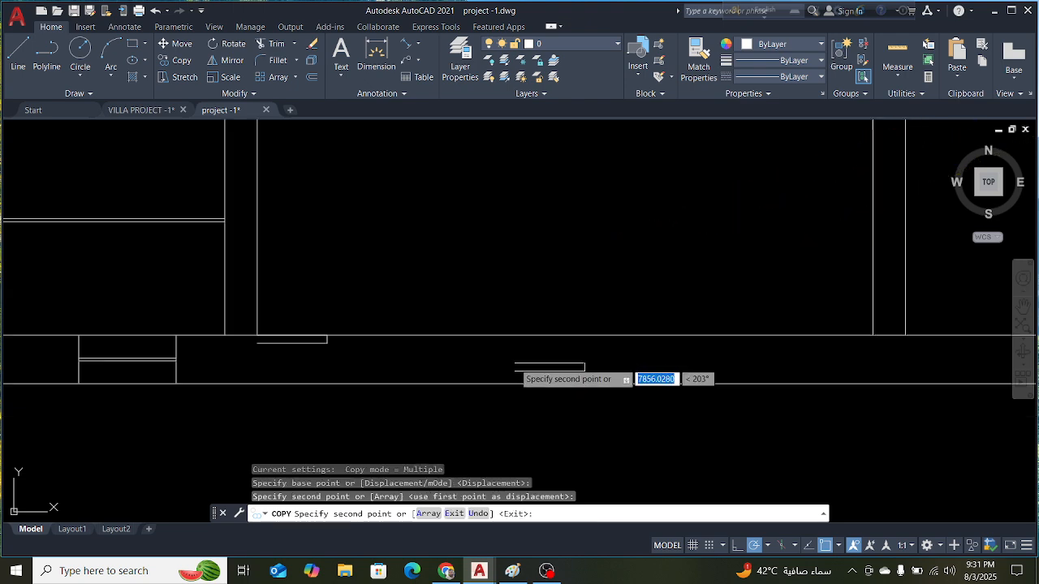
key(Escape)
scroll(346, 347, up, 3)
scroll(357, 351, up, 4)
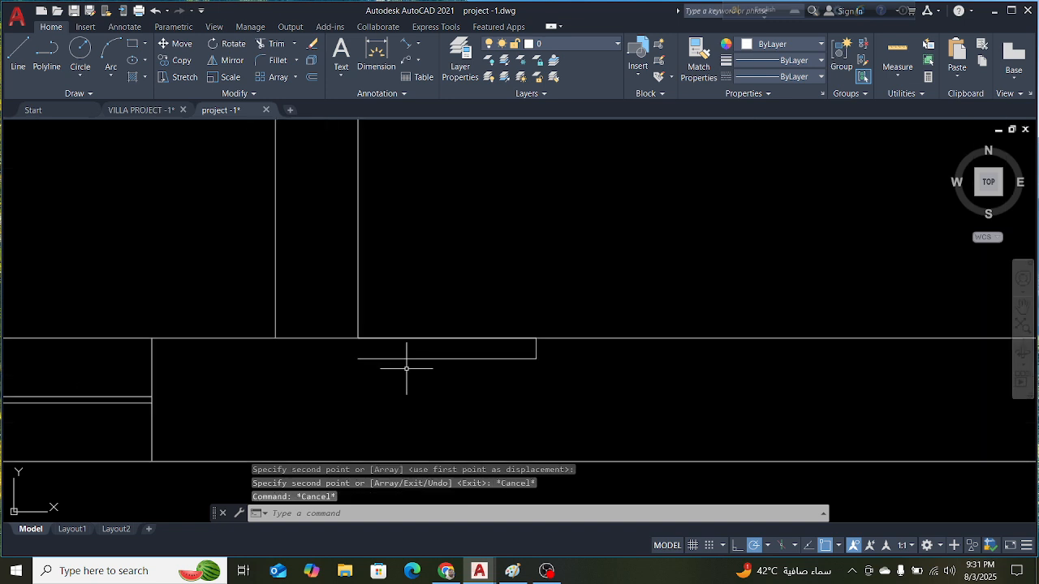
click(423, 358)
scroll(419, 360, down, 6)
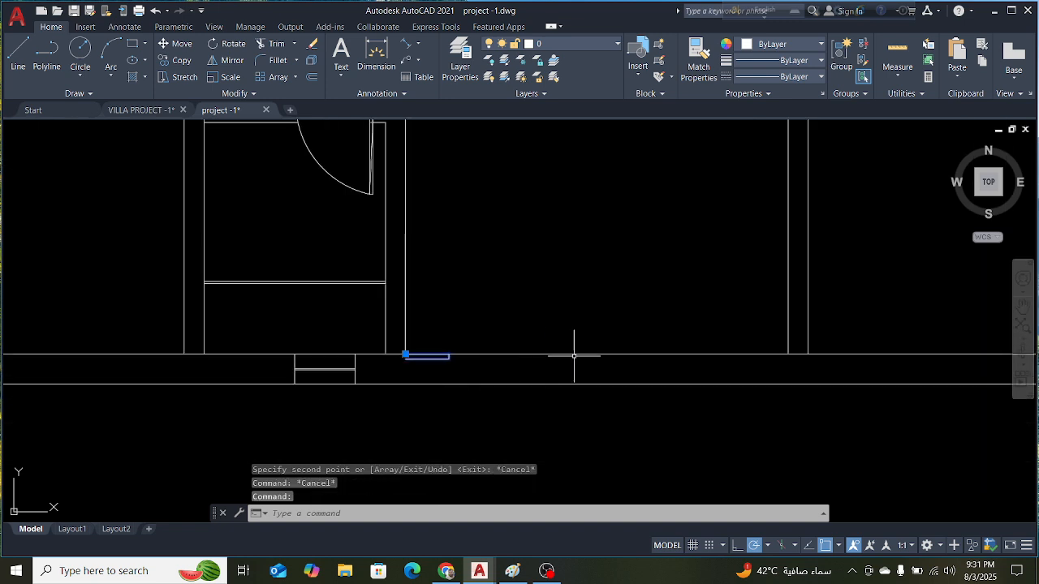
Offset the smaller bedroom's right inner wall line 2400 to the left, into the room
scroll(774, 362, up, 4)
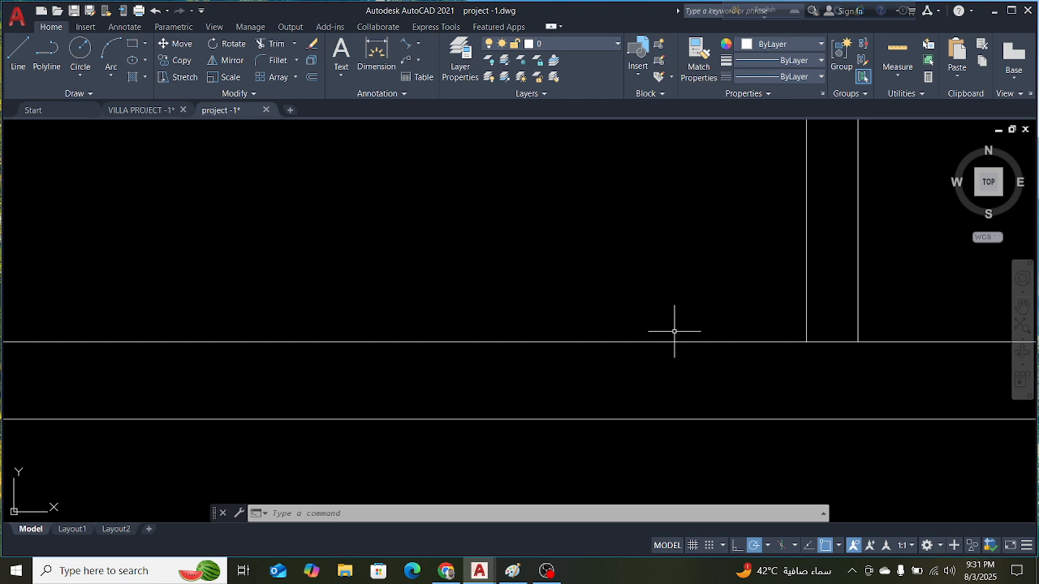
key(Return)
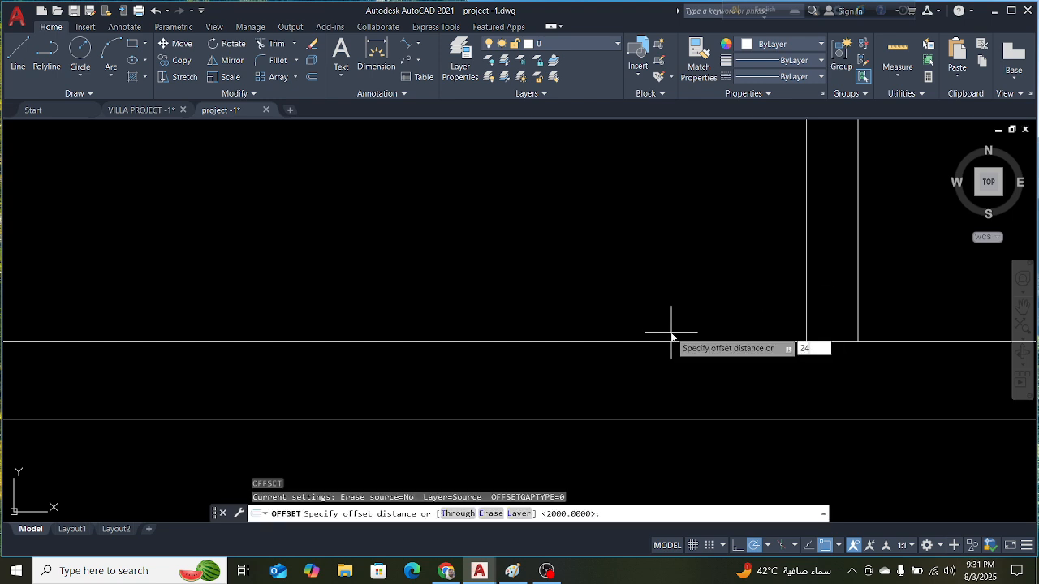
text(2400)
key(Return)
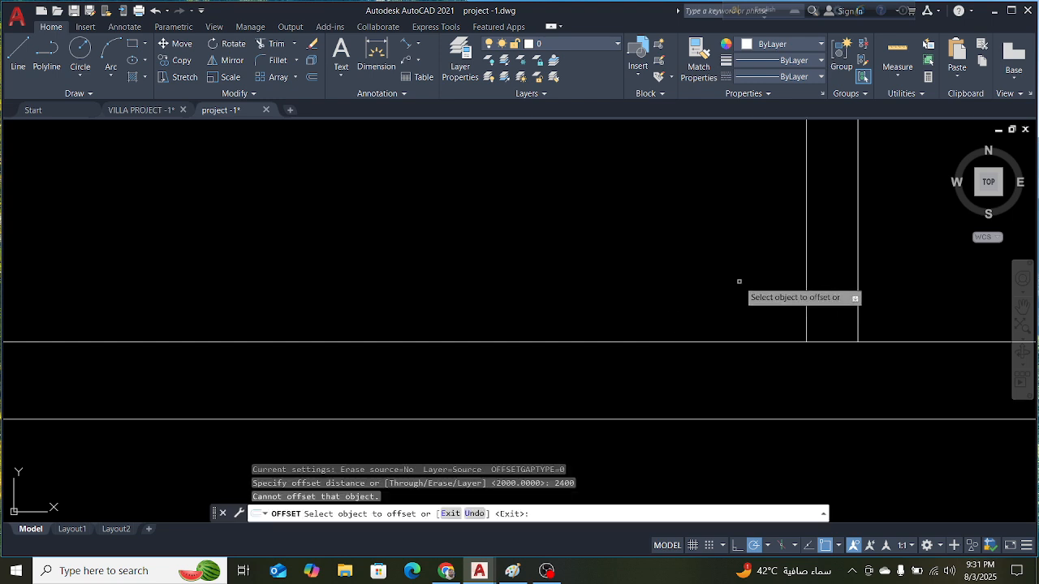
click(806, 290)
click(696, 301)
scroll(579, 325, down, 3)
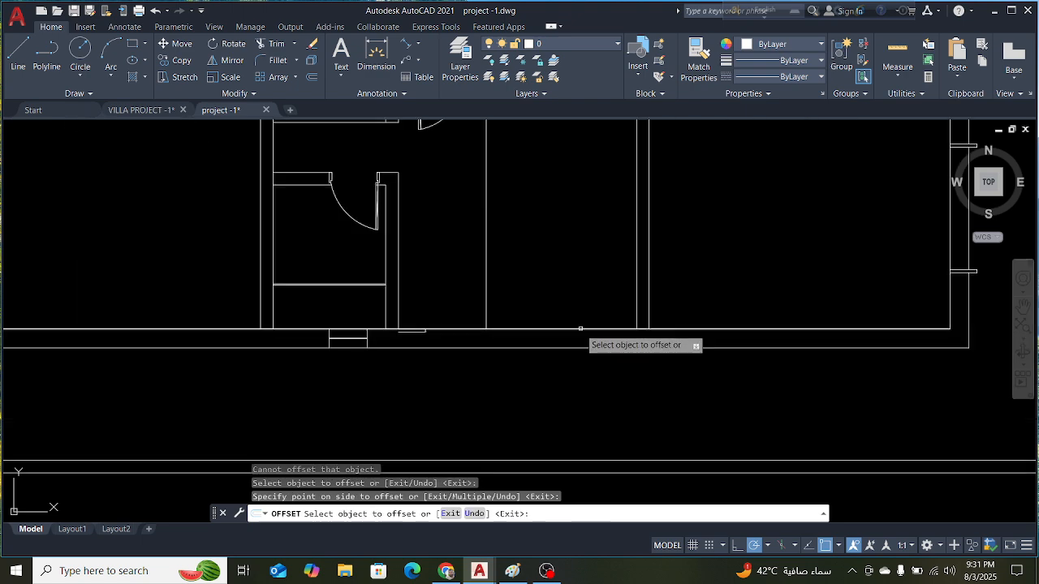
key(Escape)
Move the jamb block by its insertion grip to where the new offset line meets the bottom wall's inner line
scroll(393, 354, up, 4)
key(Escape)
click(405, 316)
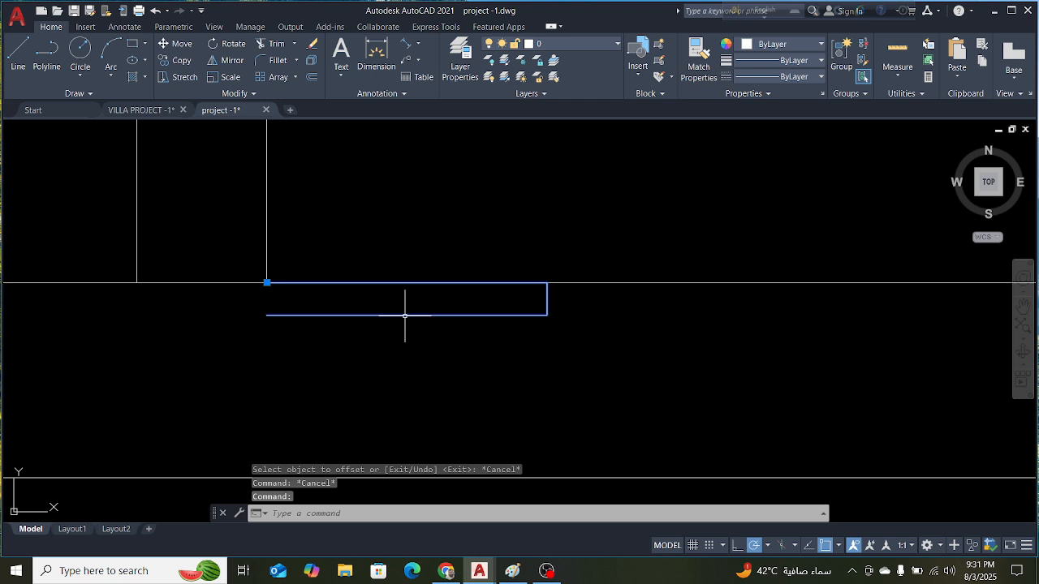
click(266, 283)
scroll(406, 303, down, 2)
scroll(754, 300, up, 2)
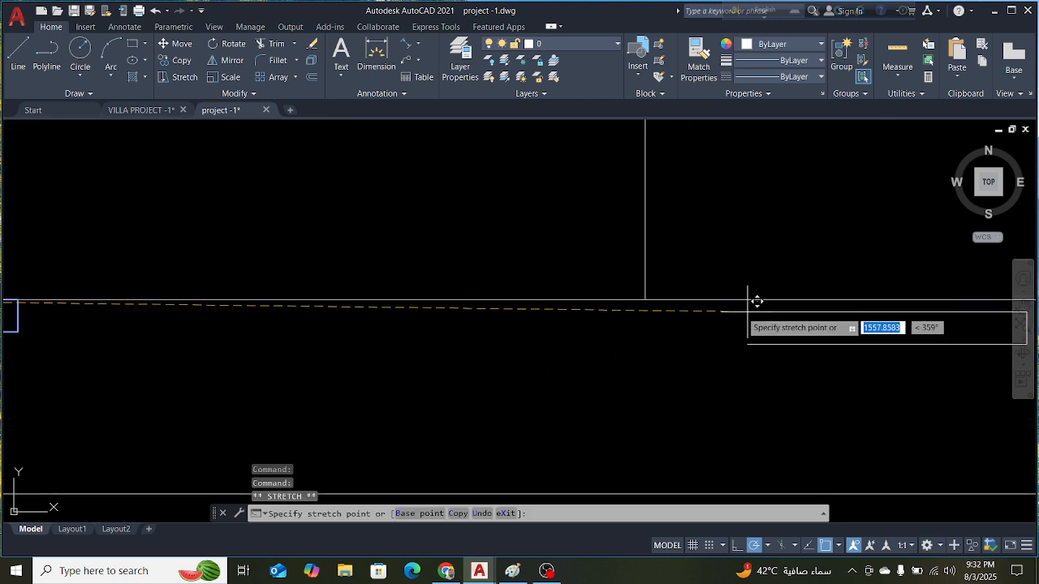
click(645, 300)
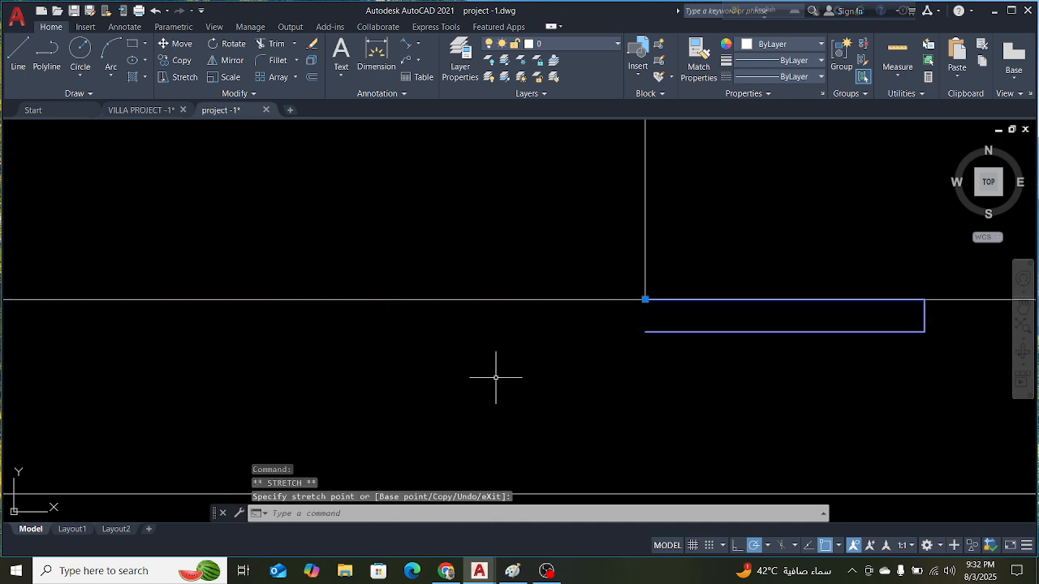
key(Escape)
scroll(560, 341, down, 2)
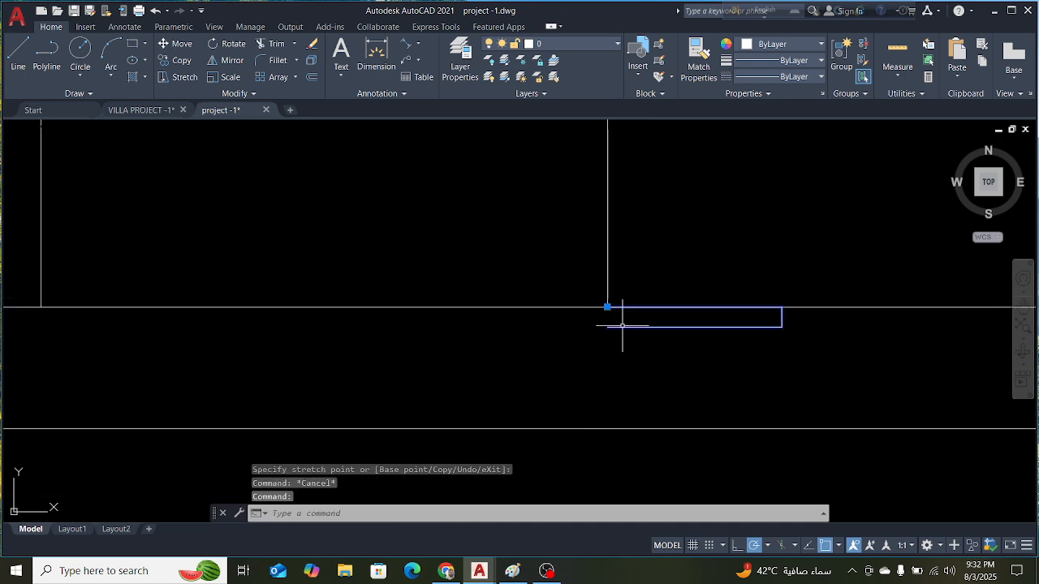
Mirror the jamb block about a 315° diagonal through its upper-left corner, erasing the source, so it crosses the bottom wall vertically
scroll(629, 317, down, 3)
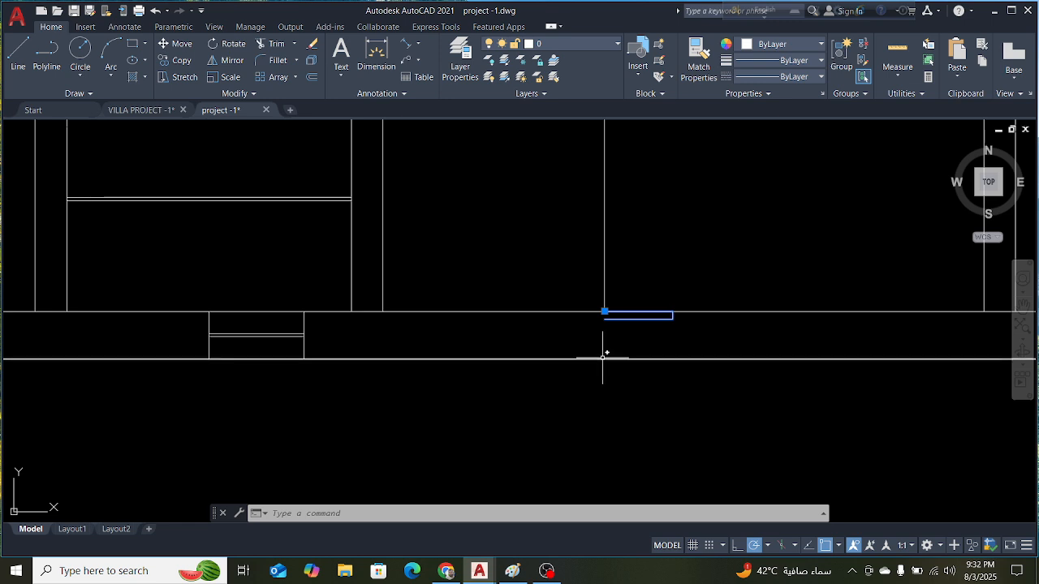
key(Return)
scroll(598, 340, up, 4)
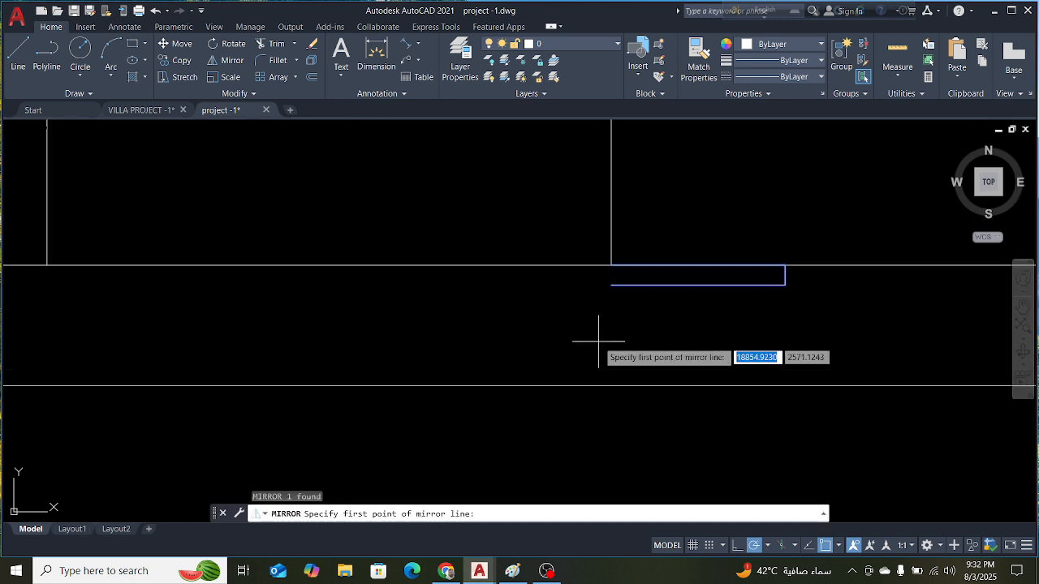
click(611, 267)
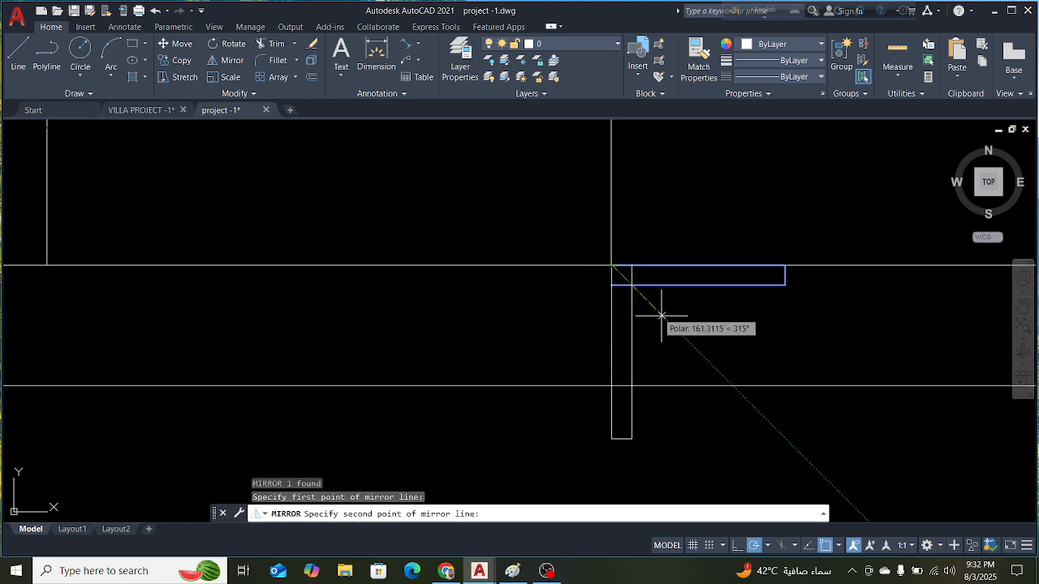
click(706, 356)
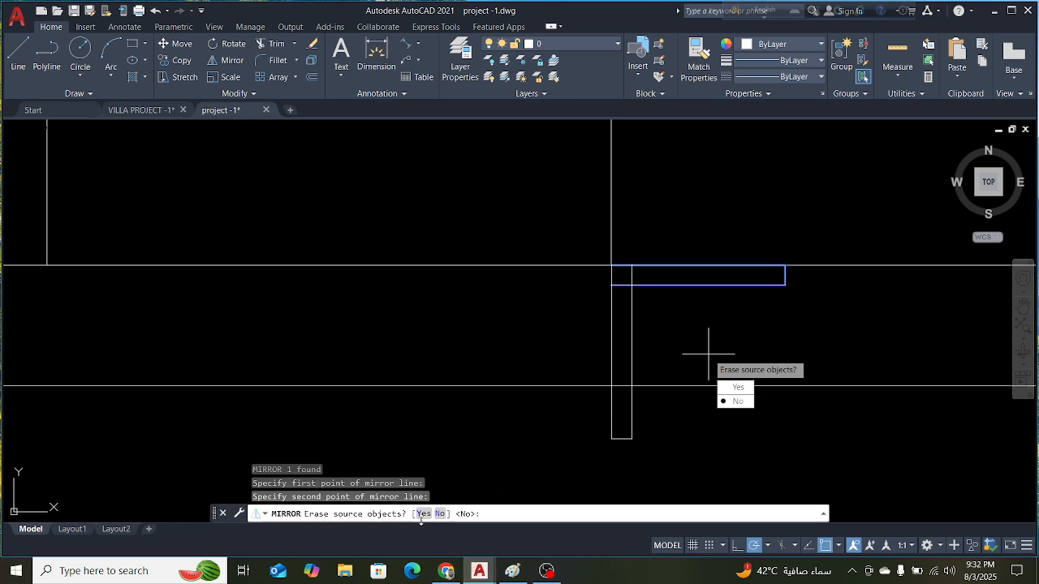
click(737, 388)
scroll(779, 321, down, 4)
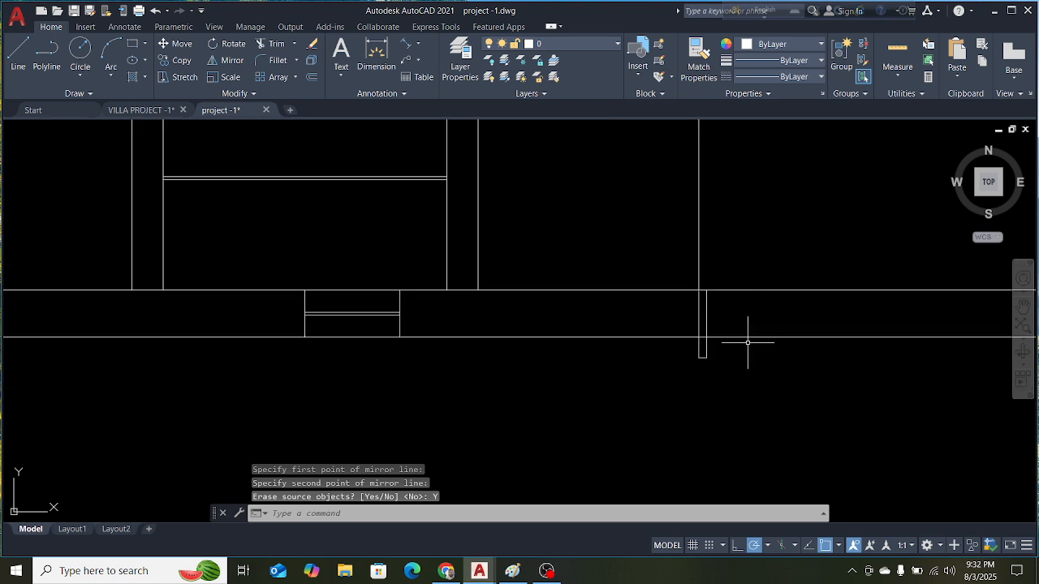
Move the vertical jamb block so its upper-right corner sits where the offset line meets the bottom wall's inner line
scroll(718, 297, up, 4)
key(Escape)
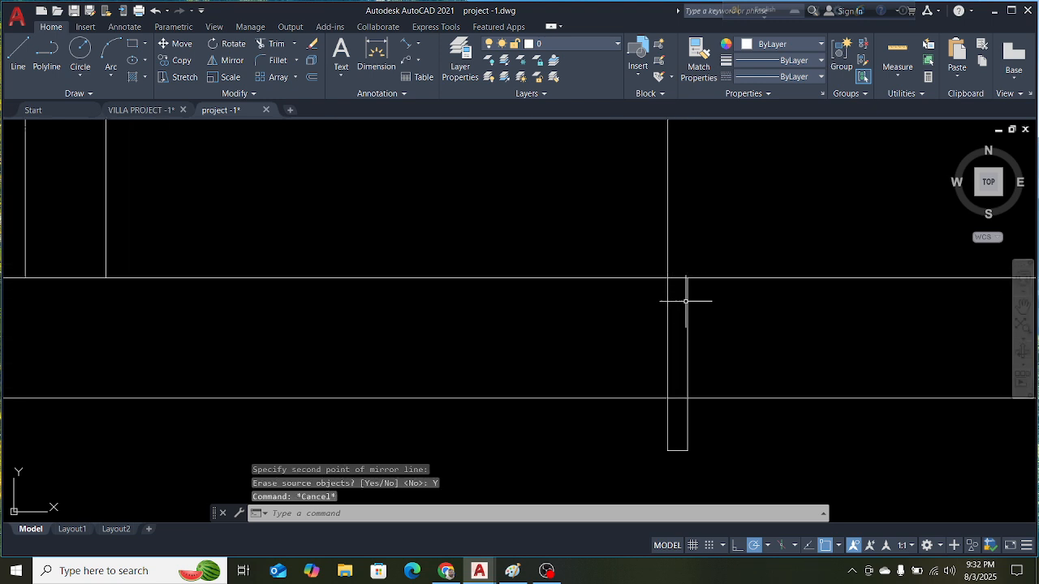
click(687, 303)
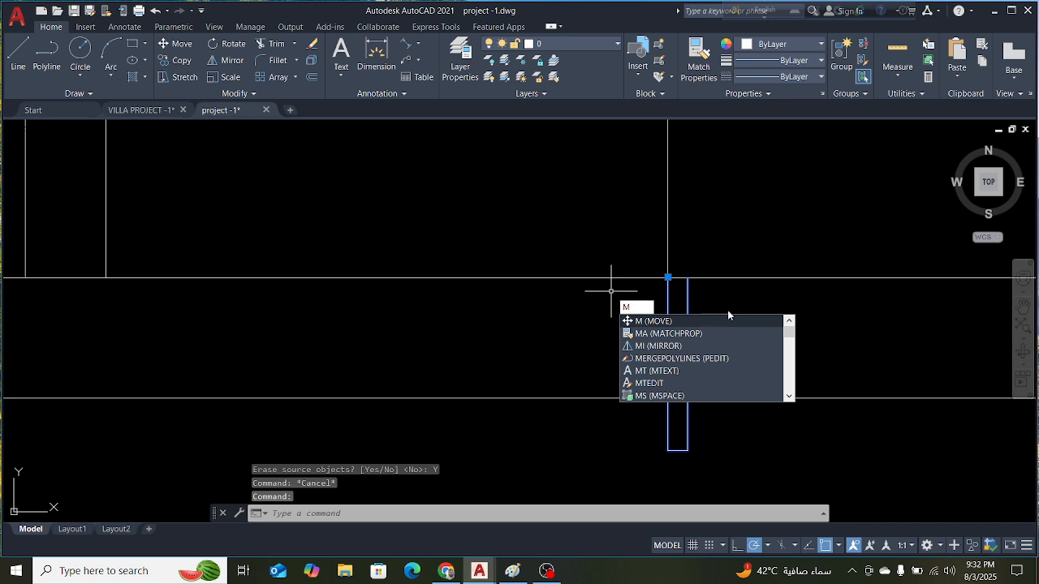
key(Return)
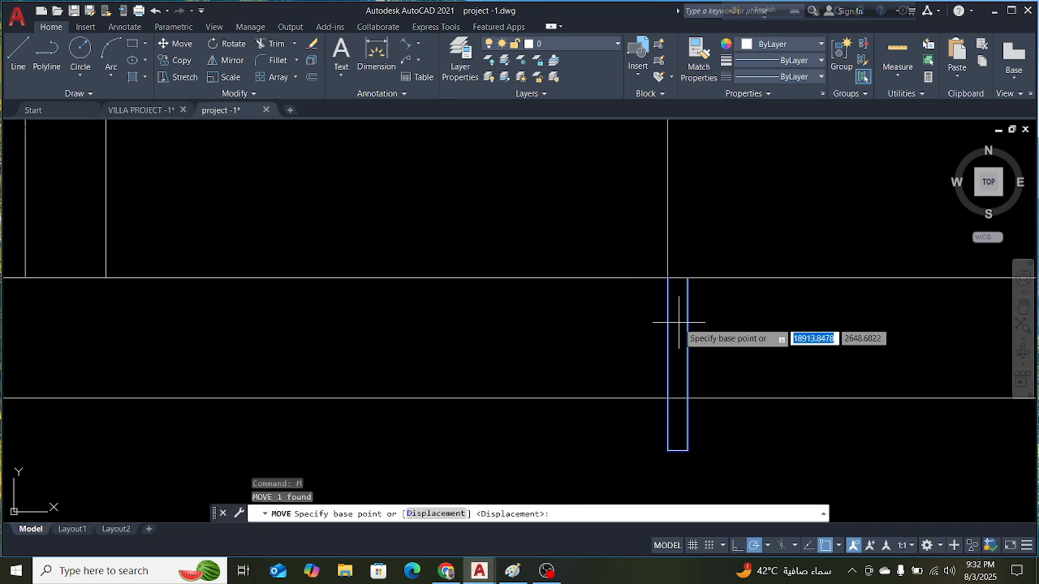
click(687, 279)
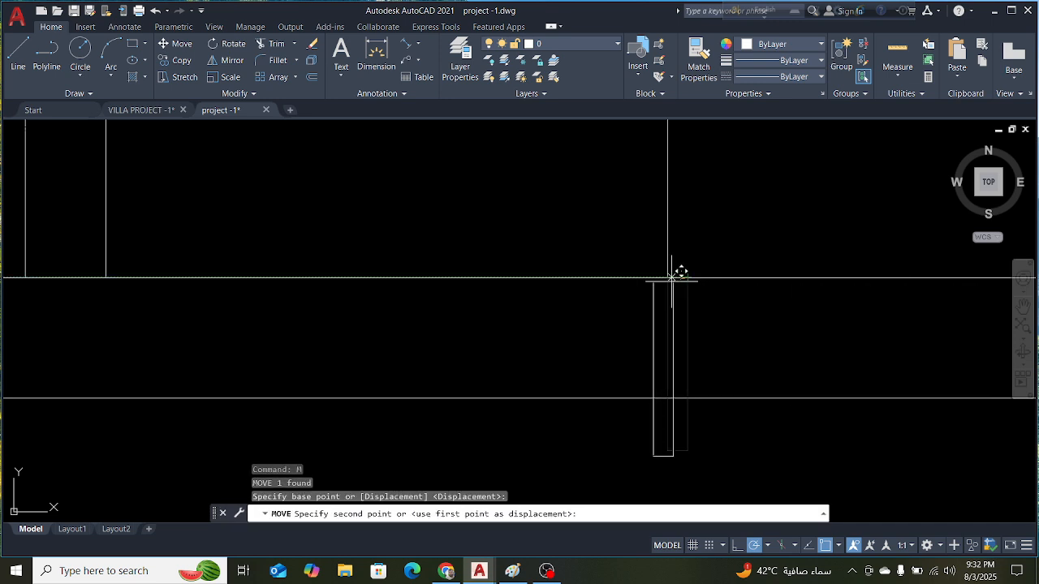
click(674, 276)
scroll(706, 351, down, 2)
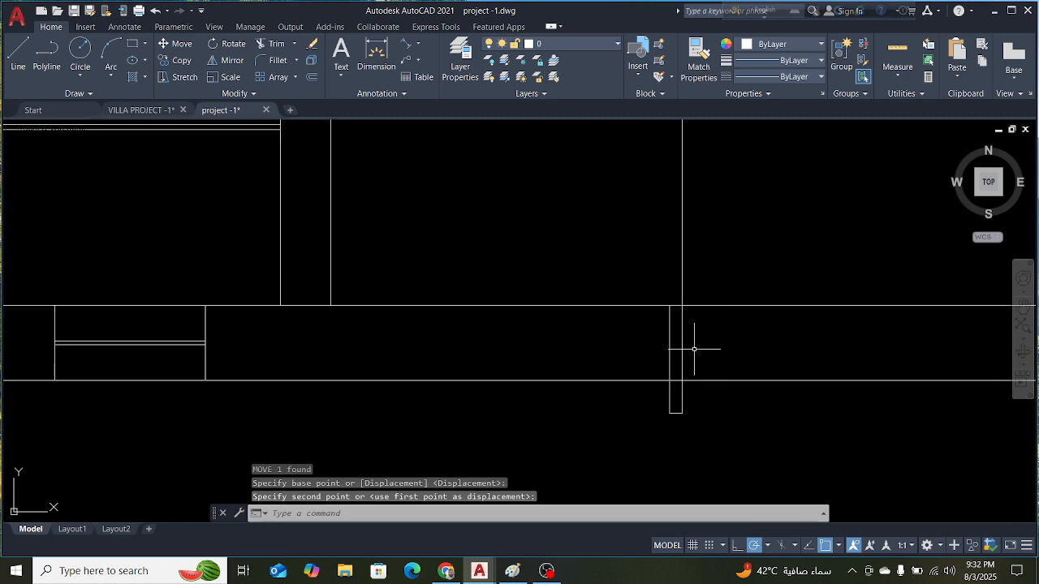
key(Escape)
Try to offset the vertical jamb block by 1000
click(681, 333)
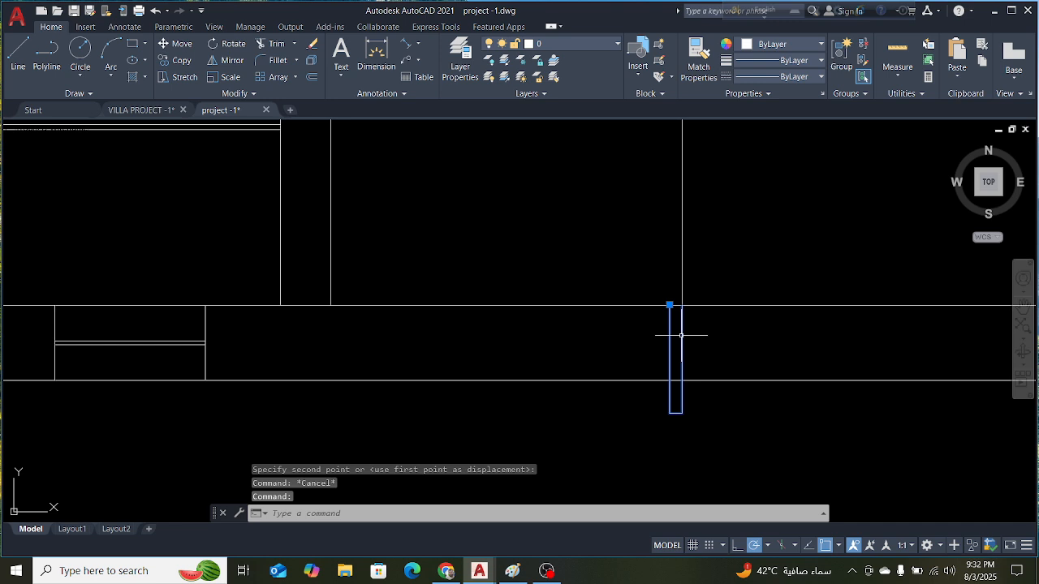
text(o)
key(Return)
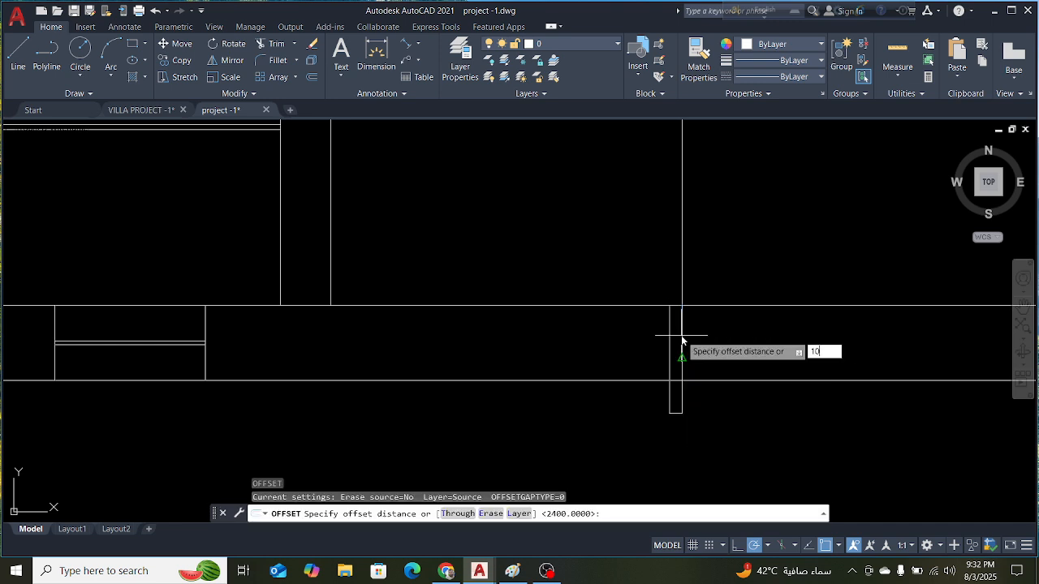
text(1000)
key(Return)
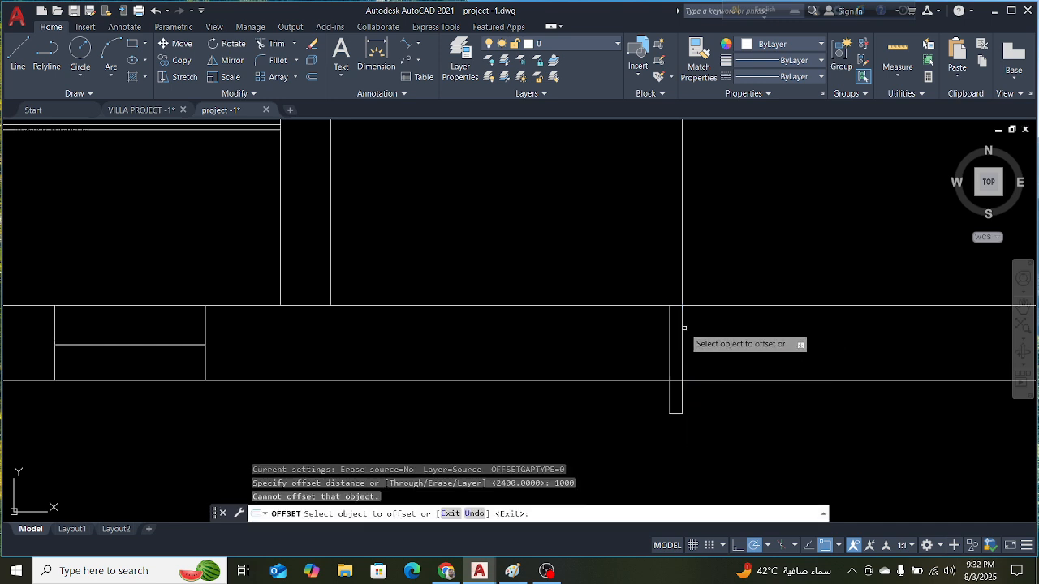
click(683, 324)
scroll(591, 332, down, 3)
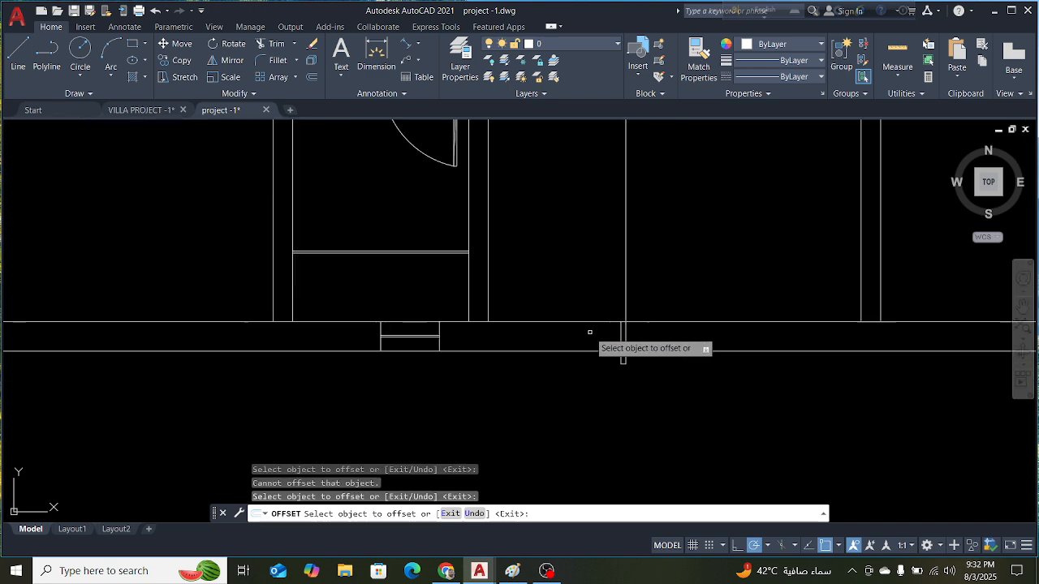
key(Escape)
scroll(621, 341, up, 5)
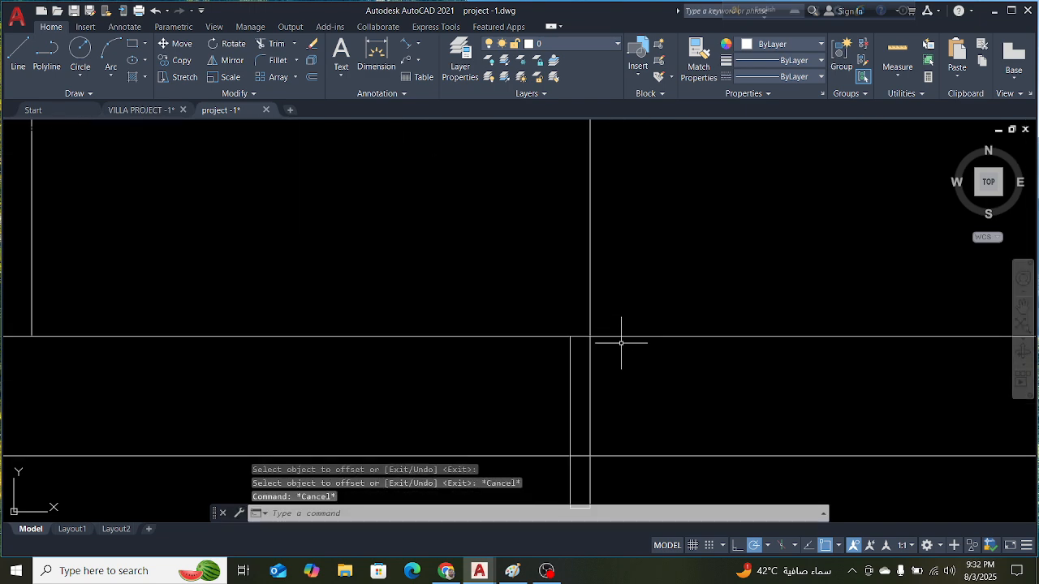
Look through the AutoCAD command shortcut list in Paint, ending back at the project -1 drawing
click(590, 373)
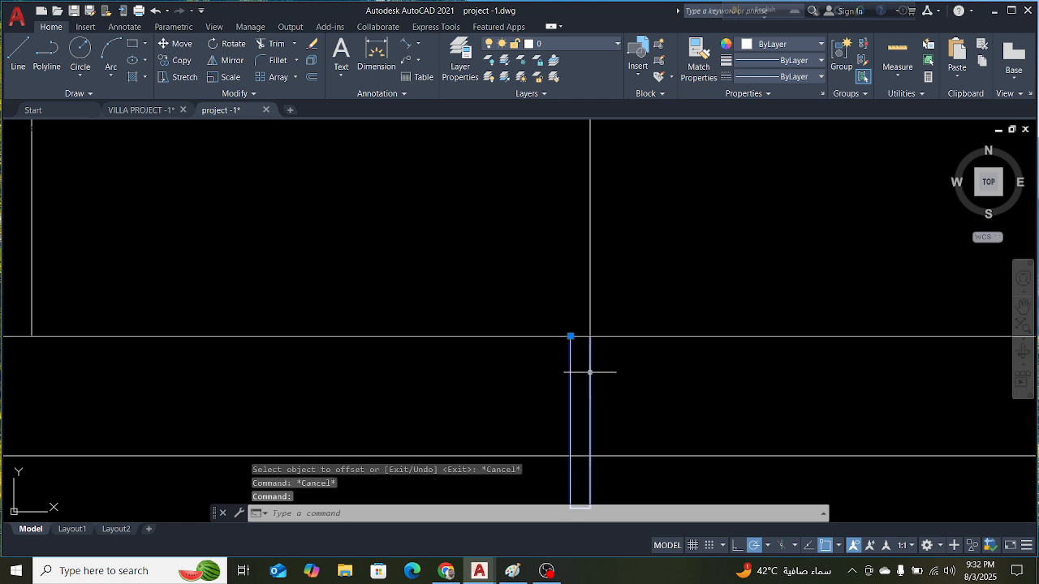
scroll(609, 357, down, 3)
scroll(622, 349, up, 3)
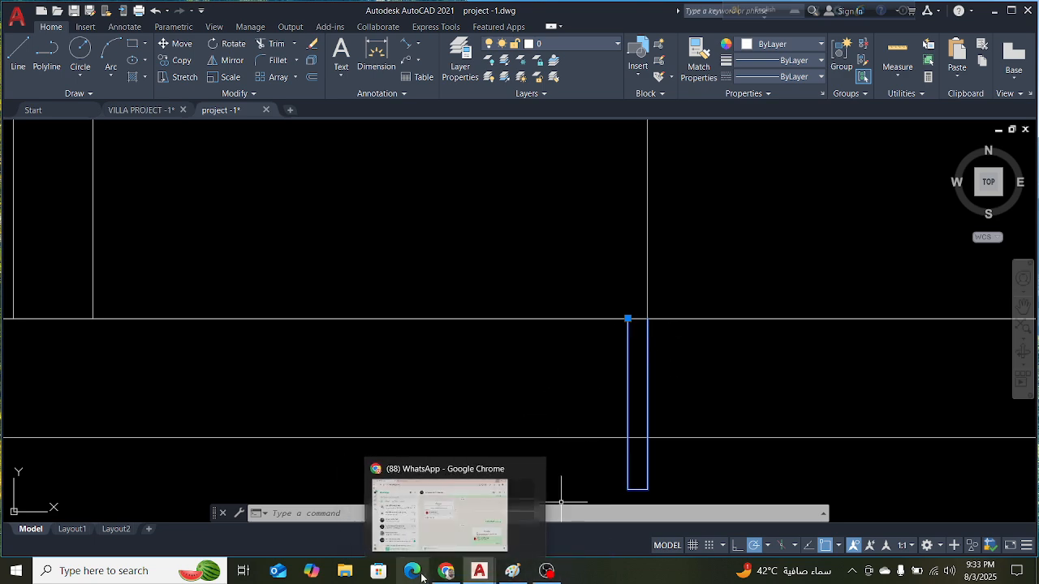
click(512, 571)
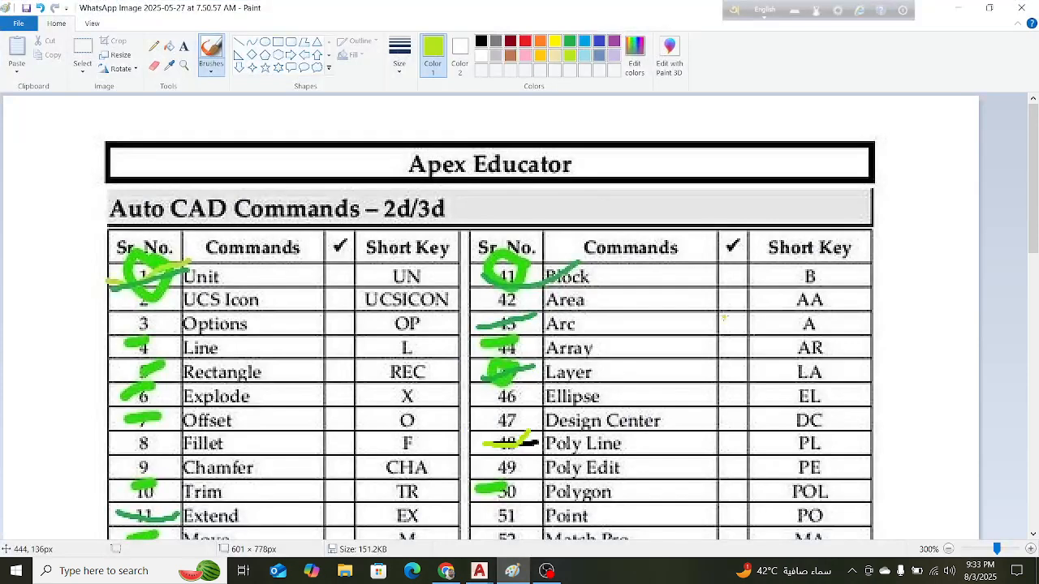
scroll(264, 420, down, 4)
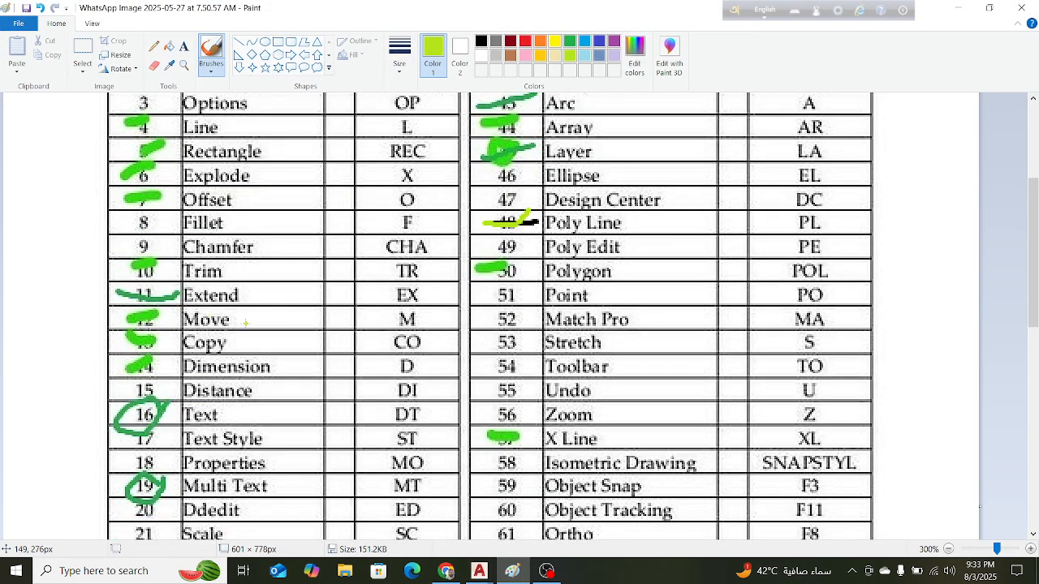
click(958, 8)
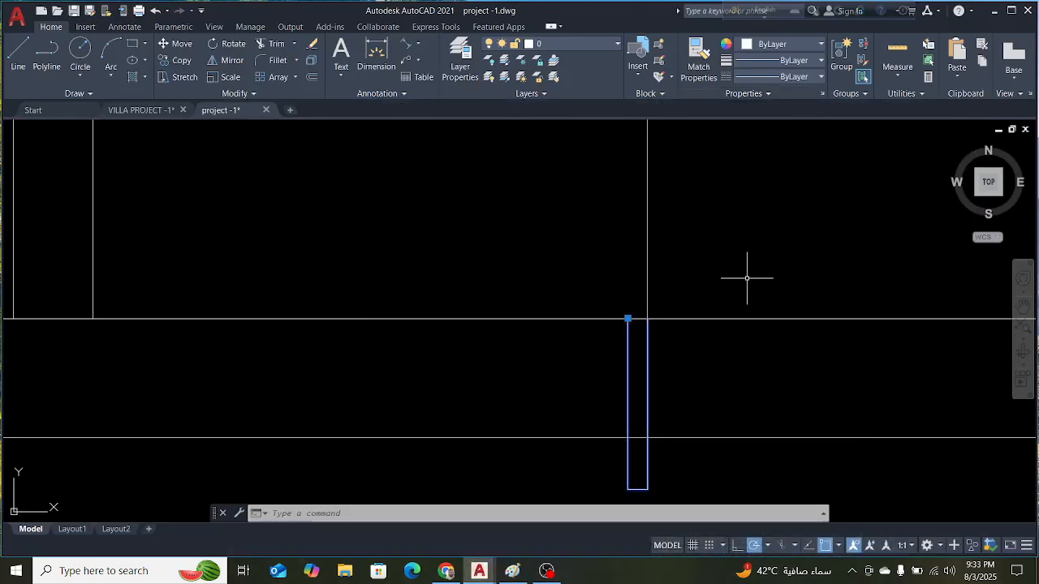
scroll(655, 314, down, 4)
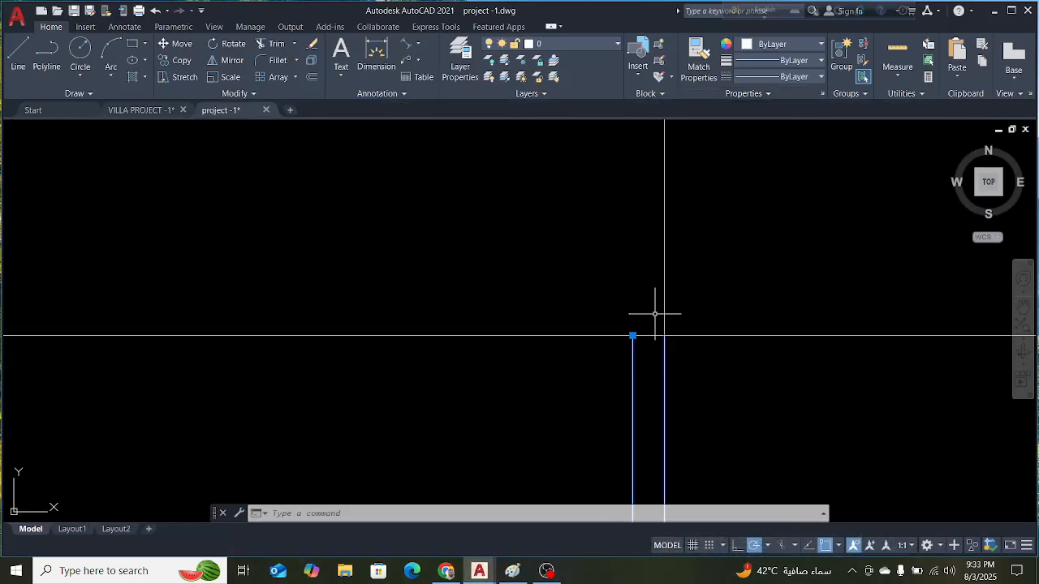
key(Escape)
click(633, 354)
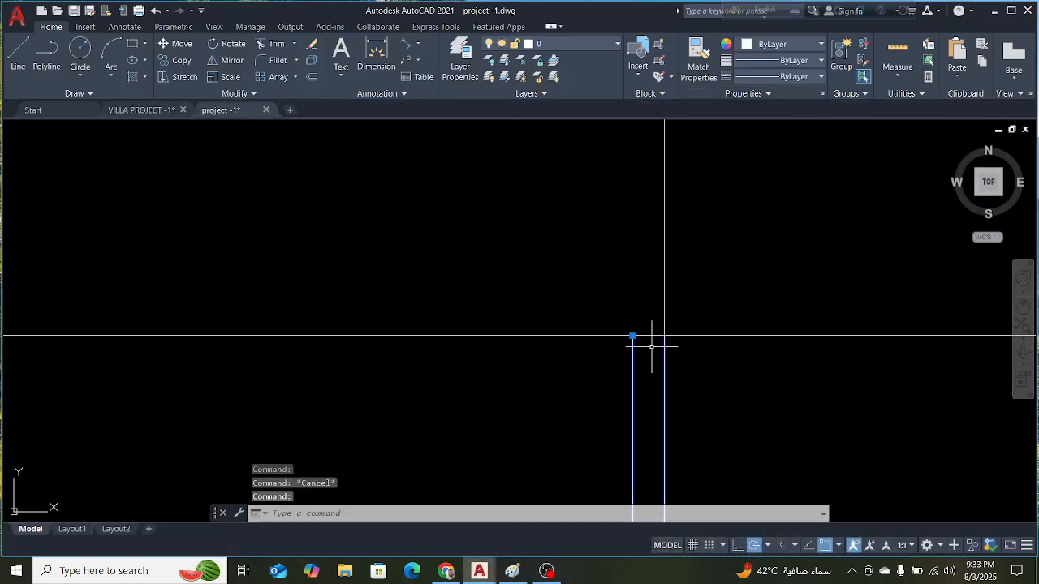
click(633, 335)
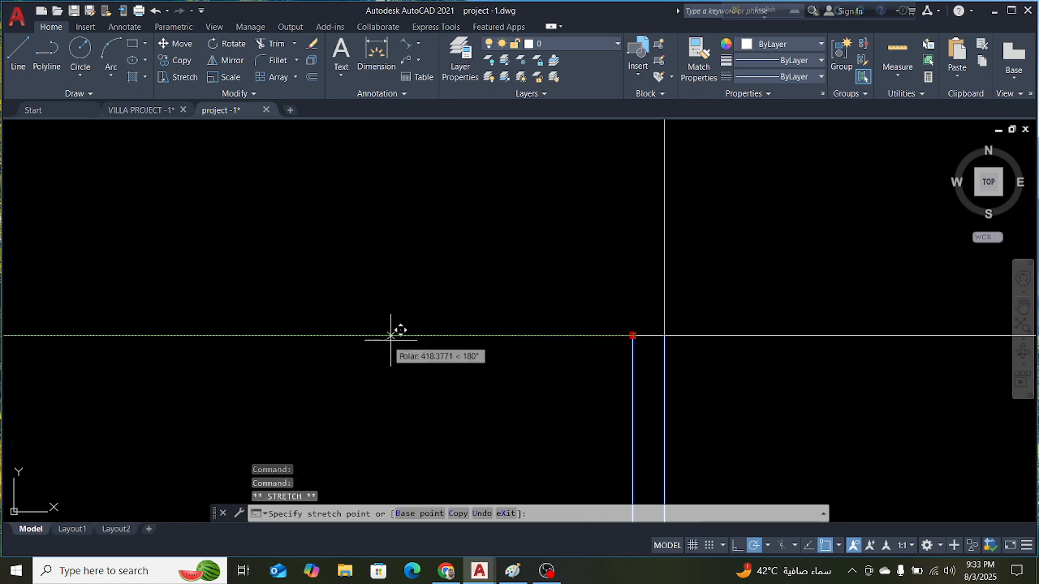
key(Escape)
key(Escape)
Try to move the vertical jamb block 1000 to the left along the bottom wall's inner line, and undo the move
scroll(708, 339, down, 5)
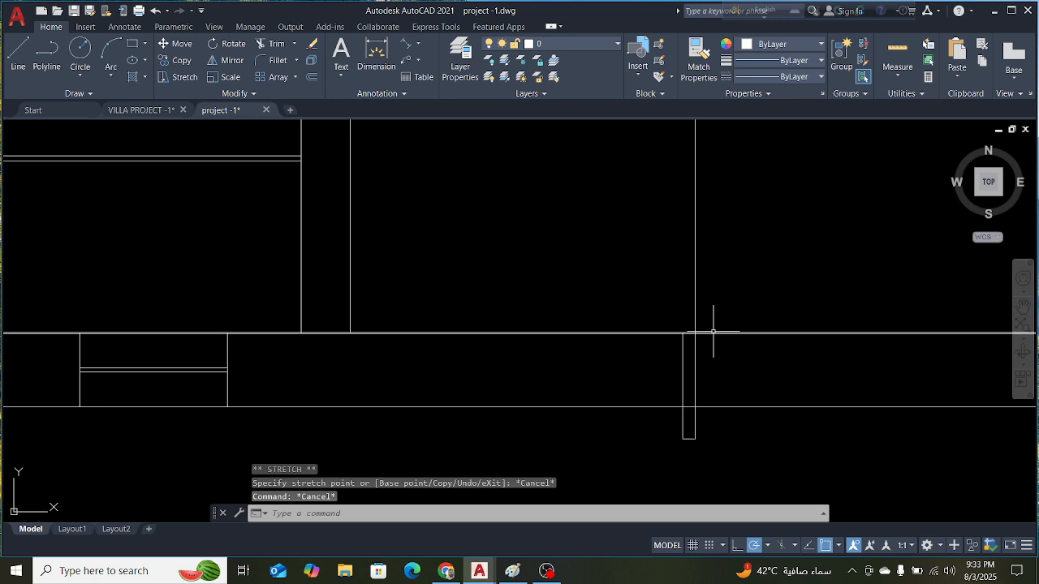
scroll(728, 336, up, 2)
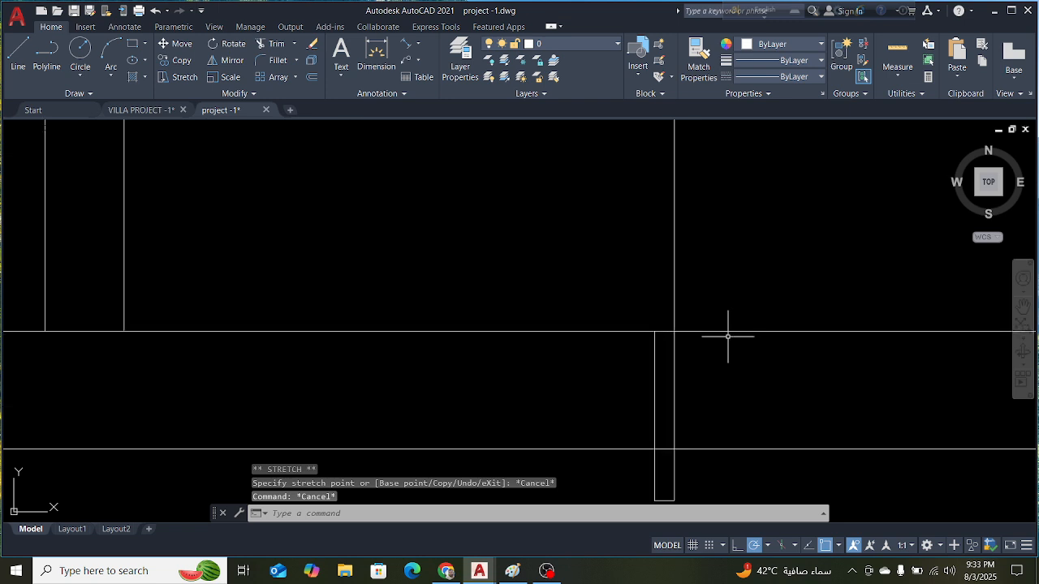
click(656, 357)
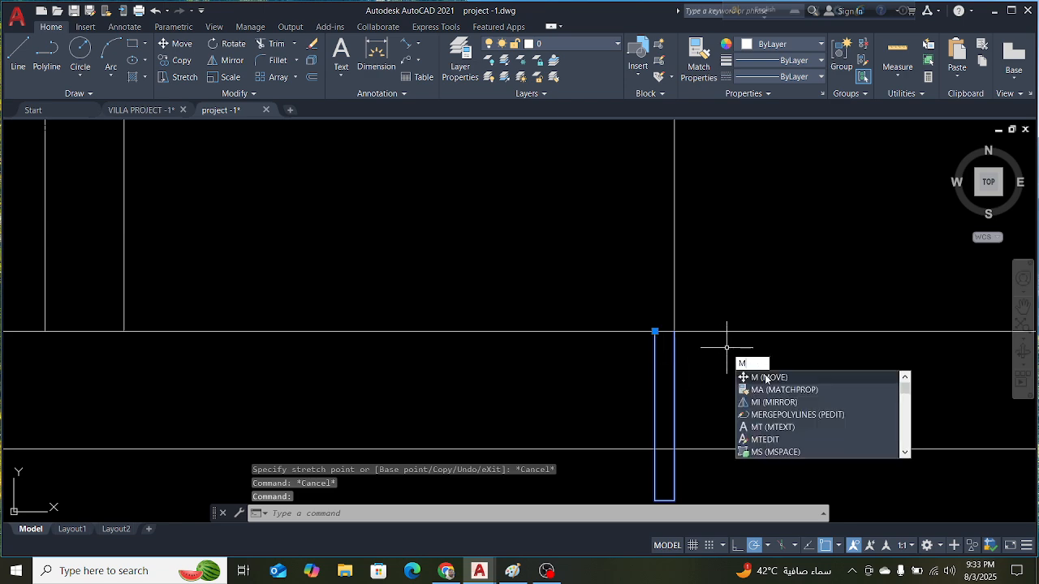
click(766, 377)
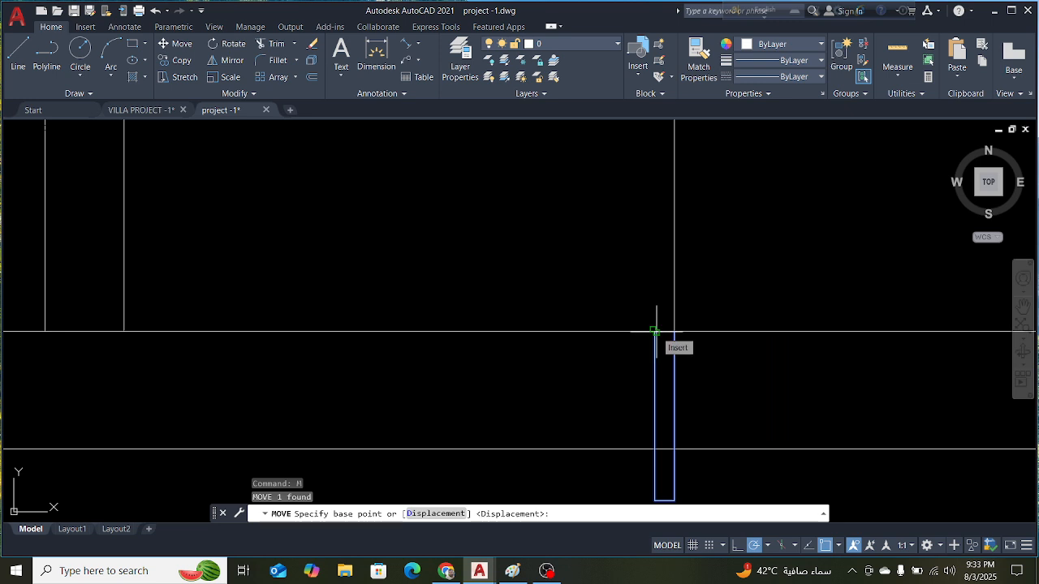
click(657, 332)
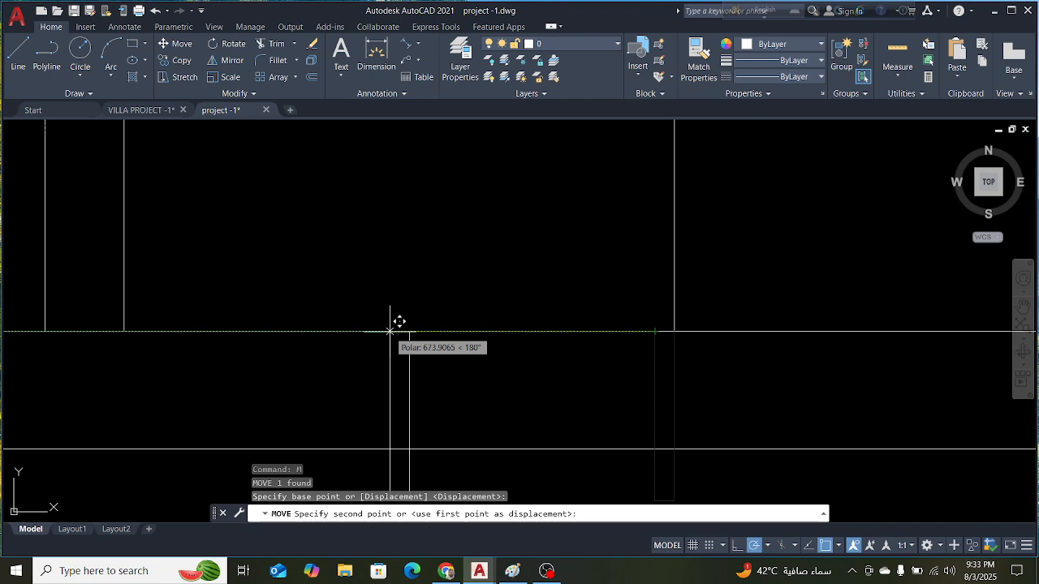
text(1)
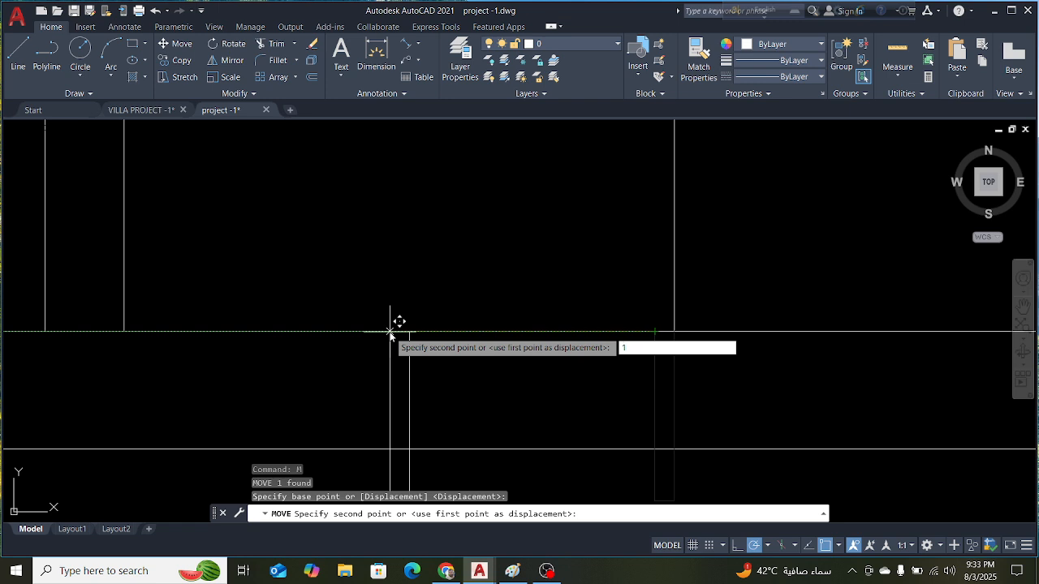
text(000)
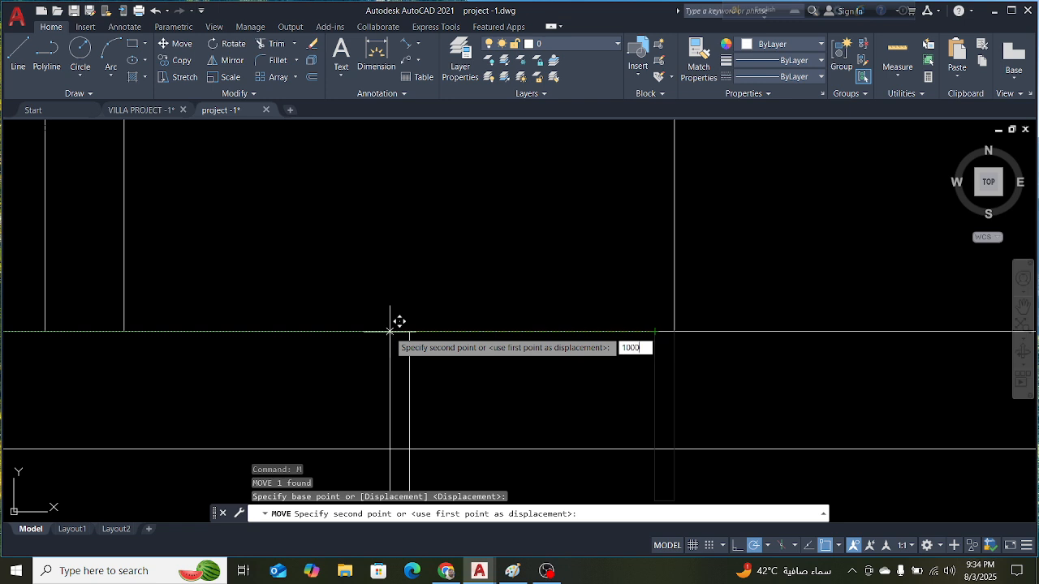
key(Return)
scroll(632, 310, down, 3)
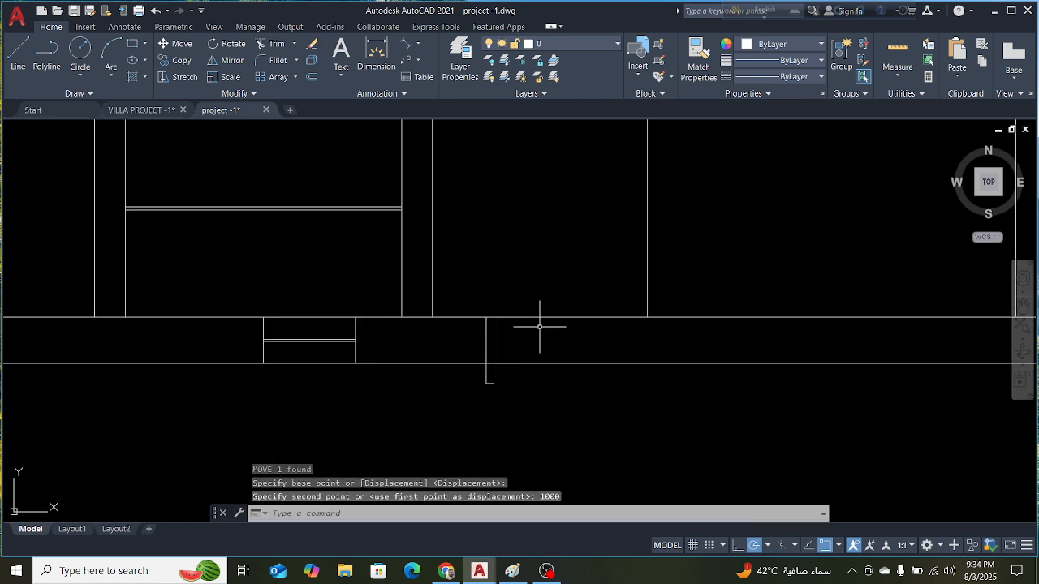
scroll(495, 332, up, 3)
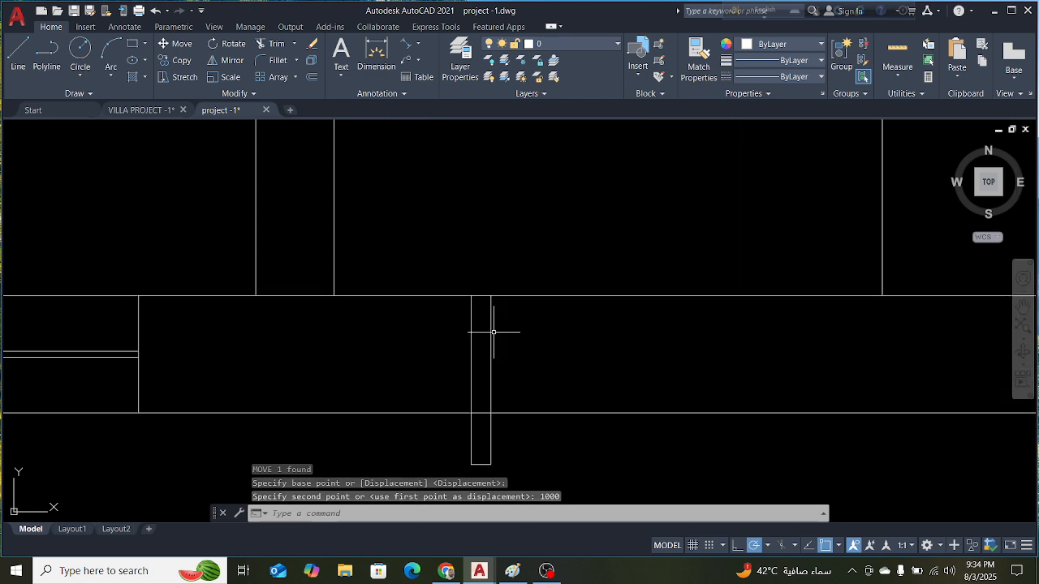
scroll(499, 346, down, 3)
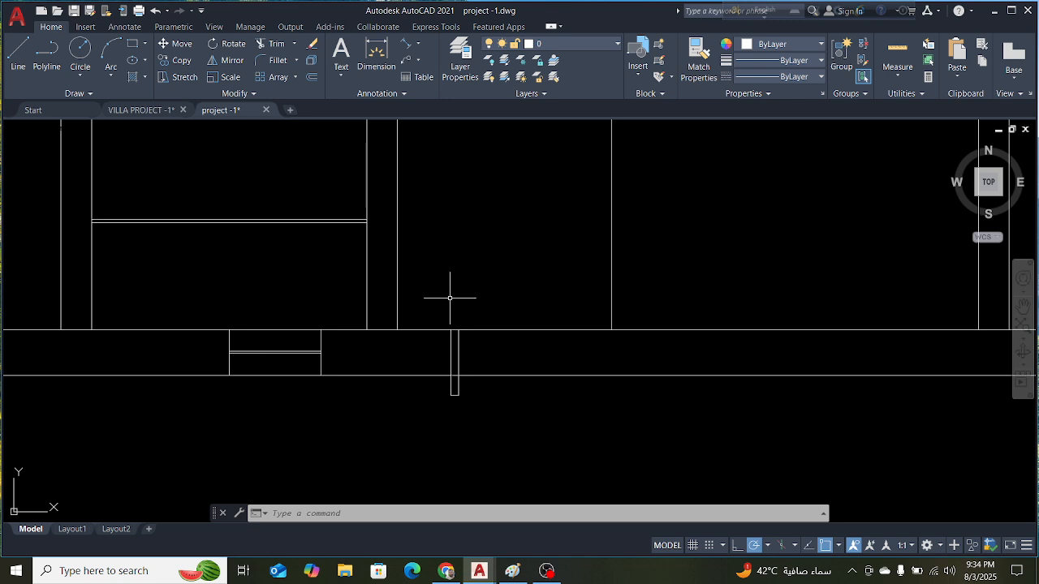
key(ctrl+z)
key(ctrl+z)
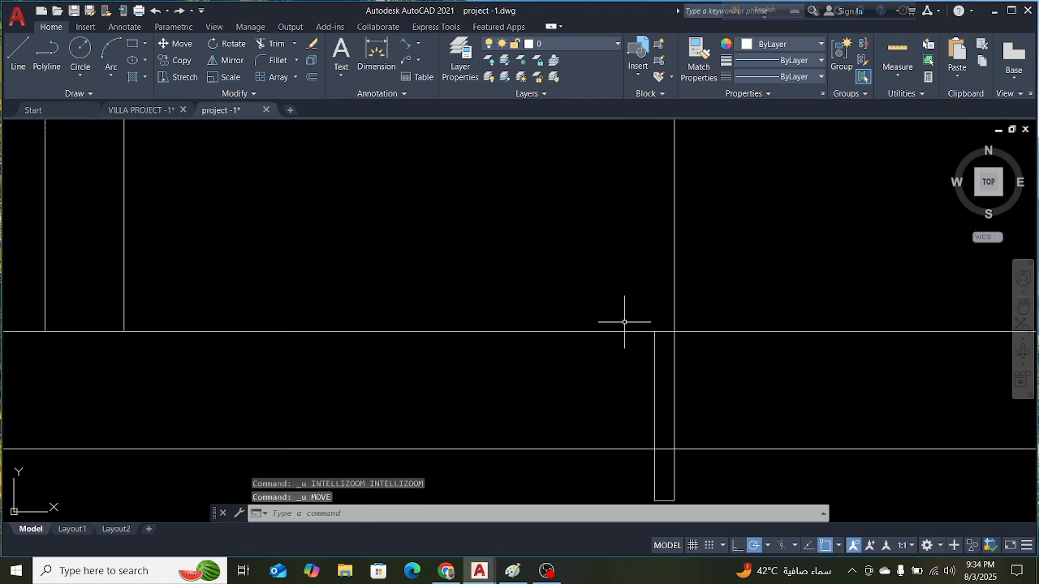
Copy the vertical jamb block 1000 to the left along the bottom wall's inner line, using its upper-left corner as base point
click(654, 360)
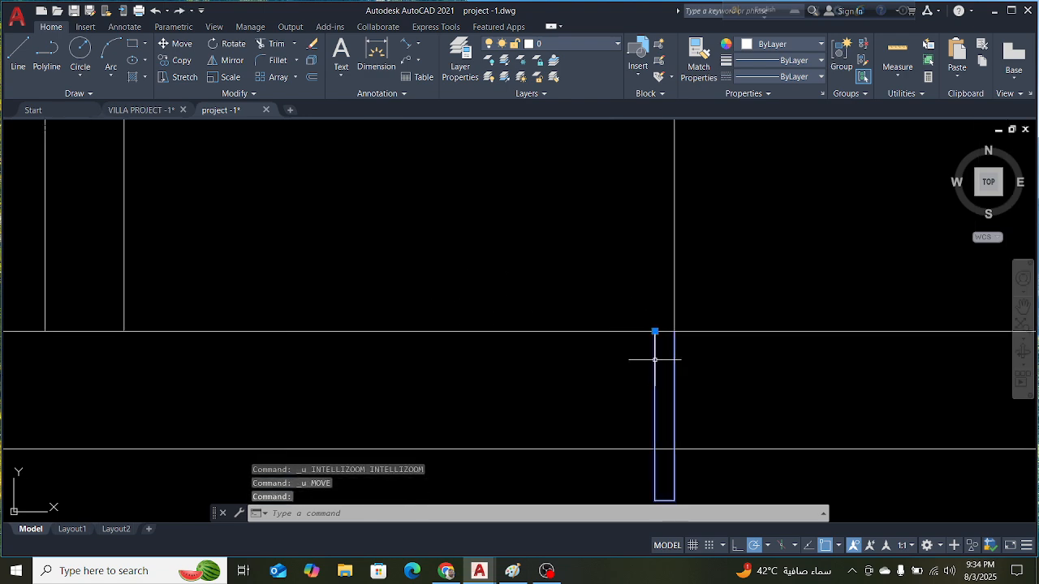
text(co)
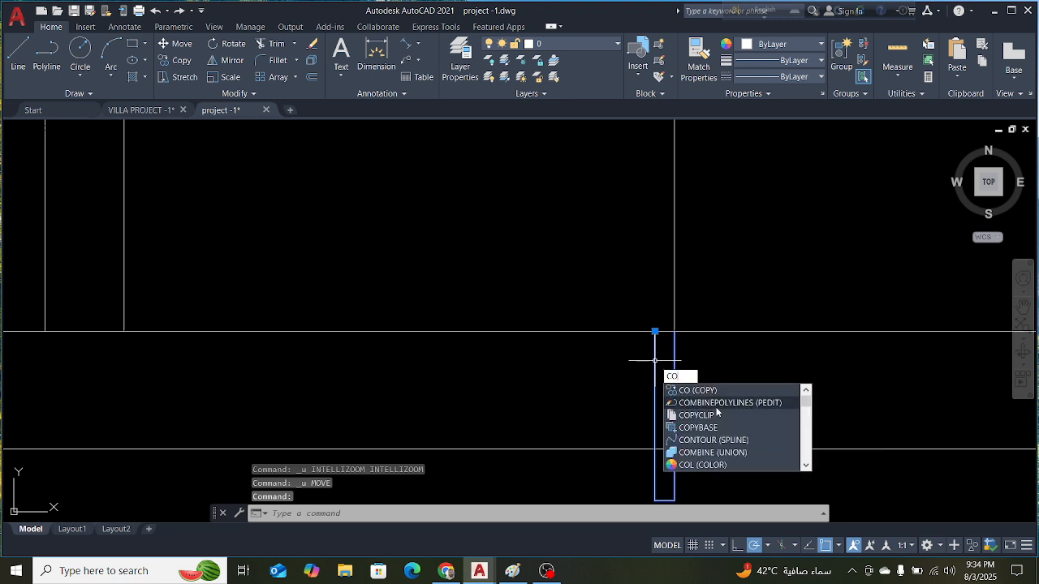
key(Return)
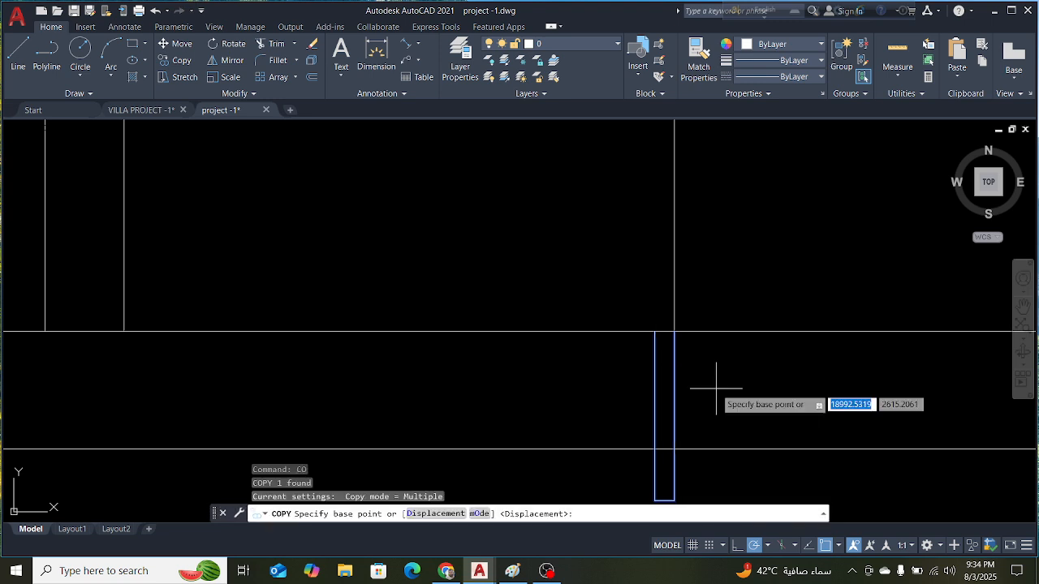
click(655, 331)
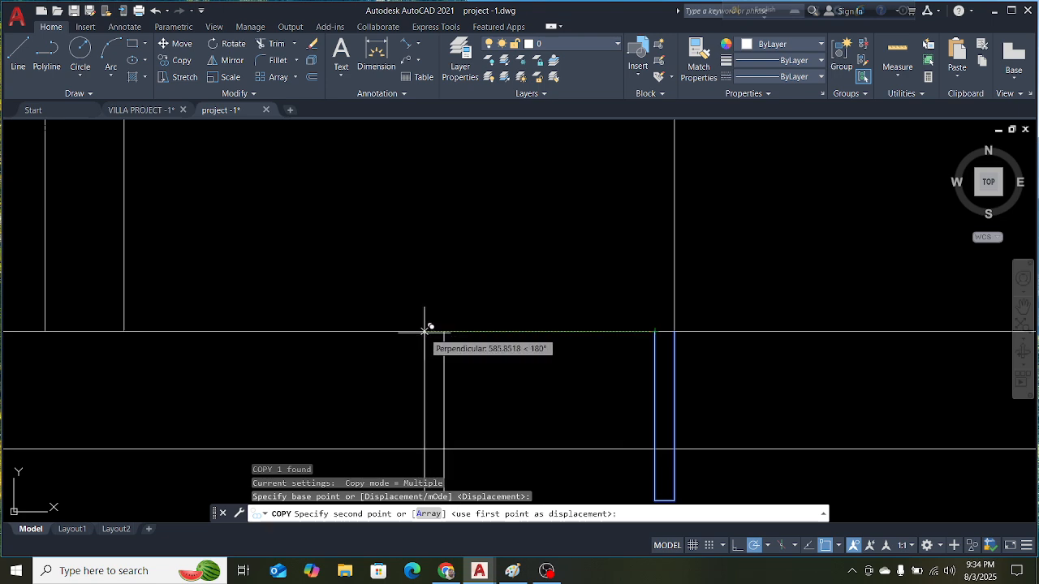
text(1000)
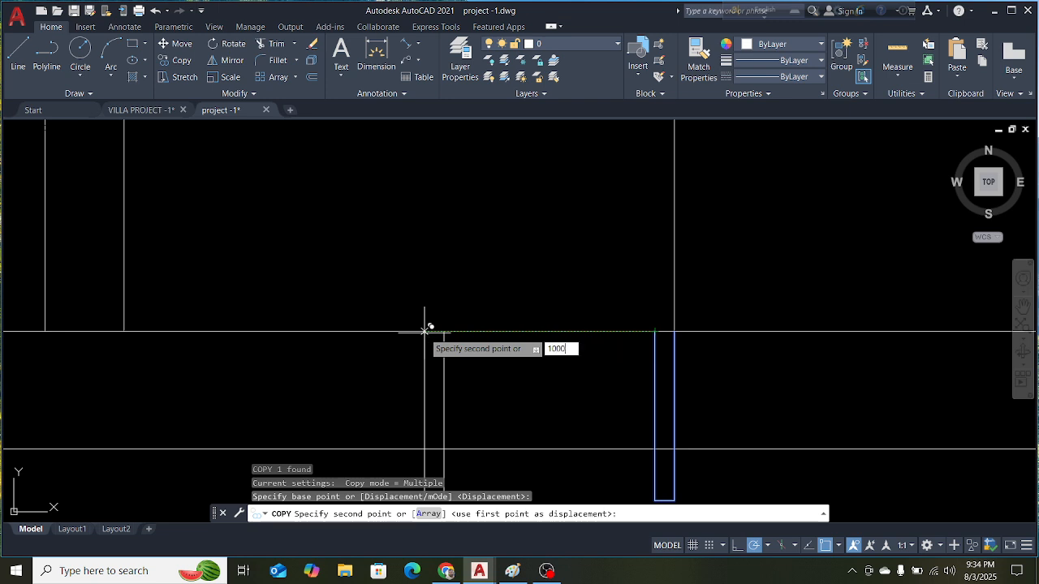
key(Return)
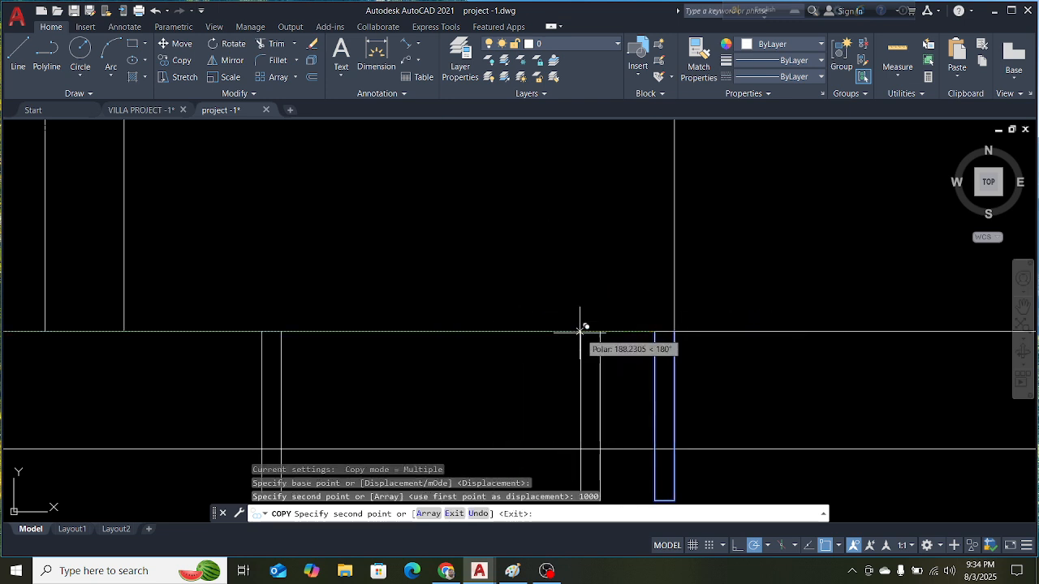
key(Escape)
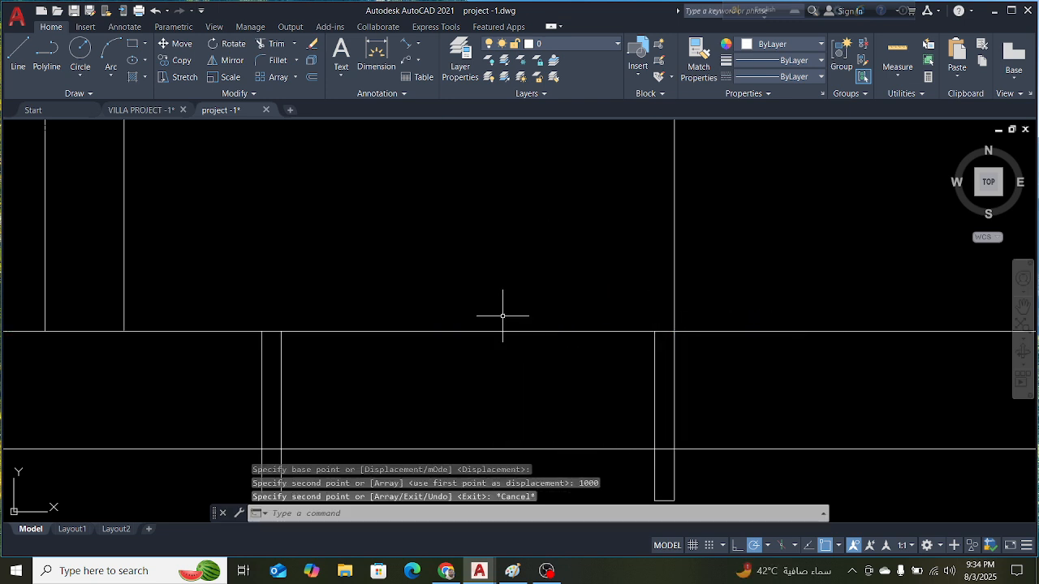
Measure the clear gap between the two jamb blocks along the wall's inner line with an aligned dimension, without placing it
click(406, 44)
click(281, 331)
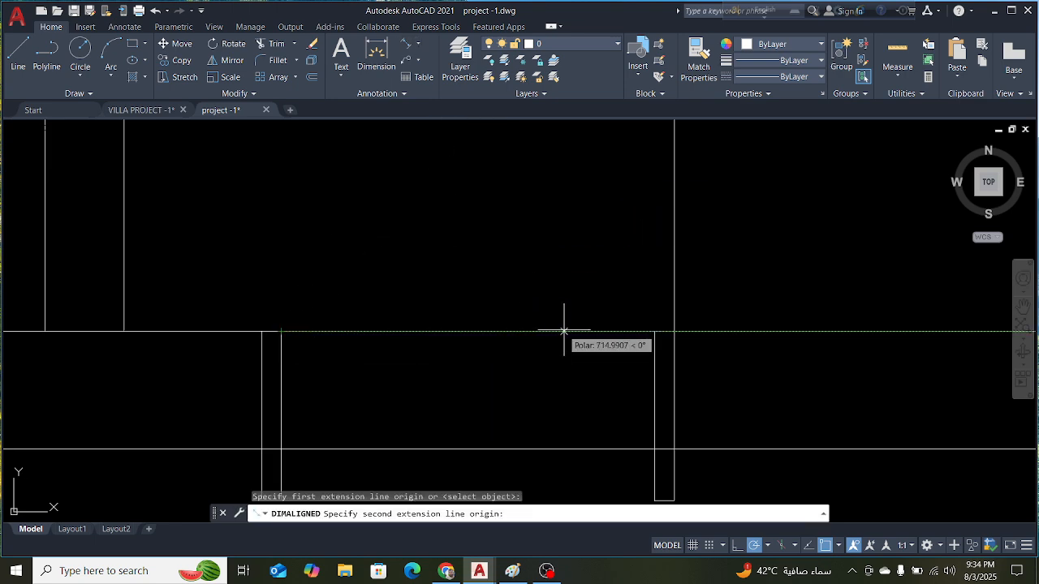
click(654, 331)
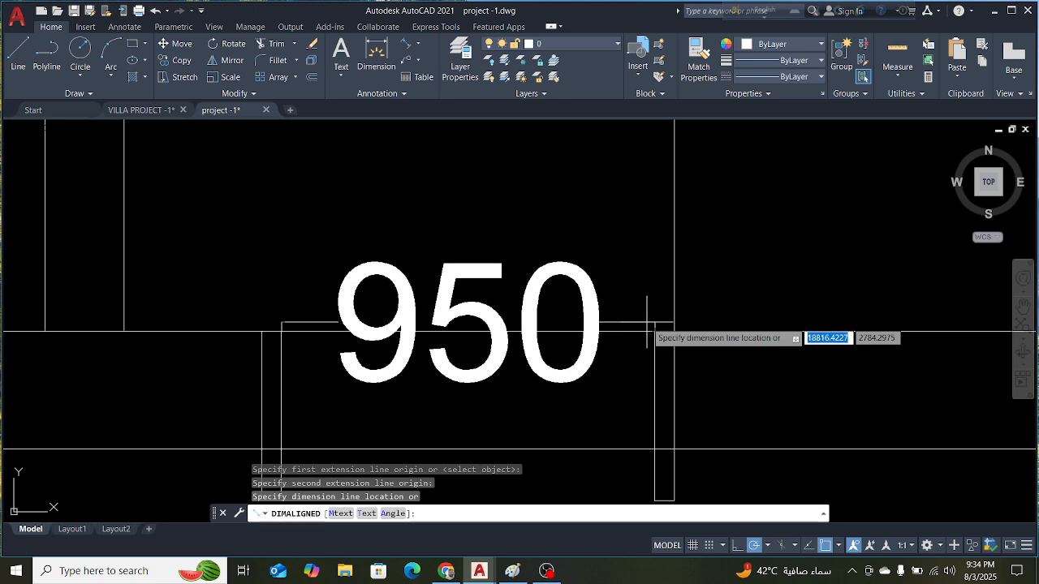
key(Escape)
key(Escape)
key(Escape)
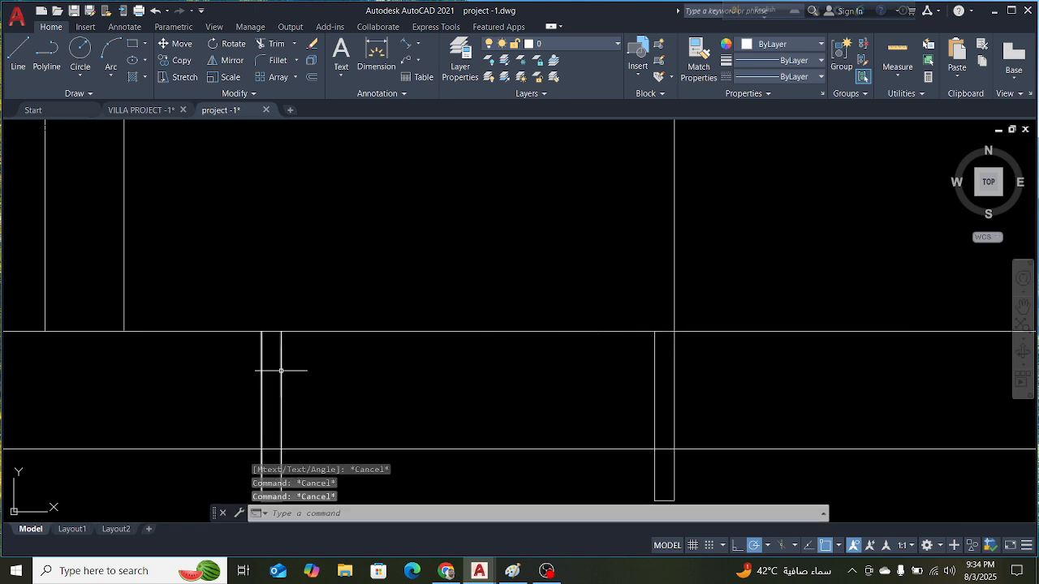
Delete the copied jamb block at the left side of the window opening
click(280, 371)
key(Delete)
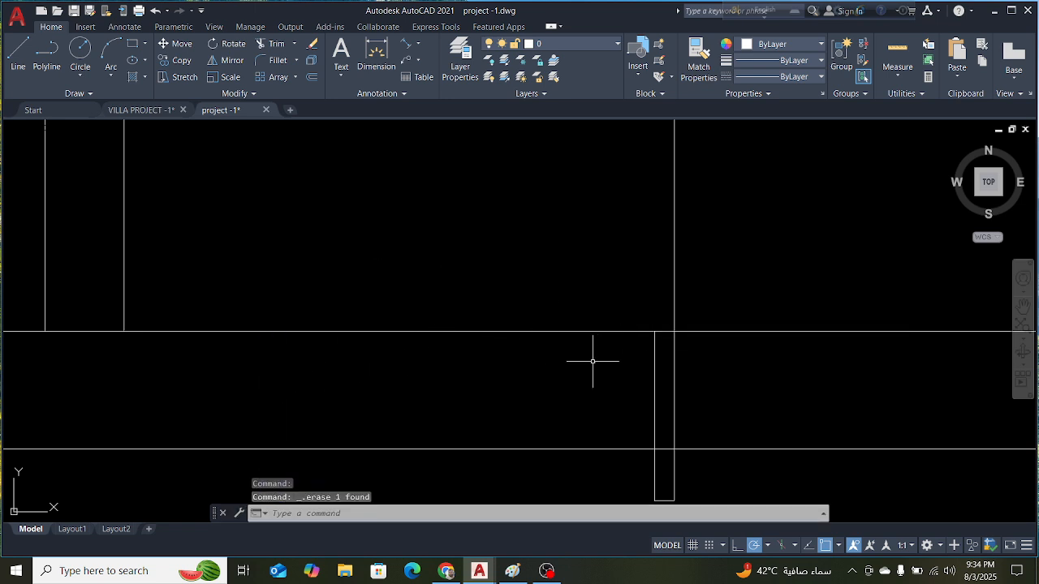
scroll(551, 359, down, 4)
scroll(587, 366, up, 5)
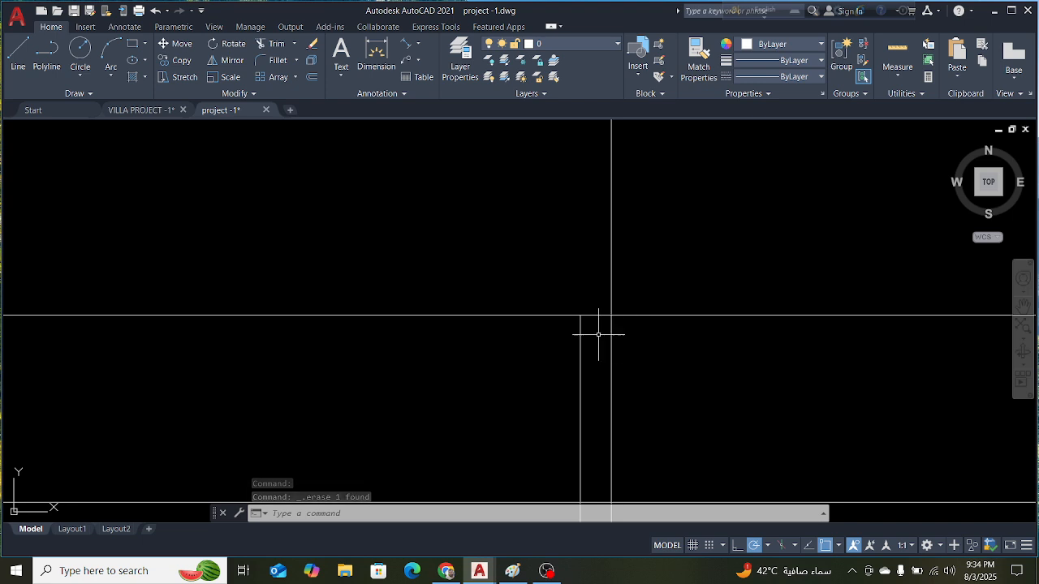
scroll(571, 343, down, 2)
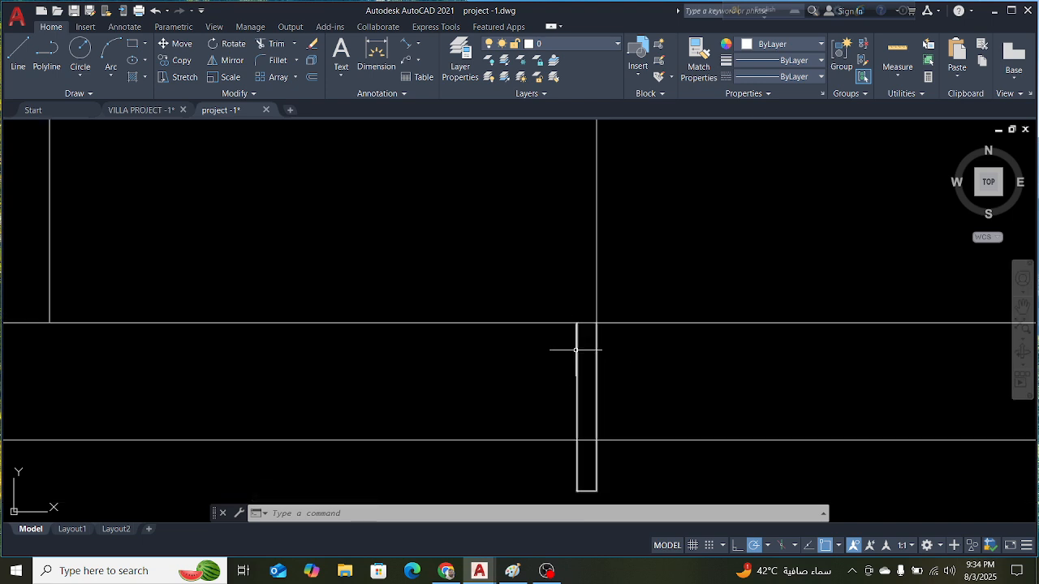
click(576, 350)
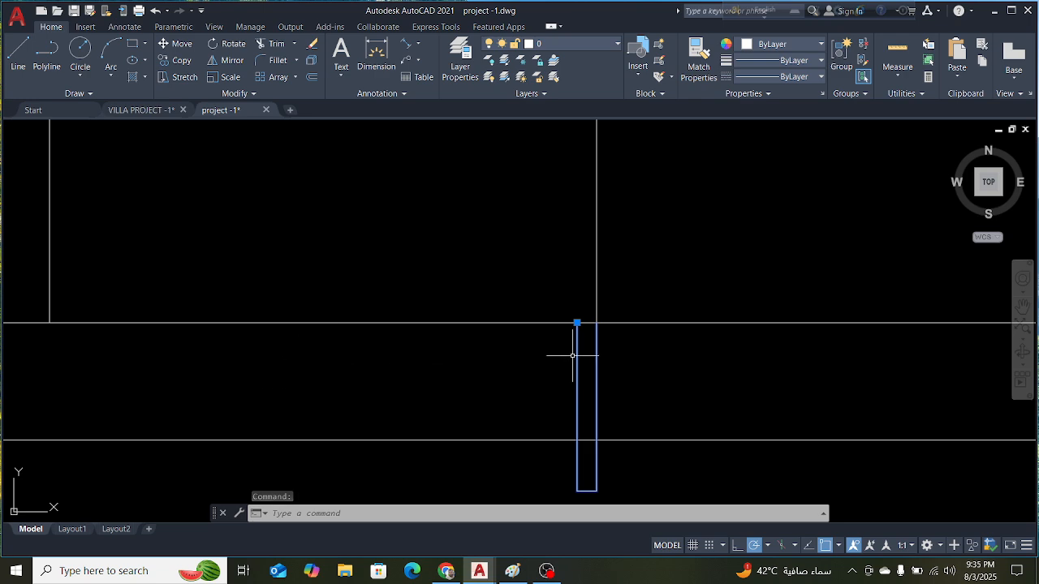
key(Escape)
key(Escape)
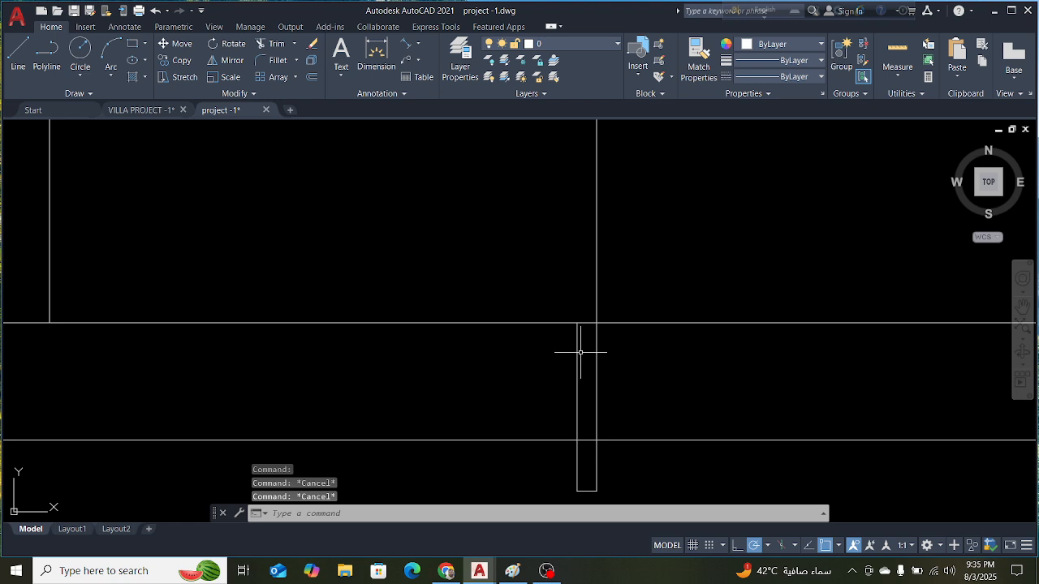
click(577, 351)
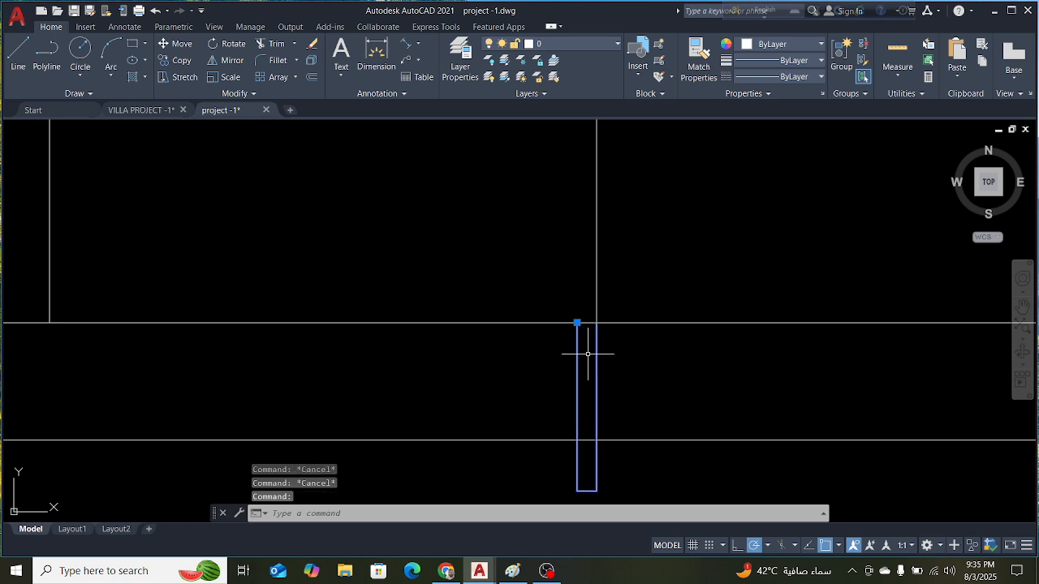
text(c)
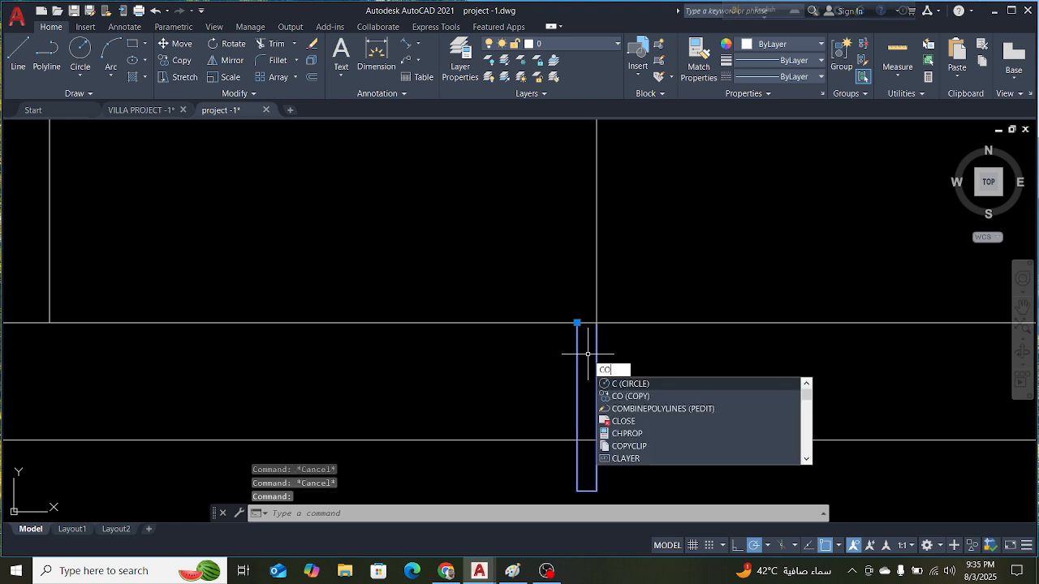
key(Return)
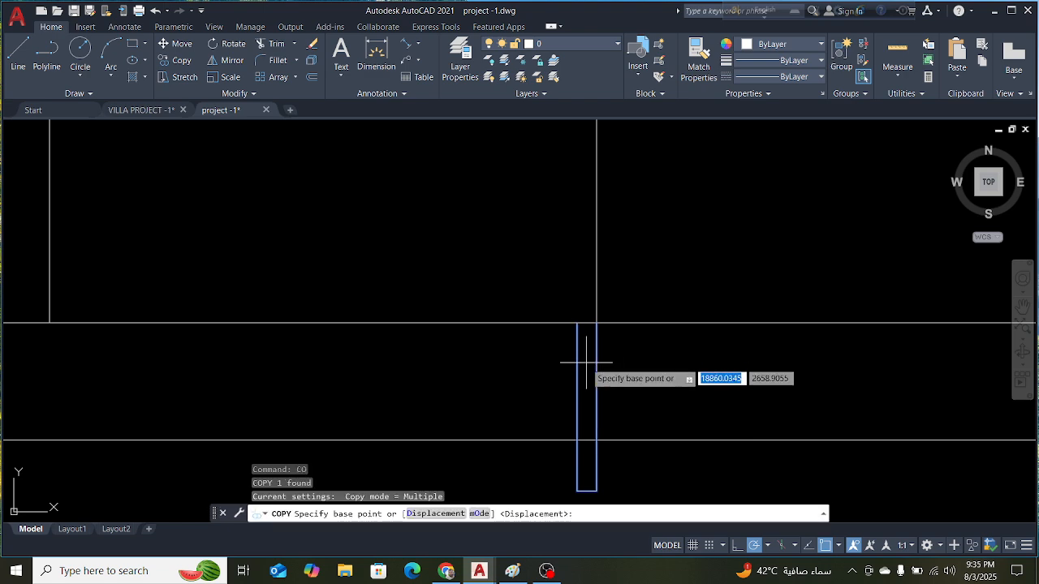
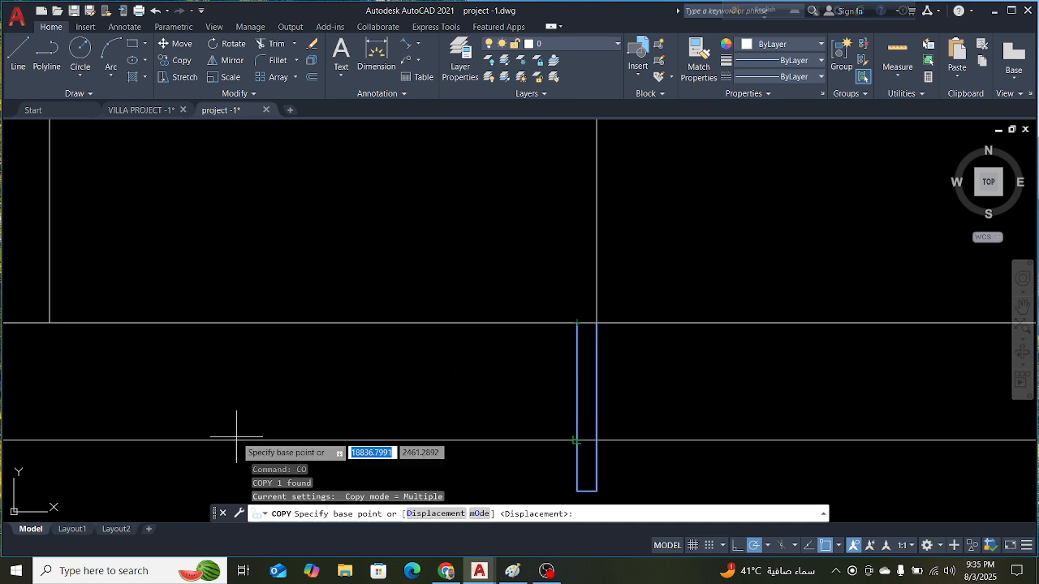
scroll(712, 341, up, 2)
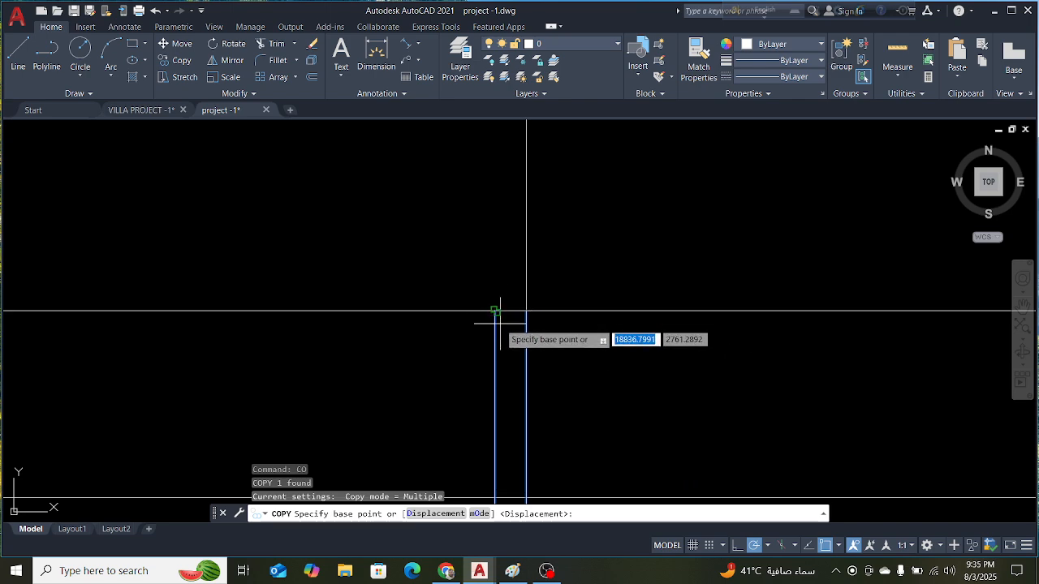
scroll(560, 318, down, 2)
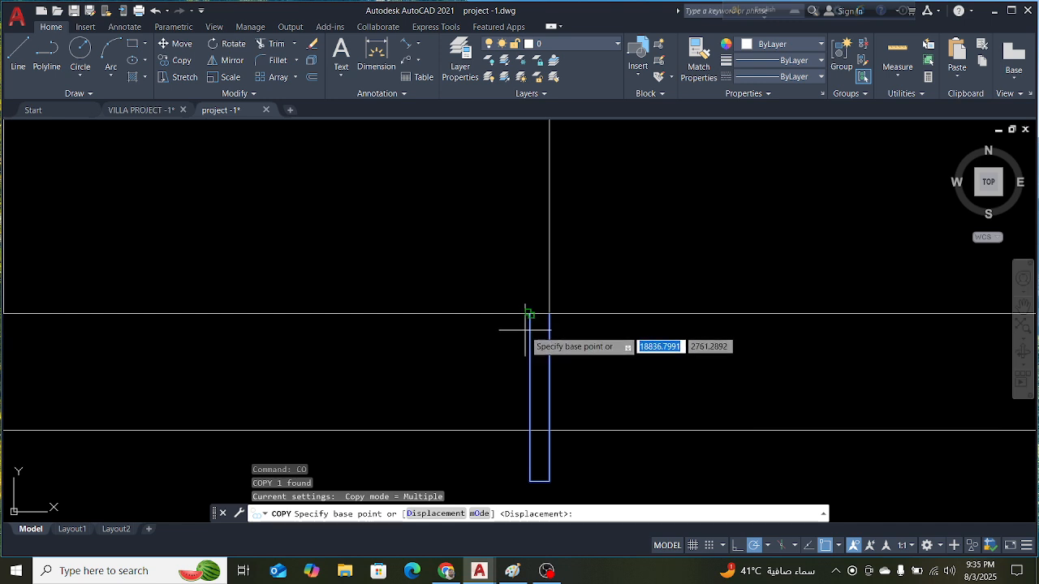
key(Escape)
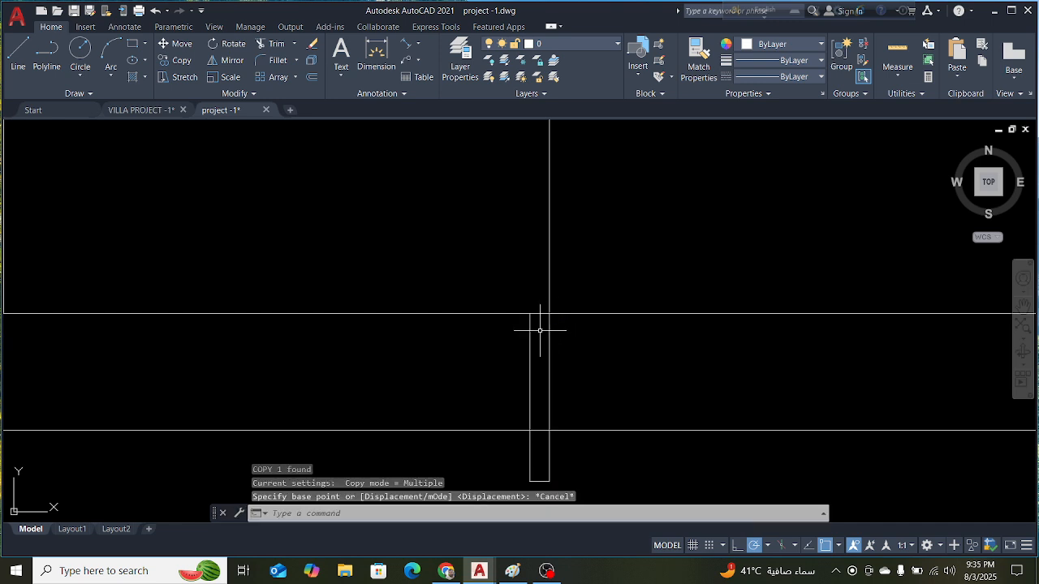
key(Escape)
key(Escape)
scroll(530, 329, down, 2)
scroll(552, 312, up, 2)
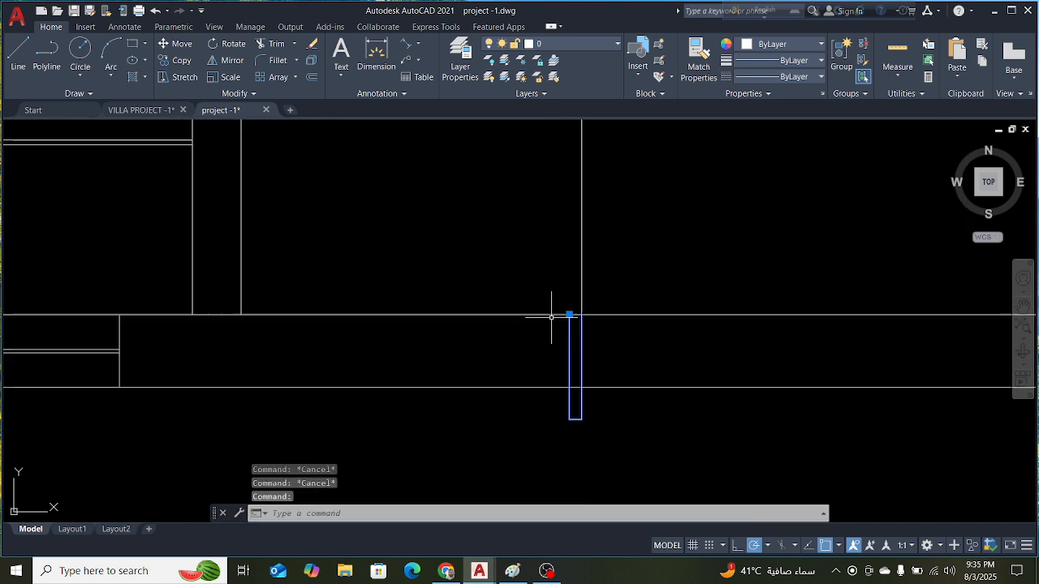
key(Escape)
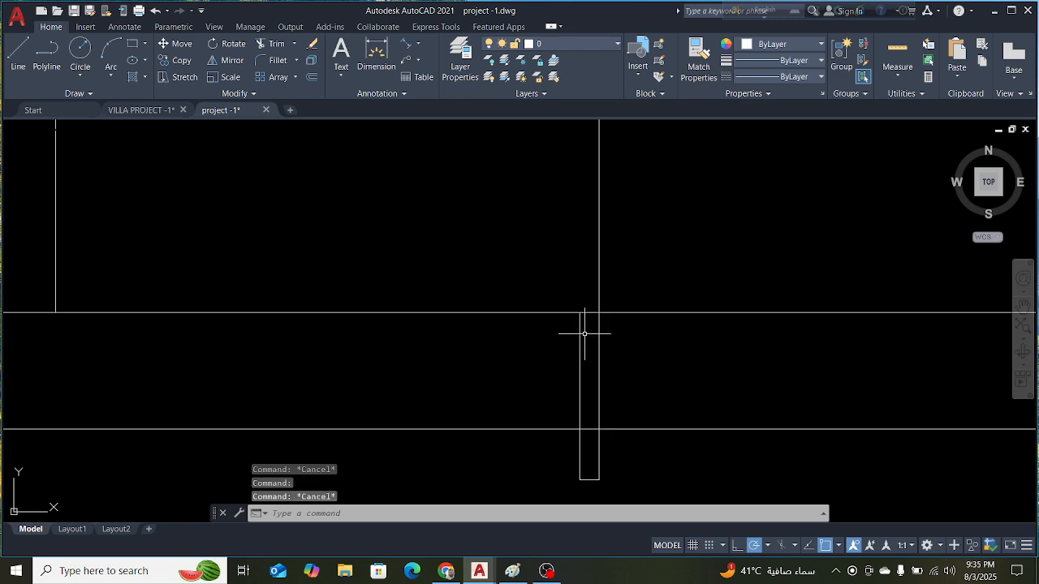
Copy the vertical jamb block 1000 to the left along the bottom wall's inner line, using its upper-left corner as base point
click(580, 332)
text(co)
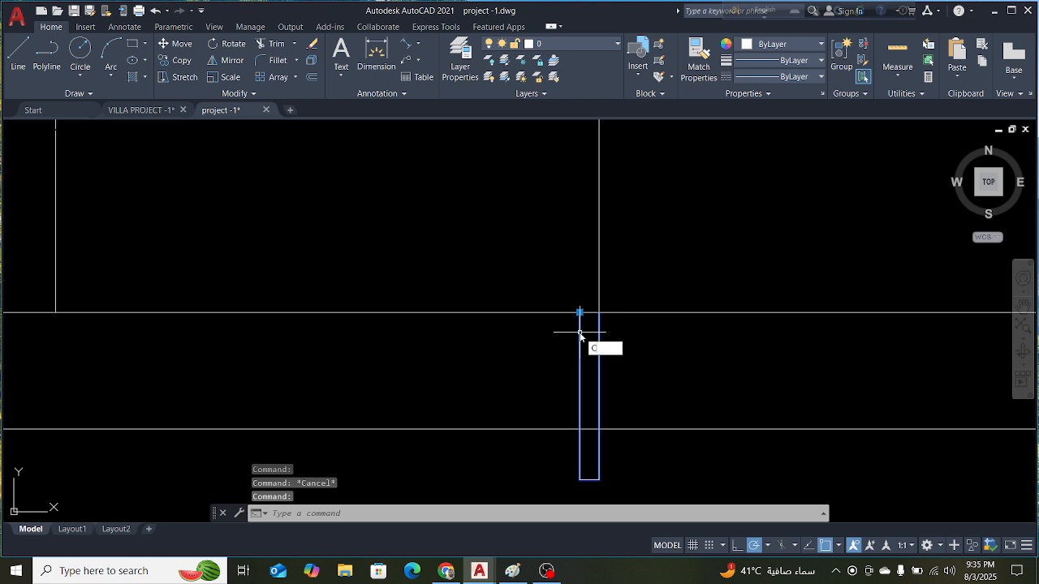
key(Return)
click(579, 313)
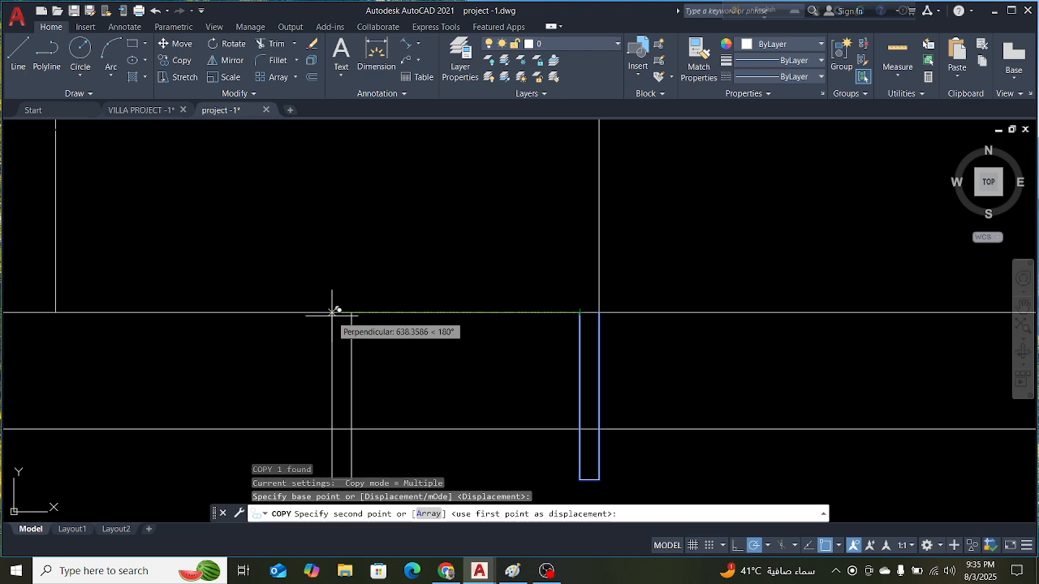
text(1)
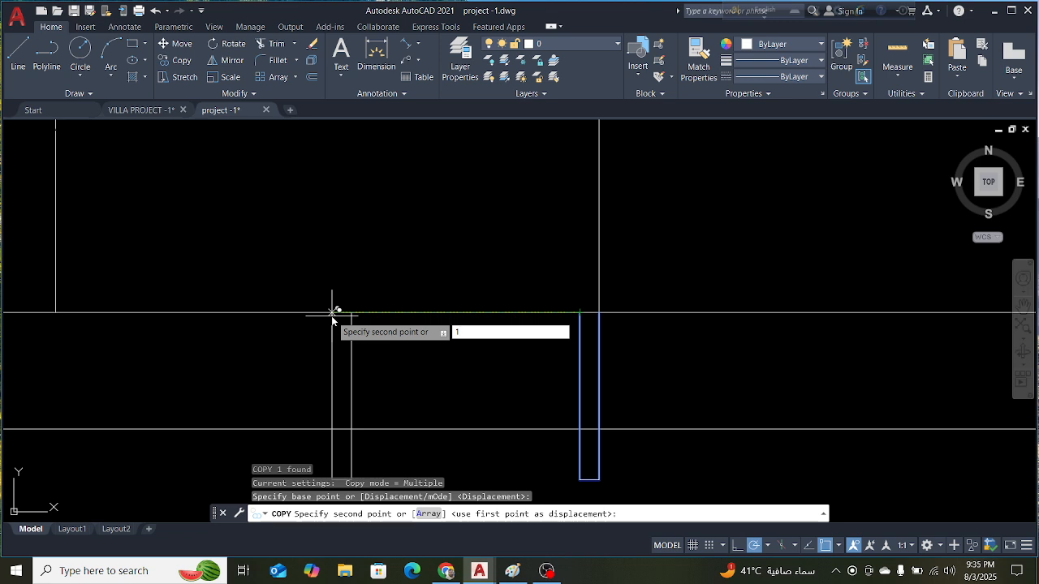
text(000)
key(Return)
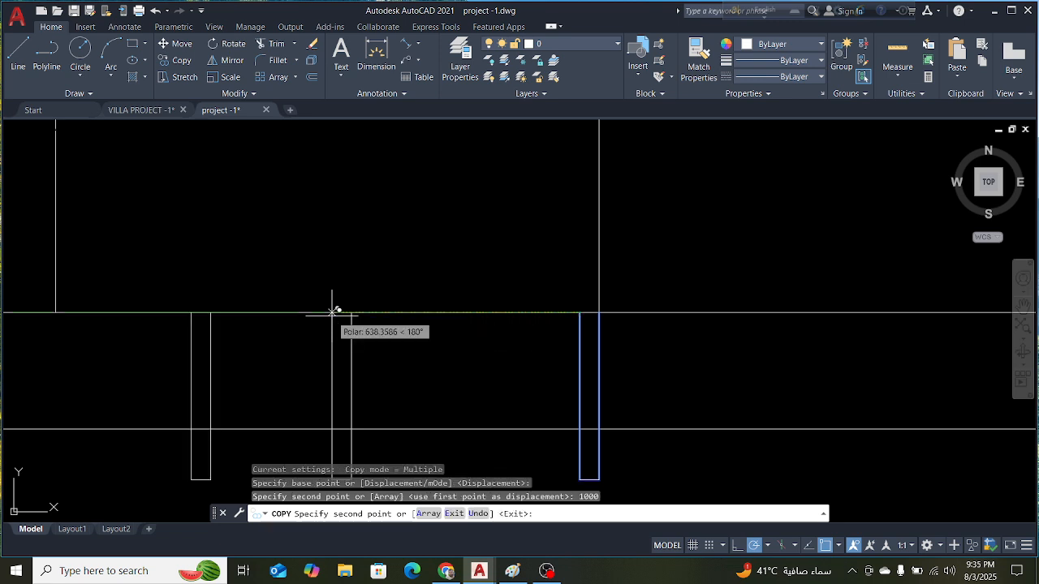
key(Escape)
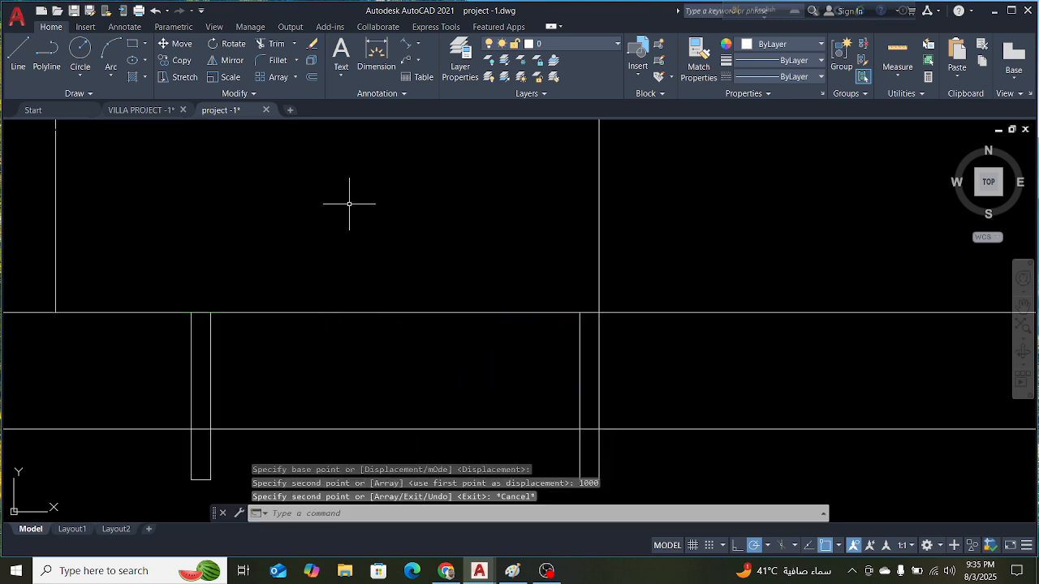
Measure the clear gap between the facing sides of the two jamb blocks with an aligned dimension, without placing it
click(406, 59)
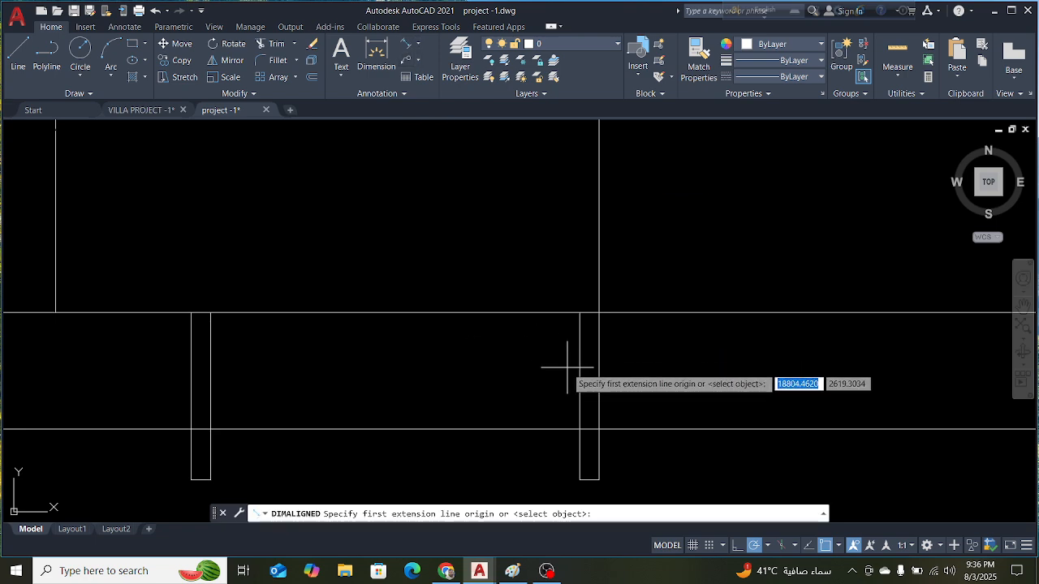
click(579, 396)
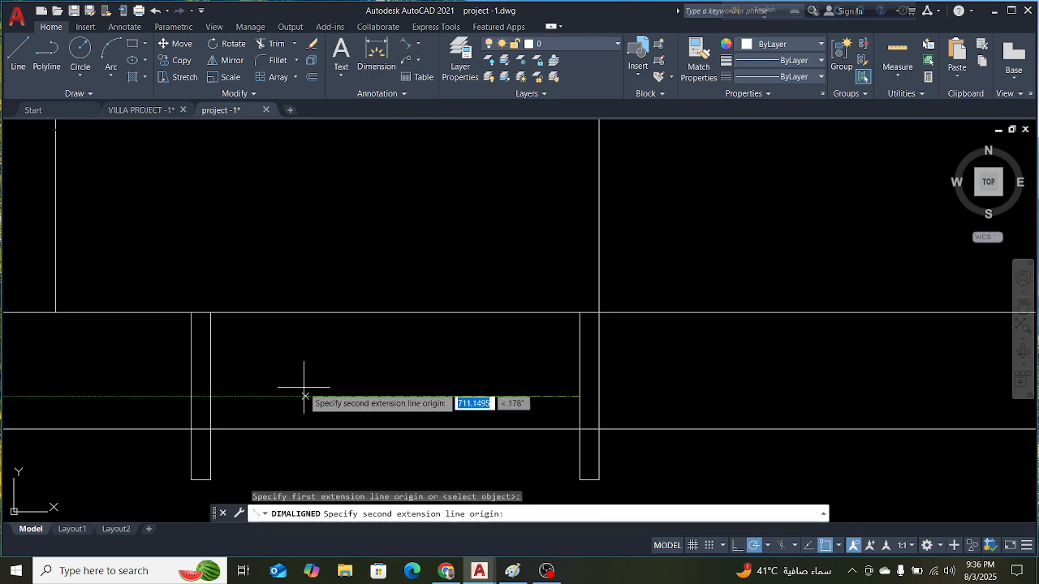
click(210, 396)
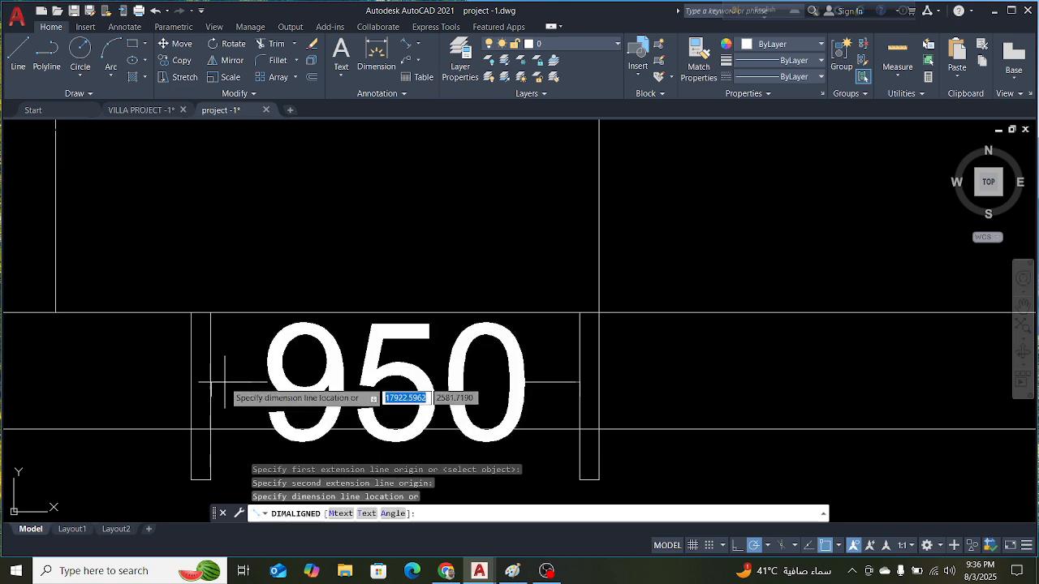
key(Escape)
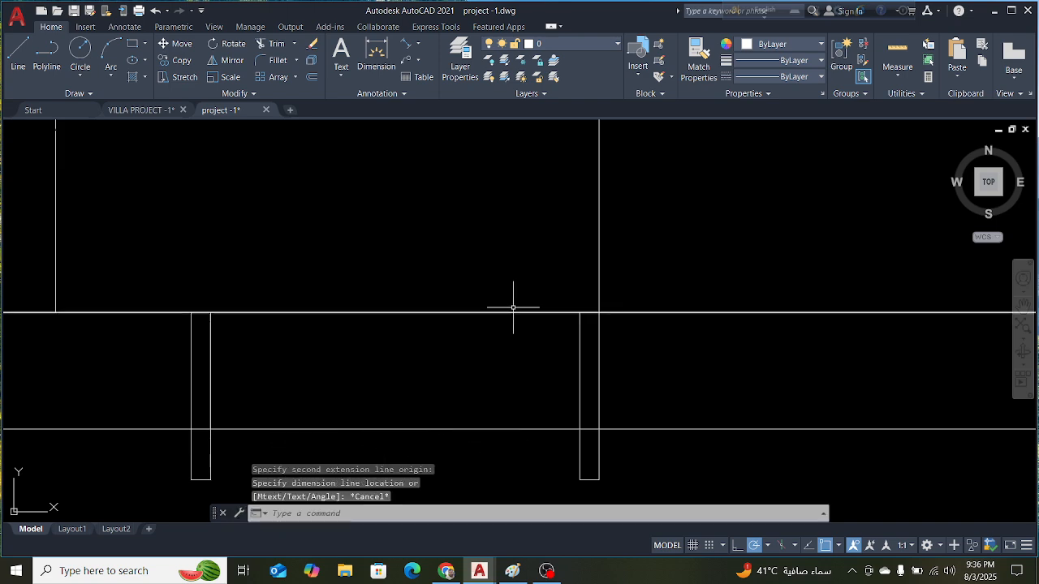
Measure between the upper-left corners of the two jamb blocks with an aligned dimension, without placing it
click(408, 45)
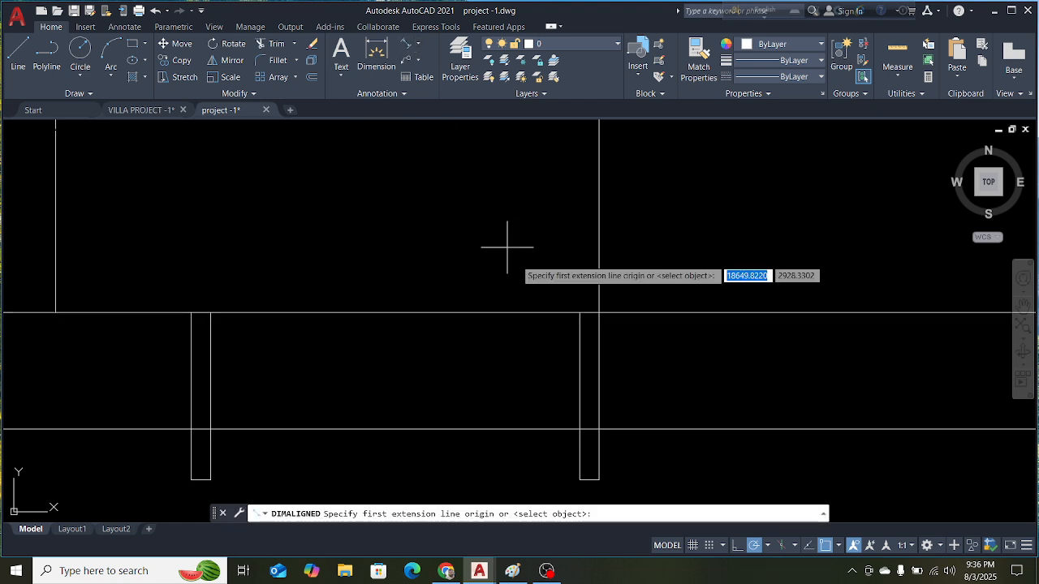
click(580, 314)
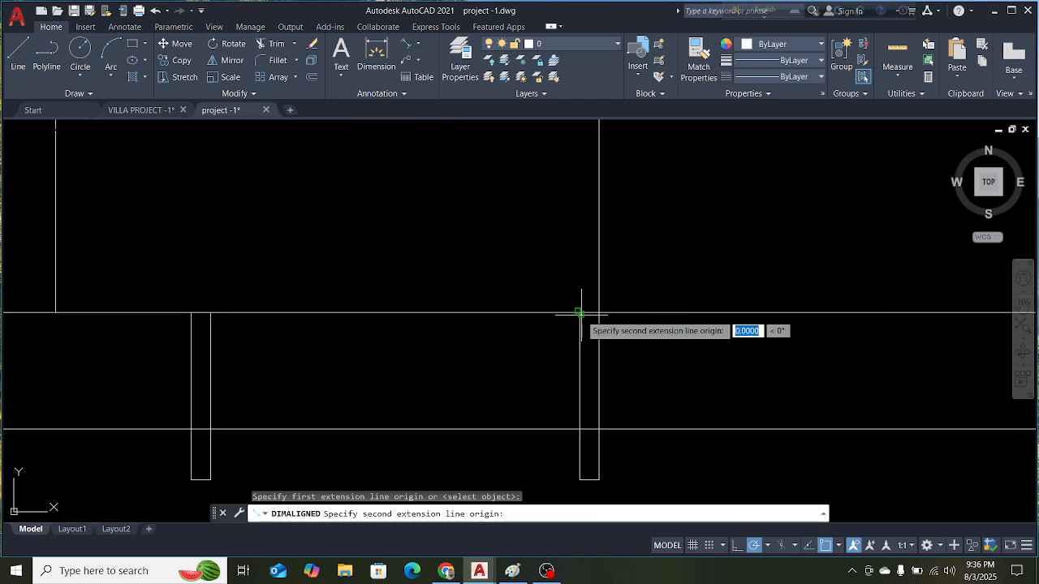
click(192, 313)
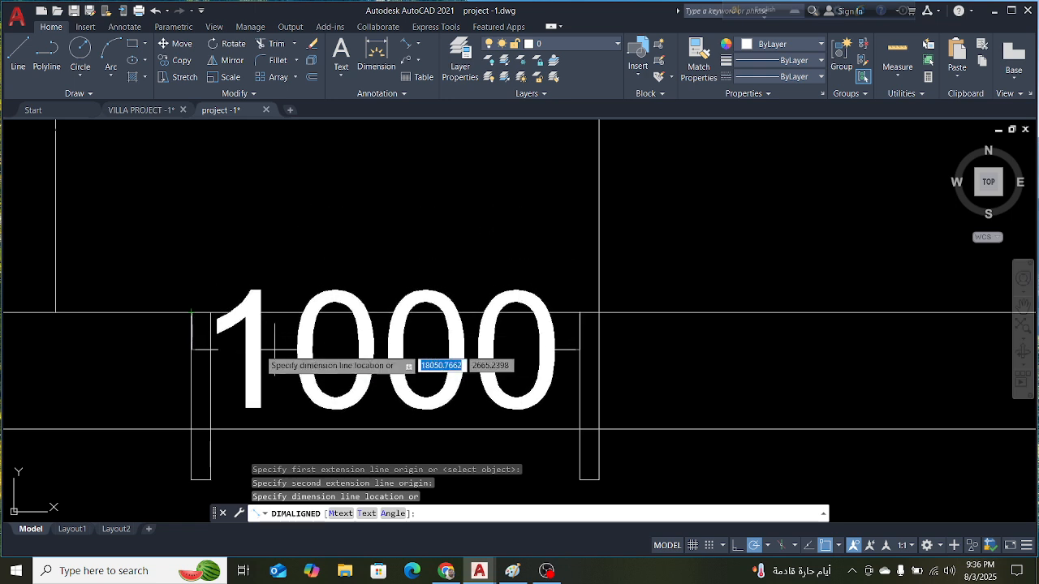
key(Escape)
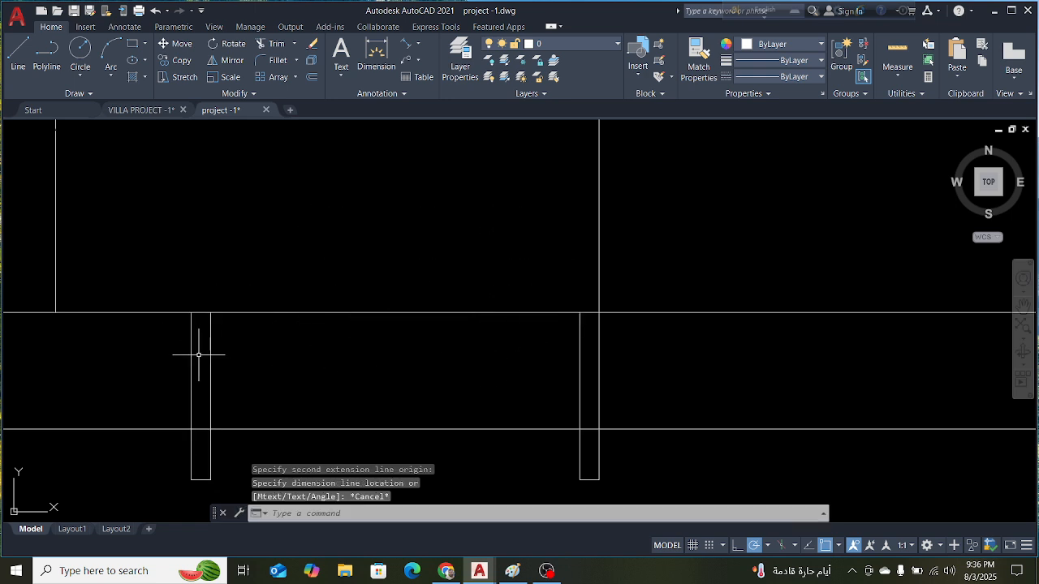
Delete the left copy of the jamb block, leaving the original beside the vertical wall line
click(211, 343)
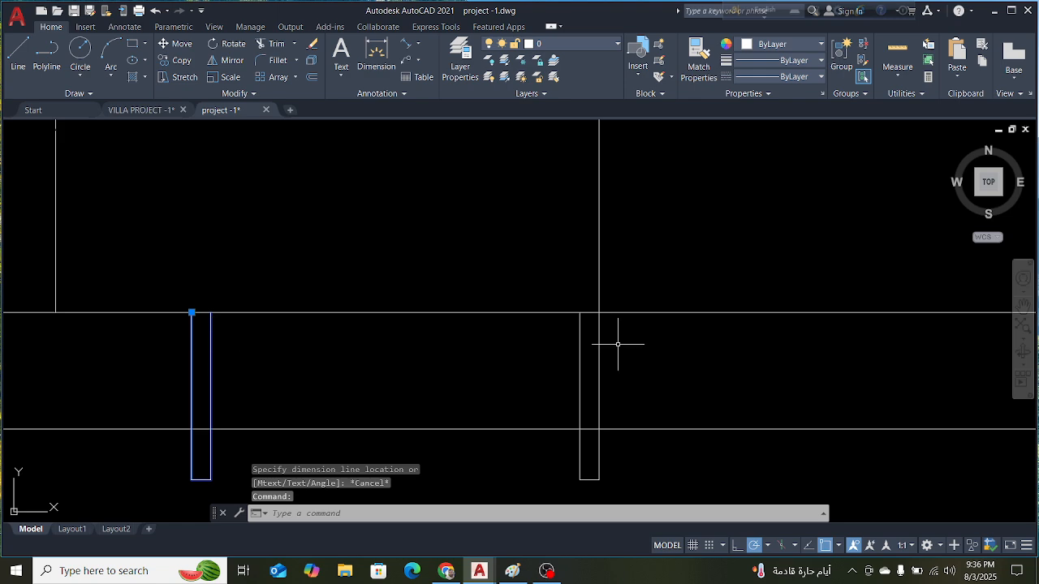
click(581, 368)
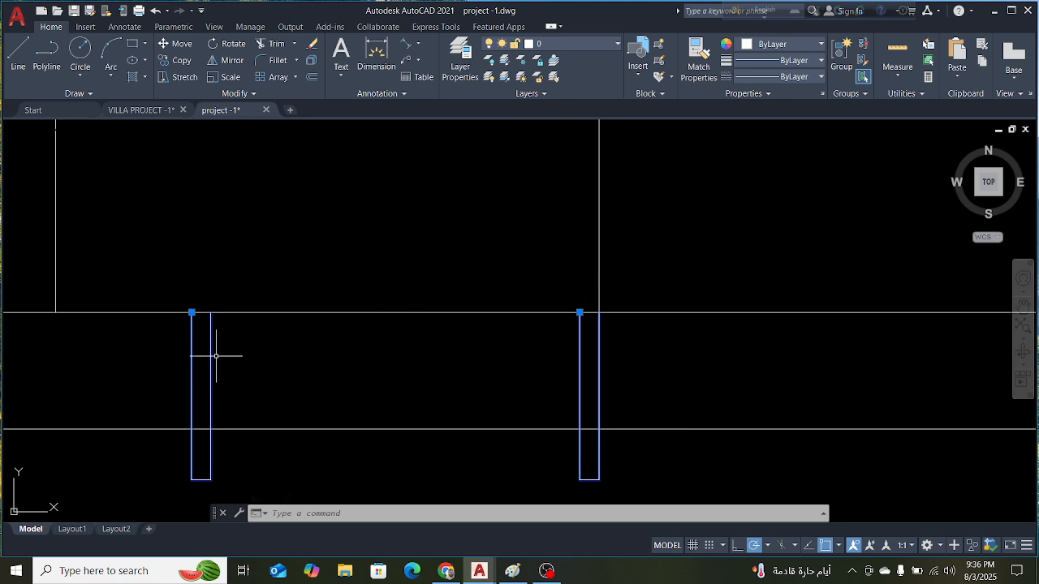
key(Escape)
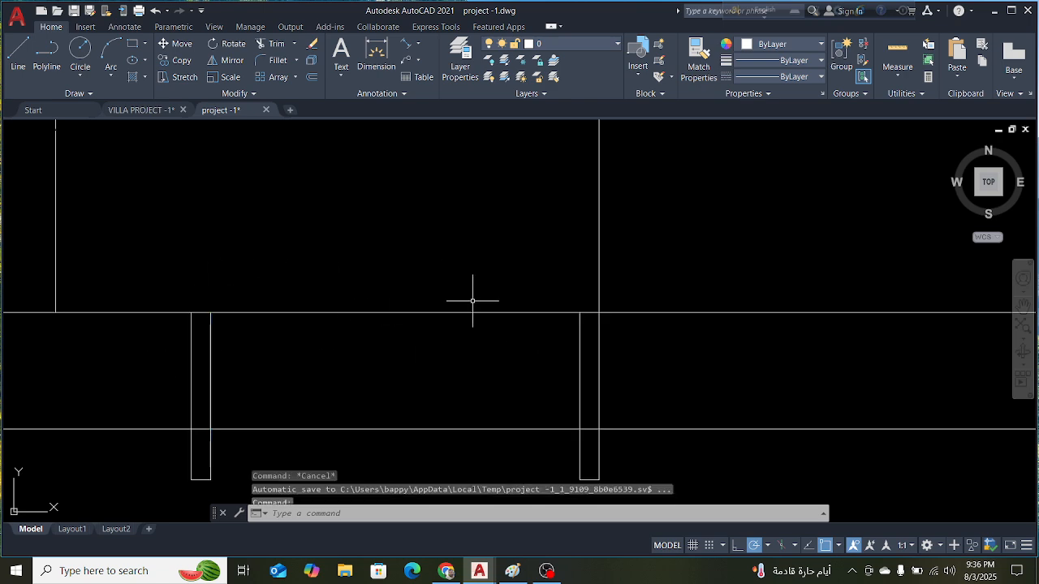
click(211, 347)
key(Delete)
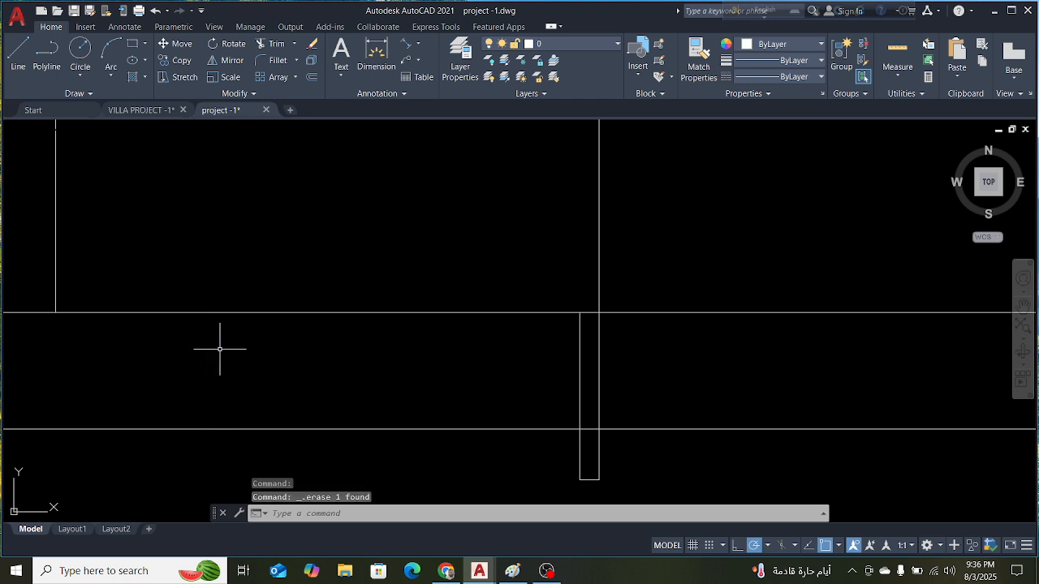
Copy the remaining jamb block 1050 to the left along the bottom wall's inner line, using its upper-left corner as base point
click(578, 351)
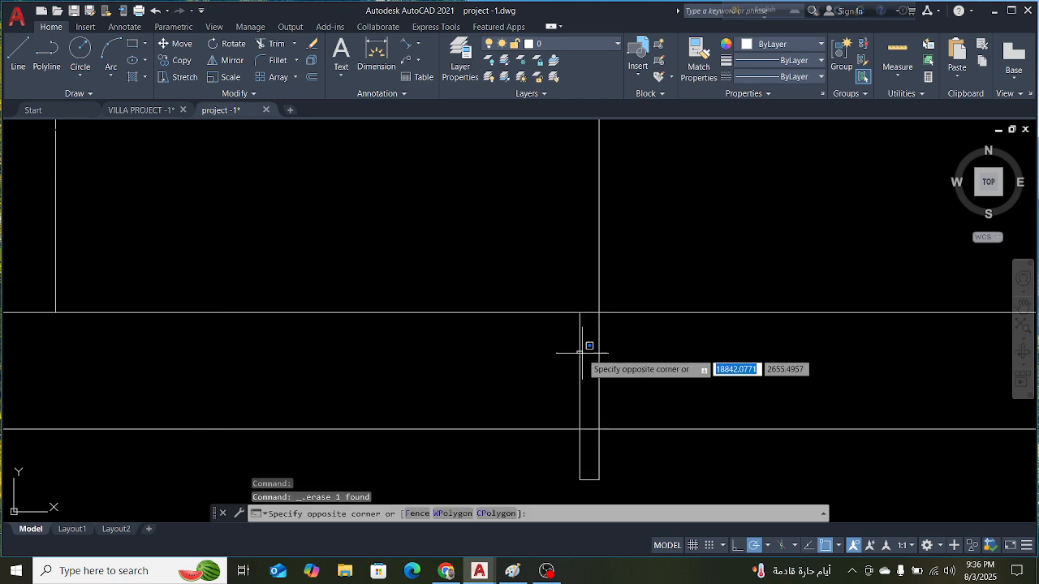
click(579, 352)
text(C)
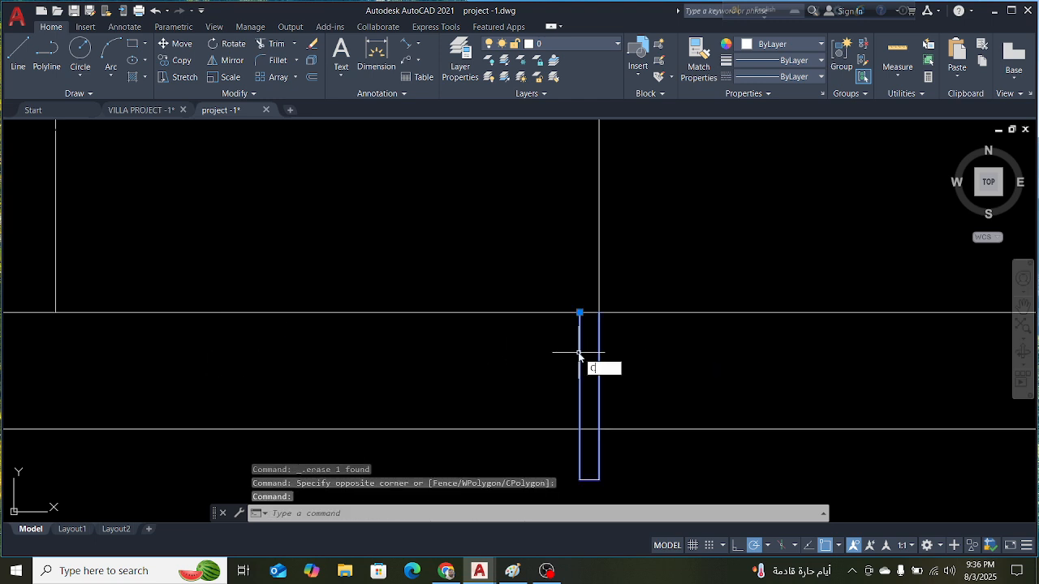
text(O)
key(Return)
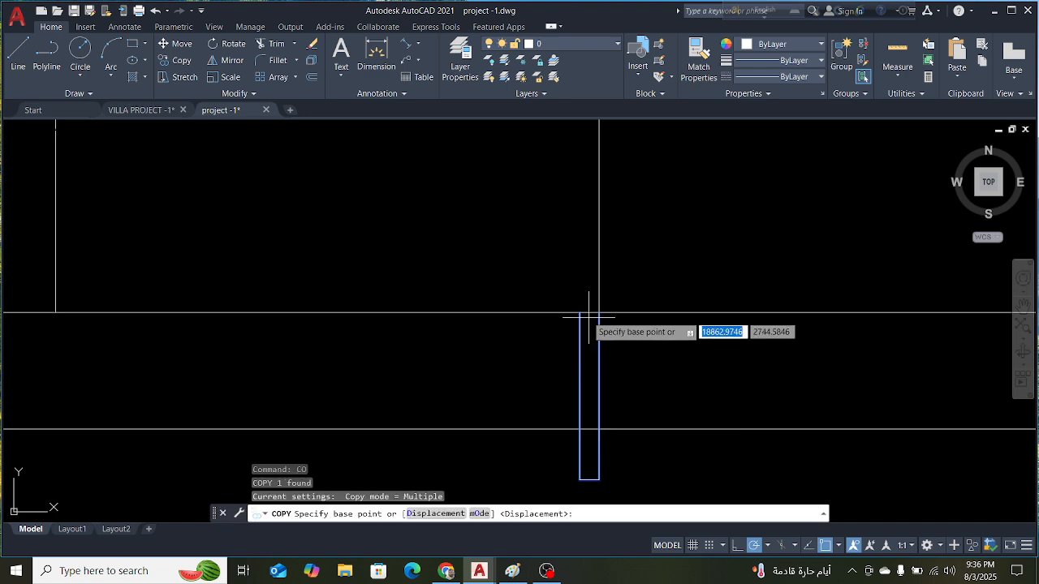
click(579, 313)
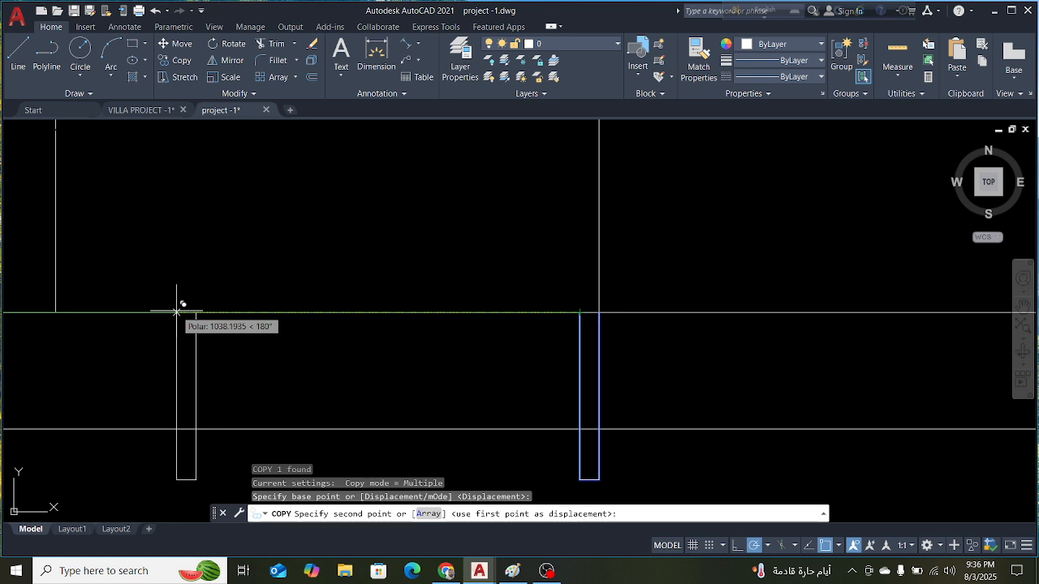
text(10)
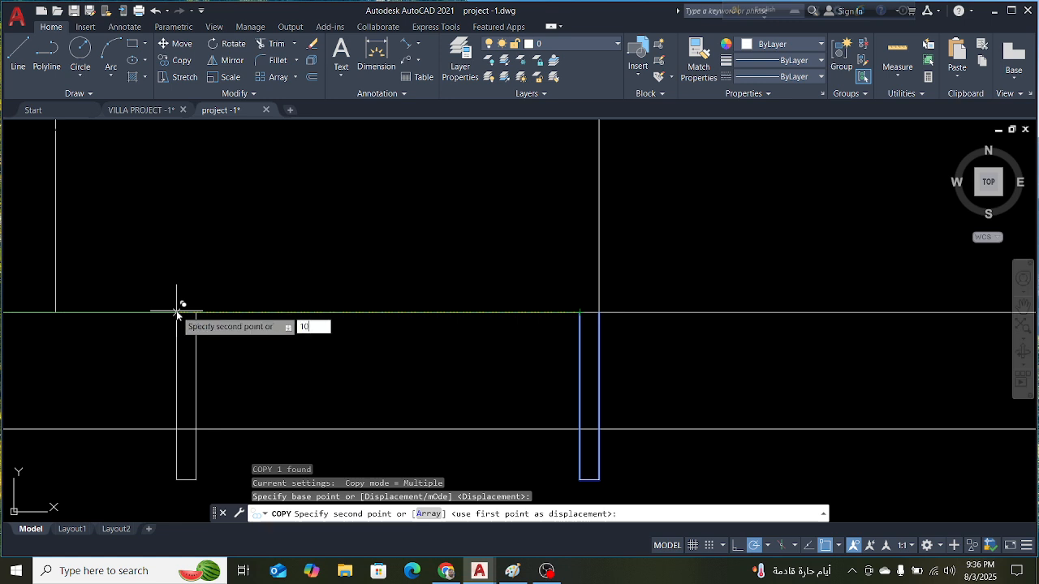
text(50)
key(Return)
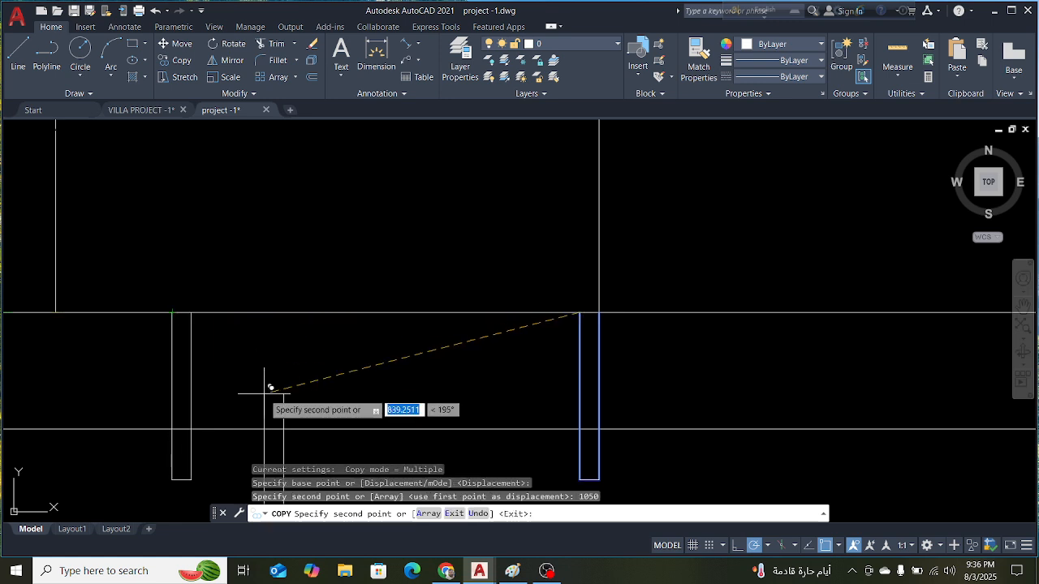
key(Escape)
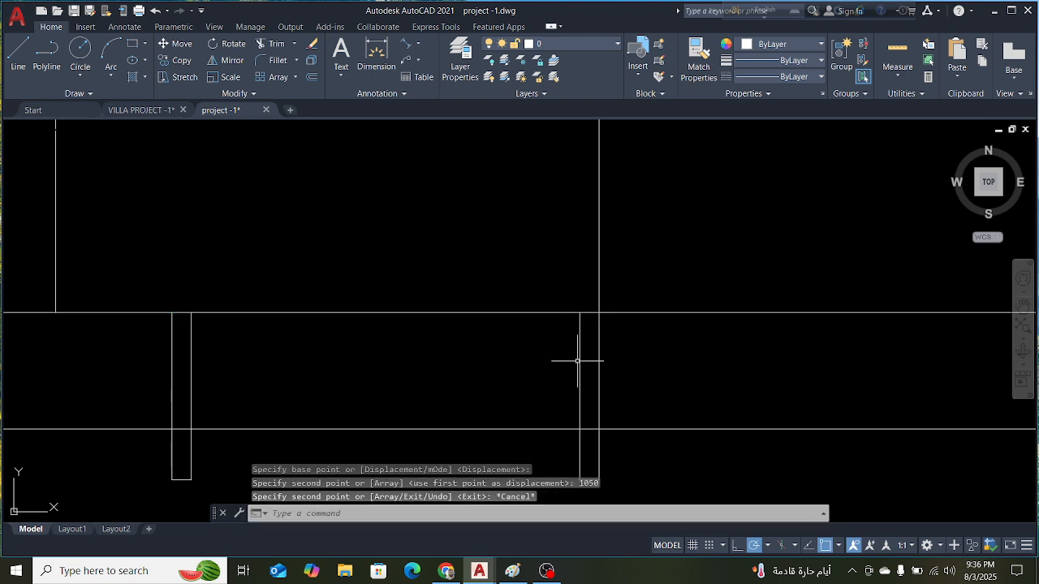
click(579, 366)
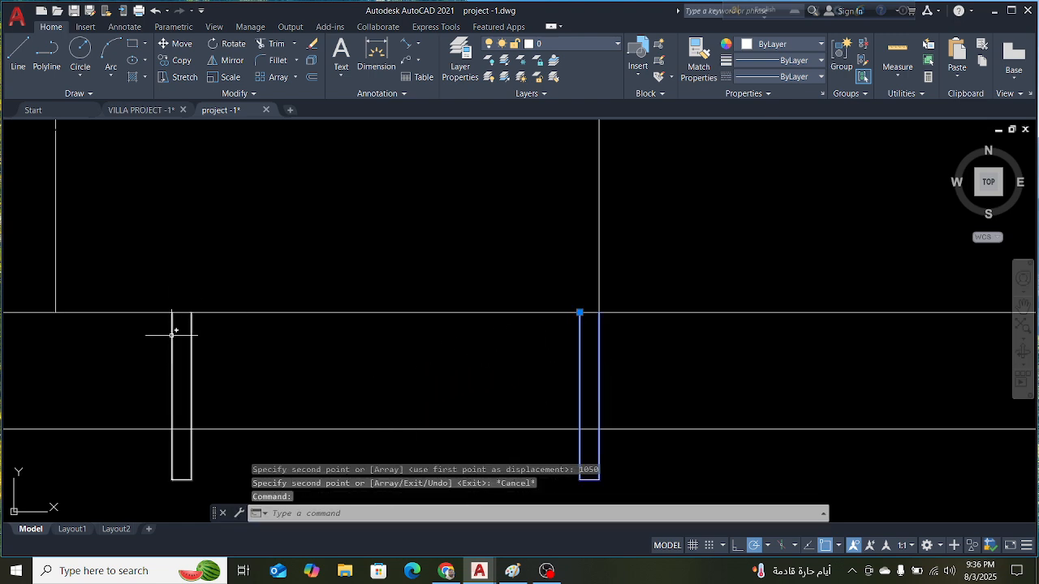
click(193, 371)
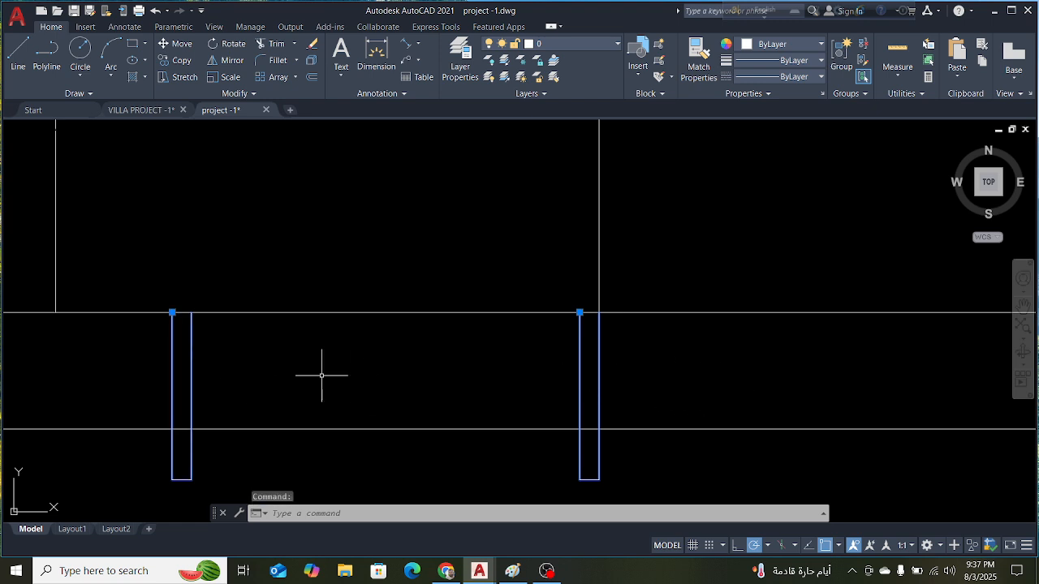
key(Escape)
key(Escape)
Start an aligned dimension for checking the jamb blocks in the bottom wall
scroll(329, 369, down, 3)
scroll(349, 316, up, 1)
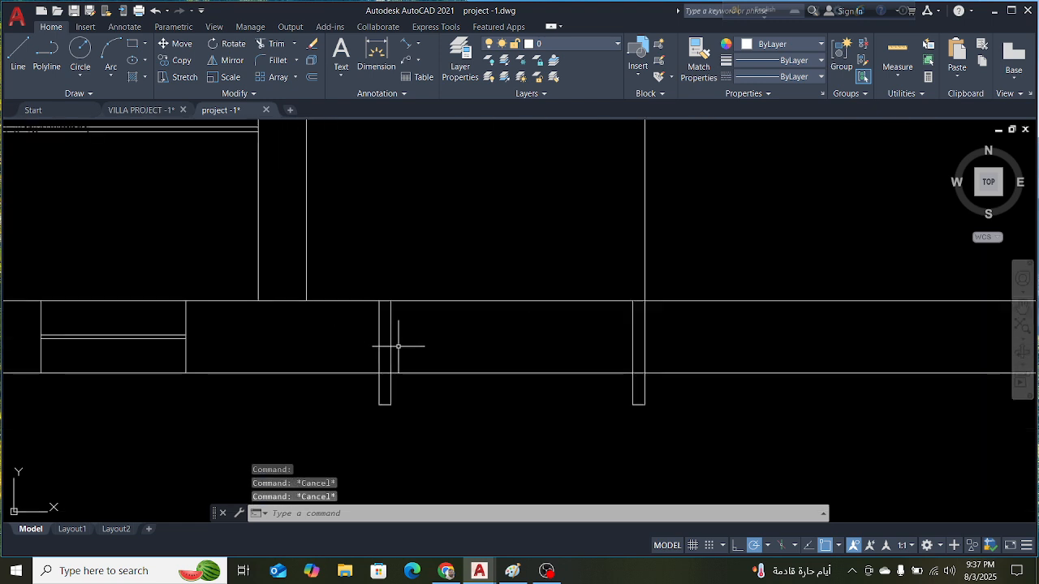
scroll(398, 346, down, 2)
click(406, 44)
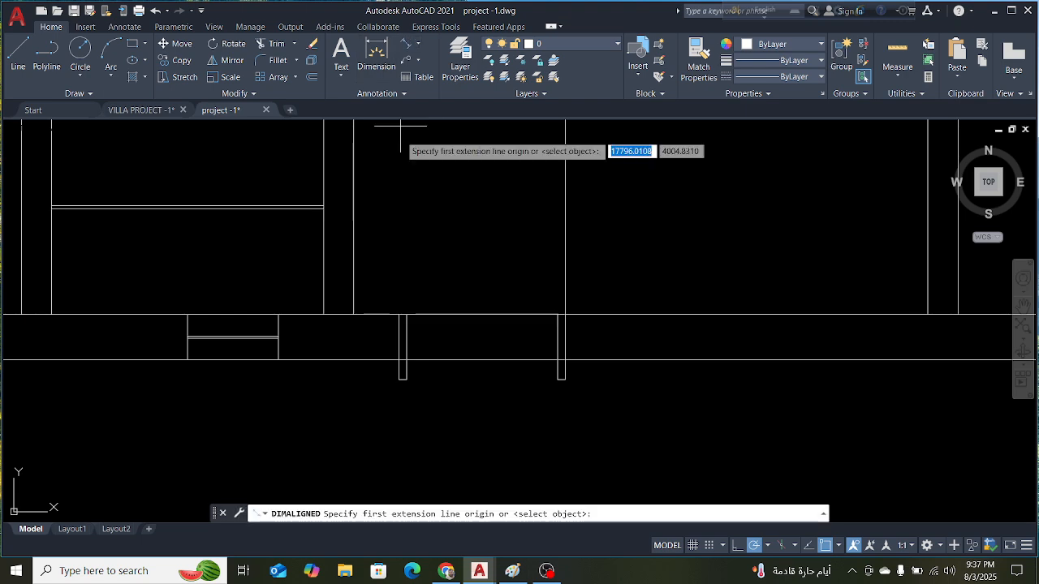
Measure the clear distance between the two bedroom window jambs on the lower exterior wall with an aligned dimension
scroll(431, 279, up, 5)
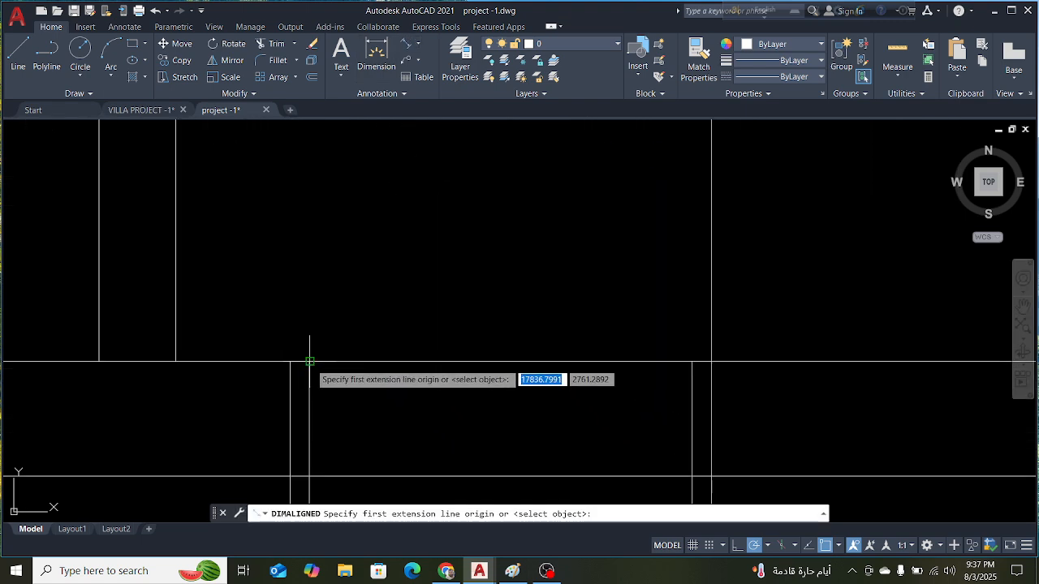
click(309, 361)
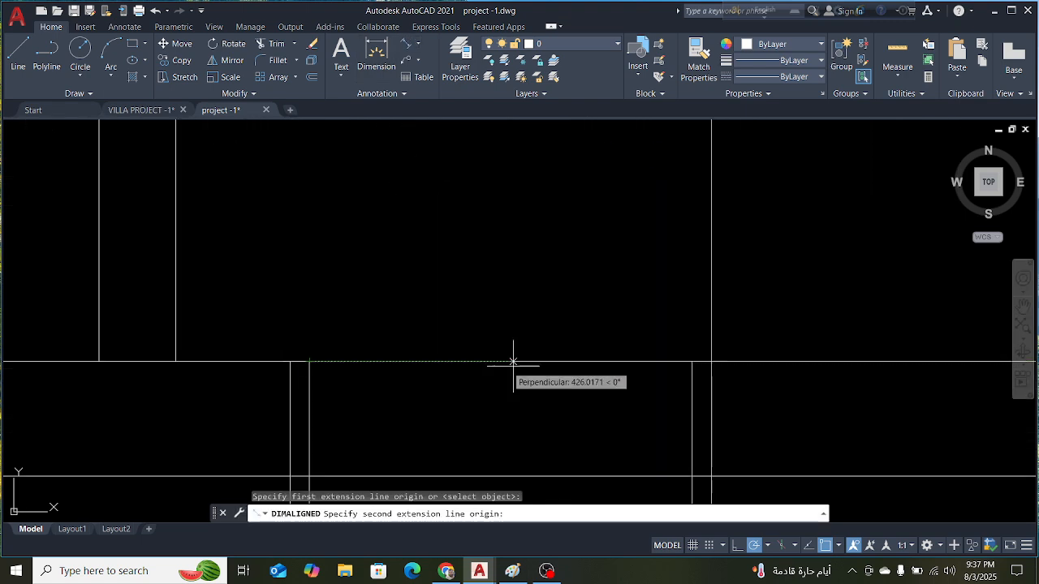
click(690, 361)
scroll(674, 348, down, 2)
key(Escape)
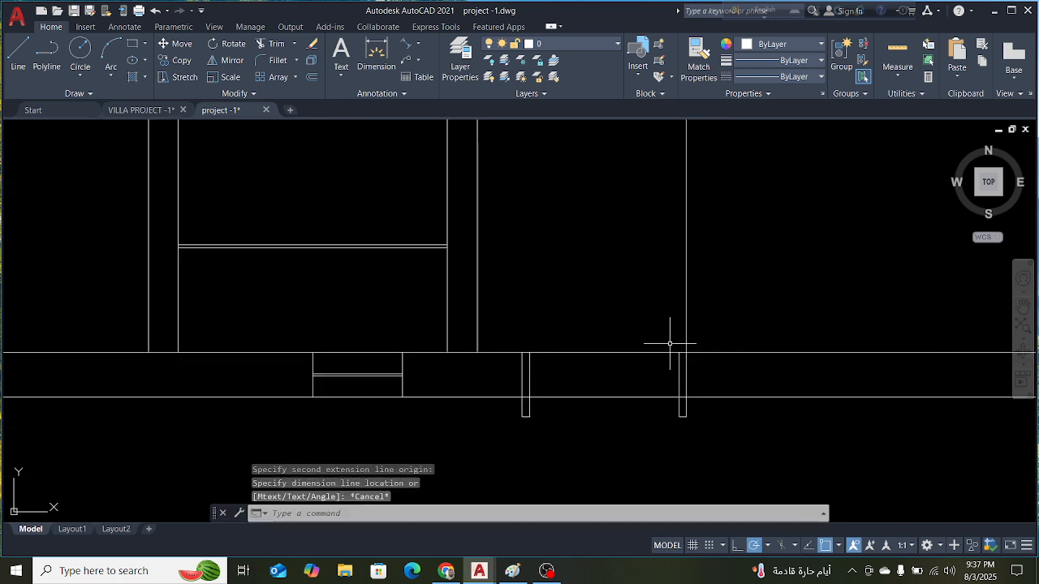
scroll(593, 343, down, 4)
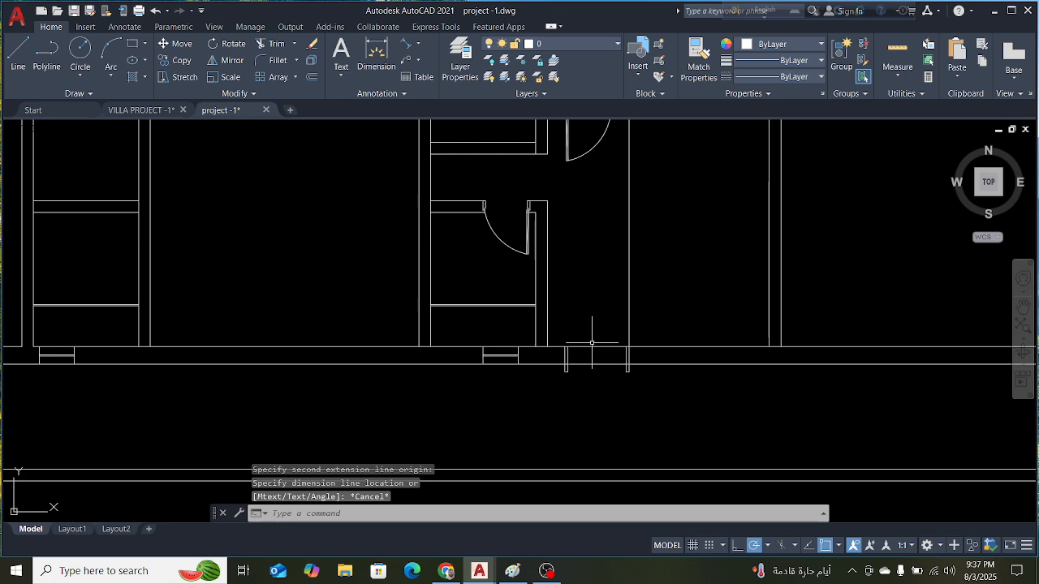
scroll(594, 347, up, 6)
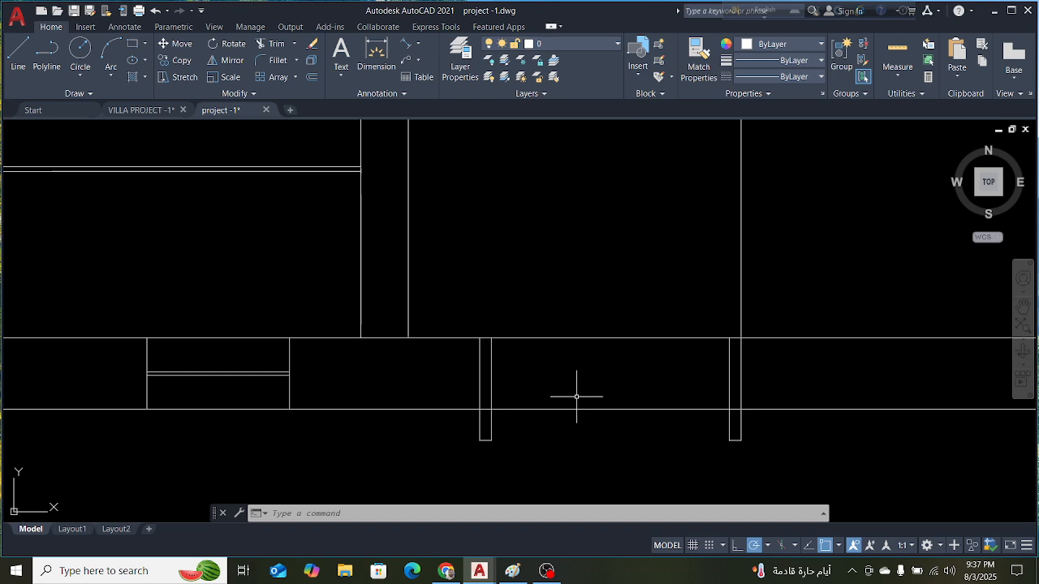
click(546, 571)
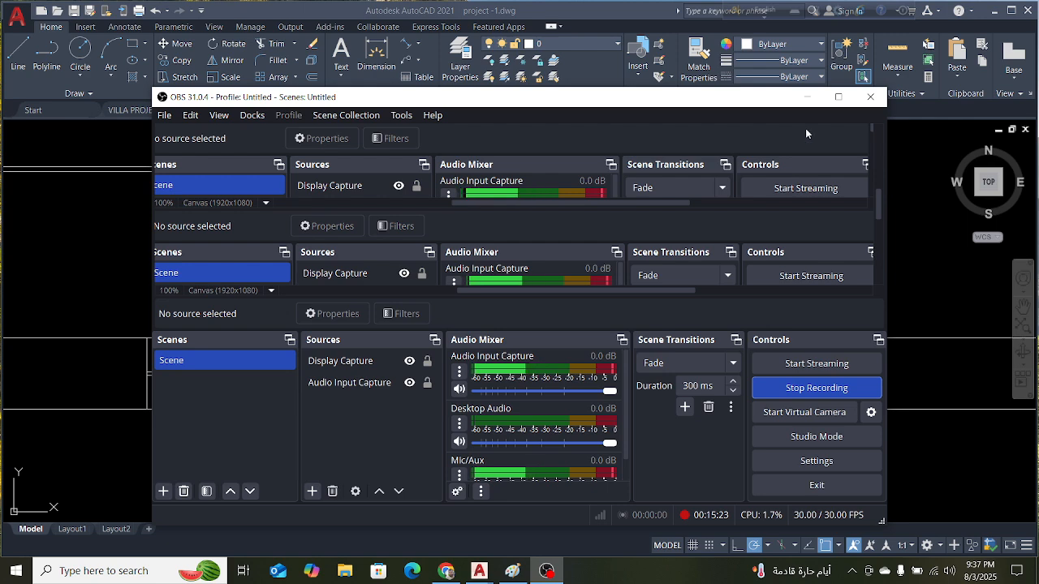
click(807, 96)
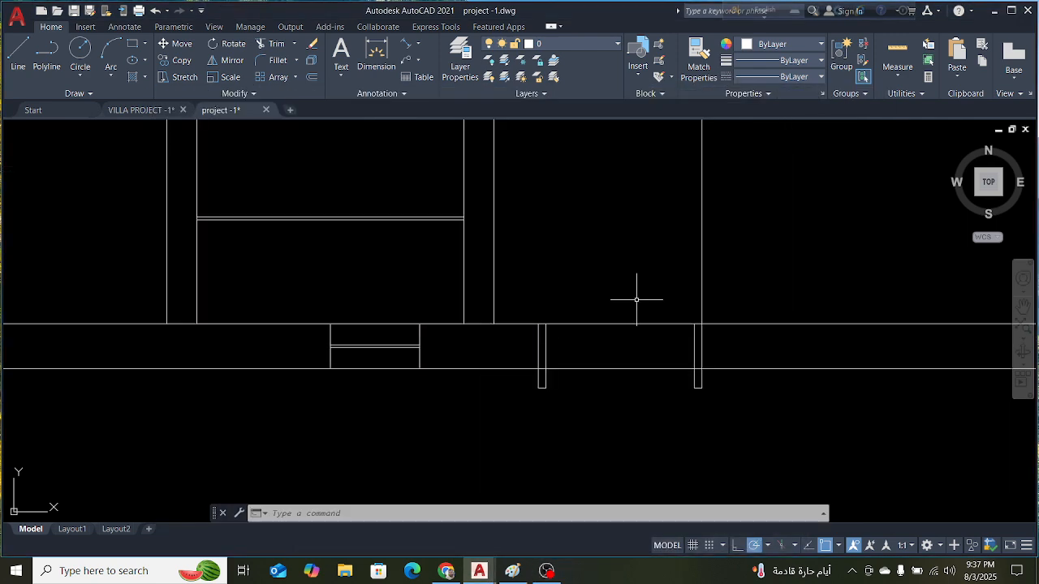
Erase the vertical construction line running through the bedroom above the second window jamb
scroll(623, 334, down, 2)
scroll(700, 361, down, 1)
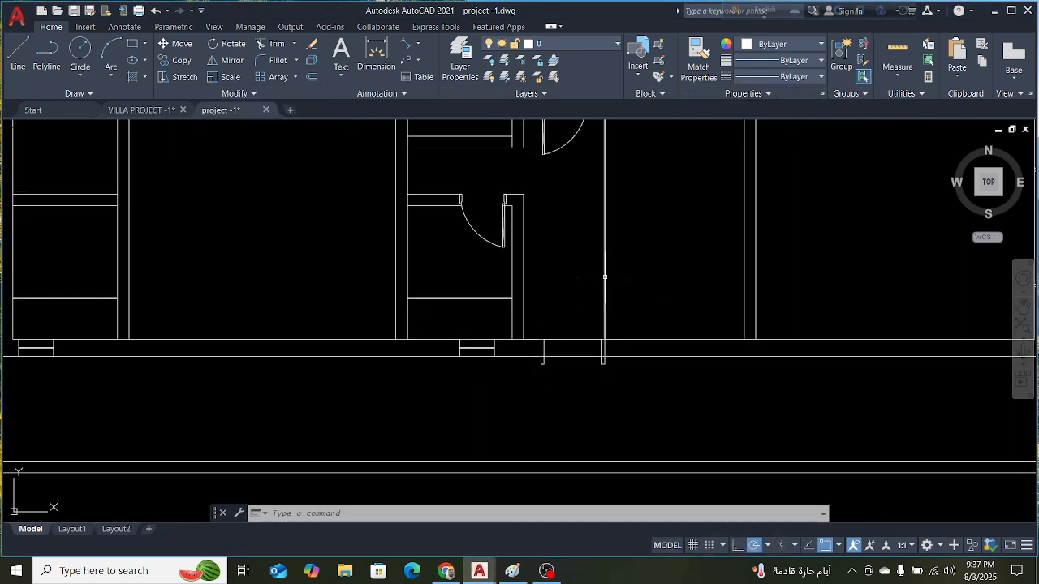
click(606, 277)
key(Delete)
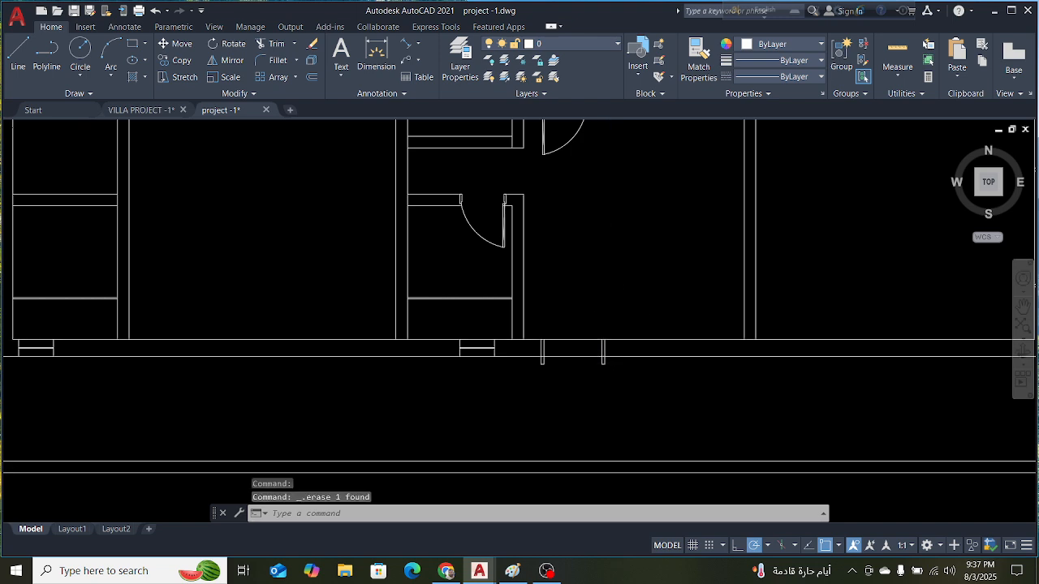
Trim the outer wall line where it crosses inside both bedroom window jambs
scroll(522, 365, up, 2)
scroll(475, 380, up, 2)
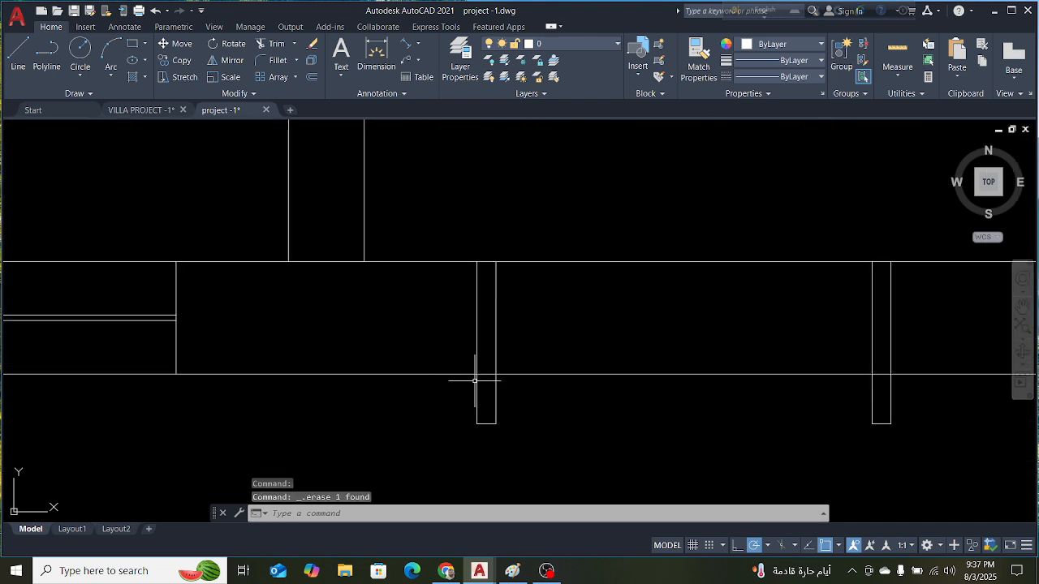
text(TR)
key(Return)
scroll(479, 378, up, 2)
mouse_move(480, 378)
mouse_down()
mouse_move(484, 361)
mouse_move(492, 391)
mouse_up()
scroll(493, 392, down, 2)
scroll(712, 398, up, 2)
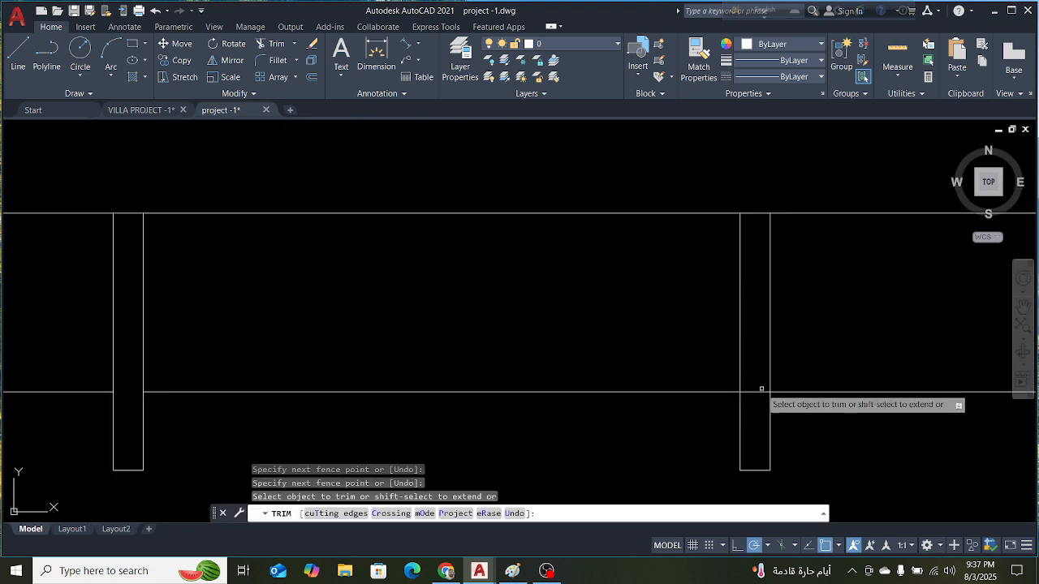
drag(751, 380, 765, 409)
scroll(771, 390, down, 2)
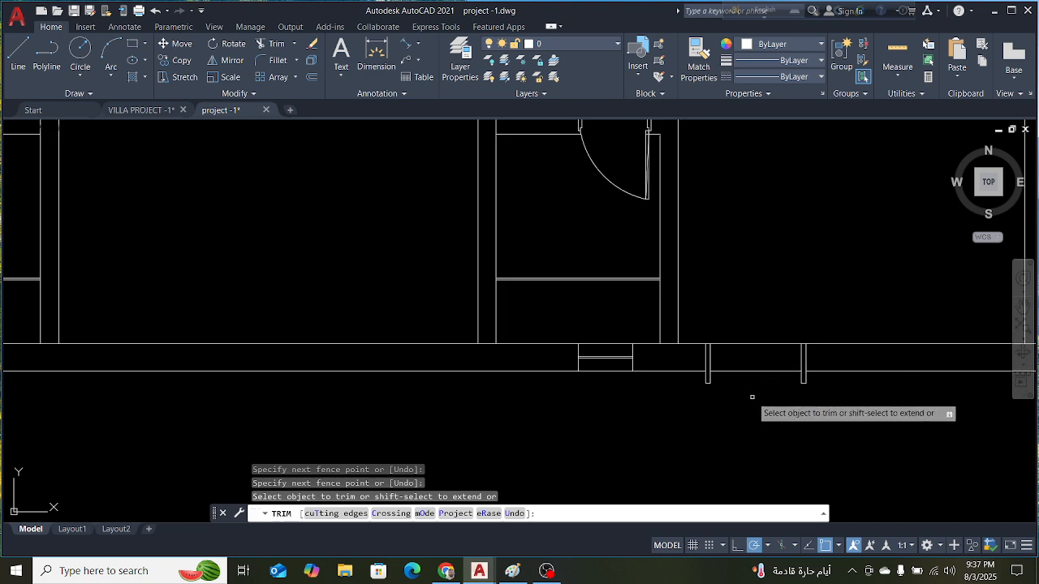
key(Escape)
scroll(703, 415, down, 2)
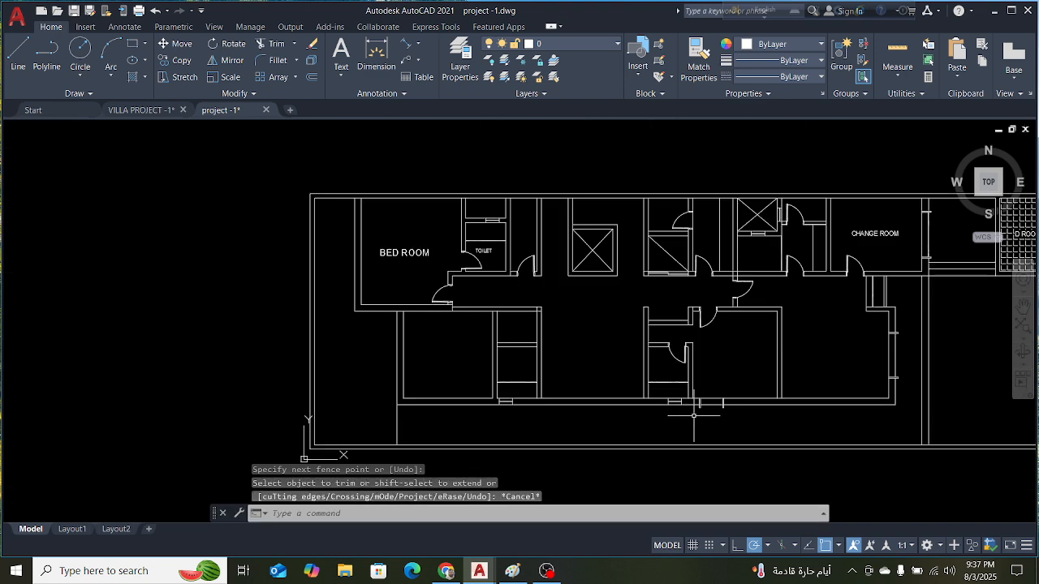
Compare the bedroom window, toilet and closet walls in the VILLA PROJECT -1 reference plan with the project -1 drawing
click(133, 111)
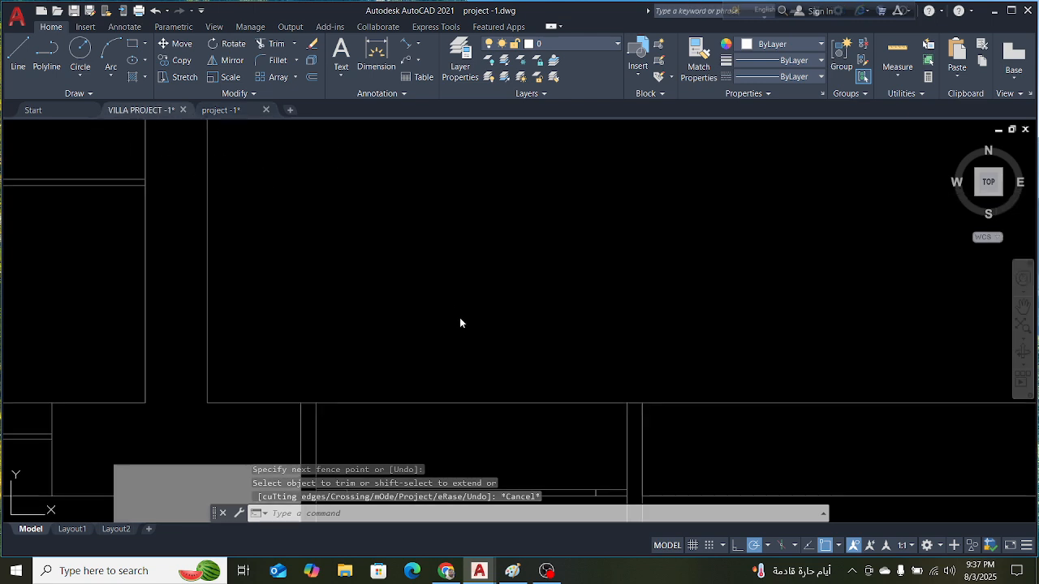
scroll(503, 280, down, 3)
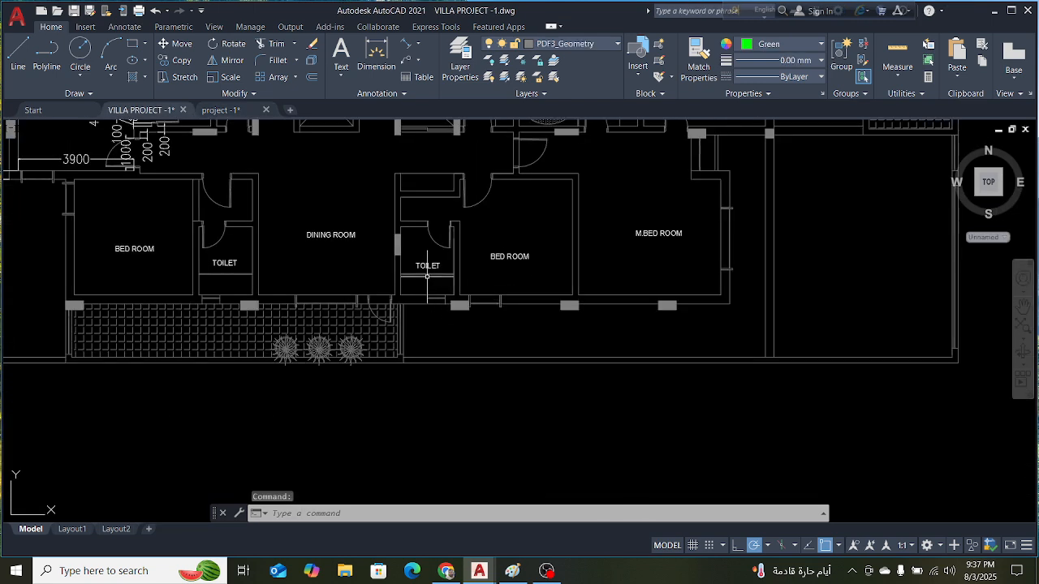
scroll(427, 277, up, 5)
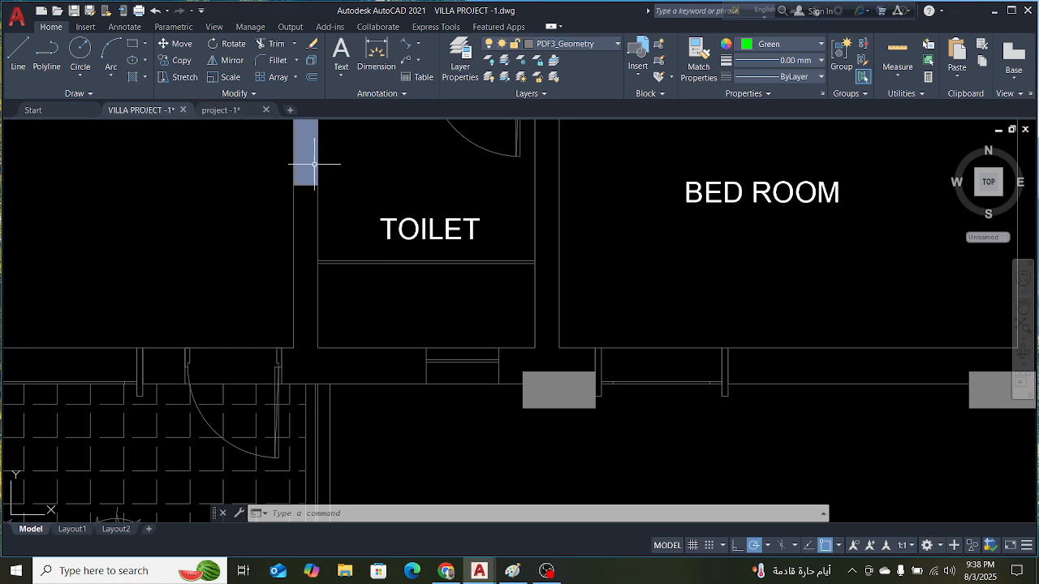
click(220, 109)
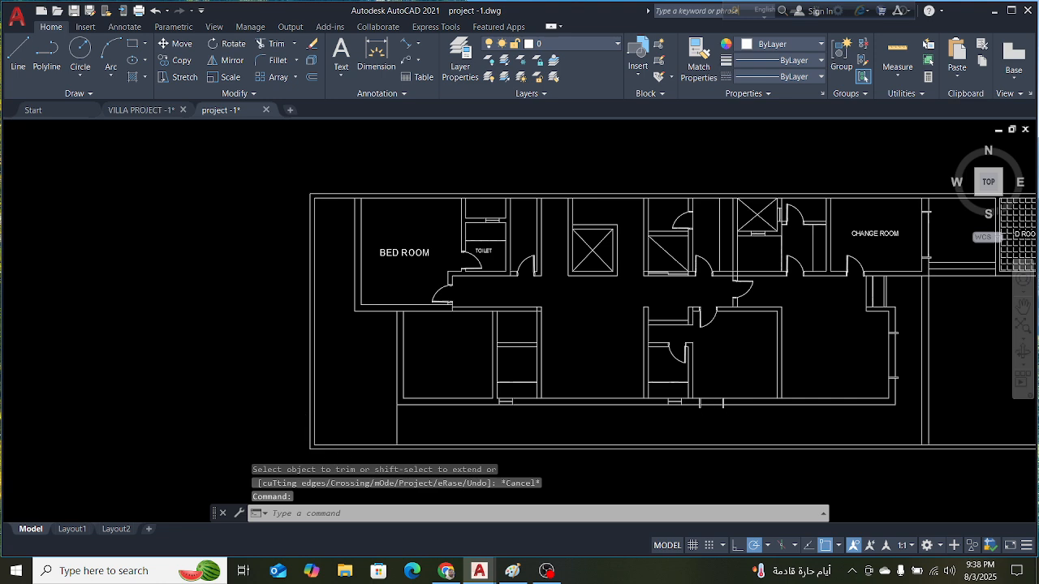
scroll(690, 405, up, 6)
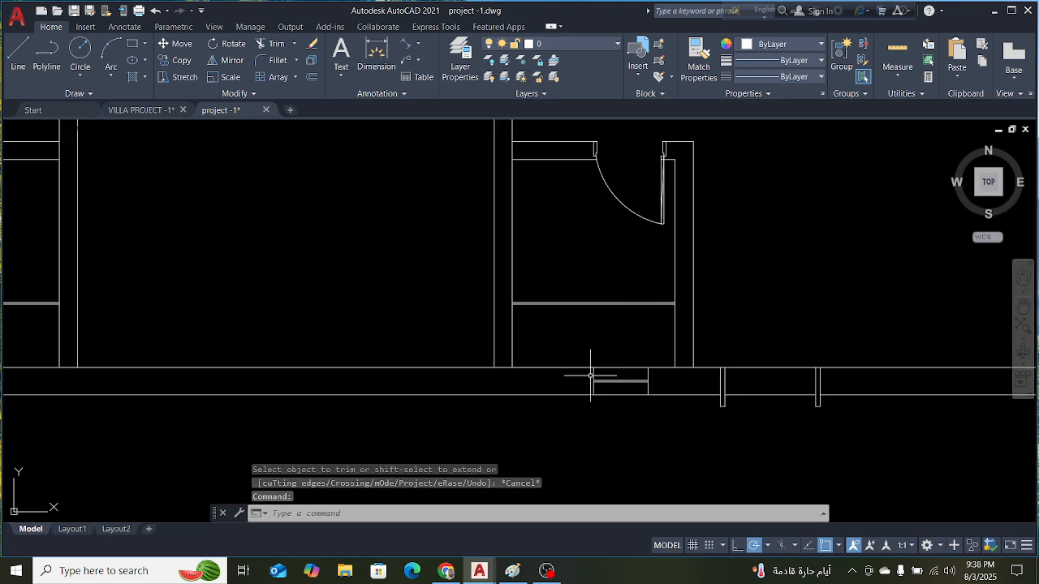
scroll(610, 358, down, 5)
scroll(603, 297, up, 5)
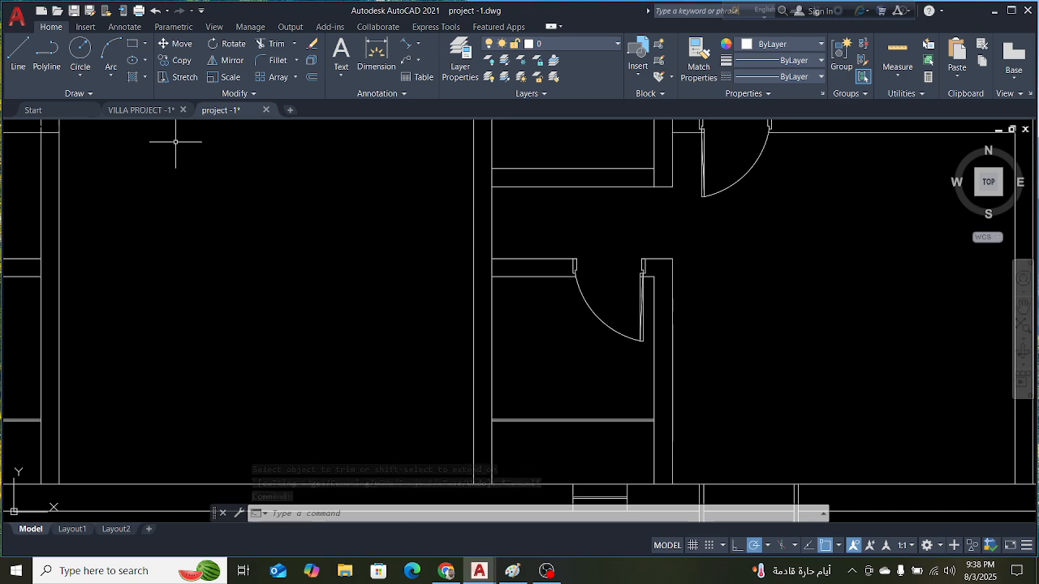
click(150, 109)
scroll(560, 283, down, 4)
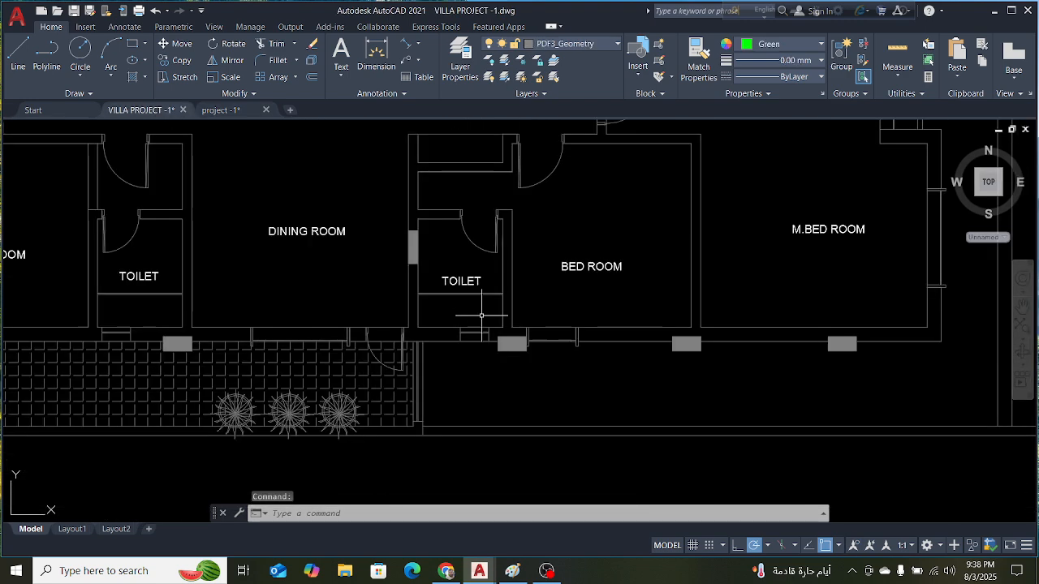
scroll(511, 186, up, 2)
scroll(598, 158, down, 4)
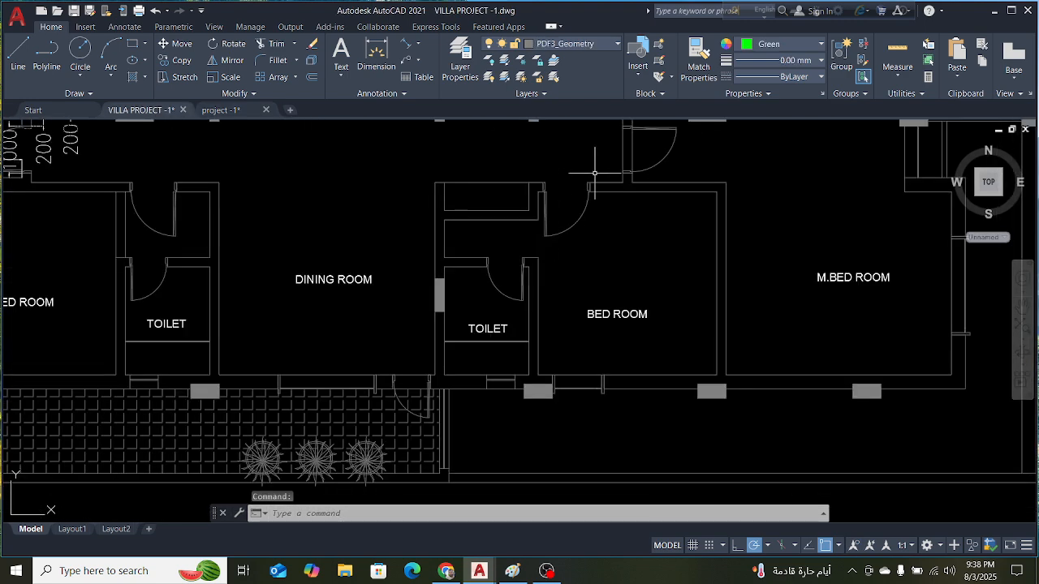
scroll(499, 215, up, 4)
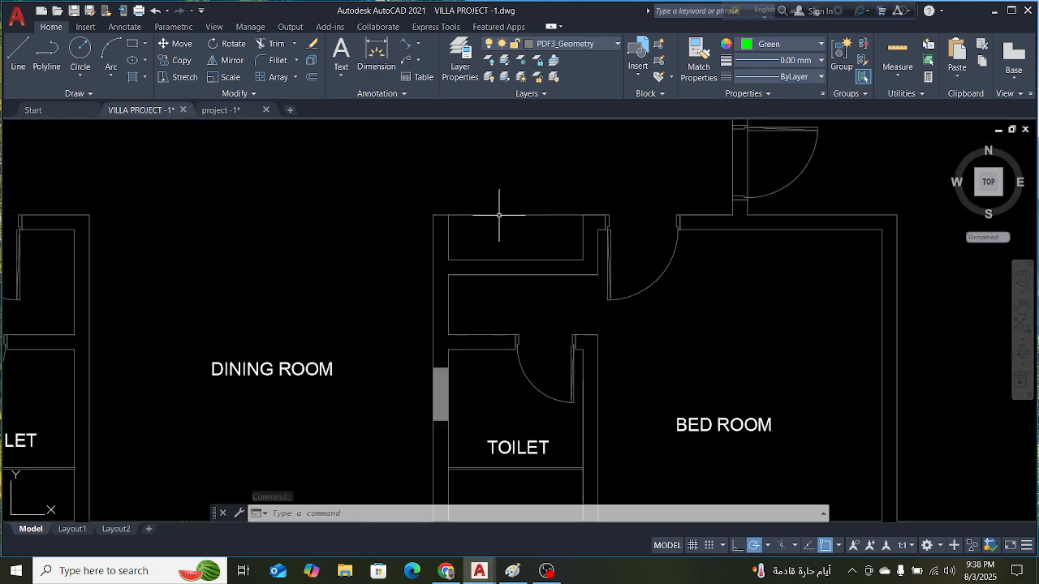
In the project -1 drawing, draw a line closing the open corridor side of the closet recess above the toilet, from wall corner to wall corner
click(225, 110)
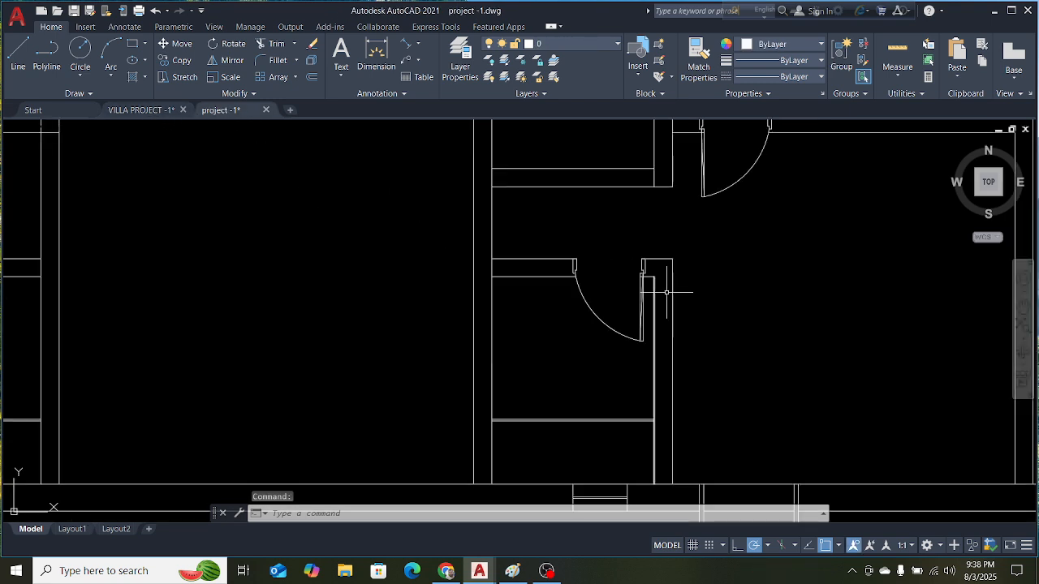
scroll(666, 290, down, 2)
scroll(673, 192, up, 3)
scroll(446, 195, up, 2)
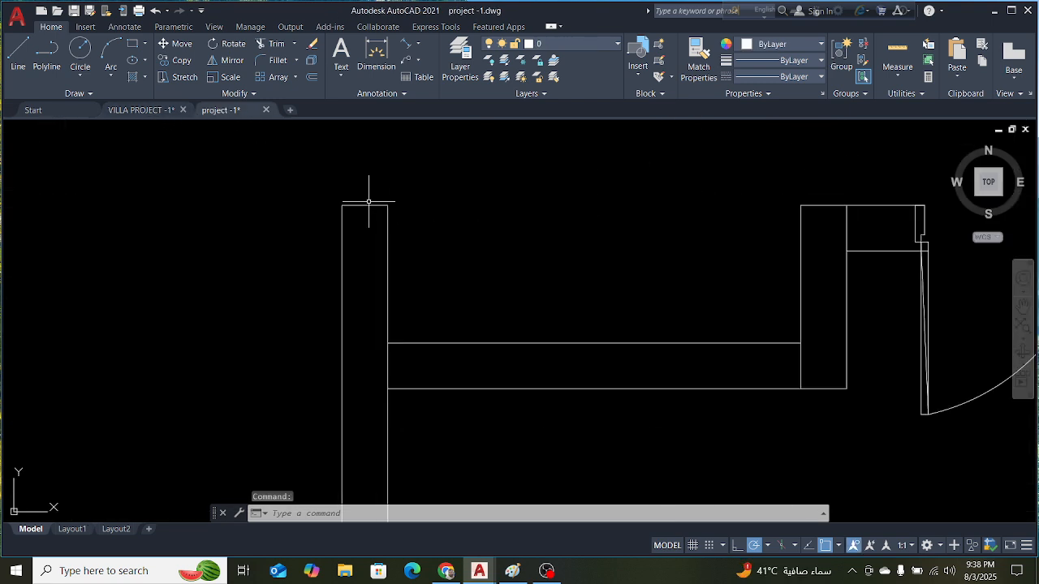
text(l)
key(Return)
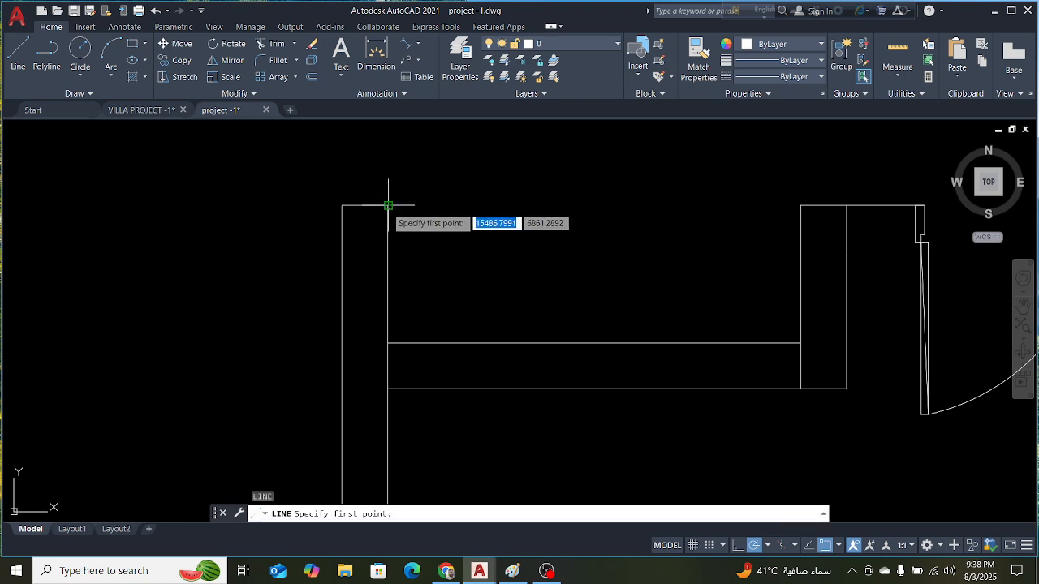
click(388, 206)
click(800, 205)
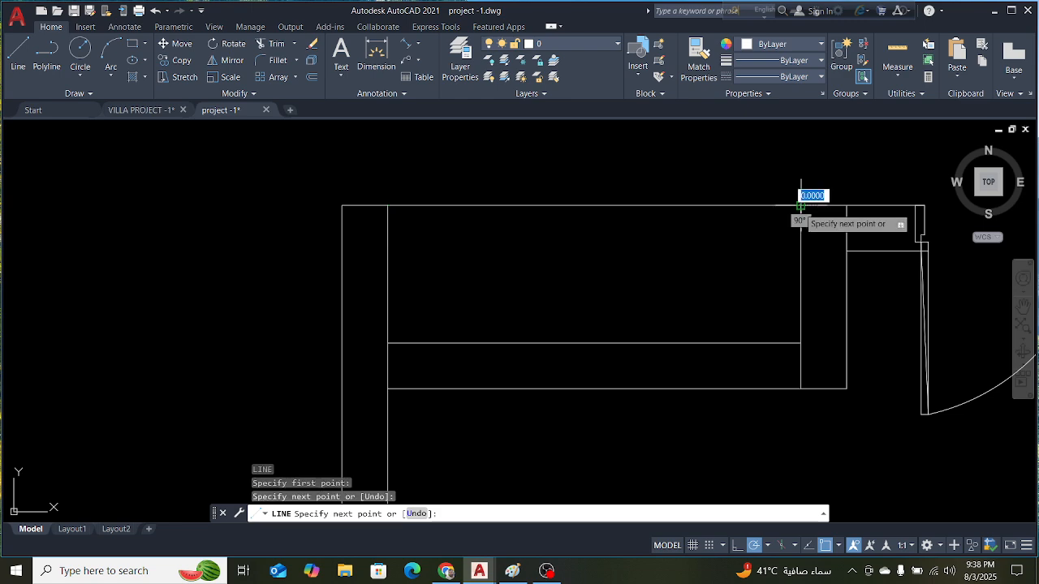
key(Escape)
Examine the dining room's exterior window and door, and the adjoining rooms, in the VILLA PROJECT -1 reference plan
scroll(615, 274, down, 3)
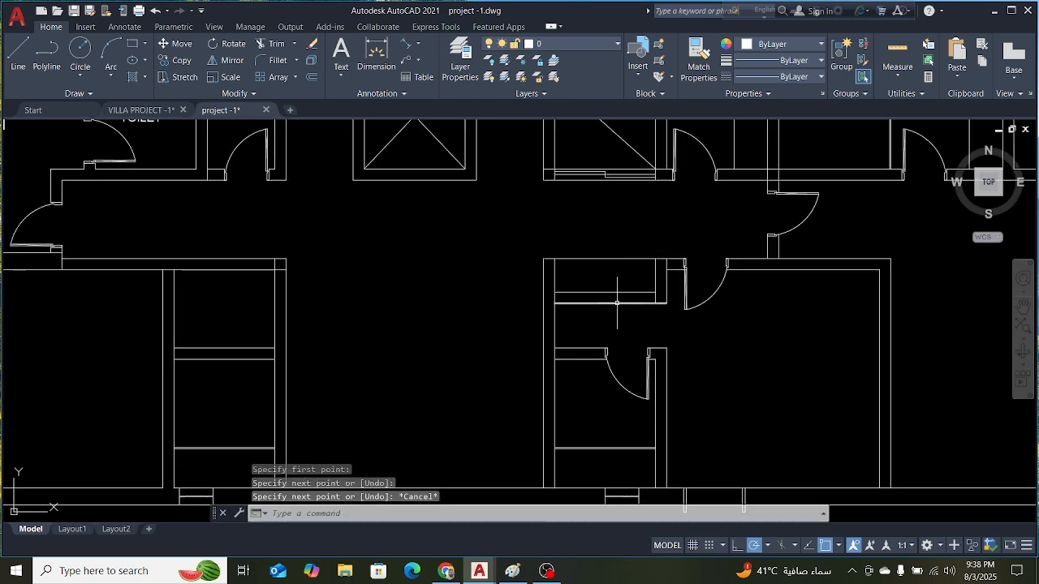
scroll(743, 310, down, 2)
scroll(634, 288, up, 4)
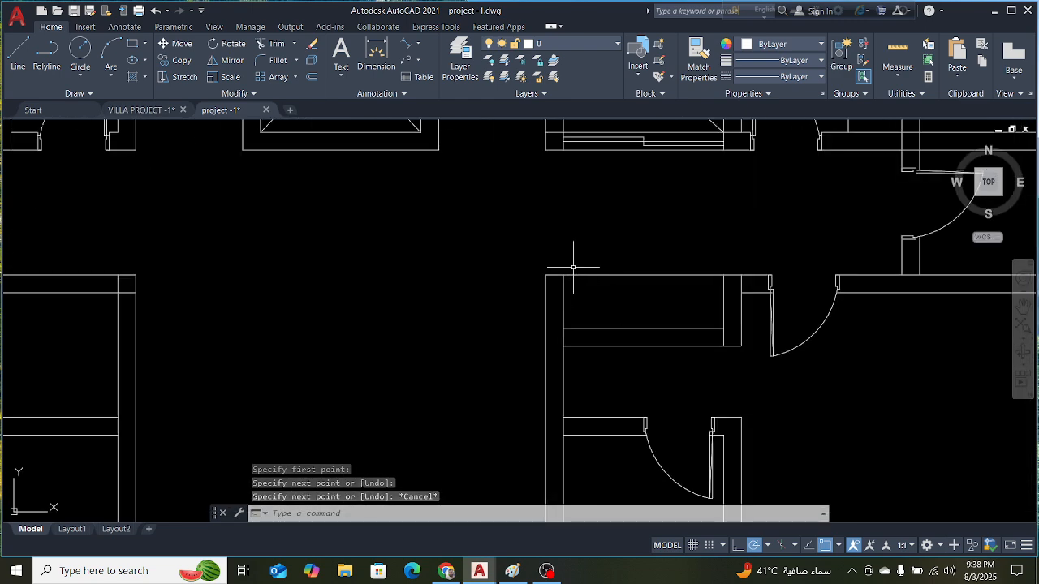
scroll(622, 286, down, 2)
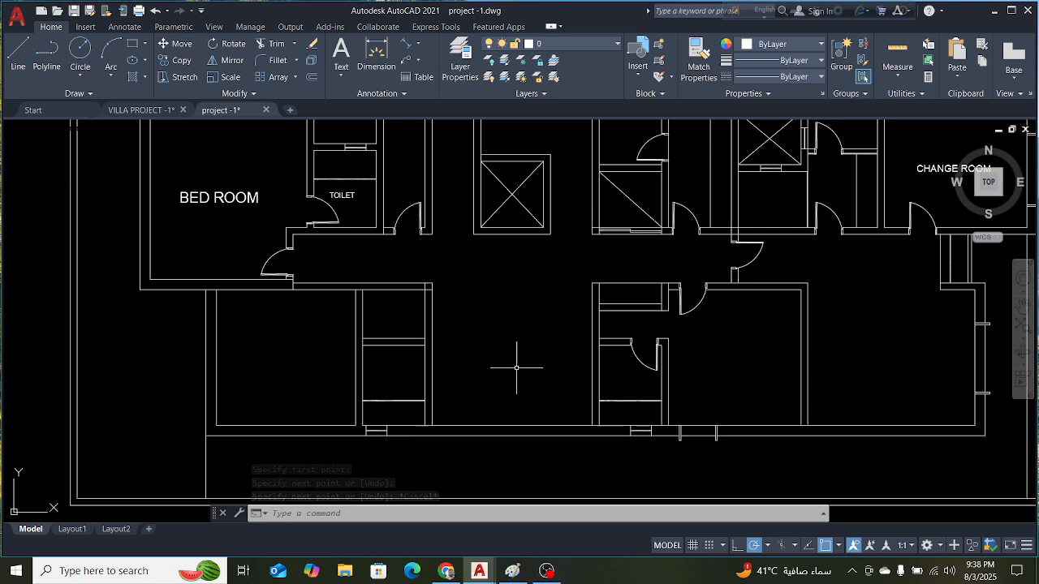
click(142, 110)
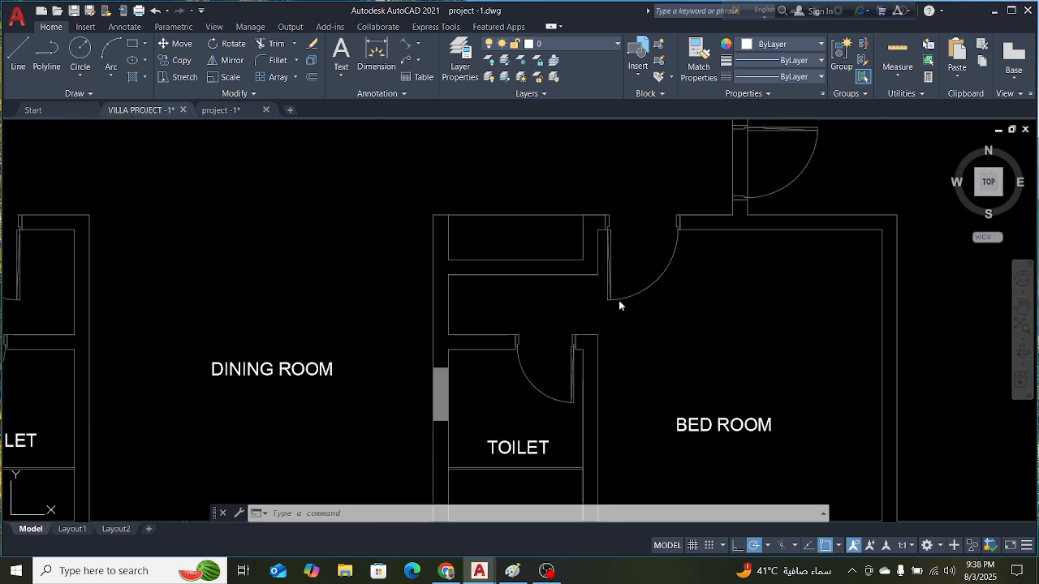
scroll(633, 292, down, 4)
scroll(576, 280, up, 3)
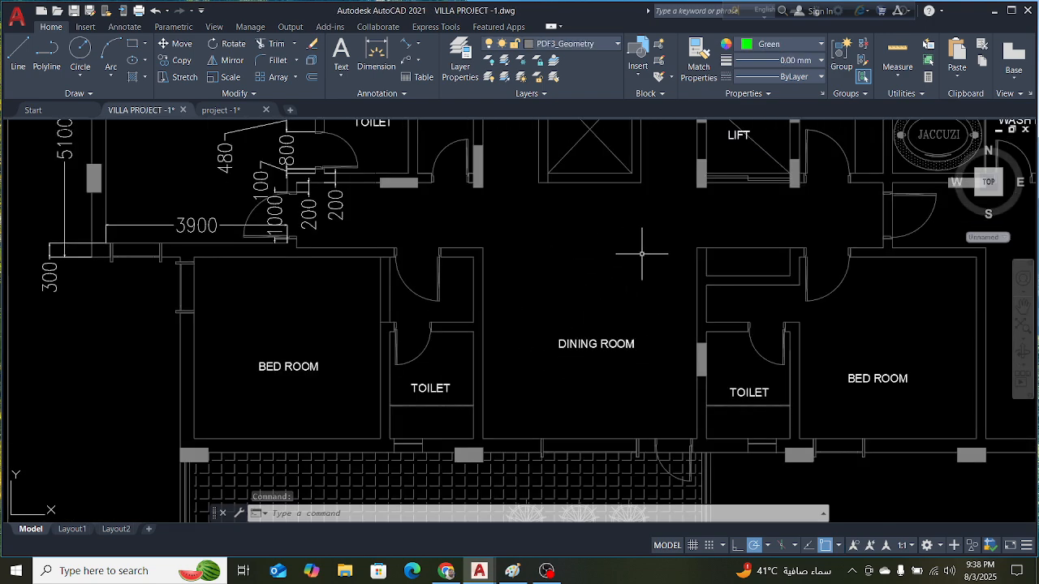
scroll(612, 391, down, 4)
scroll(668, 424, up, 5)
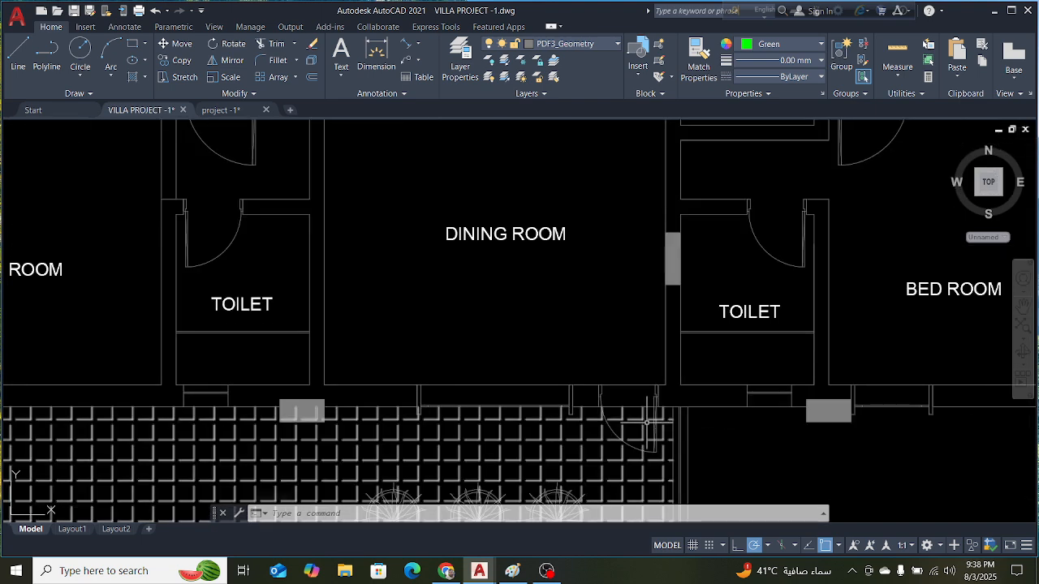
scroll(661, 417, down, 5)
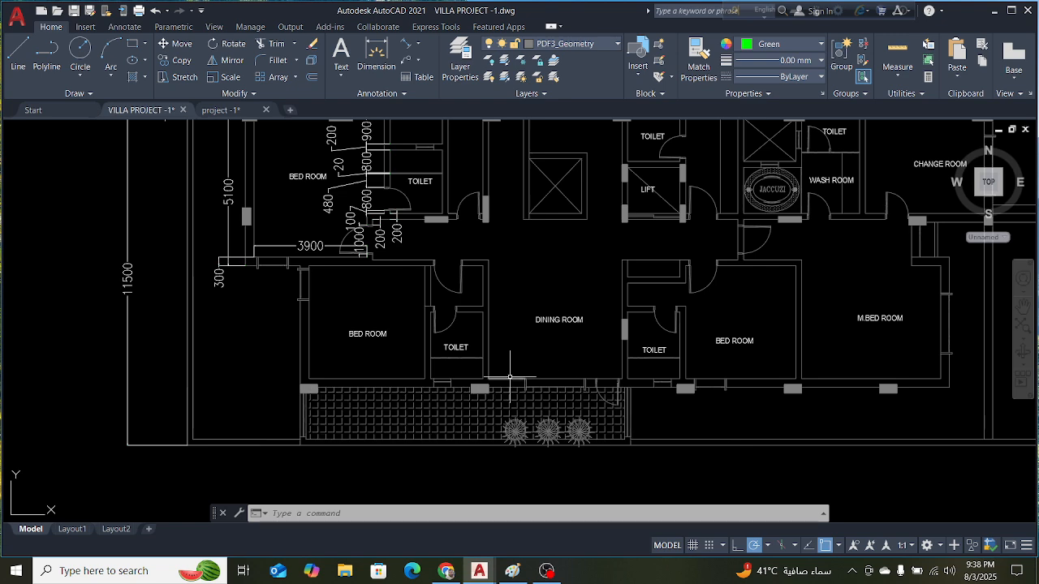
scroll(511, 378, down, 2)
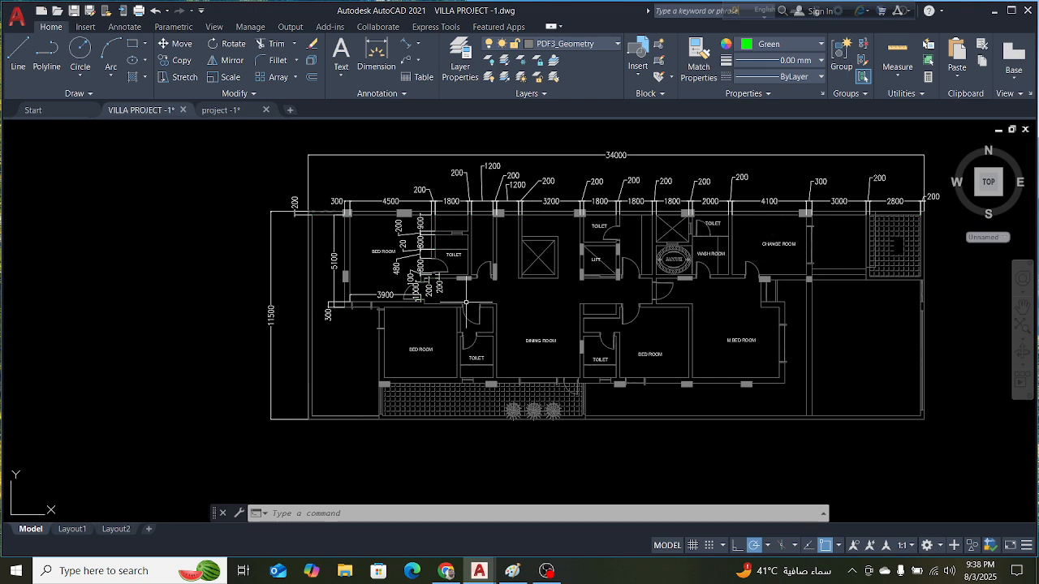
scroll(556, 369, up, 3)
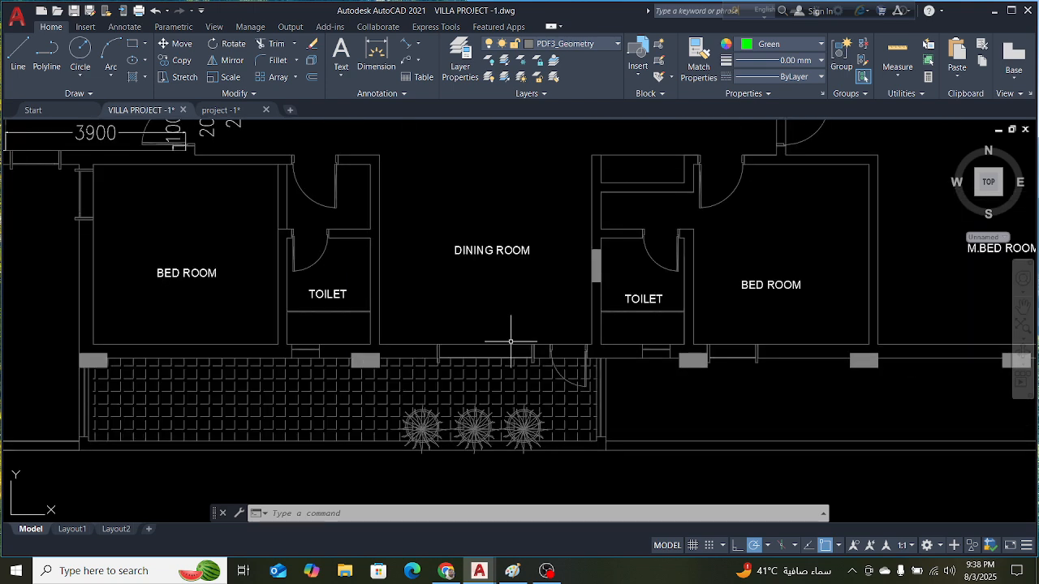
In the VILLA PROJECT -1 reference, measure the gap between the dining room's inner wall corner and the exterior door's nearest jamb
scroll(522, 334, down, 2)
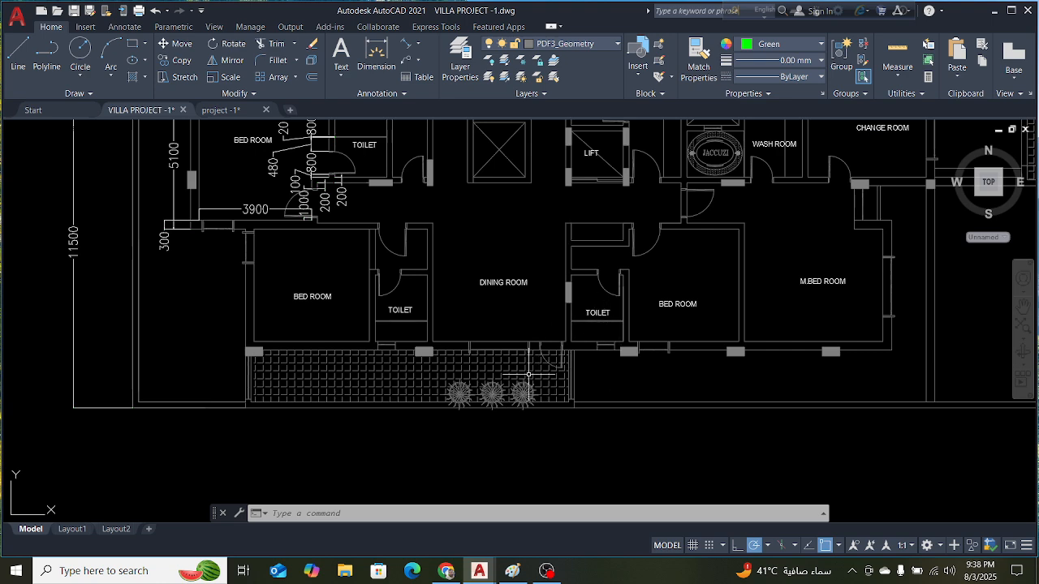
scroll(539, 366, up, 2)
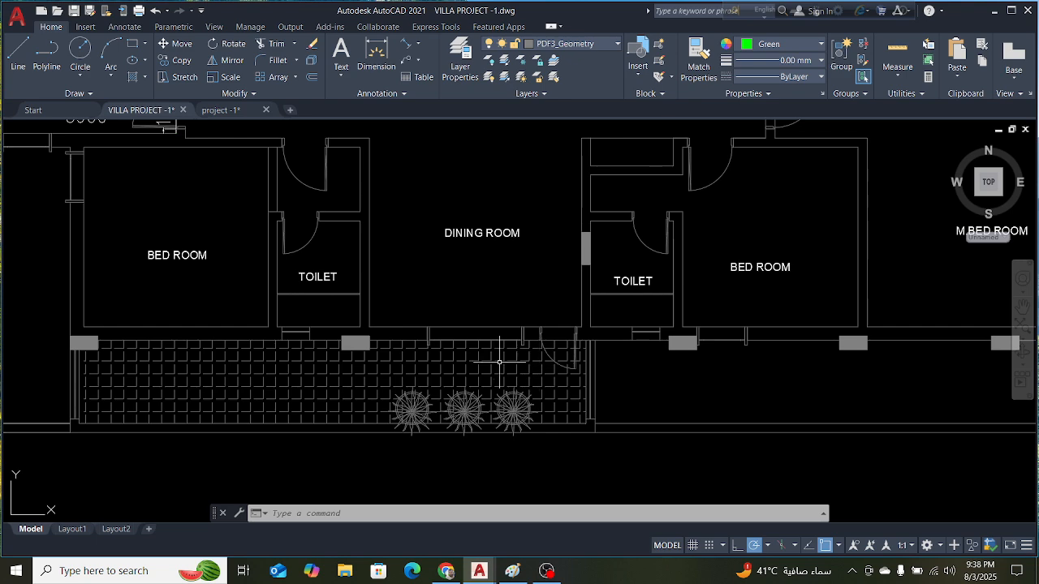
scroll(499, 362, down, 2)
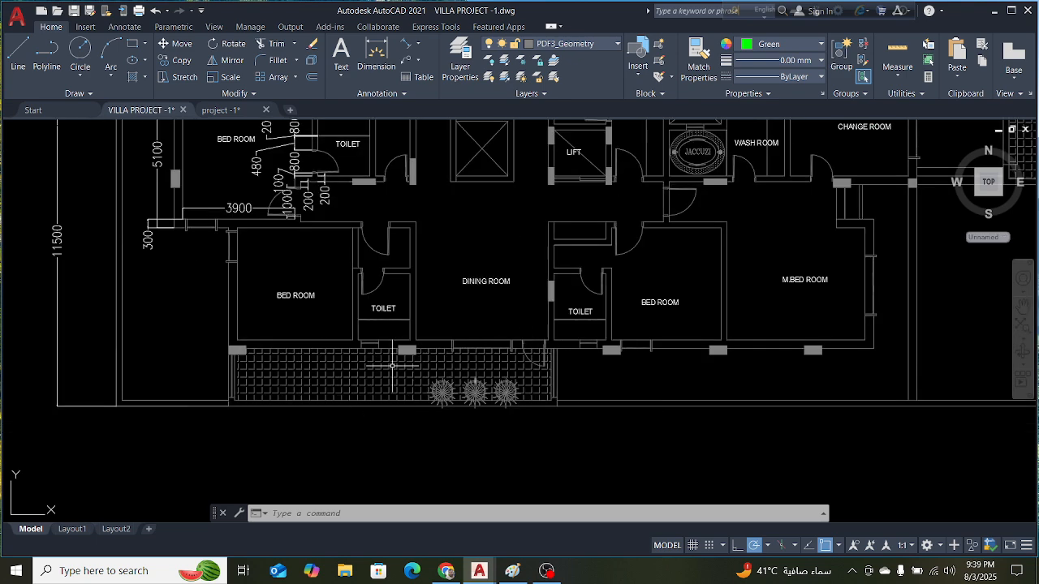
scroll(392, 366, down, 2)
scroll(333, 370, up, 2)
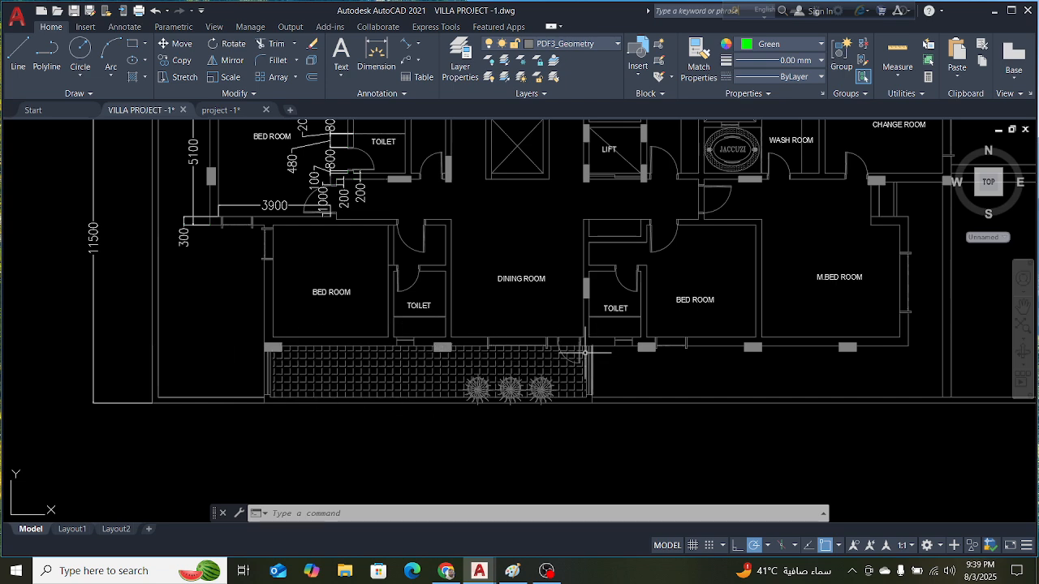
scroll(552, 341, up, 3)
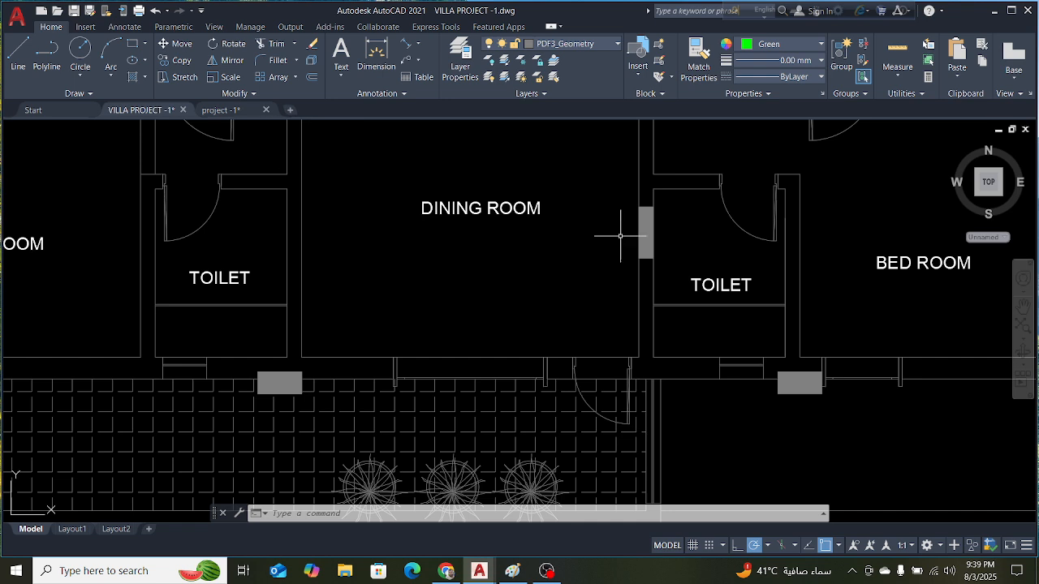
scroll(658, 351, up, 3)
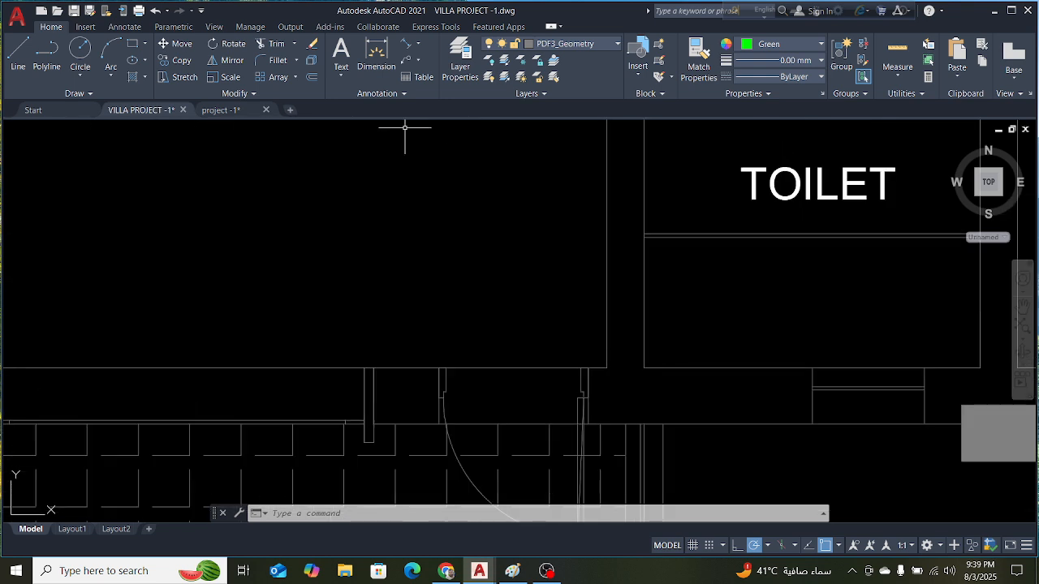
click(410, 45)
scroll(661, 370, up, 3)
click(531, 366)
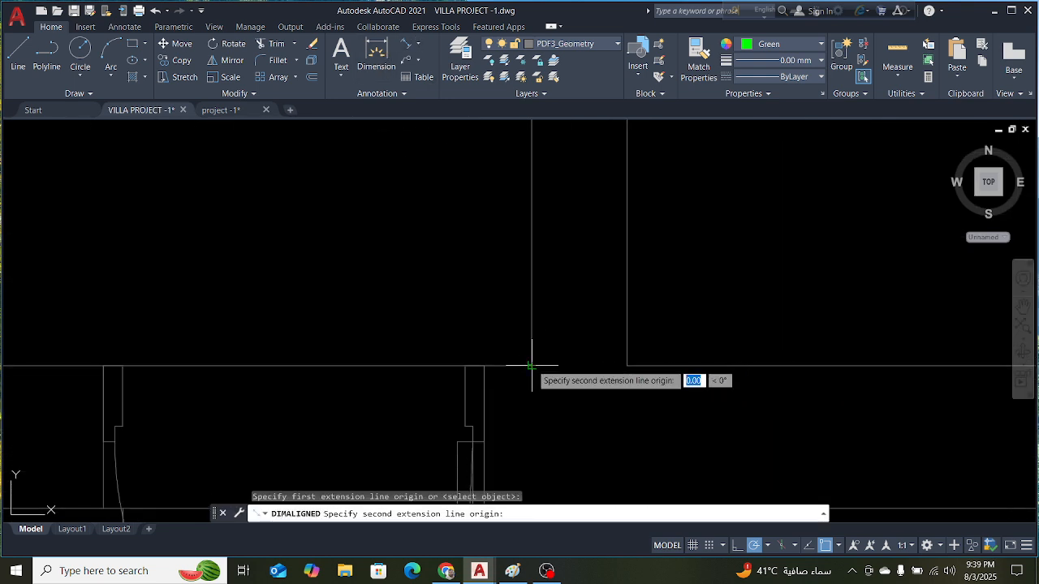
scroll(523, 366, up, 3)
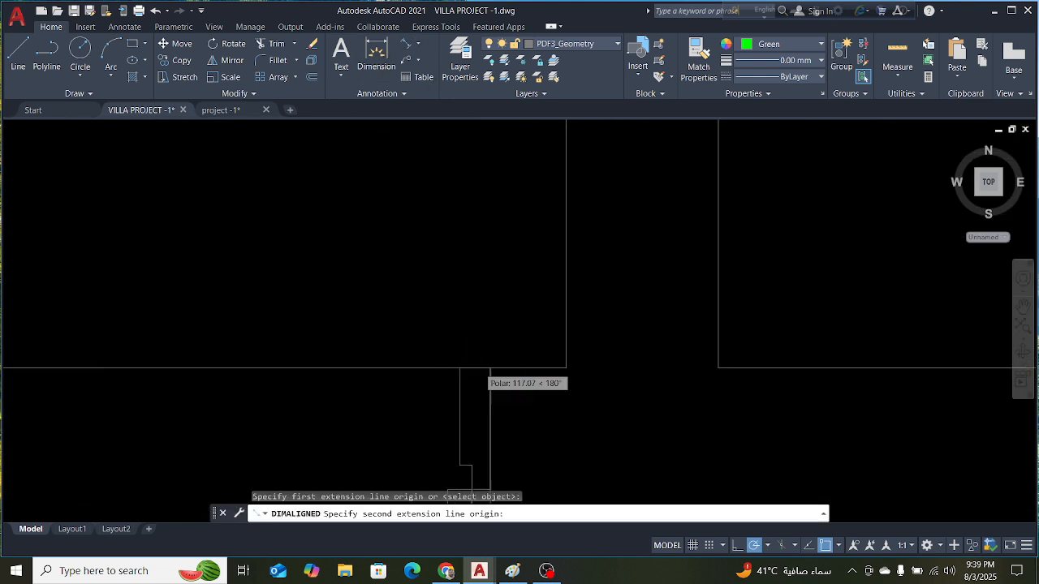
click(489, 362)
scroll(490, 304, down, 3)
key(Escape)
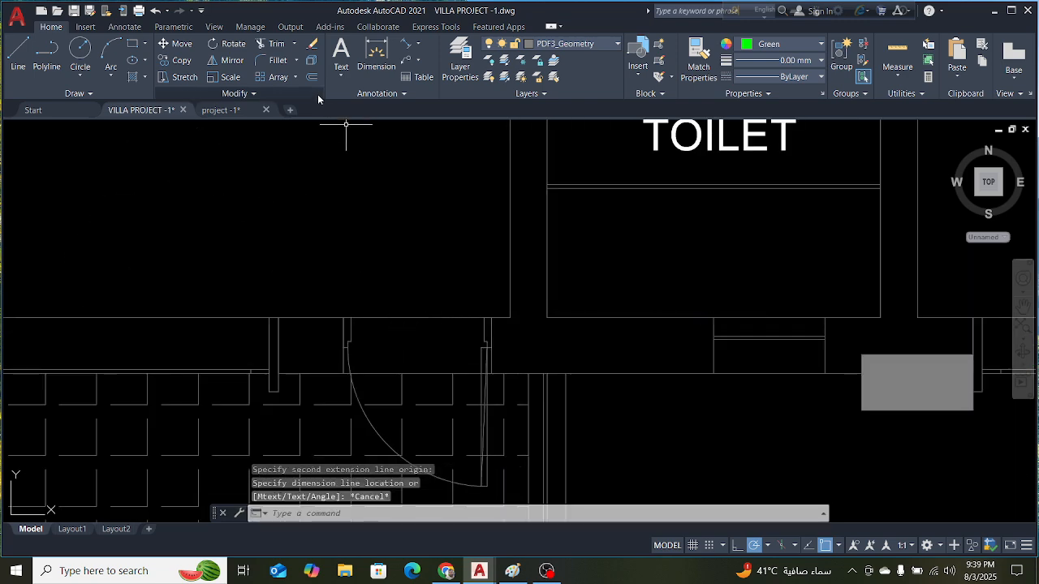
In the project -1 drawing, offset the dining room's wall line beside the toilet with the door 100 into the dining room
click(219, 113)
scroll(511, 255, down, 4)
scroll(626, 376, up, 8)
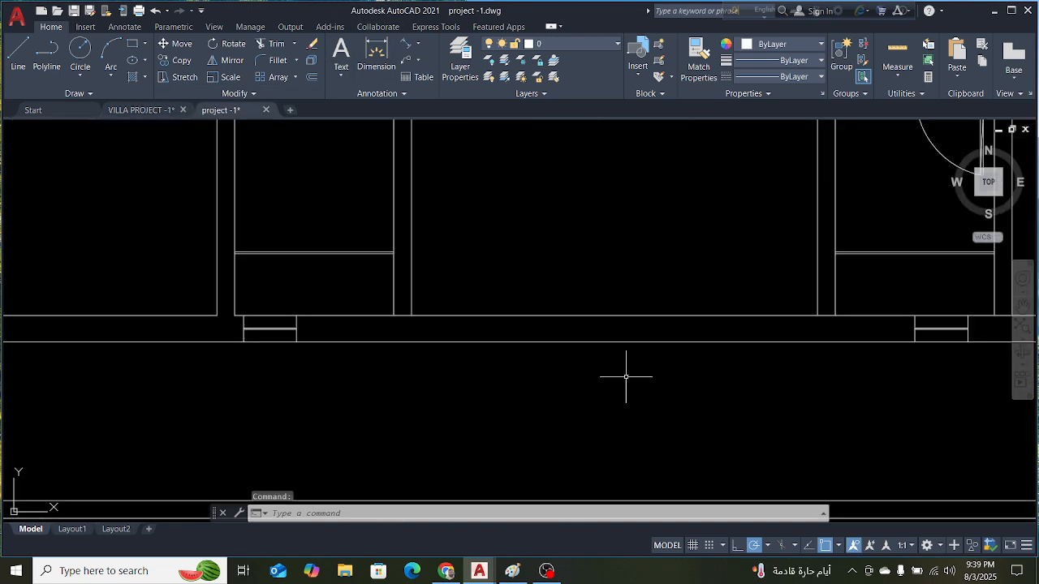
scroll(573, 341, down, 3)
scroll(679, 301, up, 3)
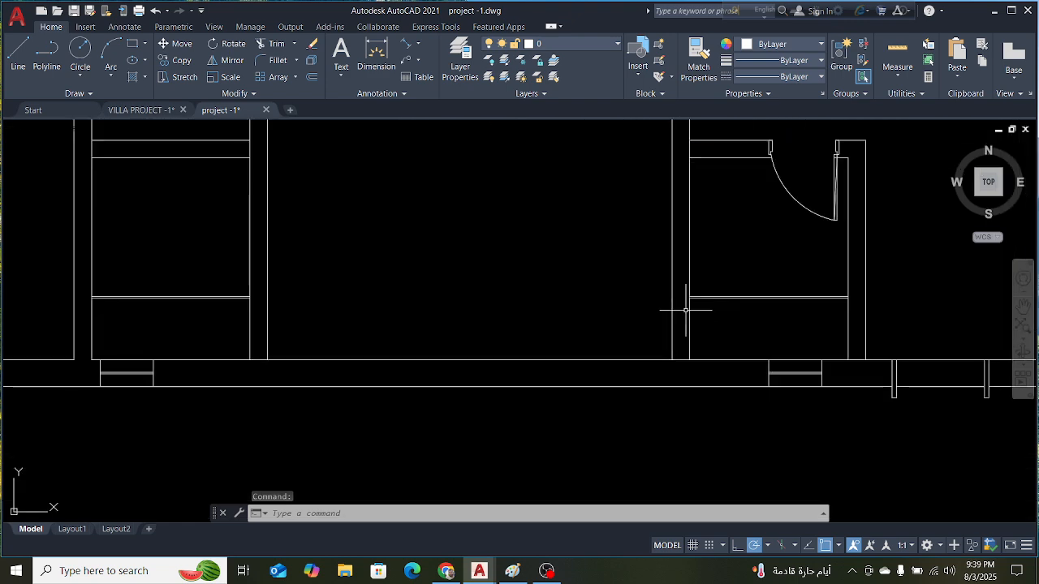
key(Escape)
text(o)
key(Return)
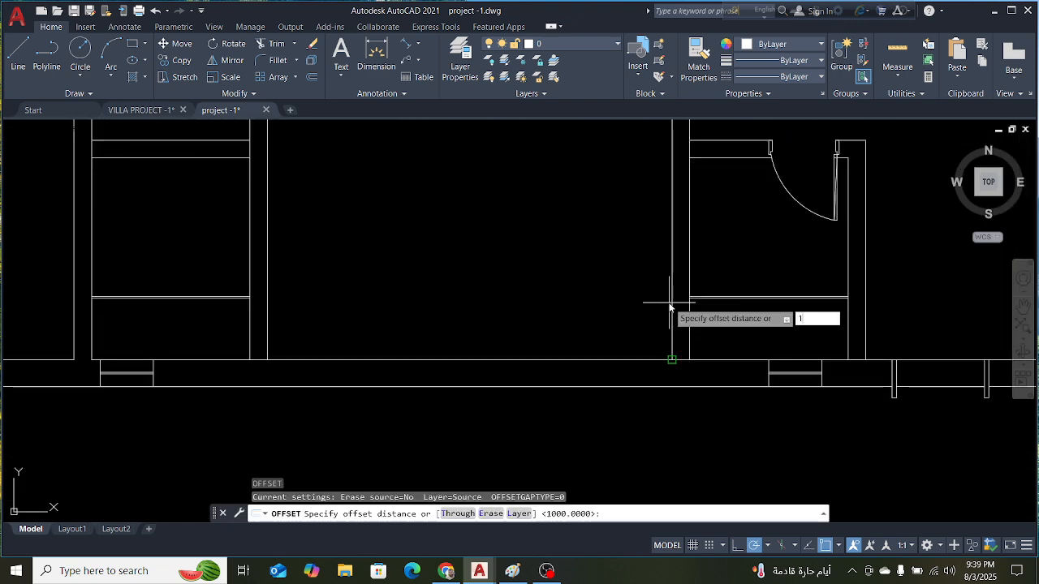
key(Return)
click(671, 303)
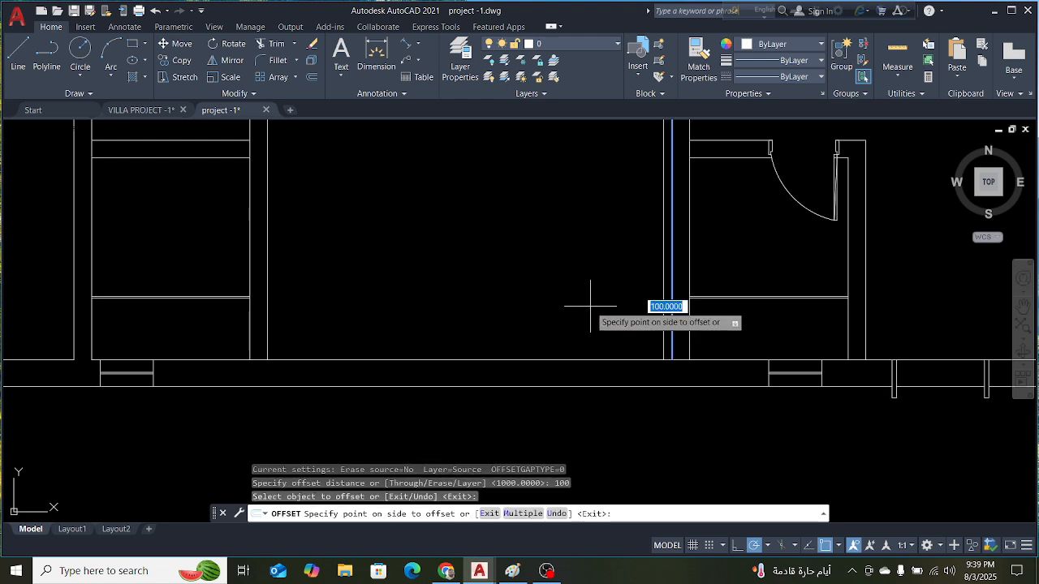
click(591, 302)
key(Escape)
scroll(670, 338, up, 3)
key(Escape)
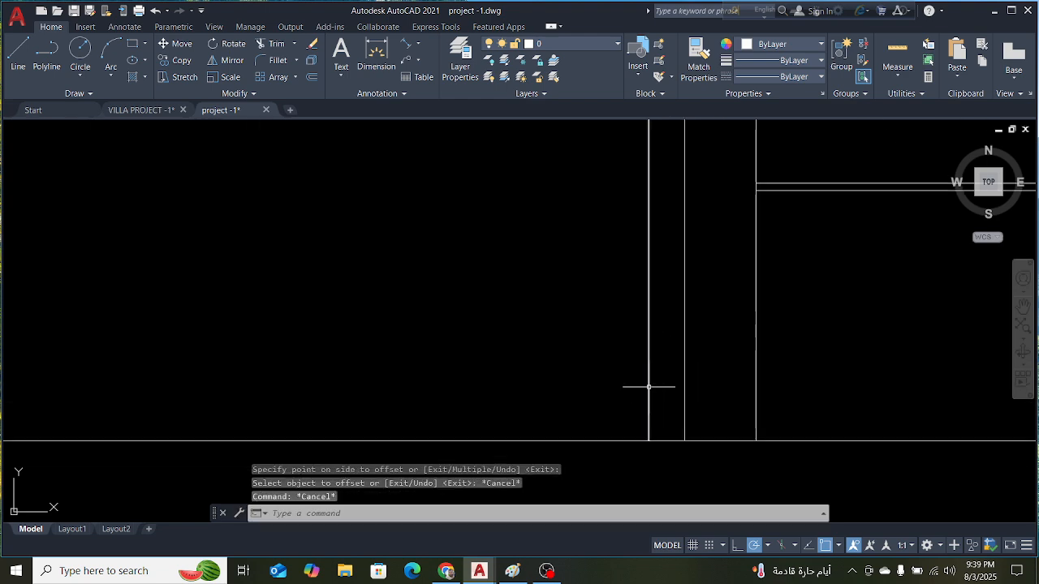
Copy the toilet door by its outer jamb corner to the foot of the 100 offset line on the dining room's exterior wall
scroll(607, 322, down, 5)
scroll(607, 322, up, 3)
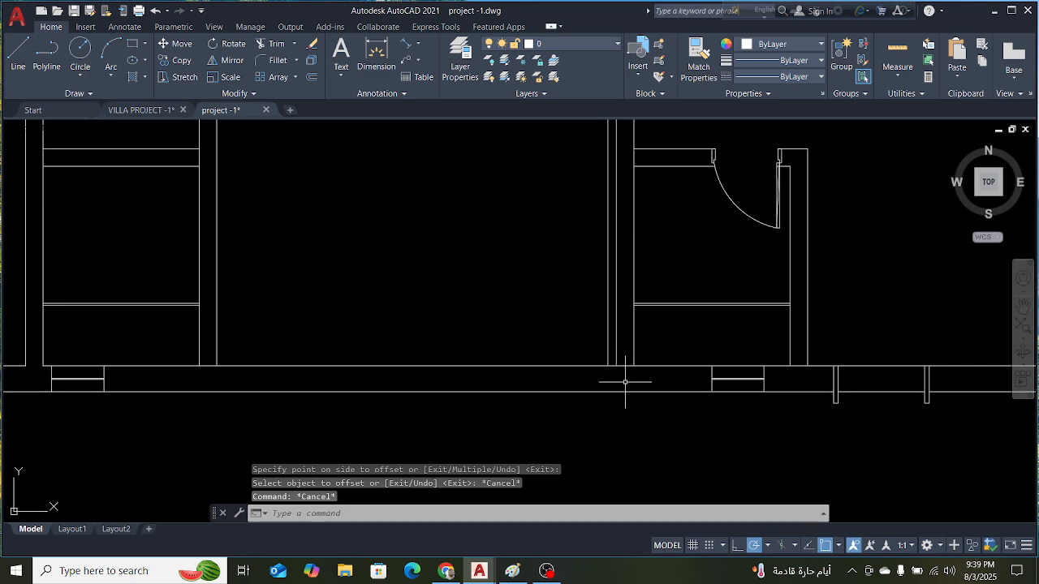
scroll(704, 355, down, 5)
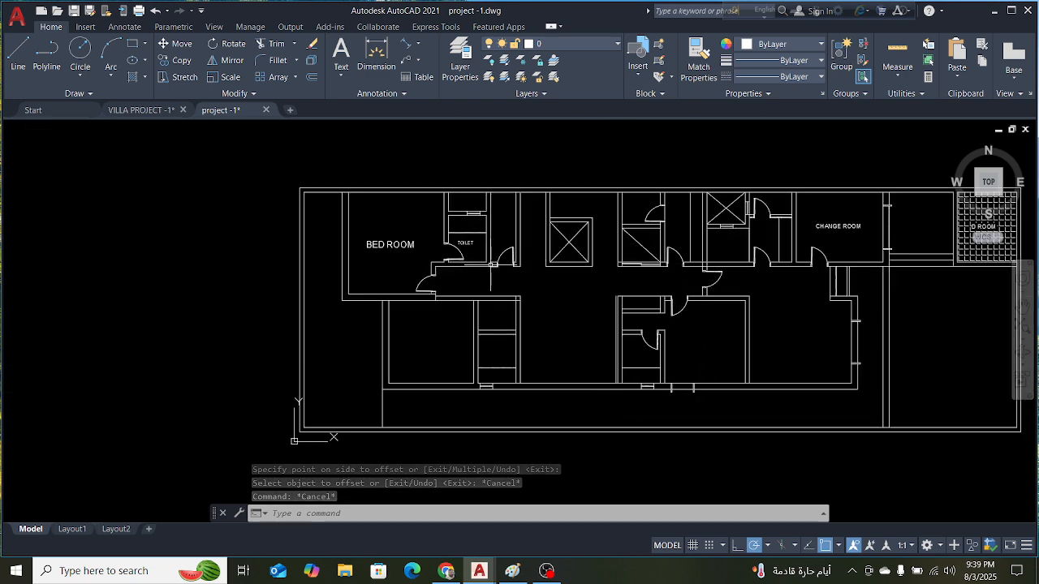
scroll(681, 341, up, 5)
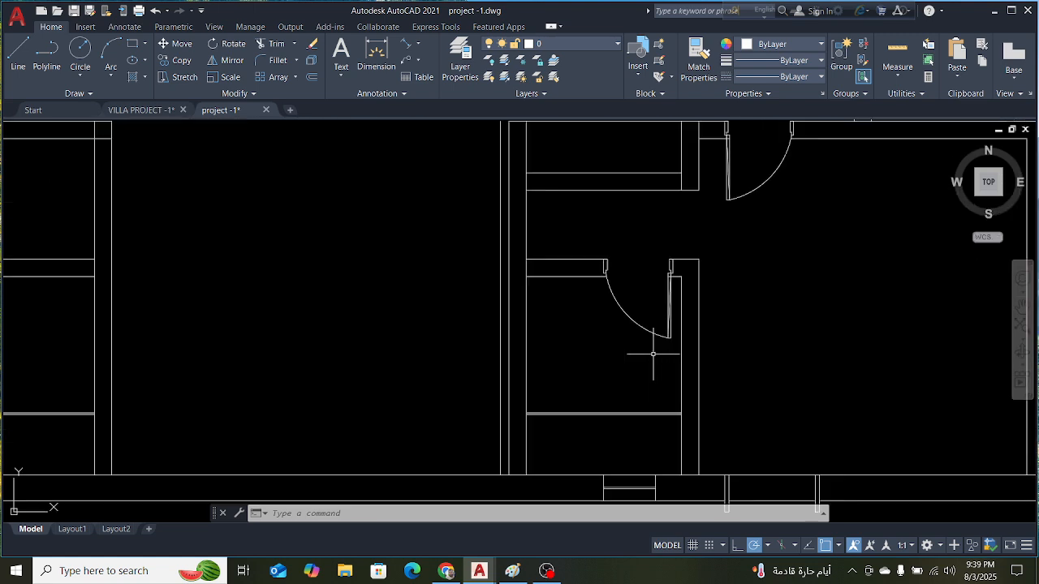
click(640, 316)
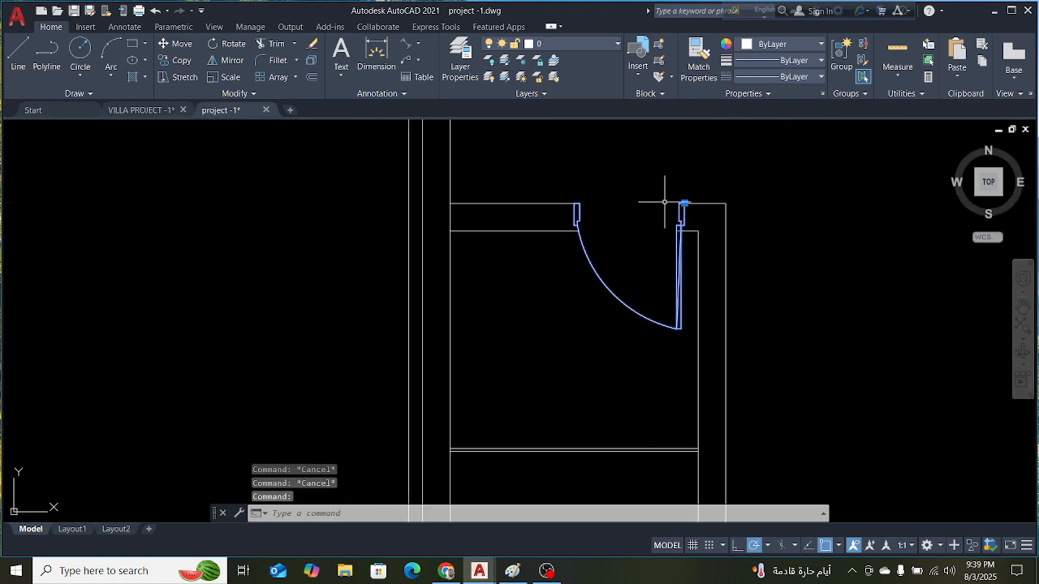
text(O)
key(Return)
scroll(698, 188, up, 4)
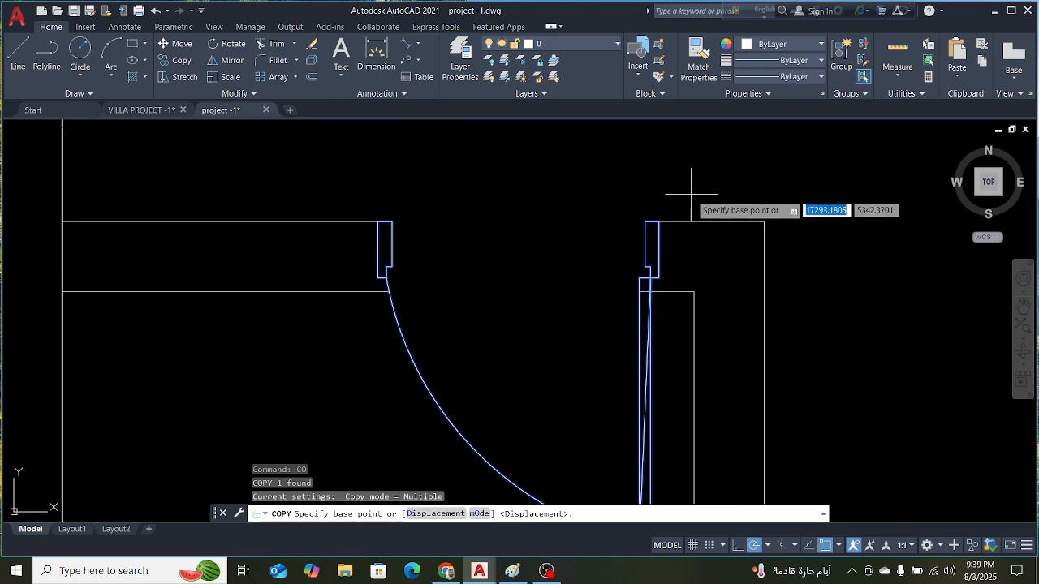
click(667, 216)
scroll(730, 215, down, 6)
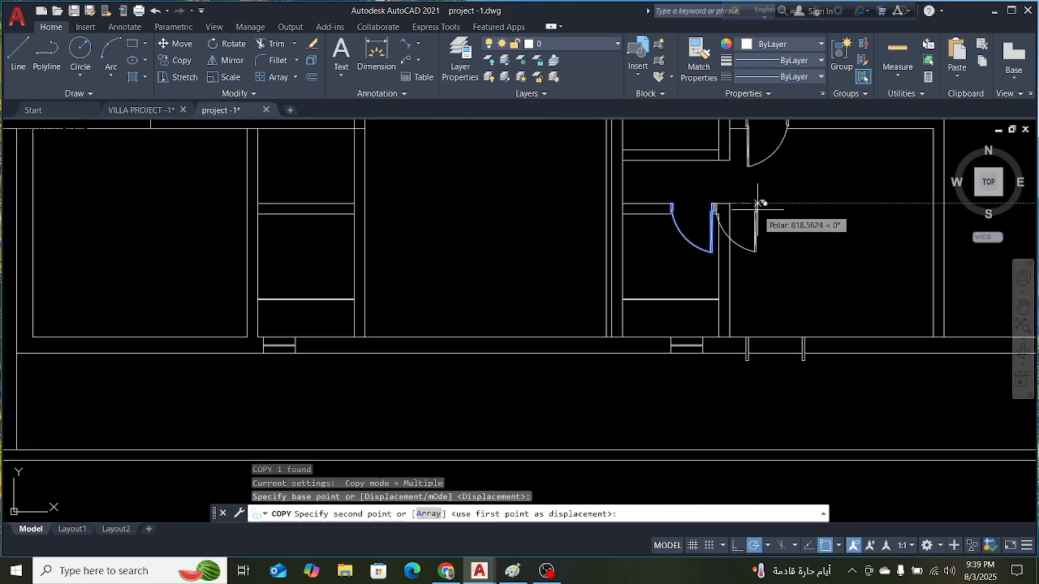
scroll(695, 240, up, 5)
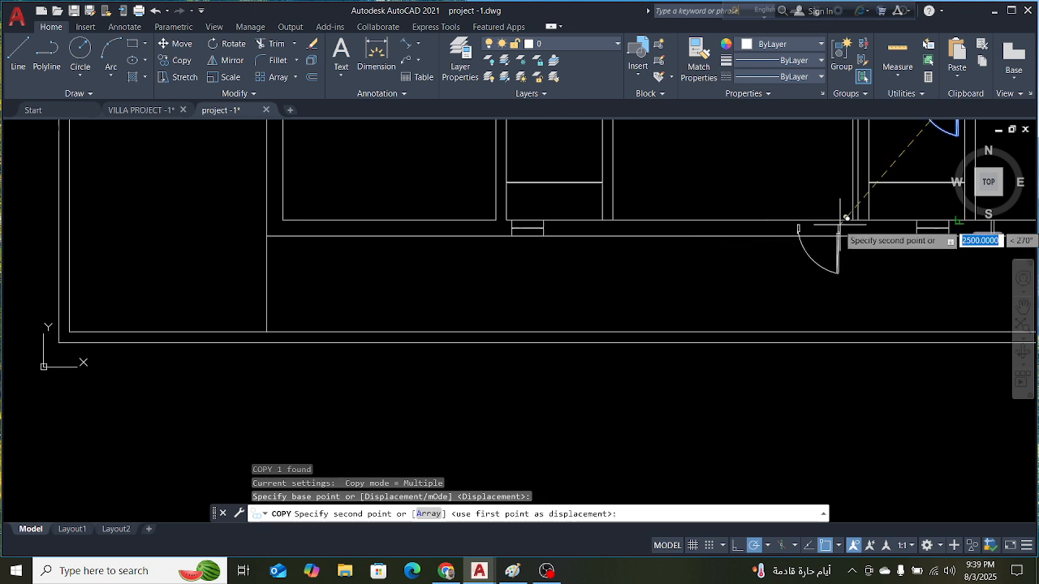
scroll(852, 221, up, 3)
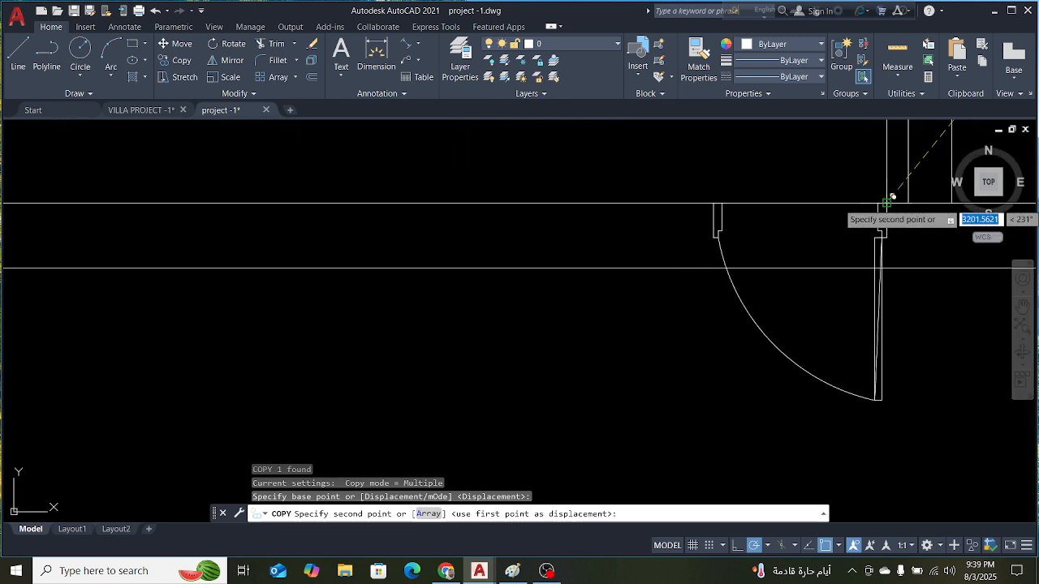
scroll(890, 197, down, 3)
click(714, 255)
key(Escape)
scroll(714, 255, down, 2)
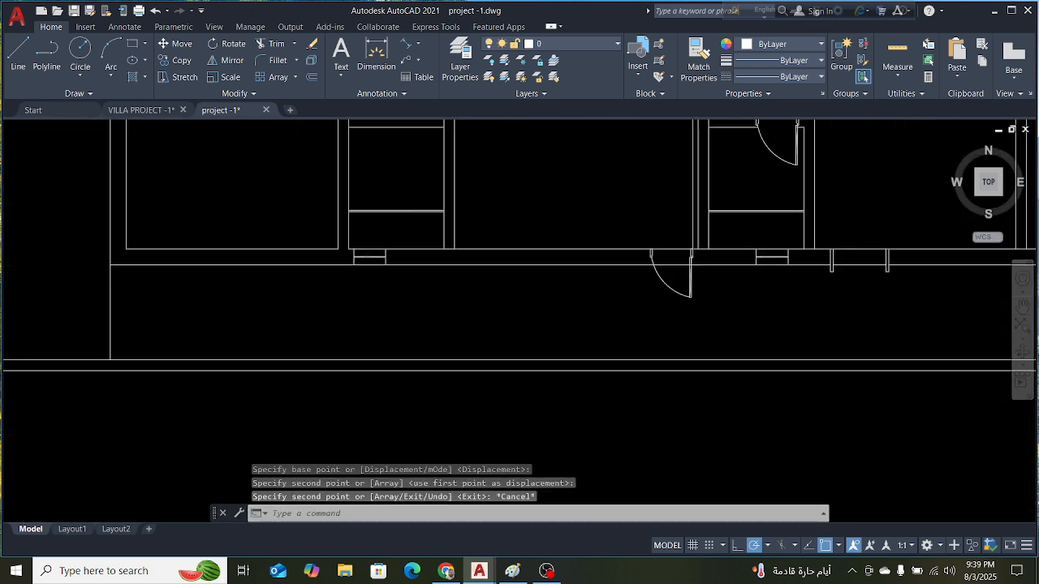
Draw a vertical line from the copied door's latch-side jamb corner to the outer wall line
scroll(667, 263, up, 6)
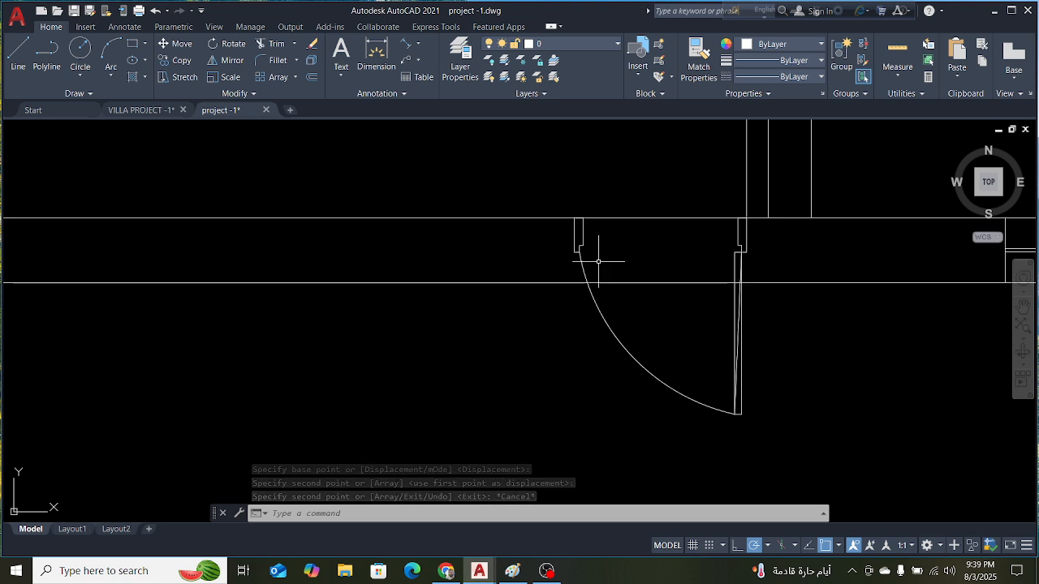
key(l)
key(Return)
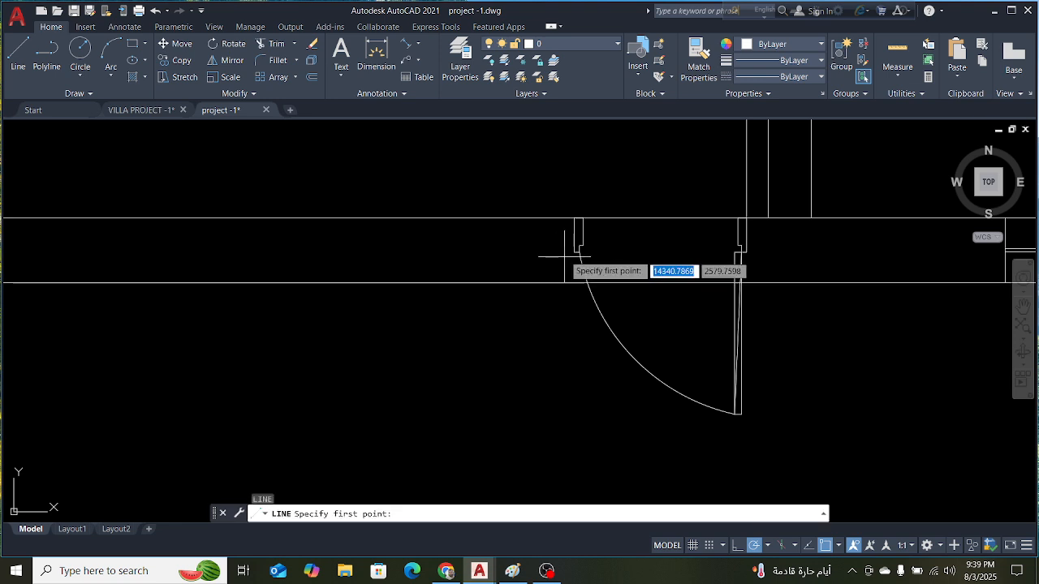
scroll(578, 252, up, 3)
click(583, 261)
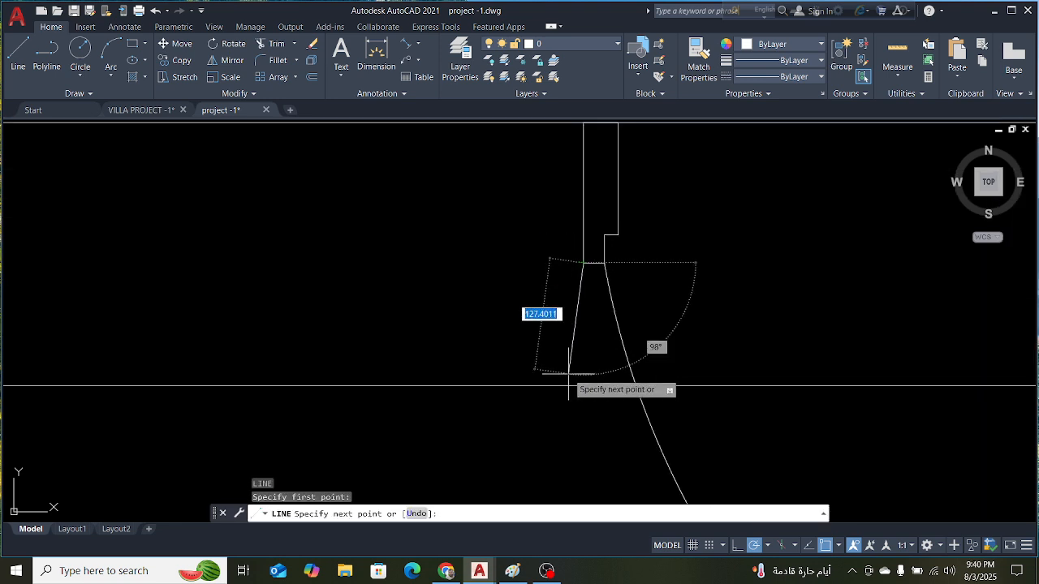
key(Escape)
scroll(544, 378, down, 2)
scroll(598, 352, down, 3)
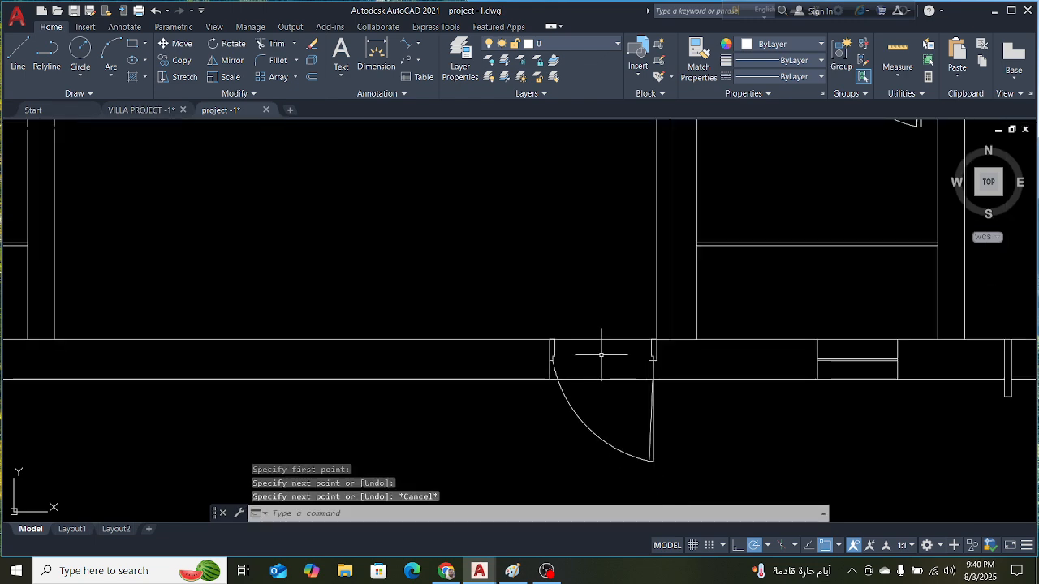
Draw a vertical line from the copied door's hinge-side jamb corner to the outer wall line
scroll(536, 364, up, 3)
scroll(571, 352, down, 2)
scroll(609, 352, up, 5)
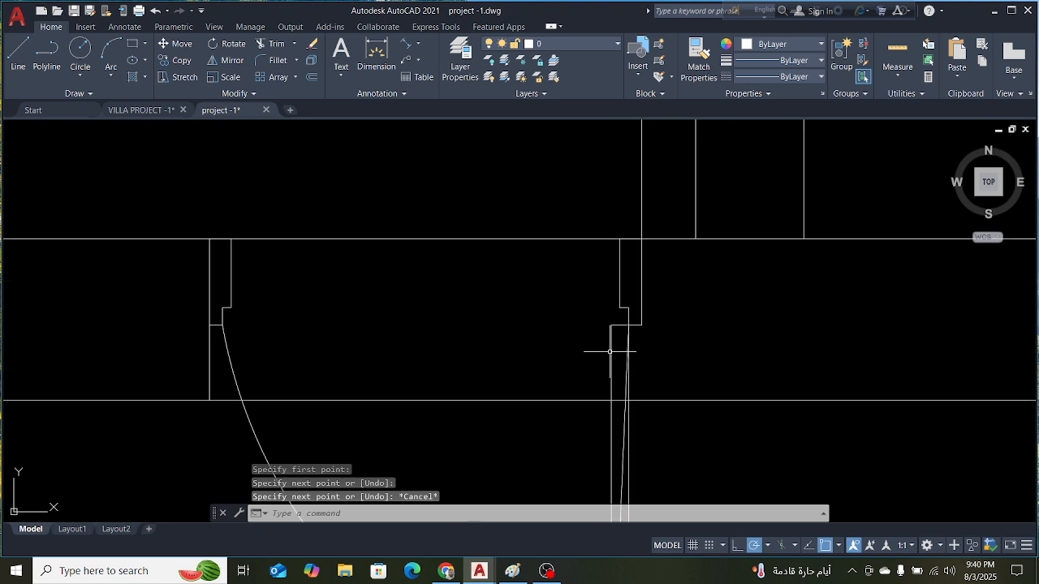
text(l)
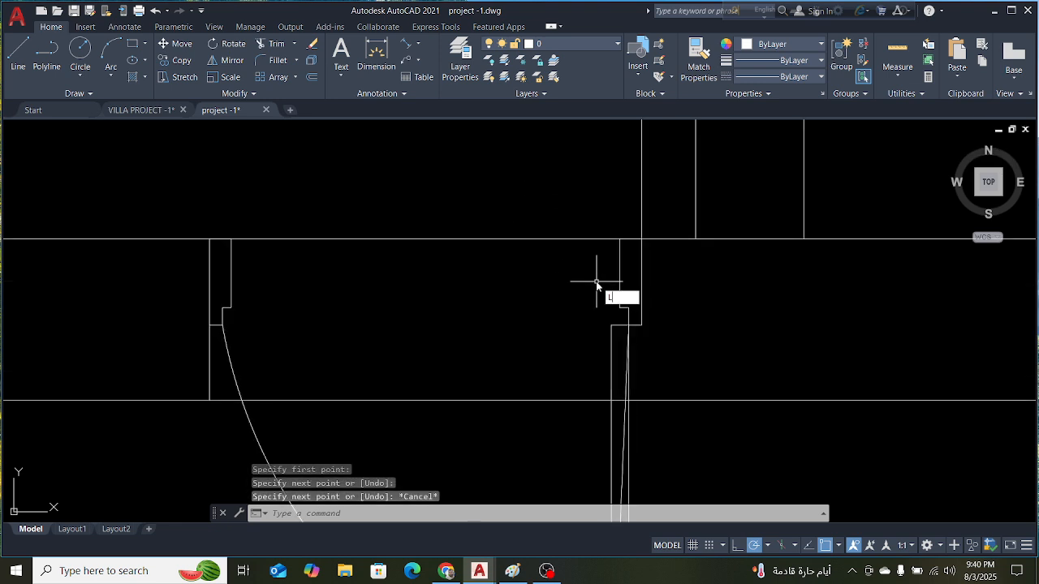
key(Return)
click(641, 324)
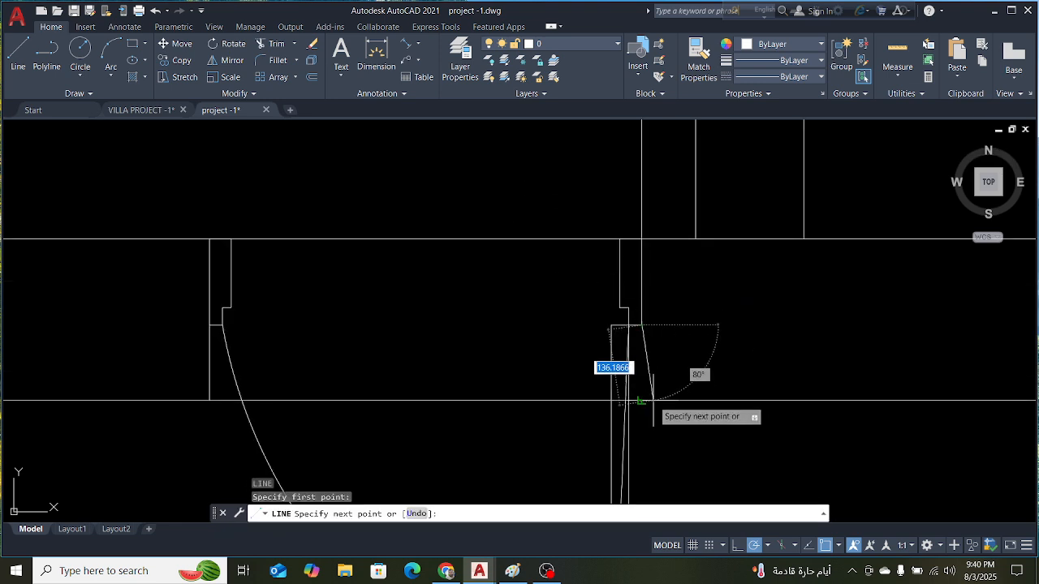
click(642, 406)
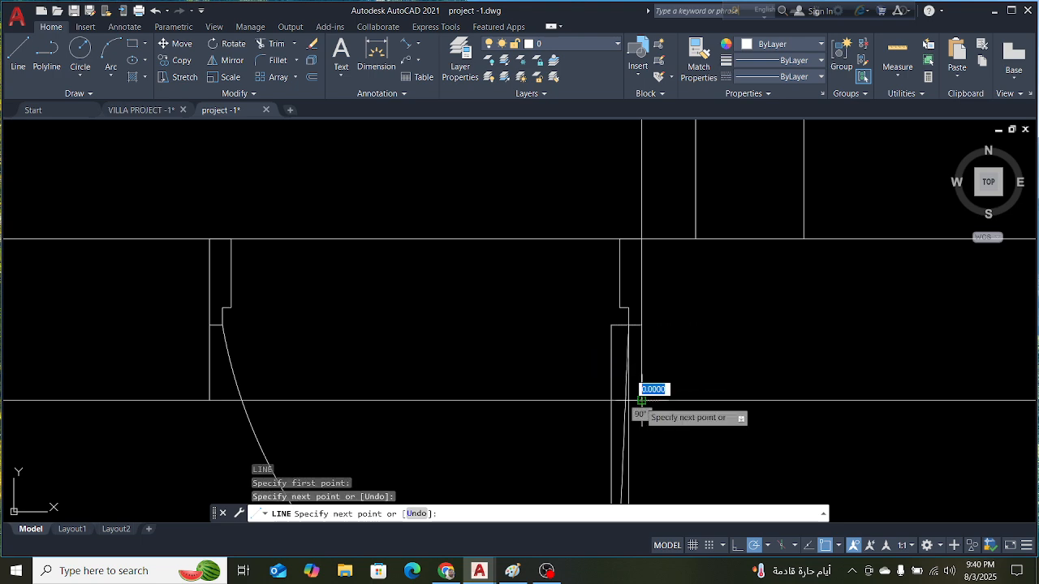
key(Escape)
scroll(657, 366, down, 2)
scroll(661, 377, up, 2)
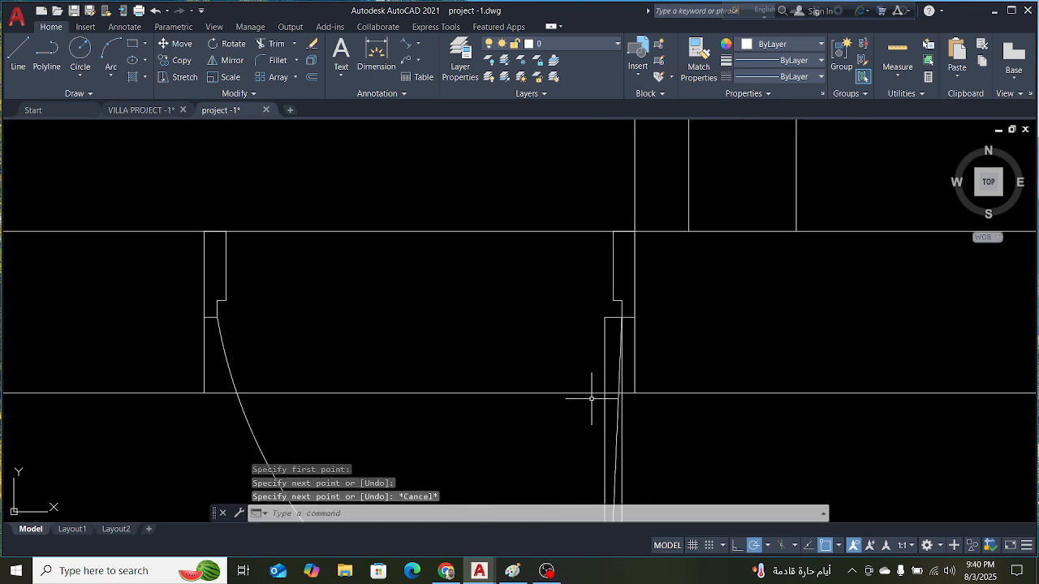
Trim the dining room's outer exterior wall line between the copied door's jambs, up to the edge of the door leaf
text(TR)
key(Return)
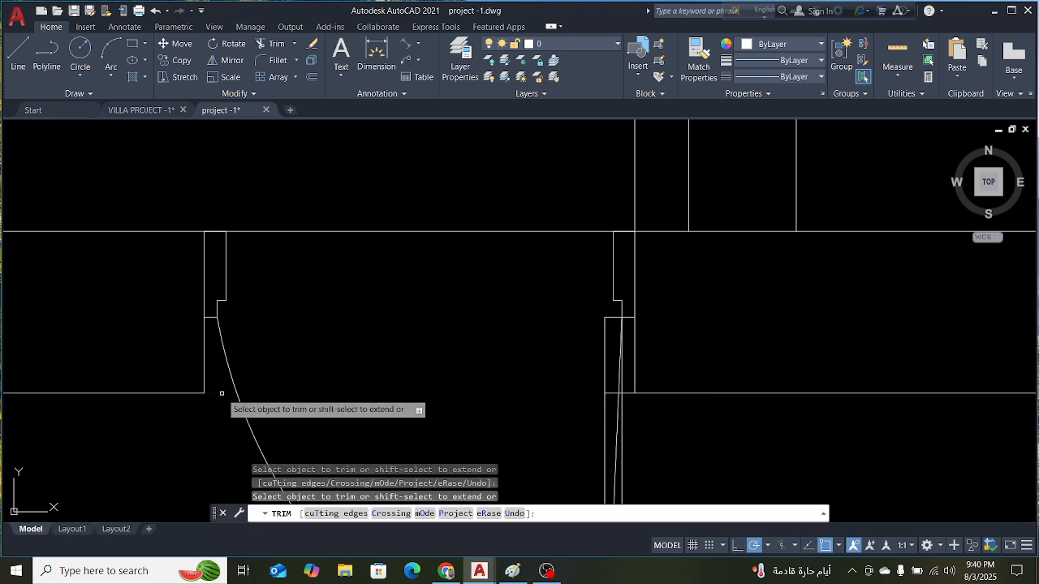
scroll(608, 376, up, 5)
click(625, 413)
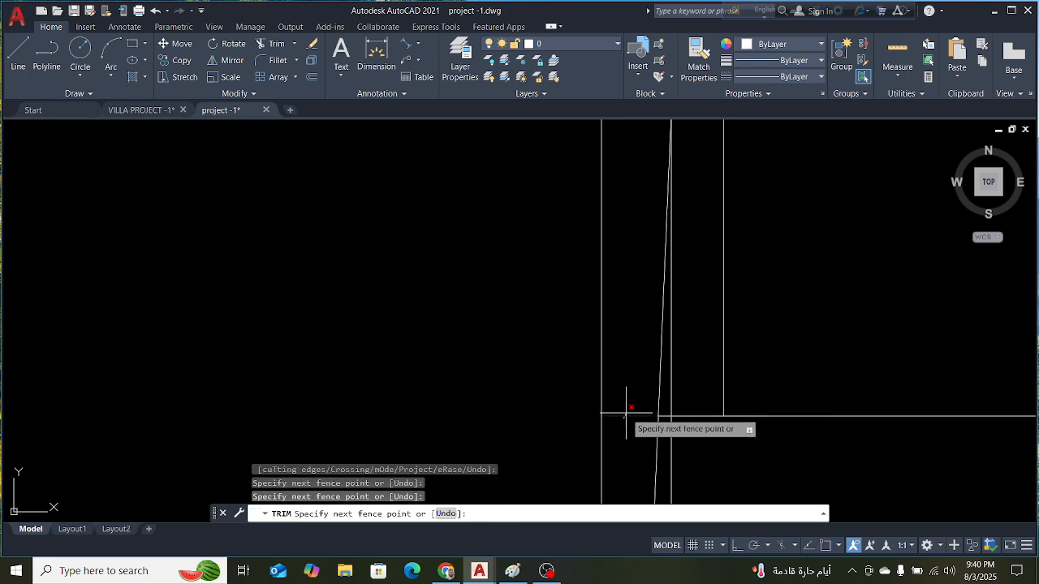
key(Return)
scroll(660, 418, up, 5)
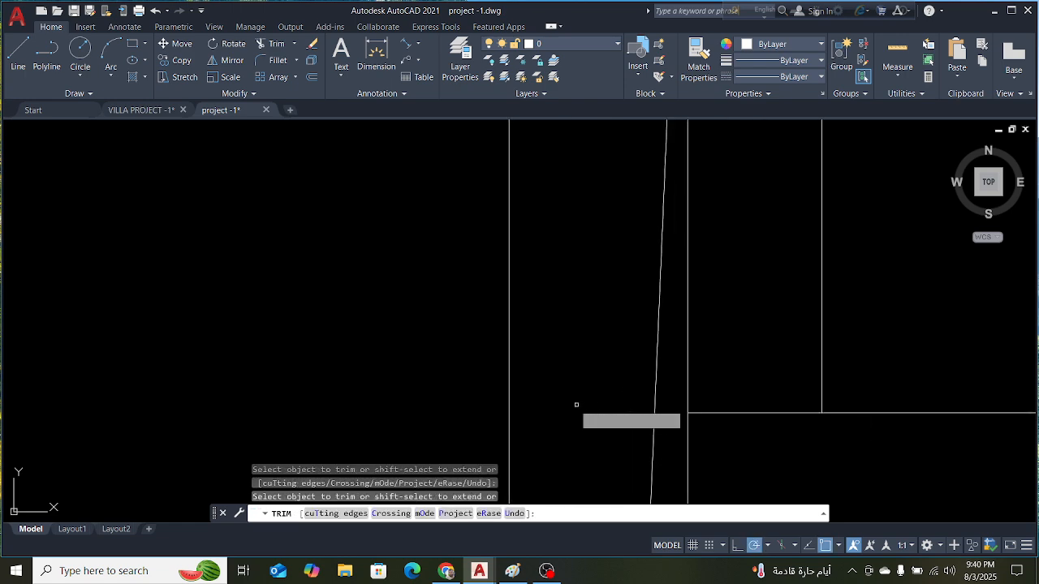
scroll(577, 405, down, 5)
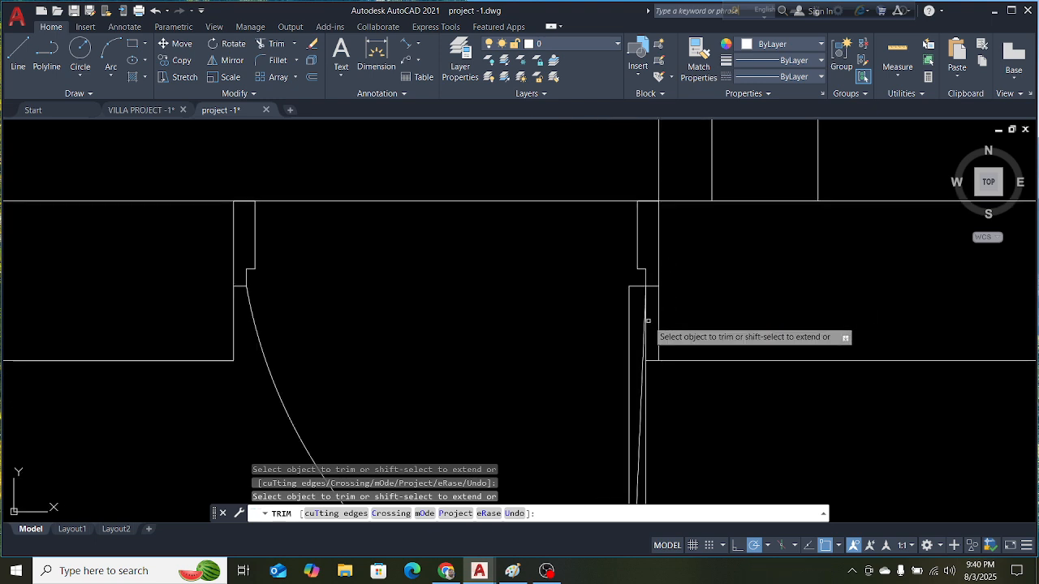
scroll(471, 313, down, 4)
key(Escape)
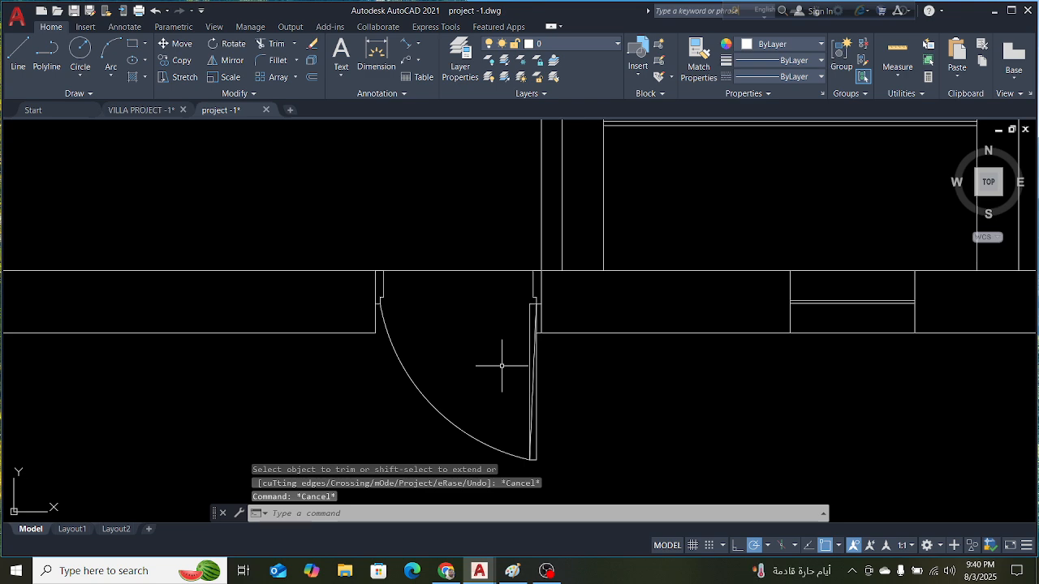
Trim the dining room's inner exterior wall line across the copied door's opening
scroll(598, 397, down, 6)
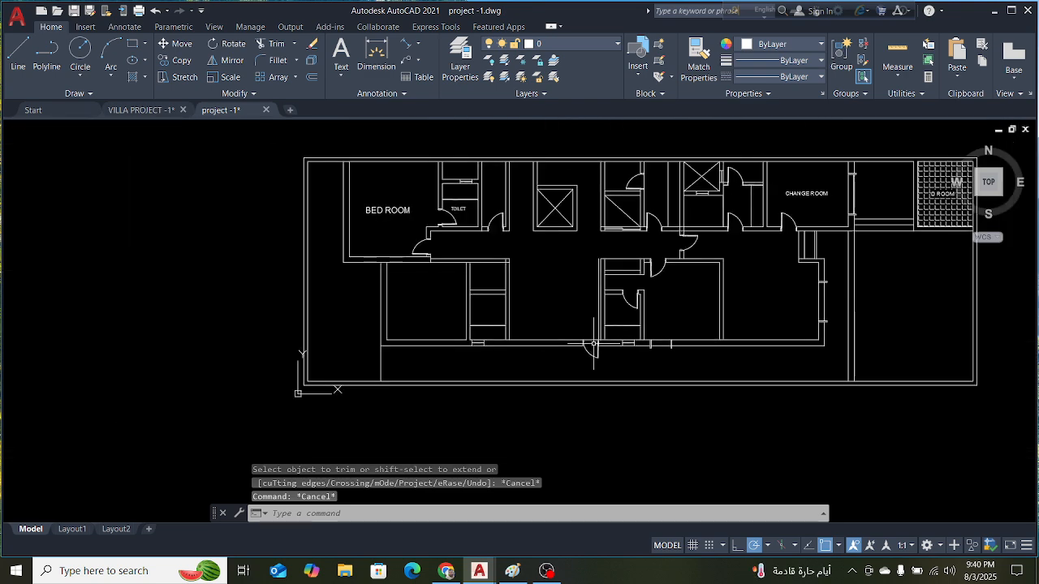
scroll(593, 344, up, 7)
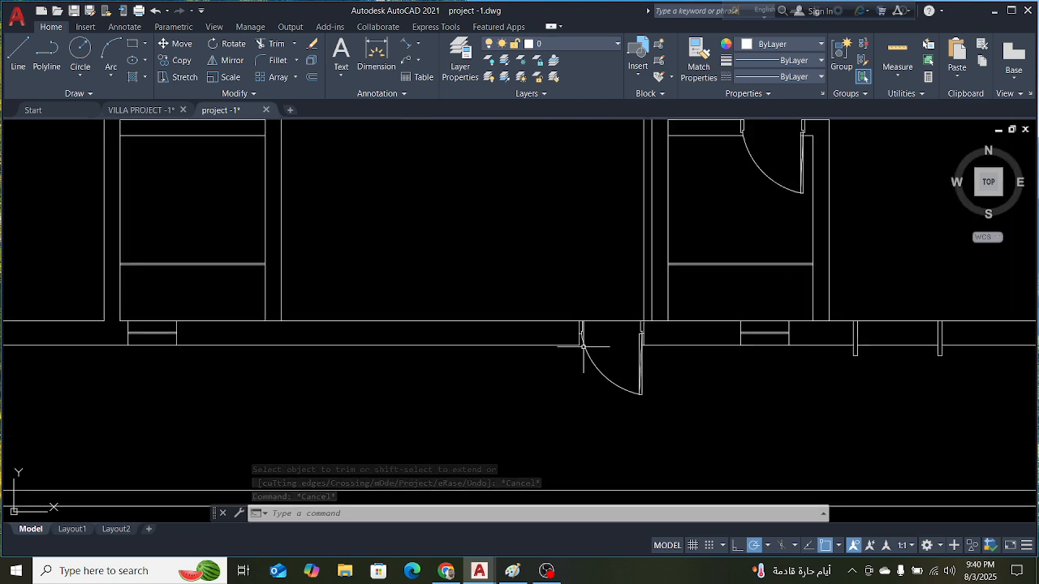
scroll(529, 338, down, 7)
scroll(549, 344, up, 8)
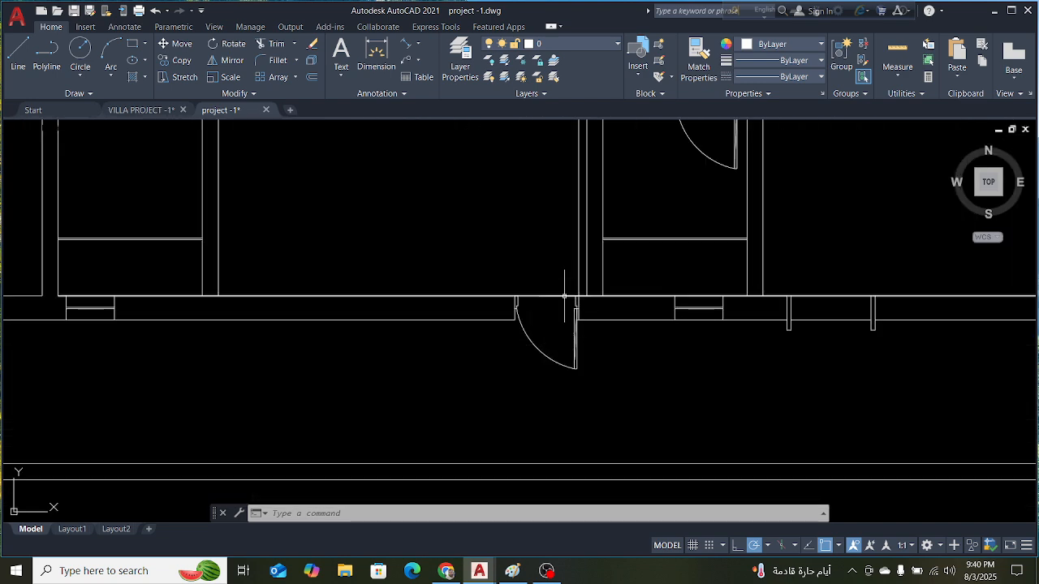
text(tr)
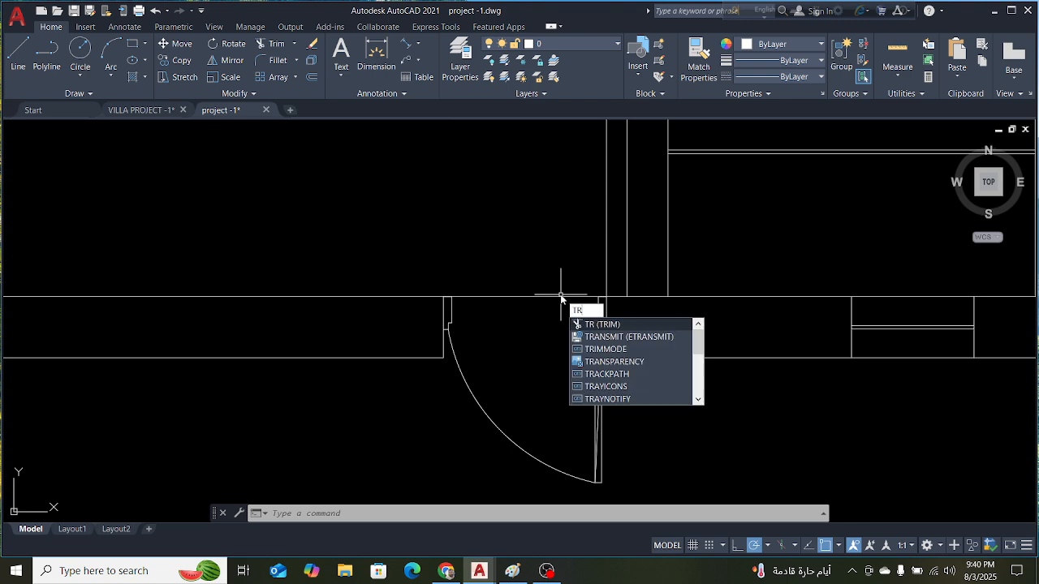
key(Return)
scroll(561, 298, up, 2)
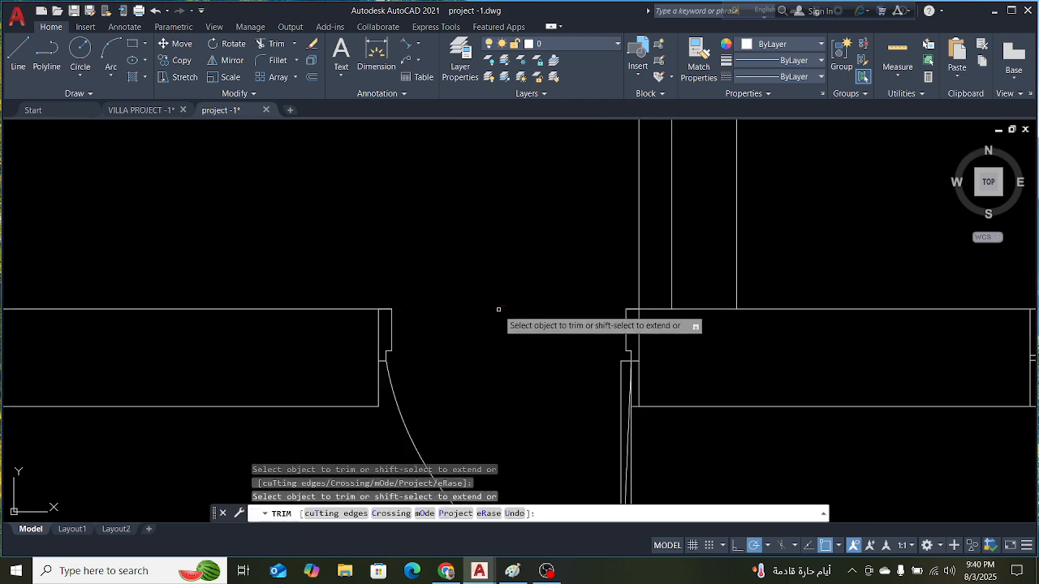
scroll(502, 311, down, 6)
key(Escape)
Delete the 100 offset construction line beside the dining room's east wall
scroll(646, 249, up, 3)
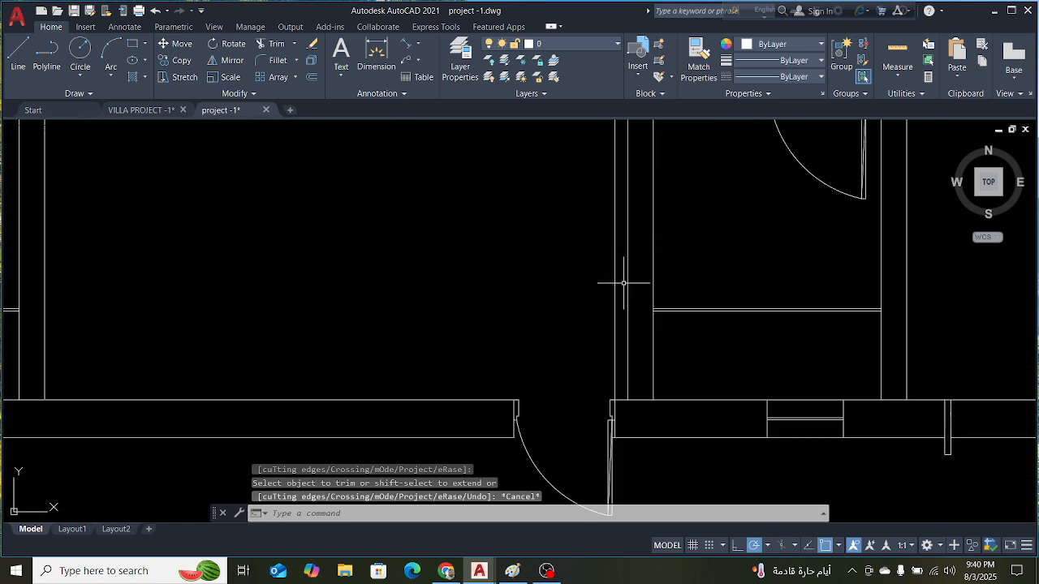
click(615, 276)
key(Delete)
In the VILLA PROJECT -1 reference, measure from the dining room's inner southwest corner to the near outer edge of the window
scroll(613, 280, down, 5)
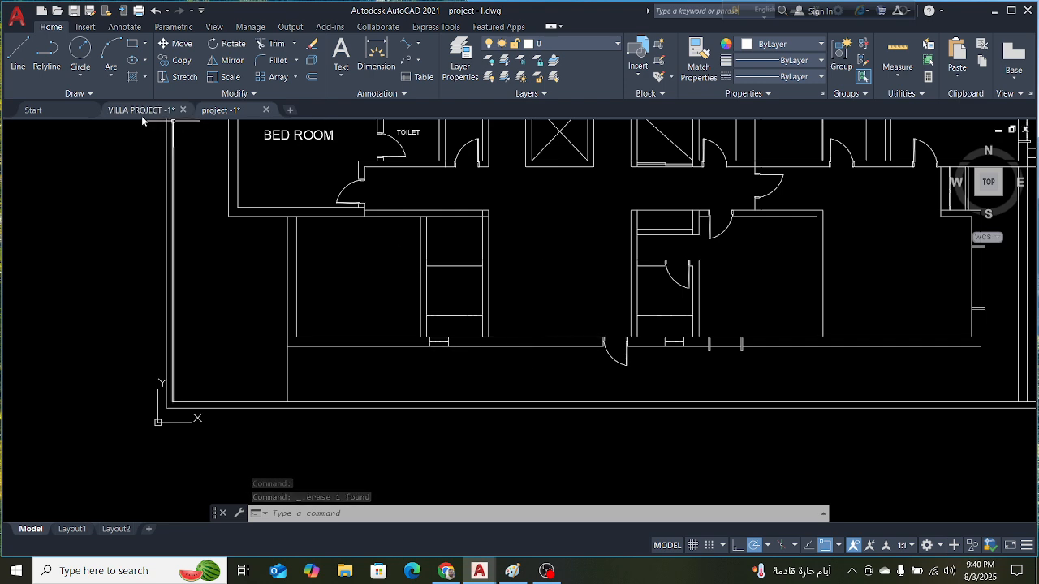
scroll(497, 302, down, 5)
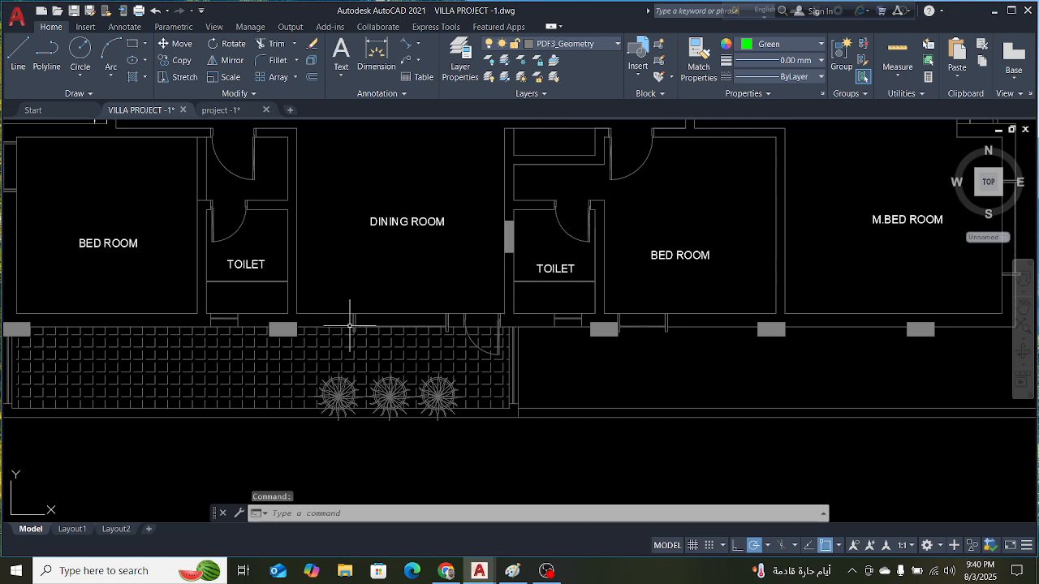
scroll(349, 325, up, 4)
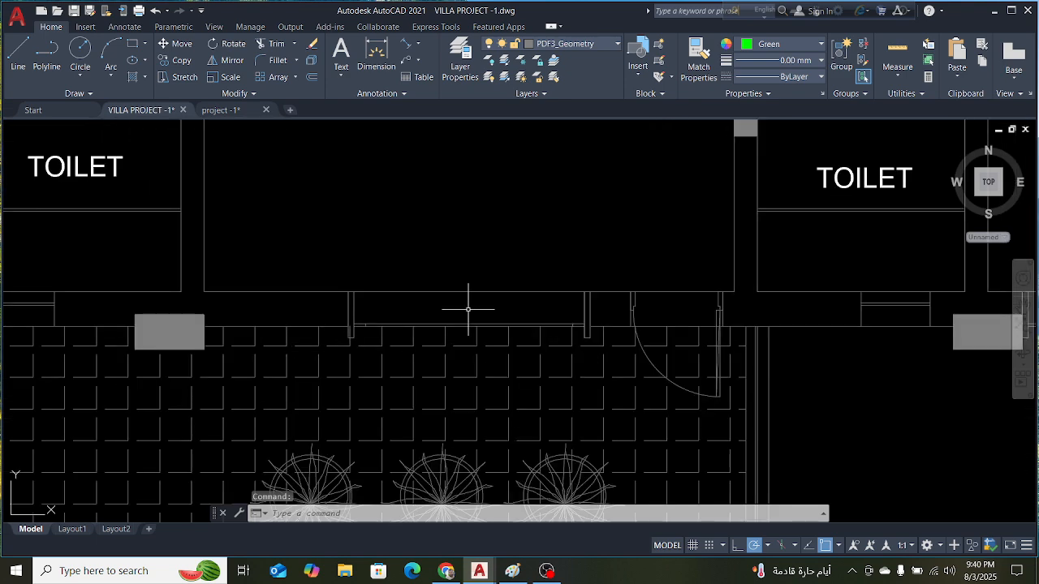
click(407, 44)
scroll(317, 253, up, 2)
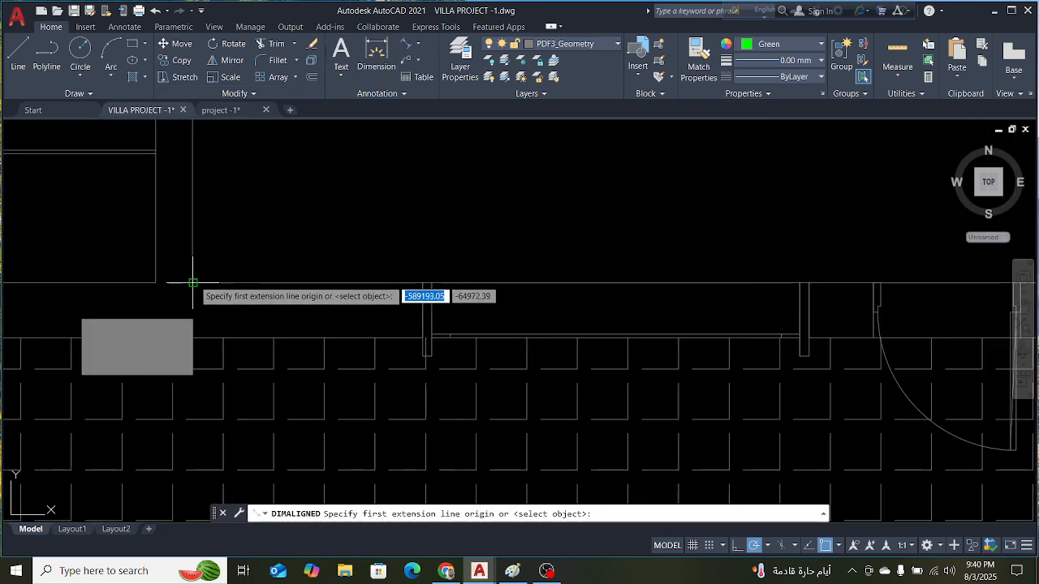
click(199, 281)
scroll(367, 277, up, 4)
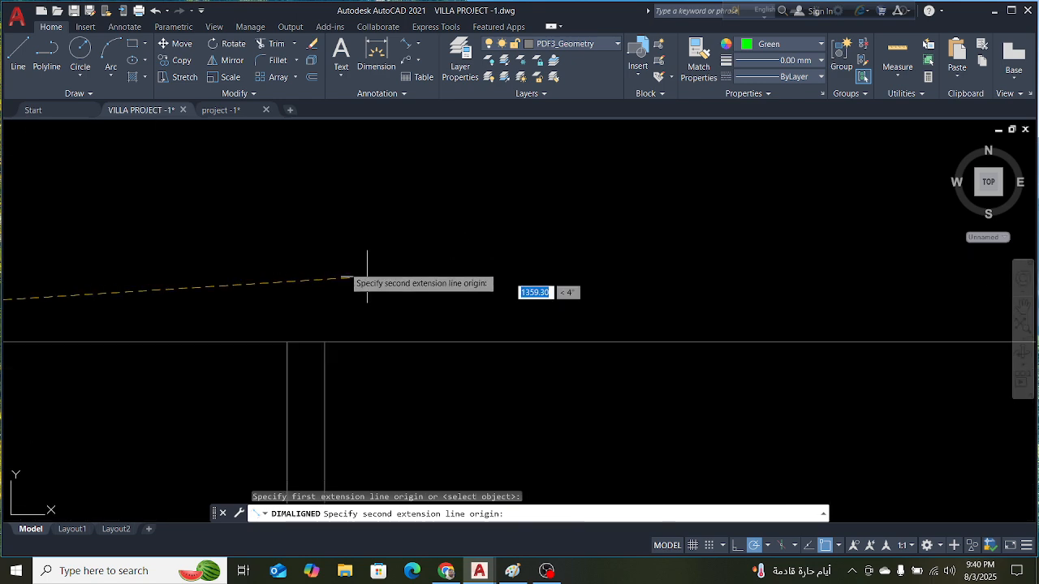
click(288, 344)
scroll(339, 307, down, 4)
scroll(355, 299, down, 2)
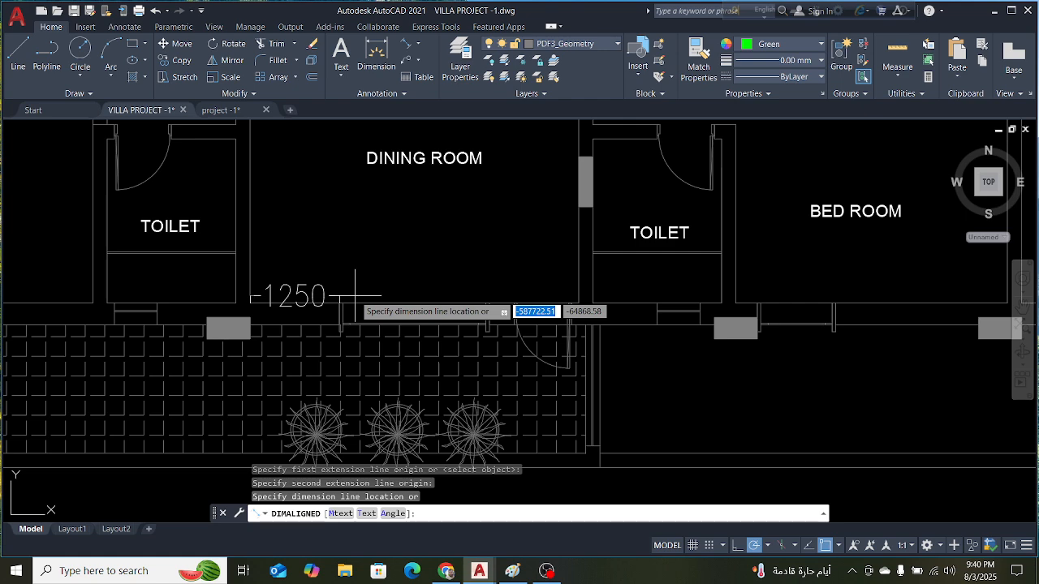
key(Escape)
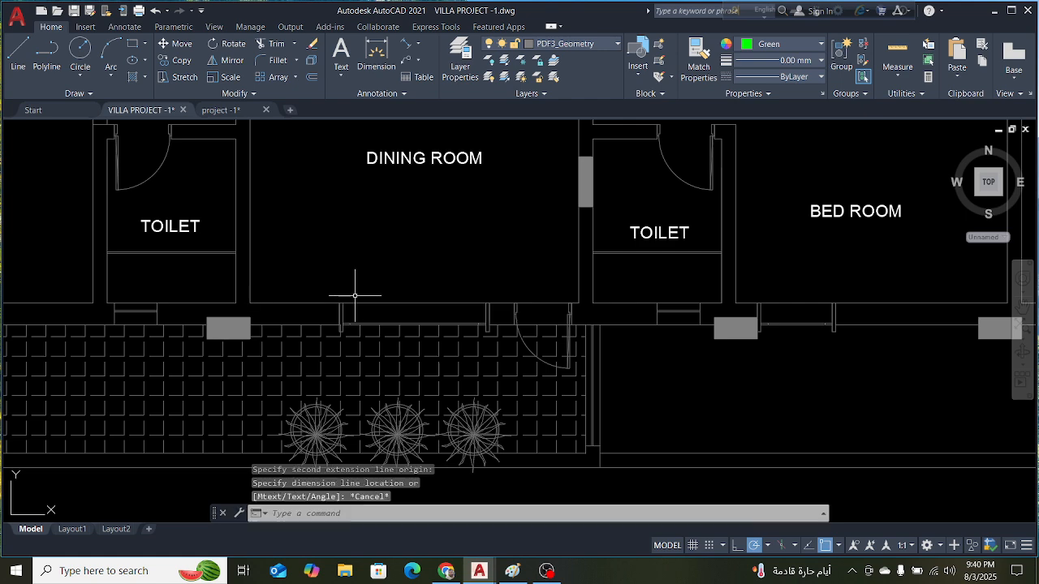
Measure the clear opening between the dining room window's two jamb pieces in the reference drawing
click(402, 44)
scroll(345, 333, up, 3)
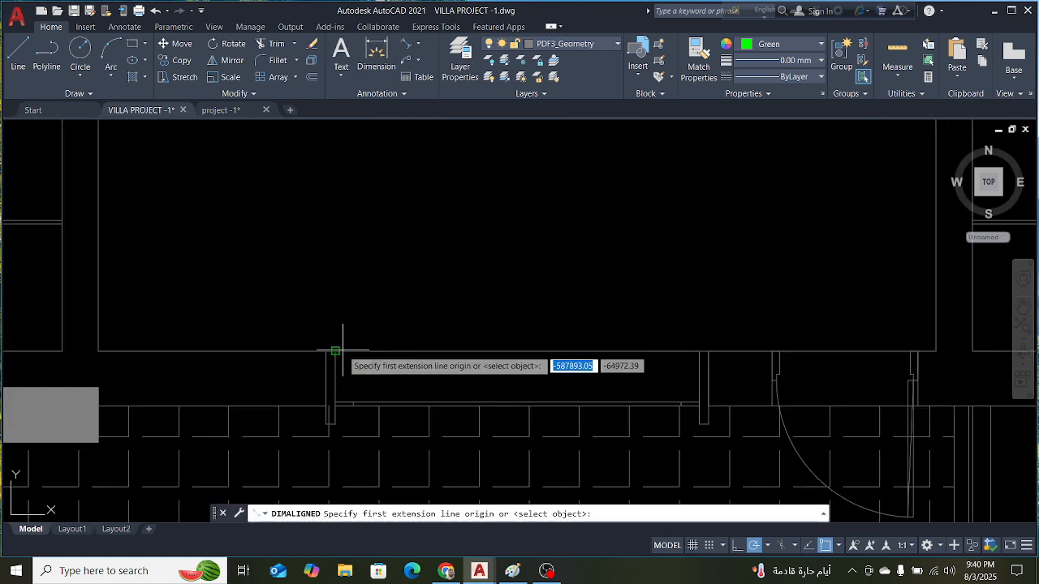
click(335, 351)
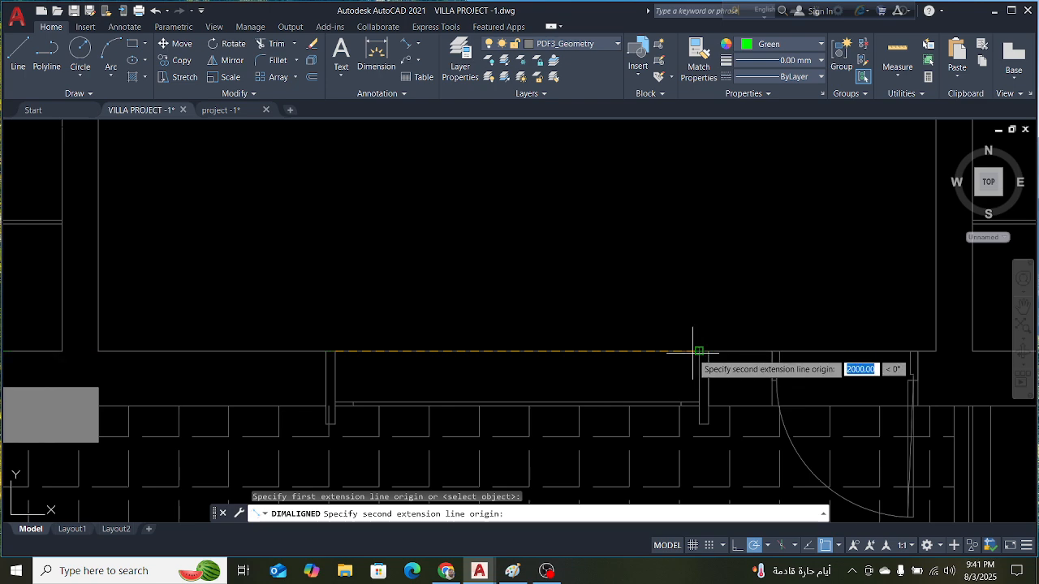
click(699, 351)
key(Escape)
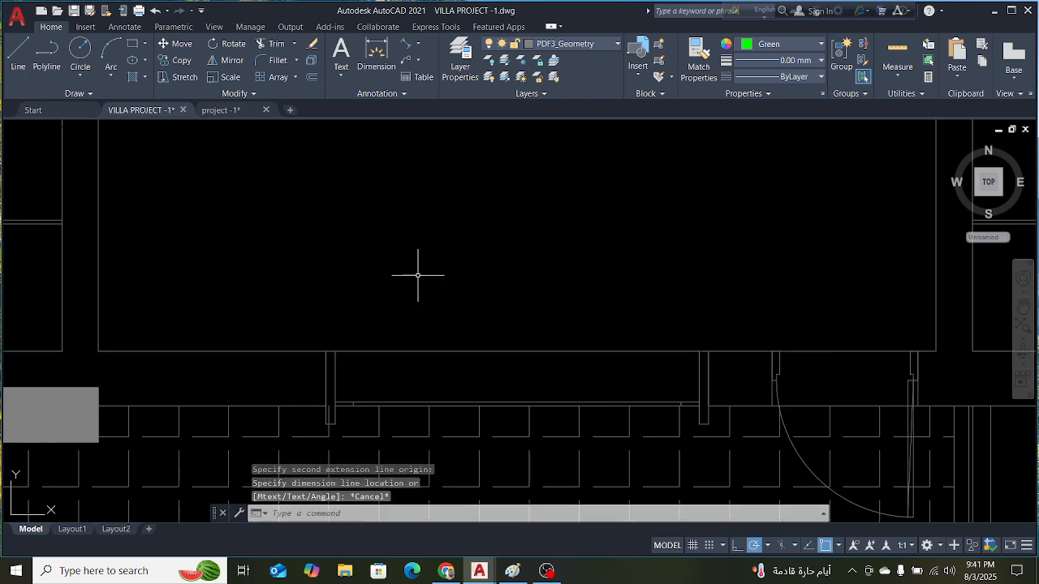
scroll(332, 160, down, 5)
In the project -1 drawing, copy the bedroom window's west jamb piece onto the dining room's exterior wall, near its west end
click(234, 110)
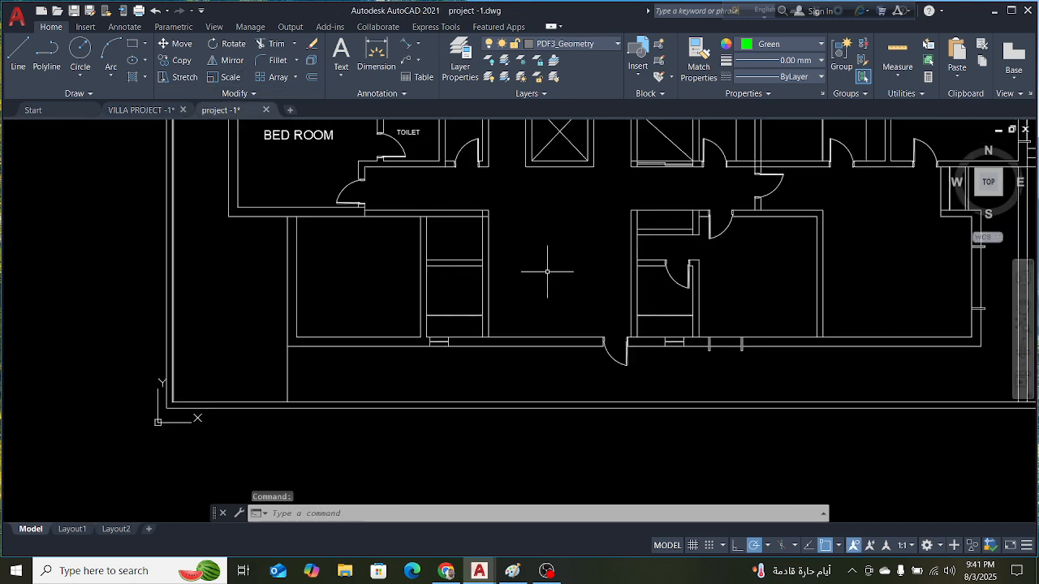
scroll(621, 355, up, 4)
click(623, 302)
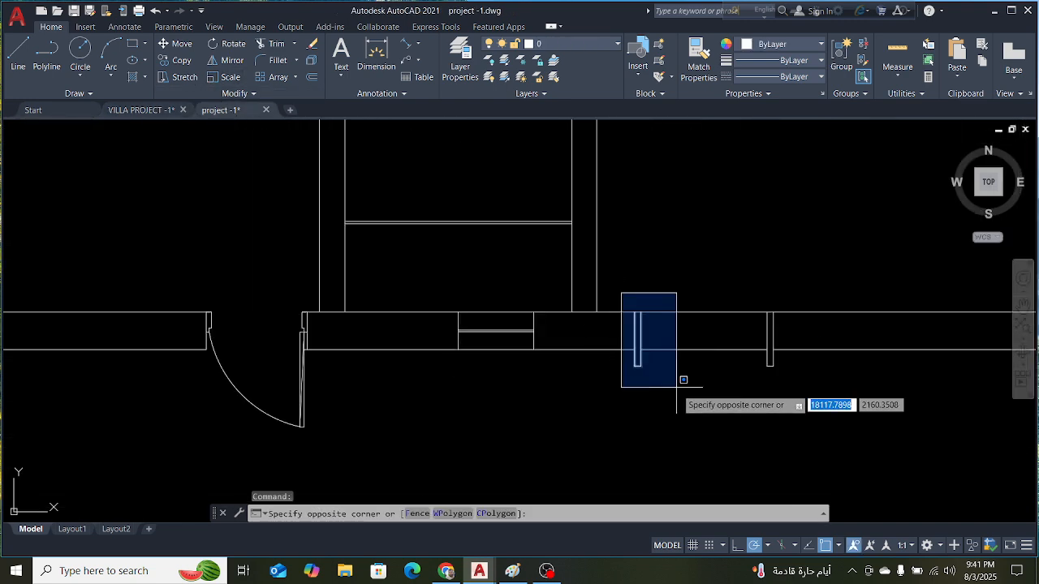
click(696, 414)
text(CO)
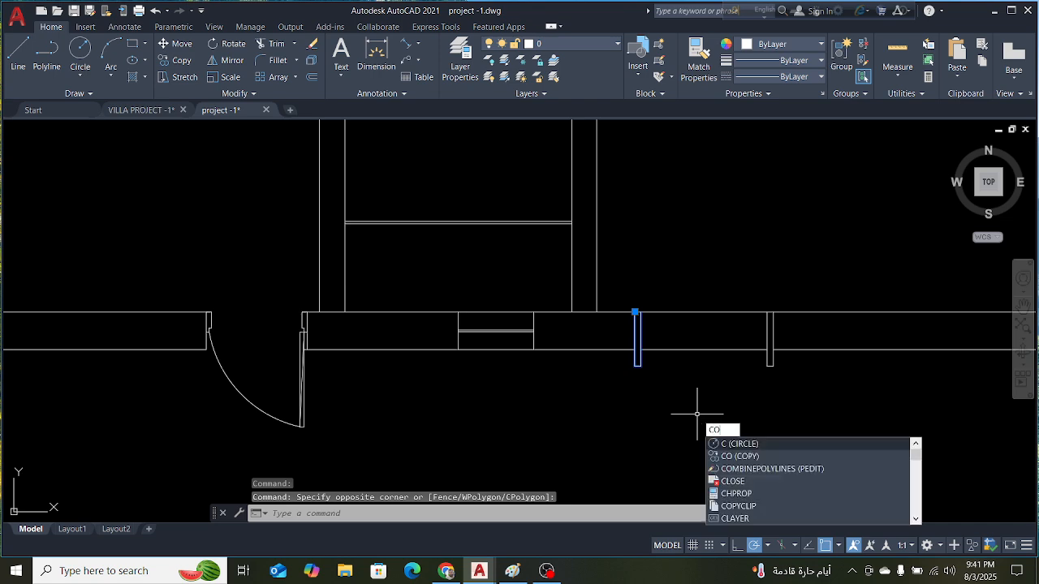
key(Return)
scroll(641, 307, up, 3)
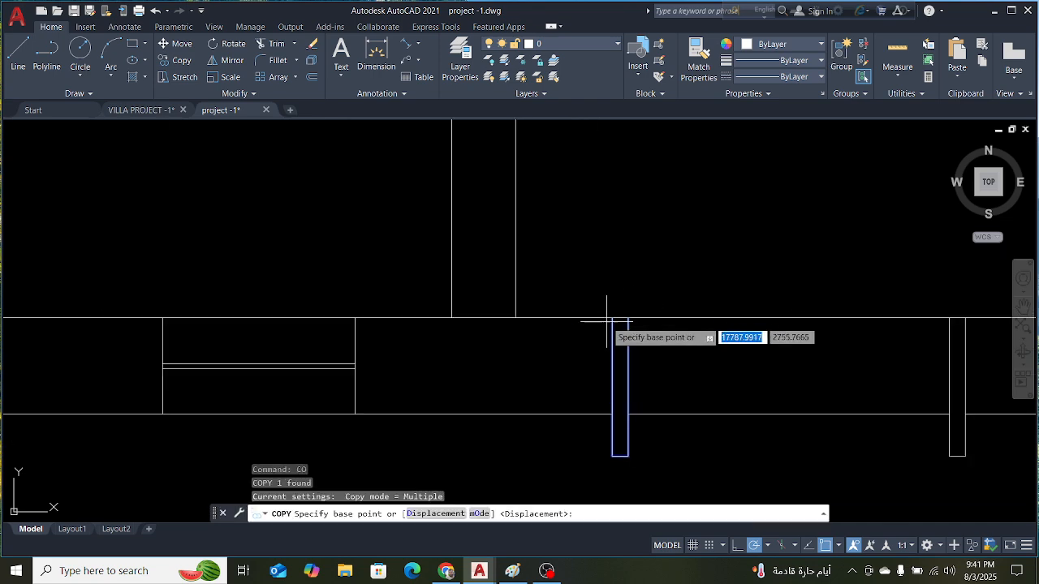
click(612, 315)
scroll(731, 312, down, 3)
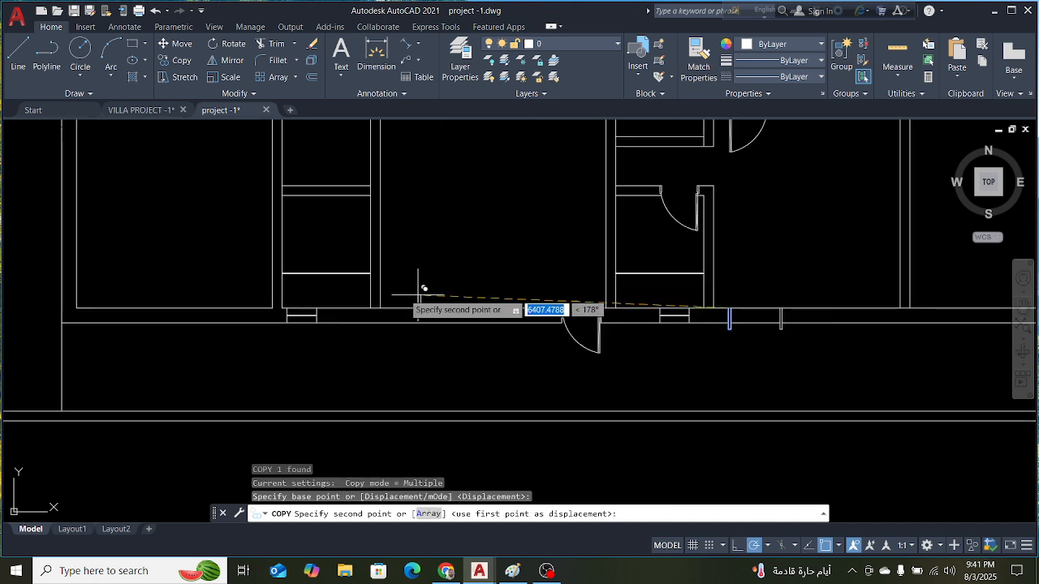
scroll(380, 316, up, 5)
scroll(487, 313, down, 3)
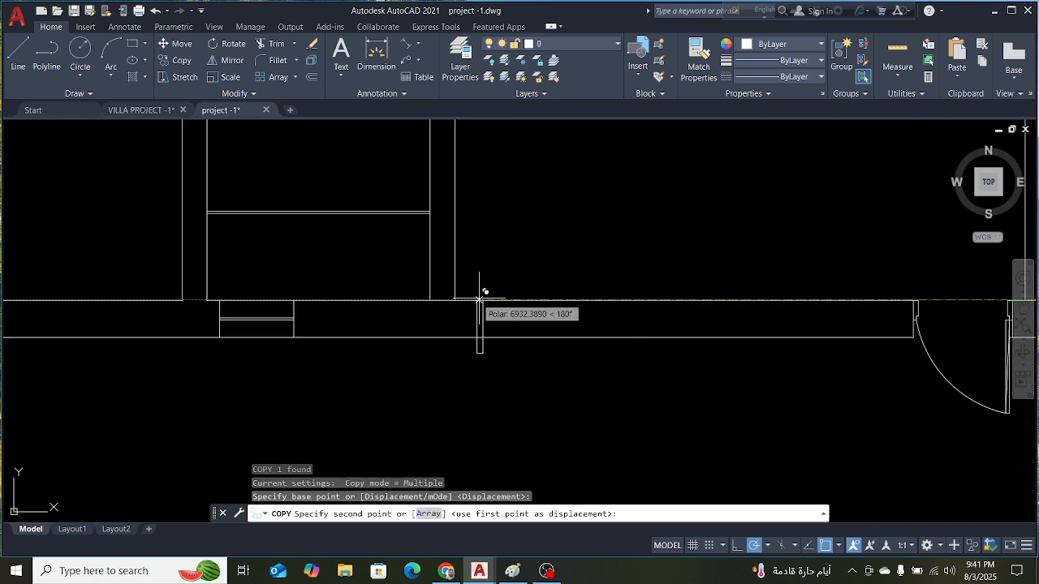
click(555, 318)
key(Escape)
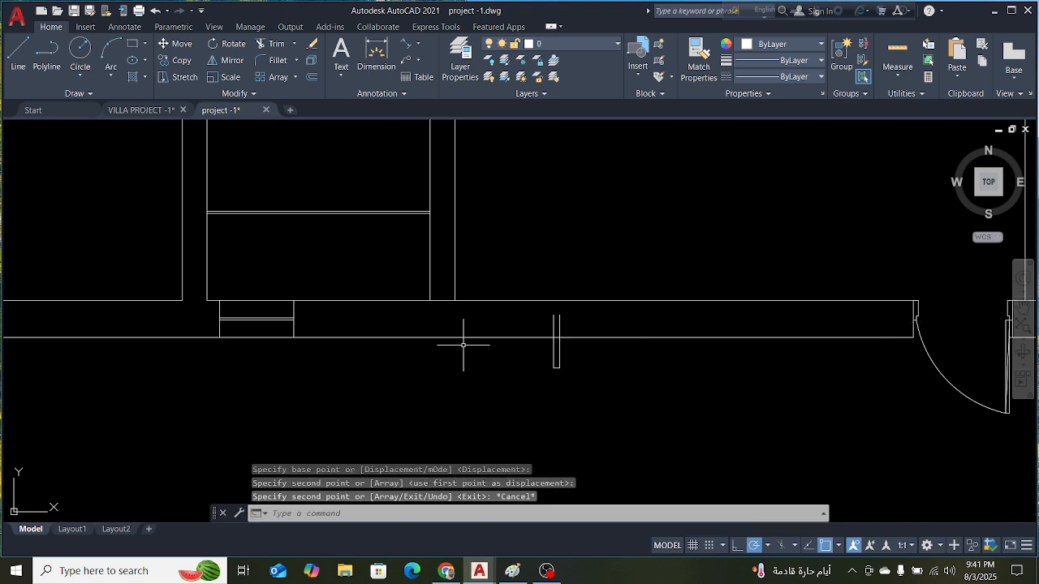
Offset the dining room's west wall line 1250 into the dining room
scroll(471, 309, up, 4)
scroll(446, 301, up, 2)
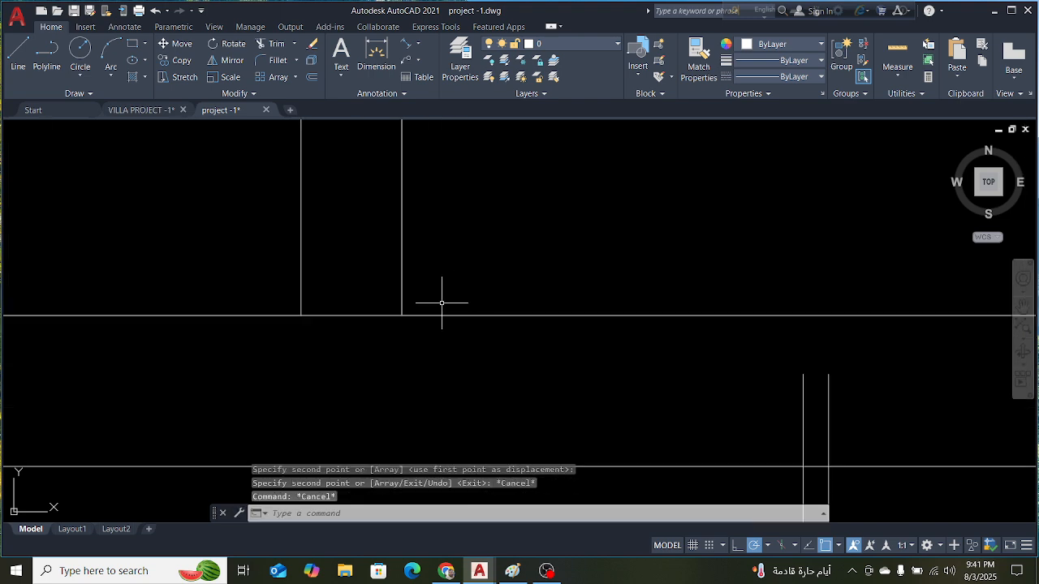
click(402, 283)
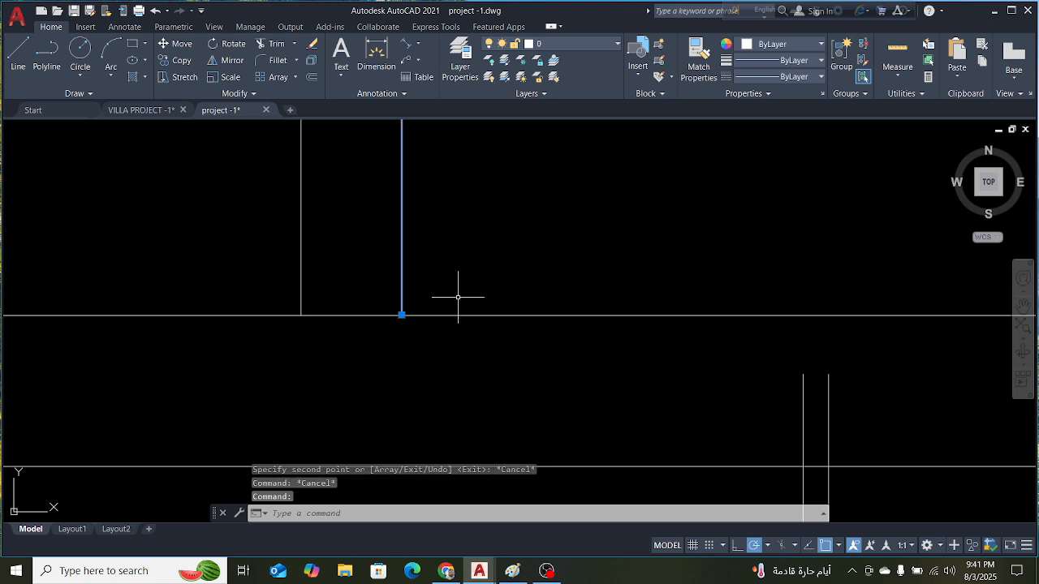
text(O)
key(Return)
text(1250)
key(Return)
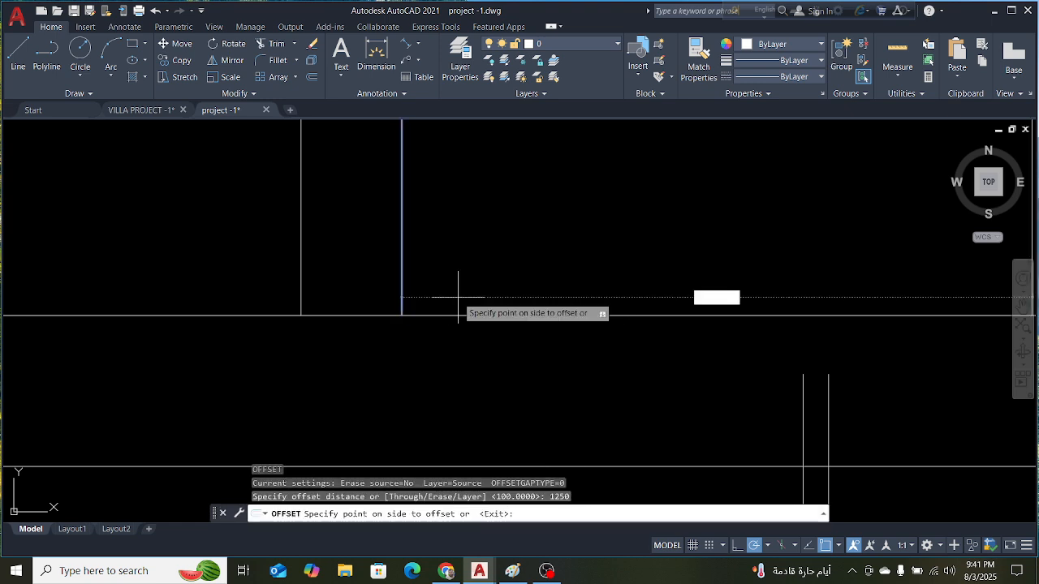
click(397, 234)
scroll(601, 244, down, 3)
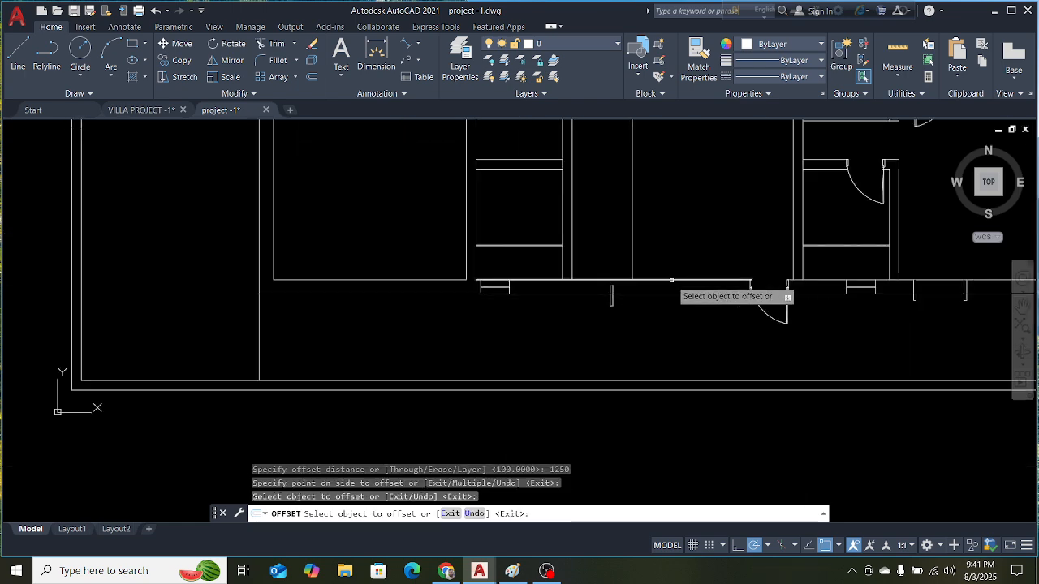
key(Escape)
Move the dining room window's west jamb piece by its upper-left corner to the lower end of the 1250 offset line on the inner wall face
scroll(625, 292, up, 8)
click(541, 284)
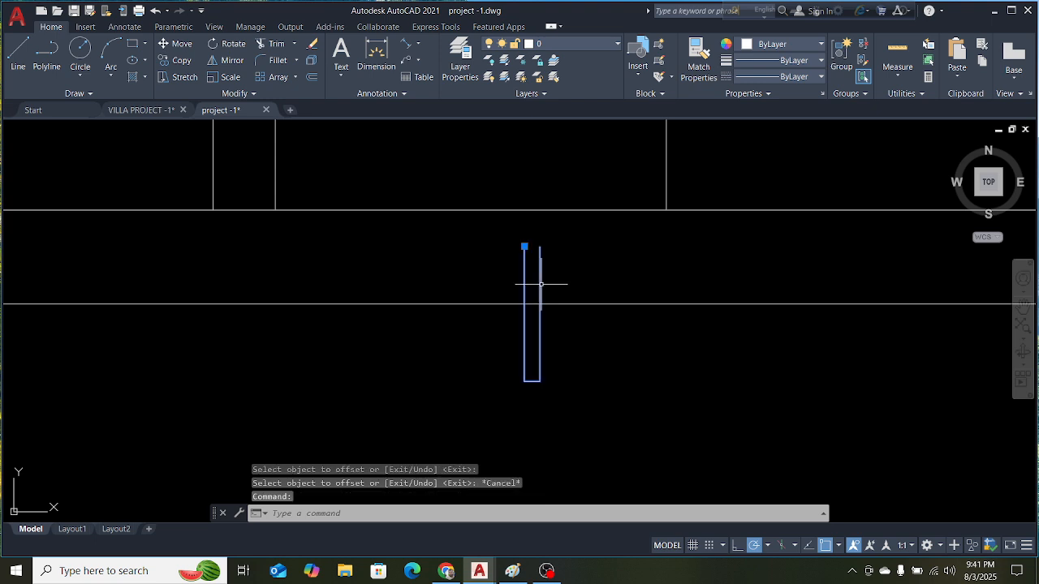
key(Return)
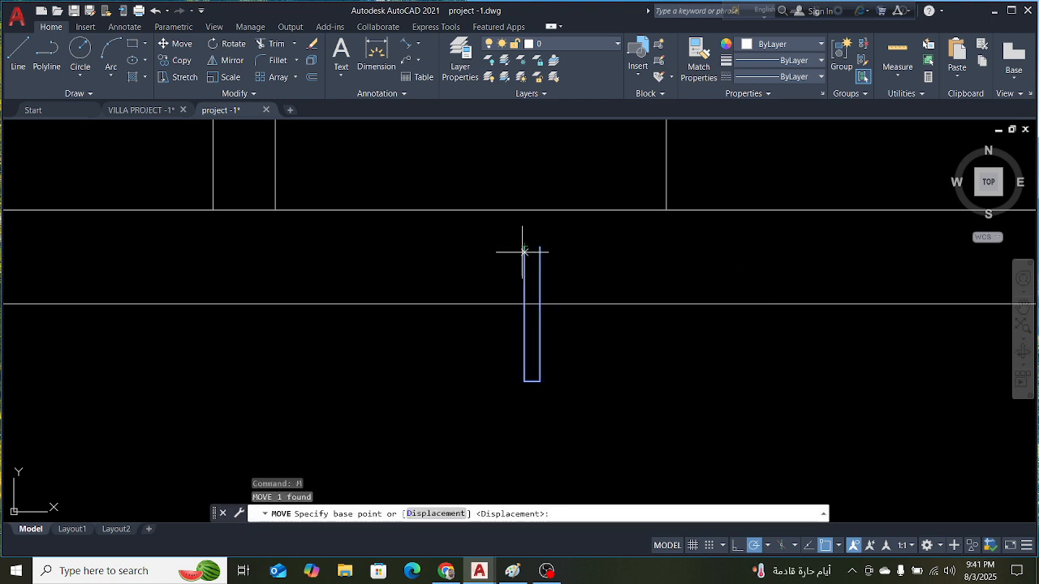
click(525, 245)
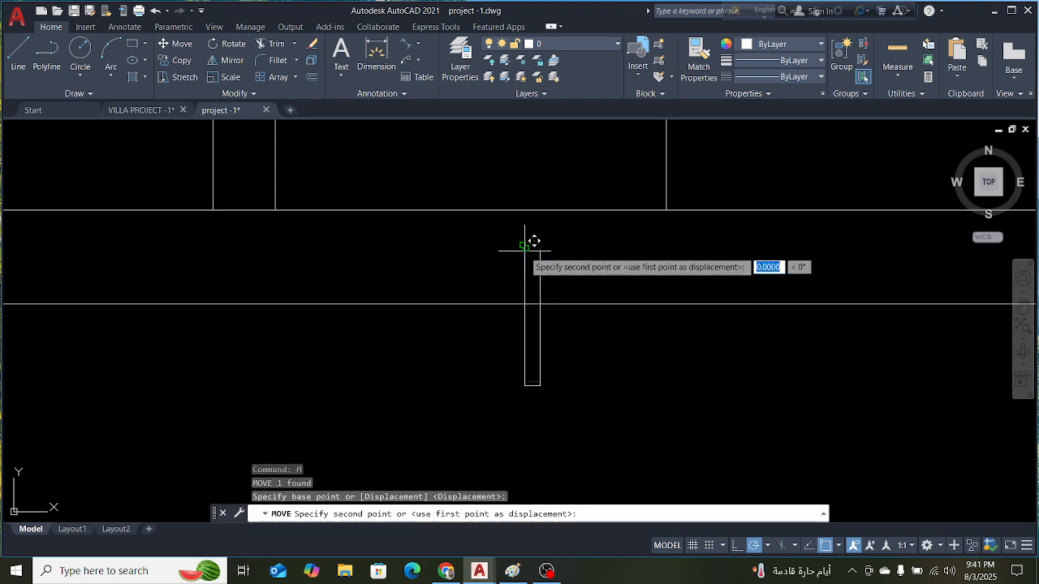
click(669, 210)
scroll(599, 272, down, 3)
key(Escape)
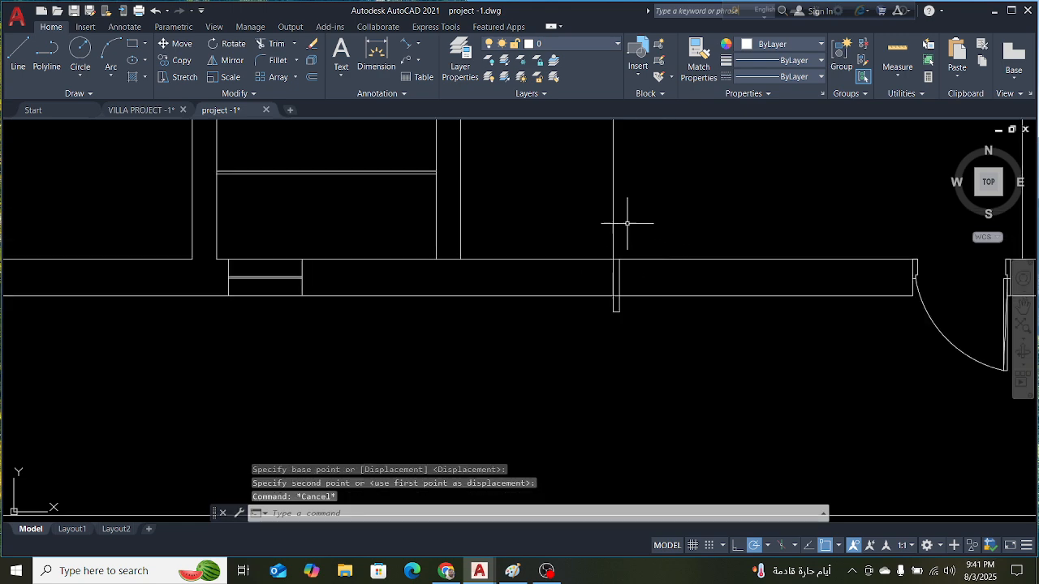
Delete the 1250 offset guide line inside the dining room
click(615, 211)
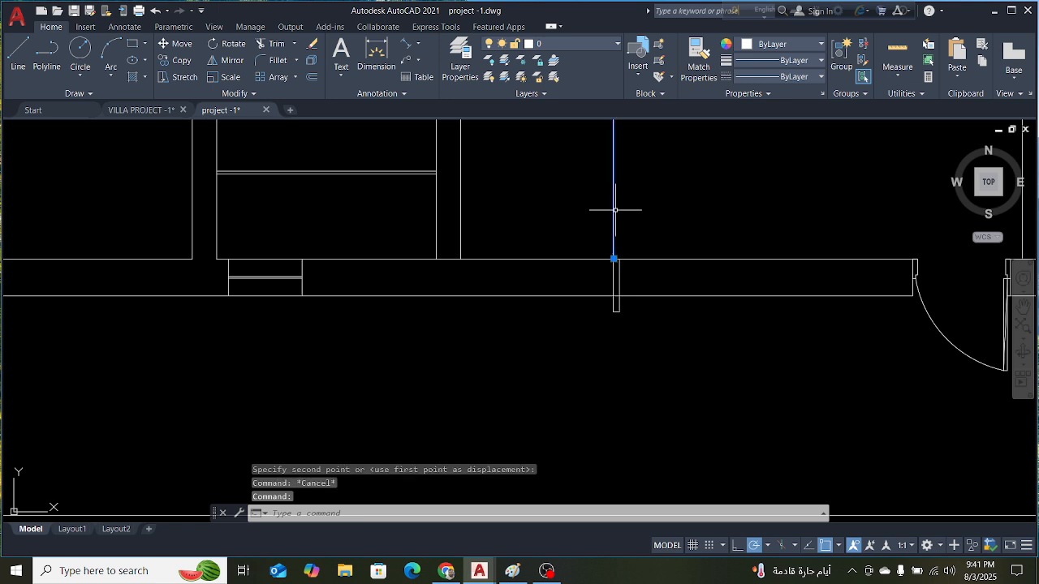
key(Delete)
scroll(609, 271, down, 2)
Copy the dining room window's jamb piece 2050 to the east along the exterior wall
scroll(545, 288, up, 3)
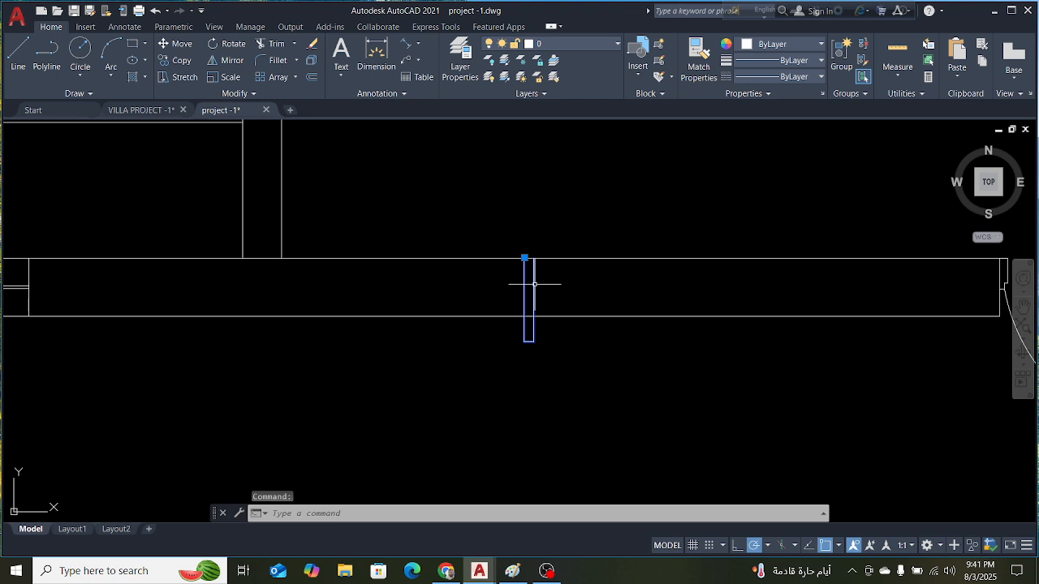
text(O)
key(Return)
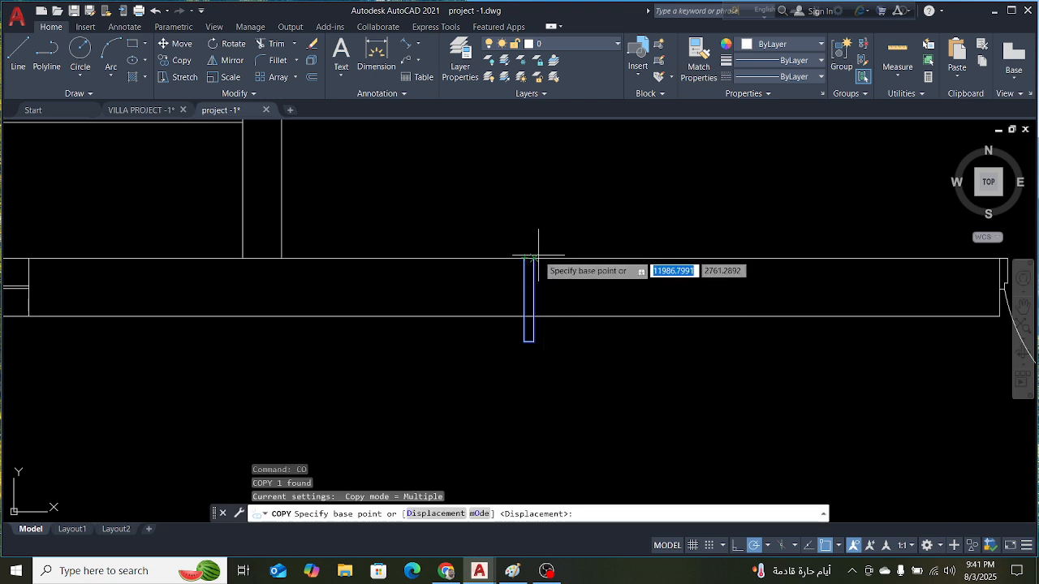
click(524, 258)
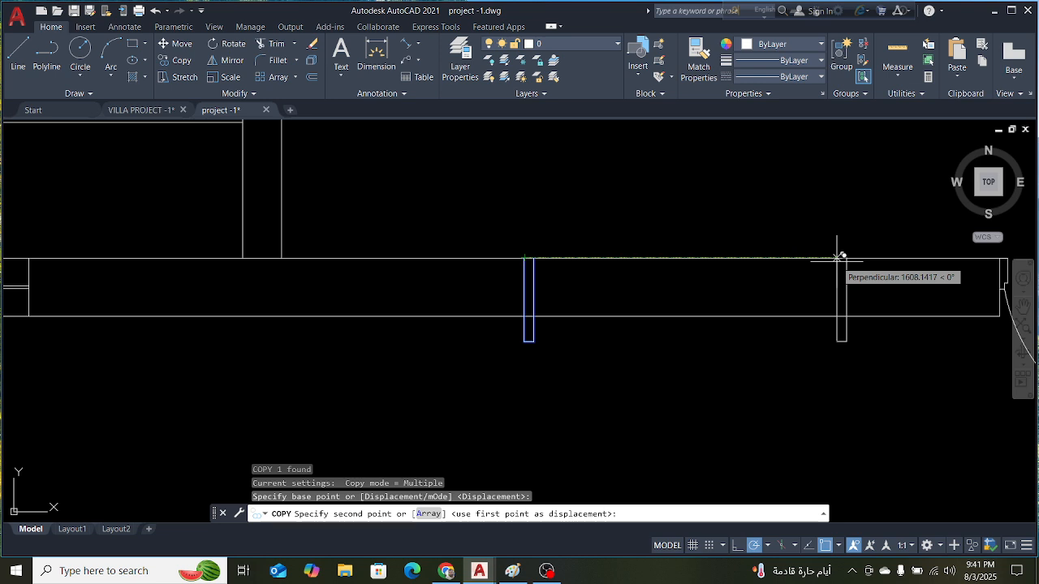
text(205)
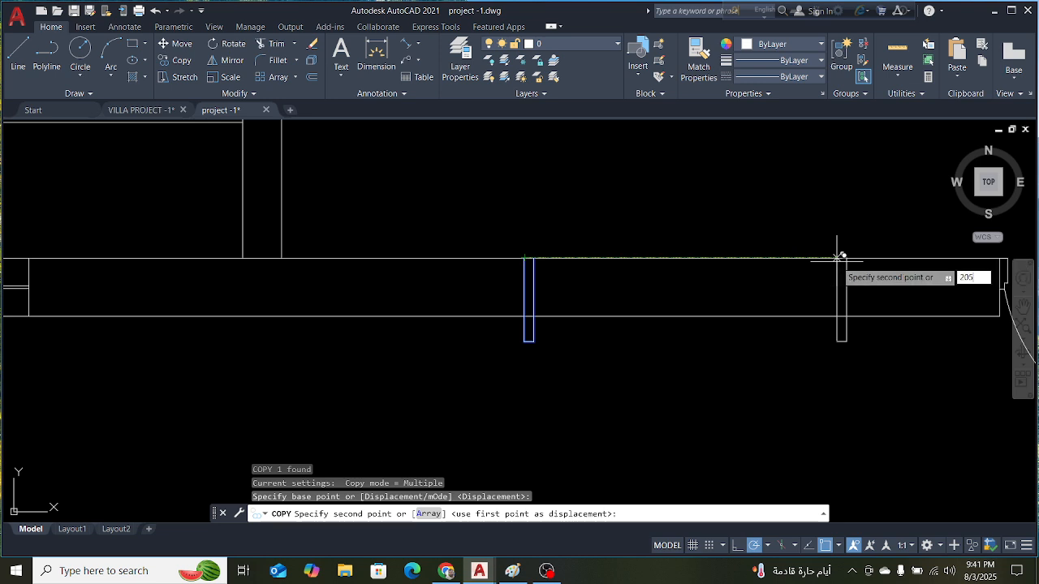
text(0)
key(Return)
scroll(673, 324, down, 4)
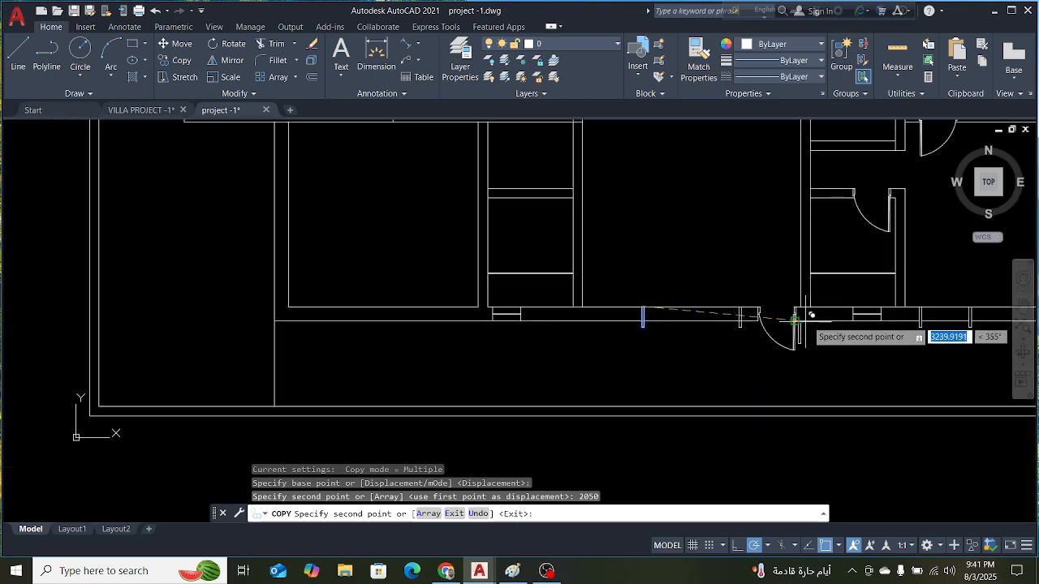
key(Escape)
Trim the outer wall line where it crosses the dining room window's west and east jamb pieces
scroll(754, 324, up, 5)
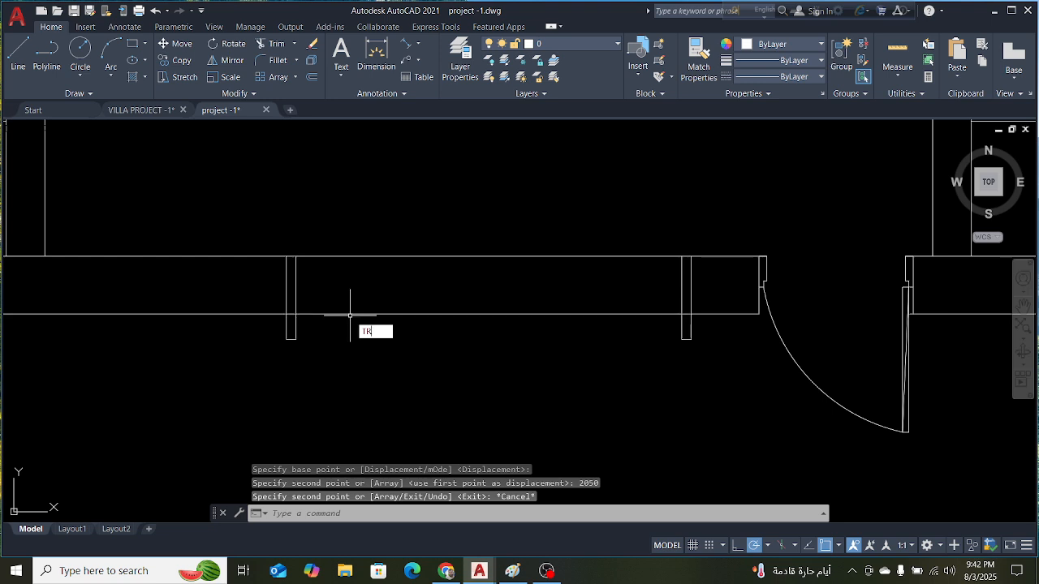
text(TR)
key(Return)
scroll(332, 322, up, 5)
drag(167, 268, 162, 321)
scroll(163, 322, down, 5)
scroll(568, 341, up, 4)
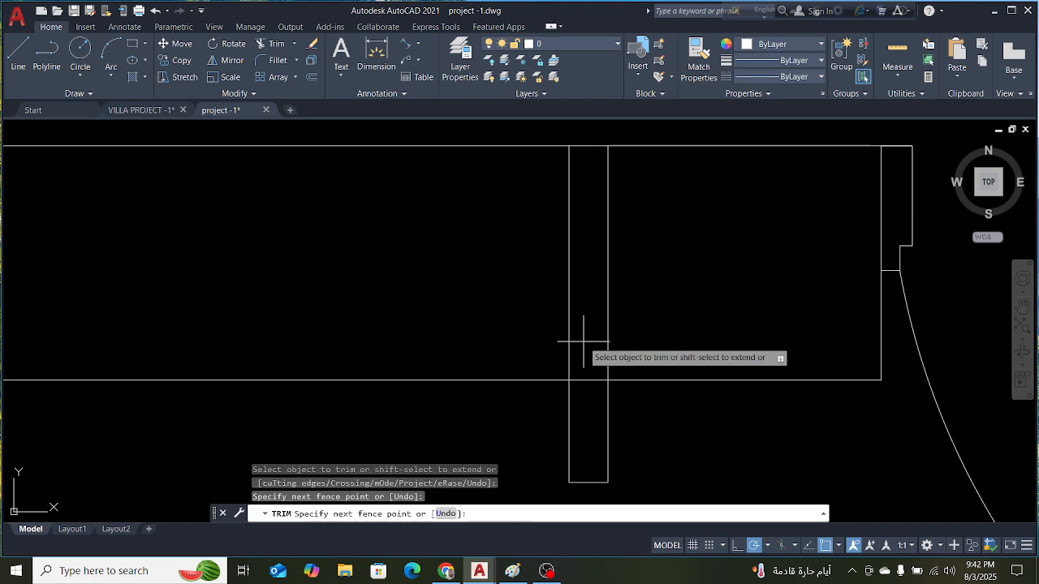
drag(583, 342, 592, 394)
scroll(592, 395, down, 3)
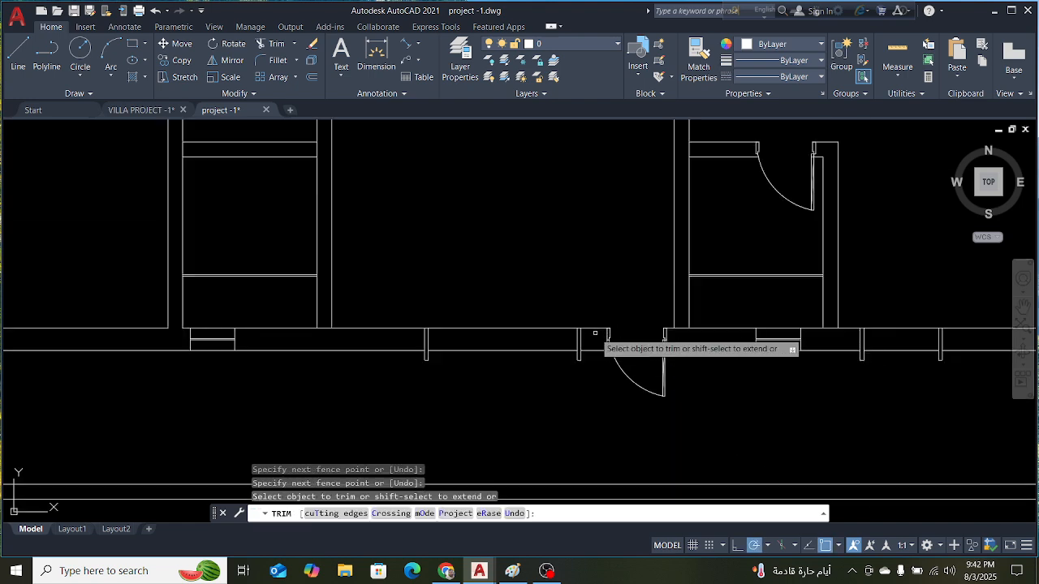
key(Escape)
In the VILLA PROJECT -1 reference, examine the tiled terrace south of the dining room and the construction at its east and west ends
scroll(710, 330, down, 5)
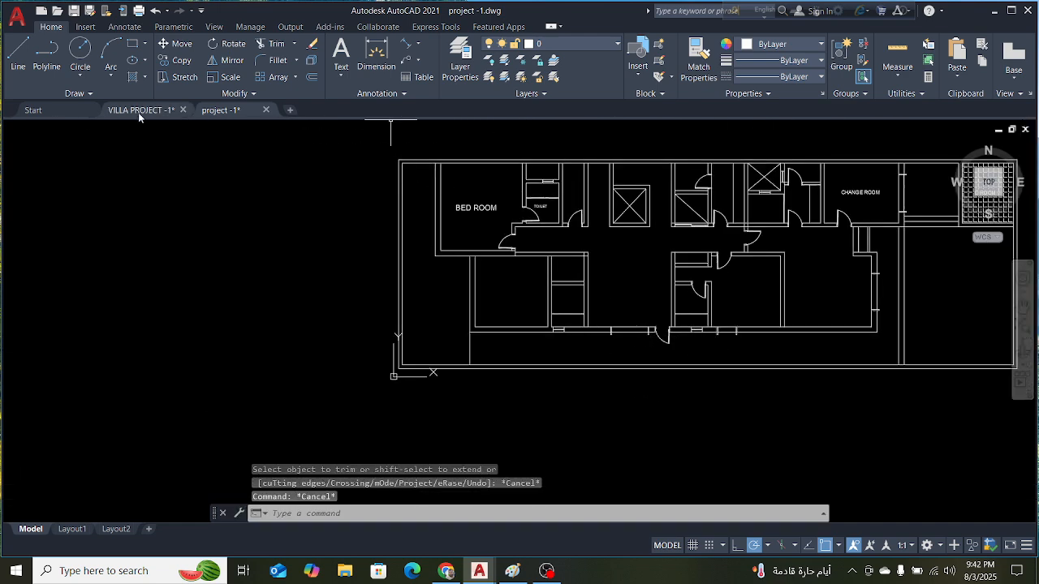
click(113, 111)
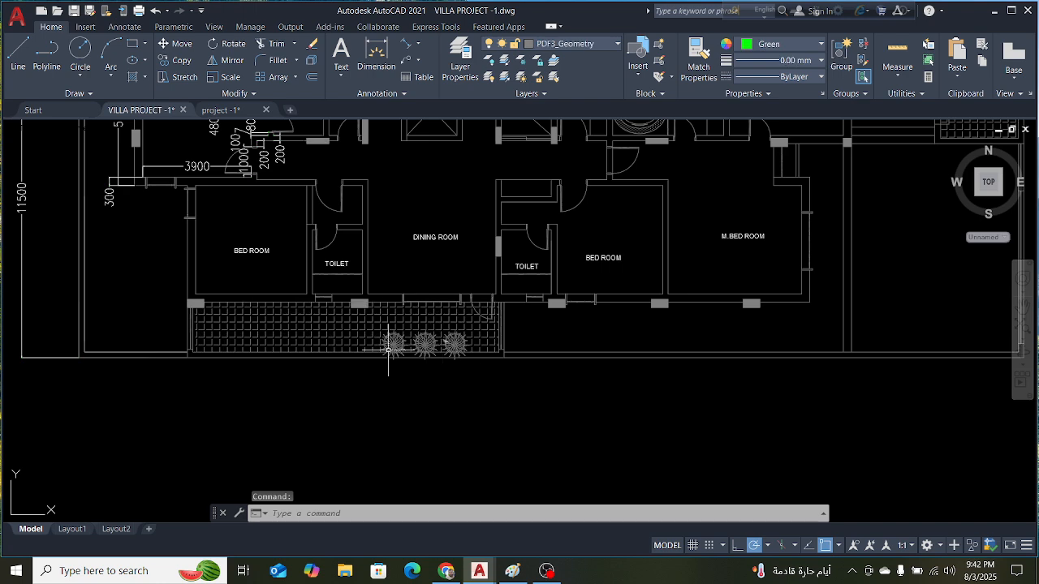
scroll(198, 358, up, 2)
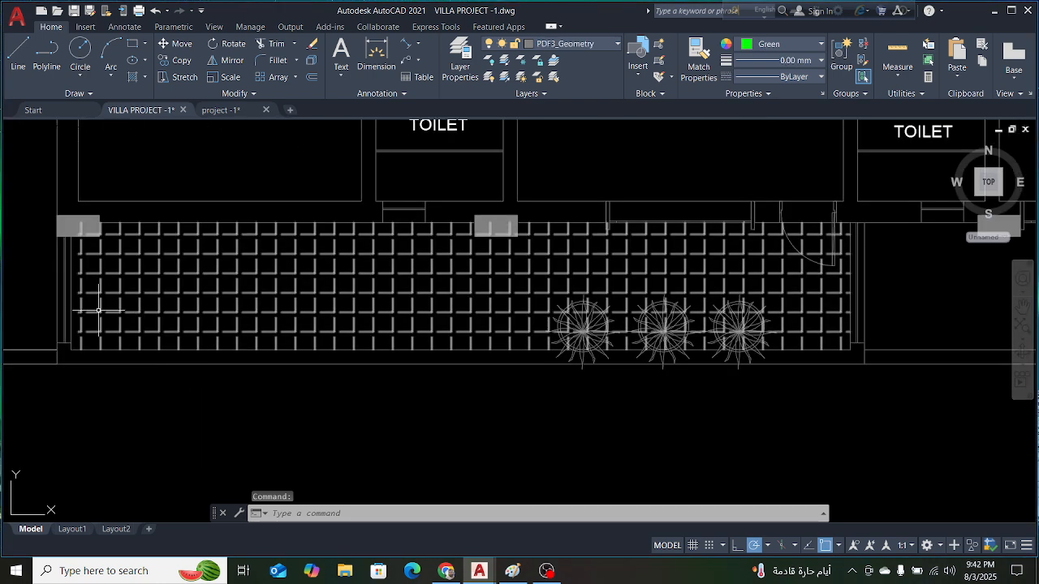
scroll(98, 309, down, 2)
scroll(535, 296, up, 3)
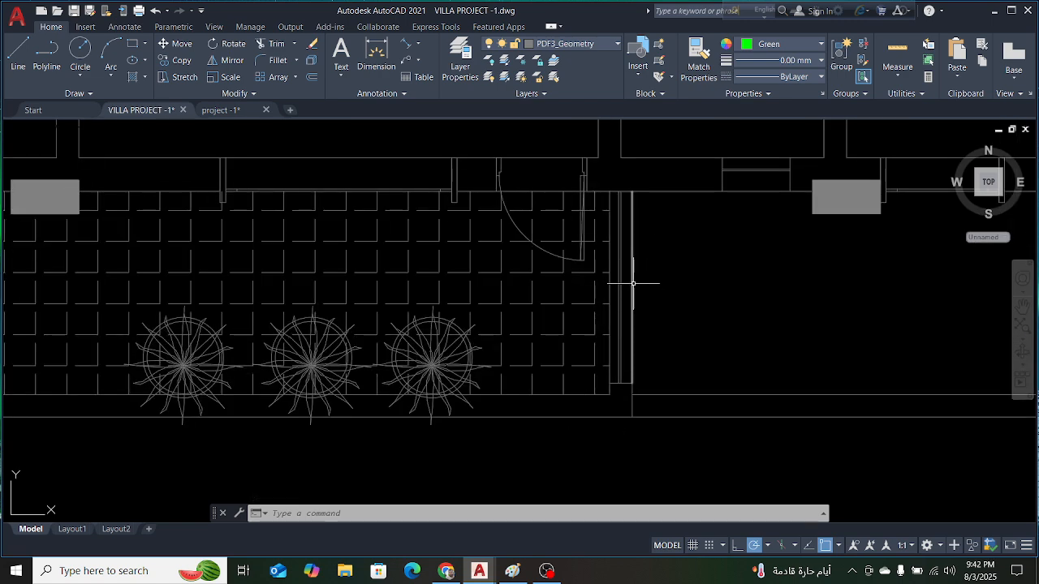
scroll(700, 310, down, 1)
scroll(707, 358, down, 2)
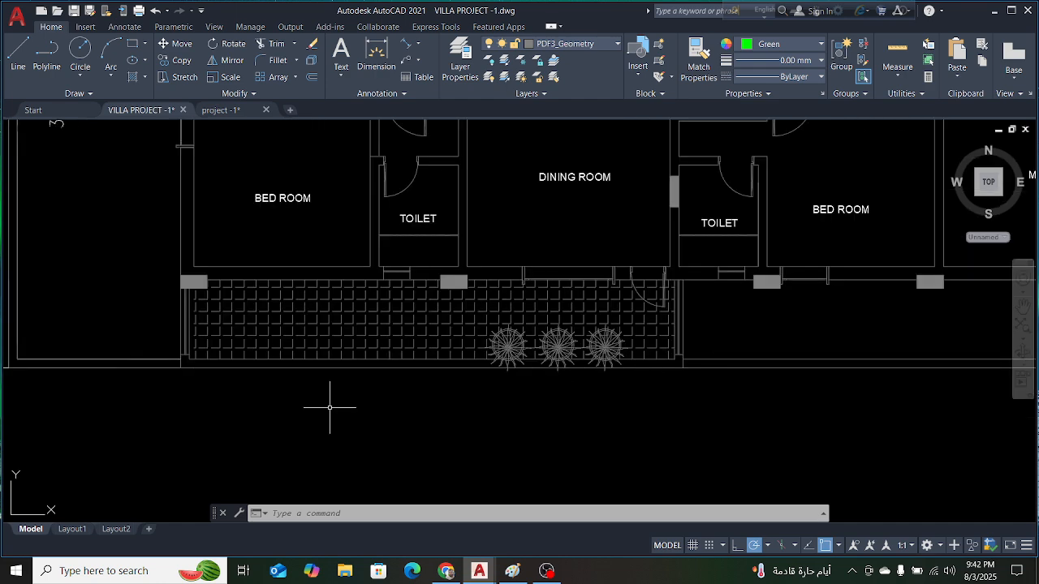
scroll(183, 369, up, 4)
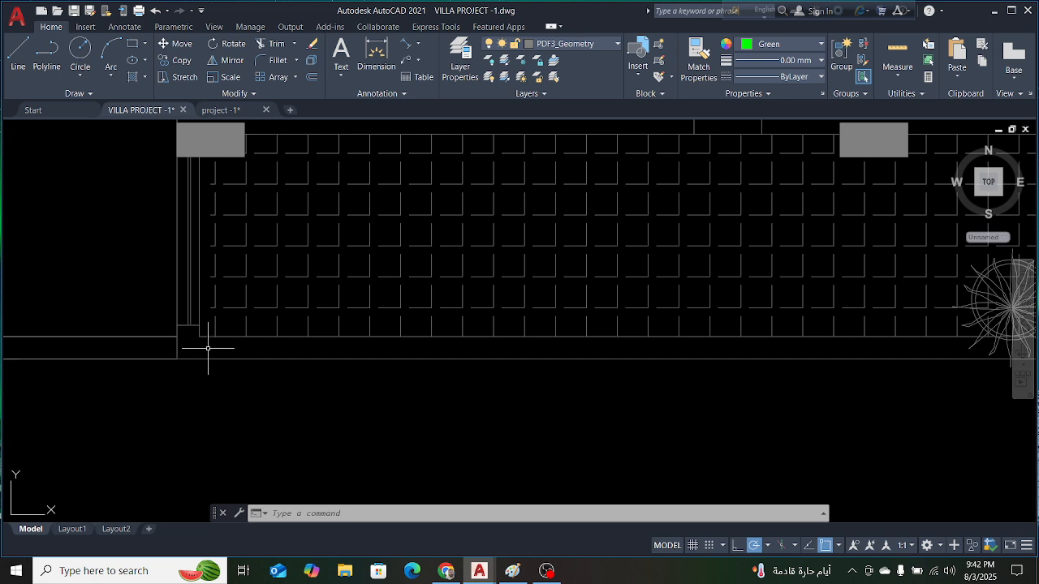
Measure from the tiled terrace's southwest corner to the outer line of the south boundary wall
click(410, 45)
scroll(195, 357, up, 5)
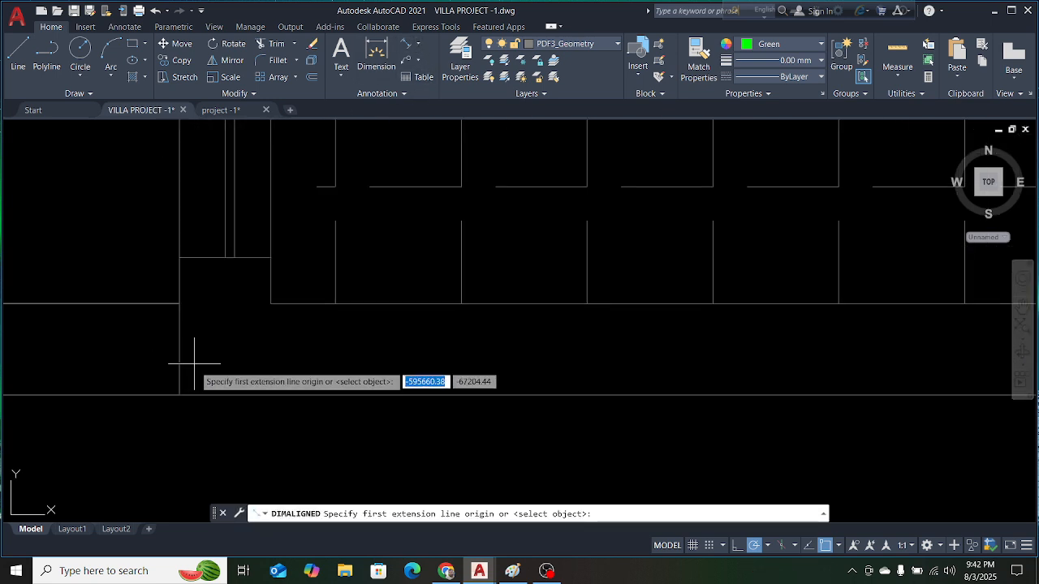
click(271, 304)
click(271, 395)
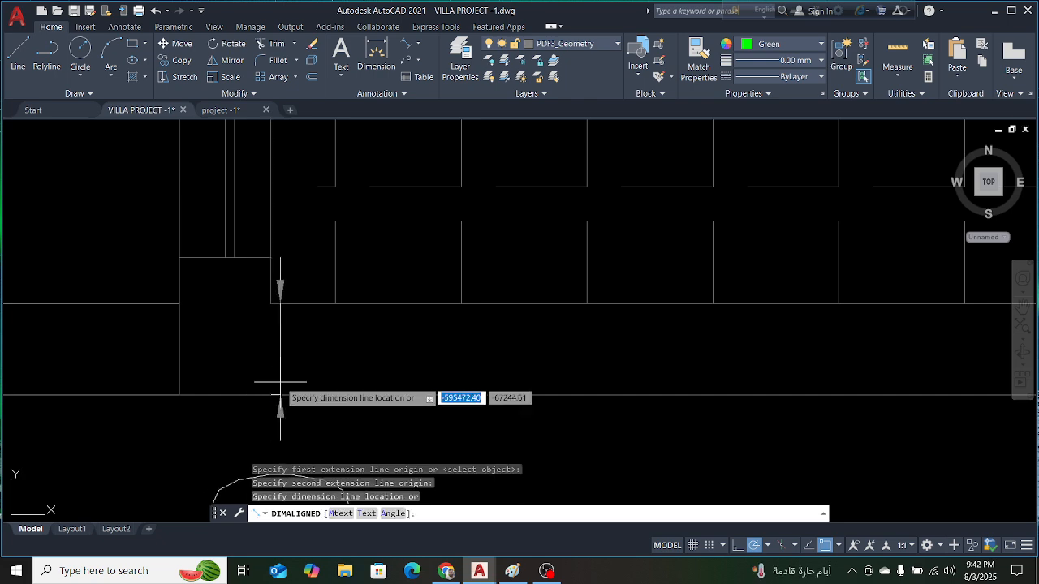
scroll(280, 381, down, 3)
key(Escape)
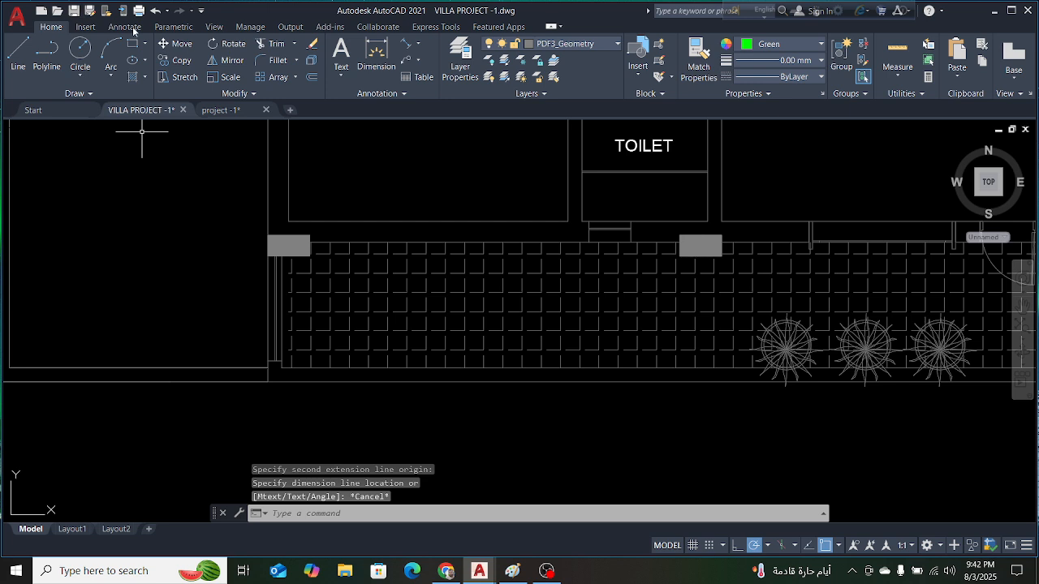
click(224, 110)
scroll(429, 349, down, 2)
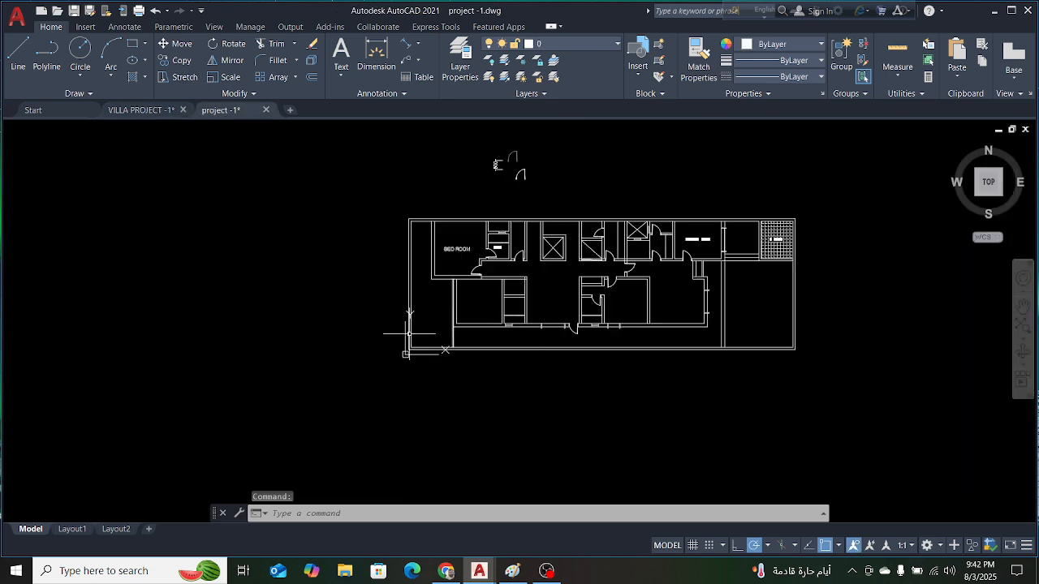
scroll(490, 361, up, 5)
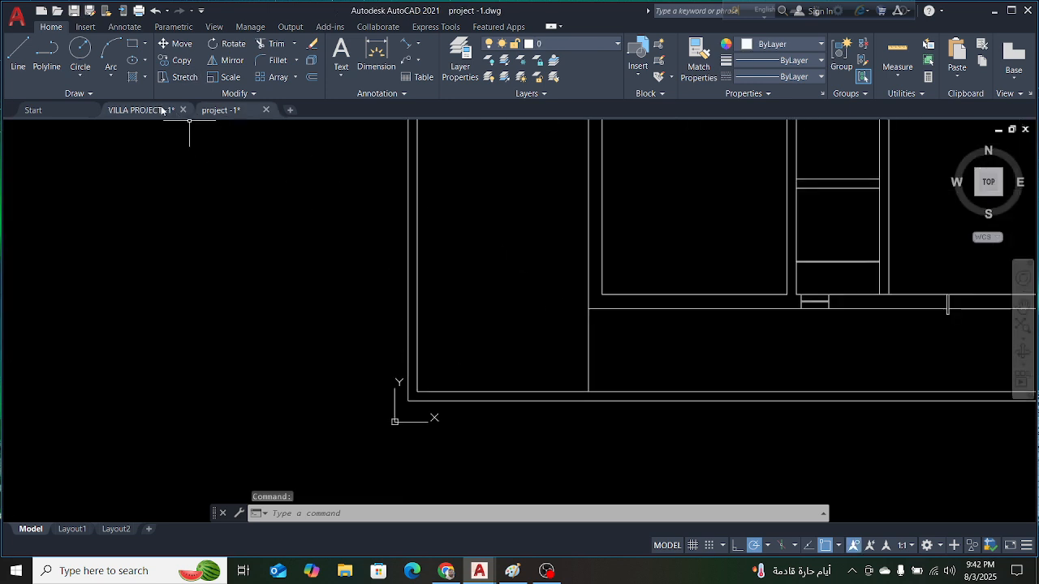
key(ctrl+Tab)
Measure from the outer face of the terrace's west wall to the nearer of the two thin lines inside it
scroll(249, 331, up, 3)
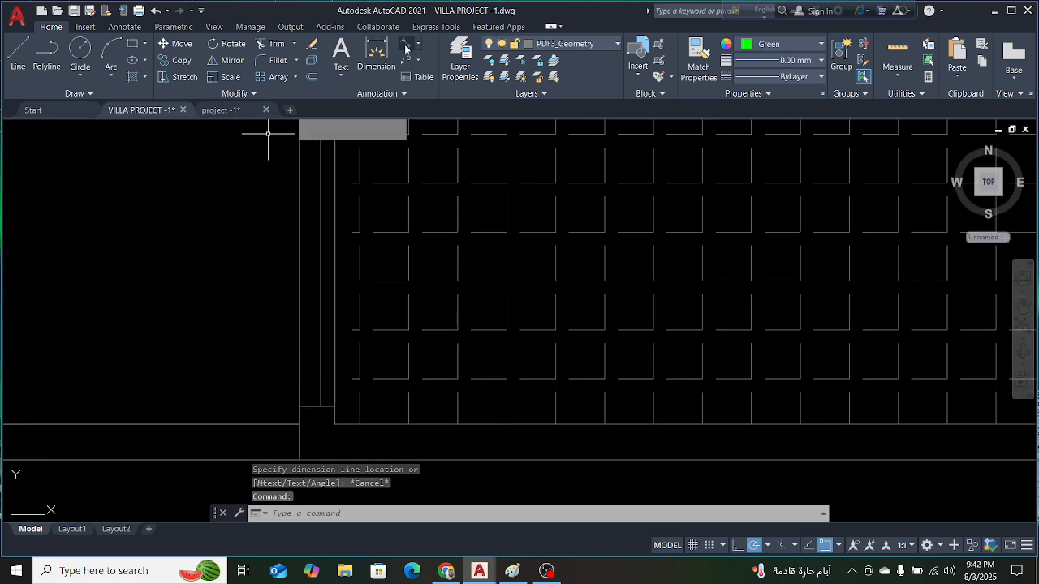
key(Return)
scroll(278, 361, up, 3)
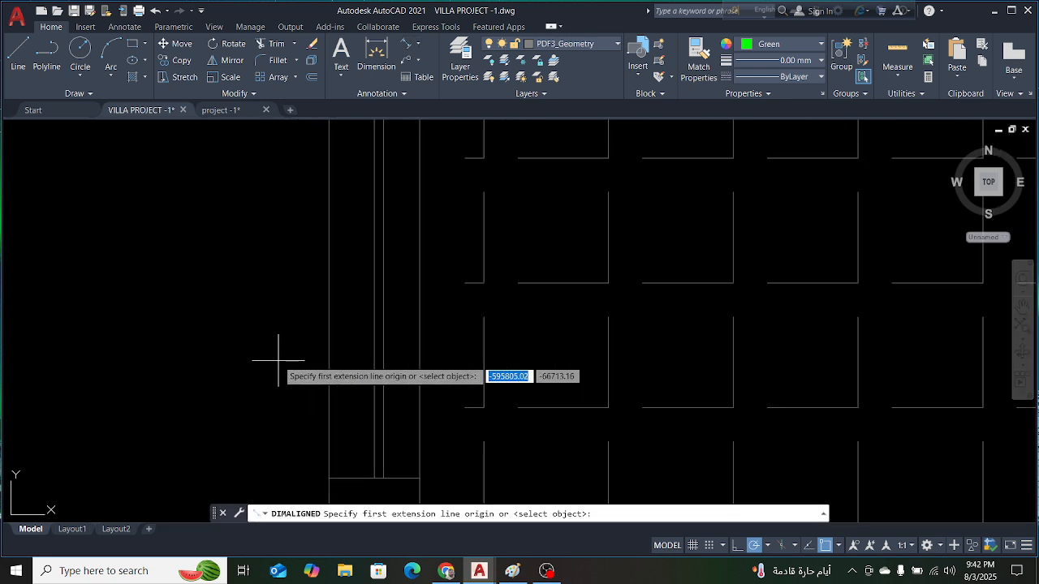
click(328, 478)
click(374, 479)
scroll(365, 406, down, 2)
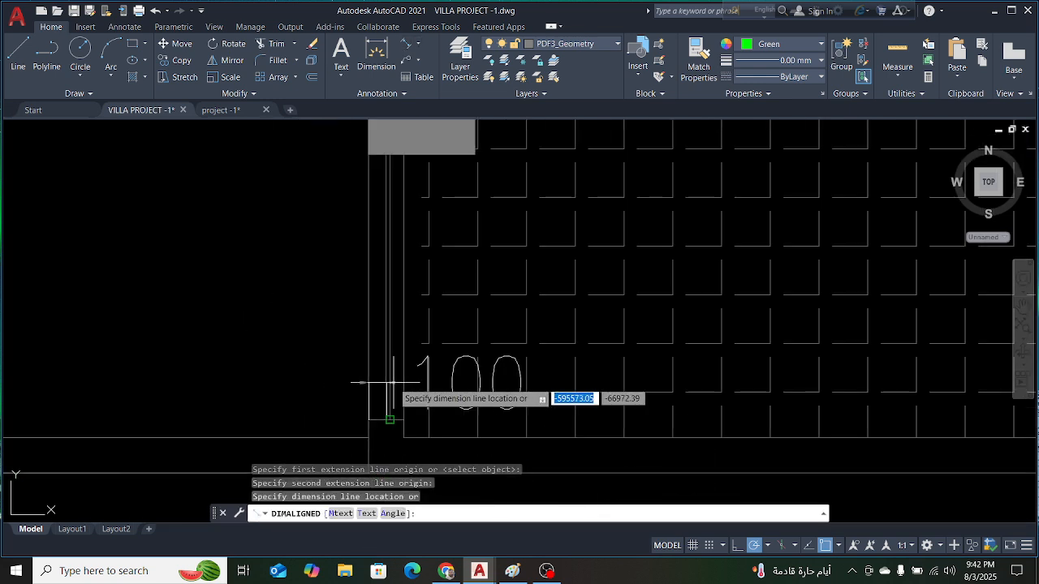
key(Escape)
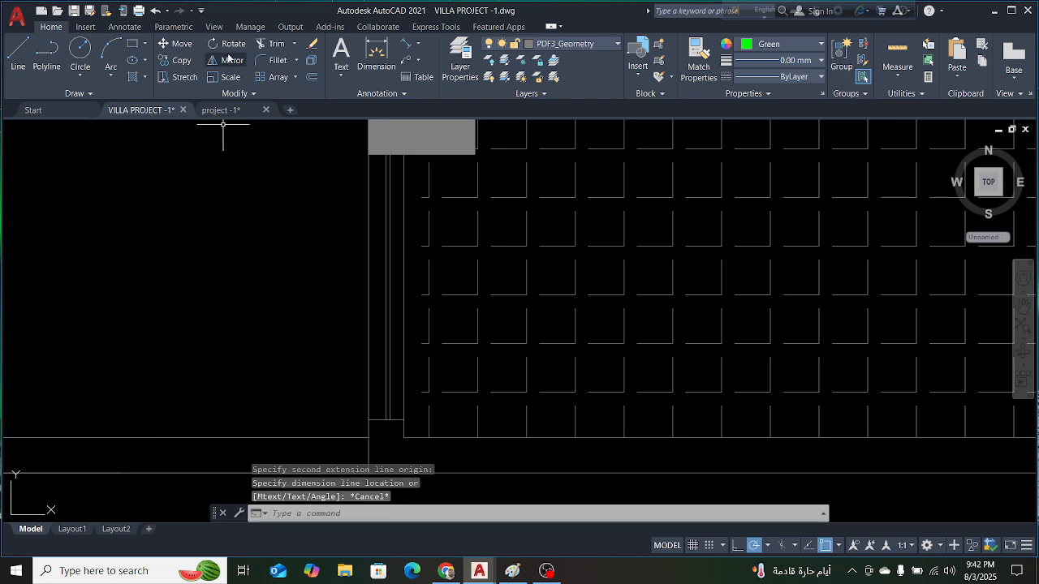
Measure the spacing between the two thin parallel lines inside the terrace's west wall
click(410, 43)
scroll(316, 439, up, 4)
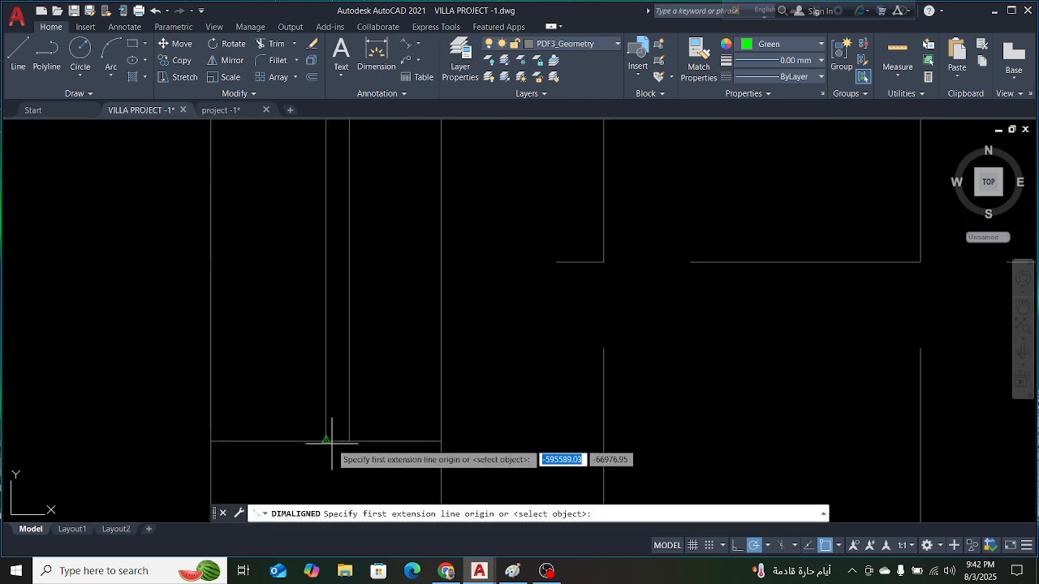
click(325, 440)
click(349, 439)
scroll(429, 324, down, 3)
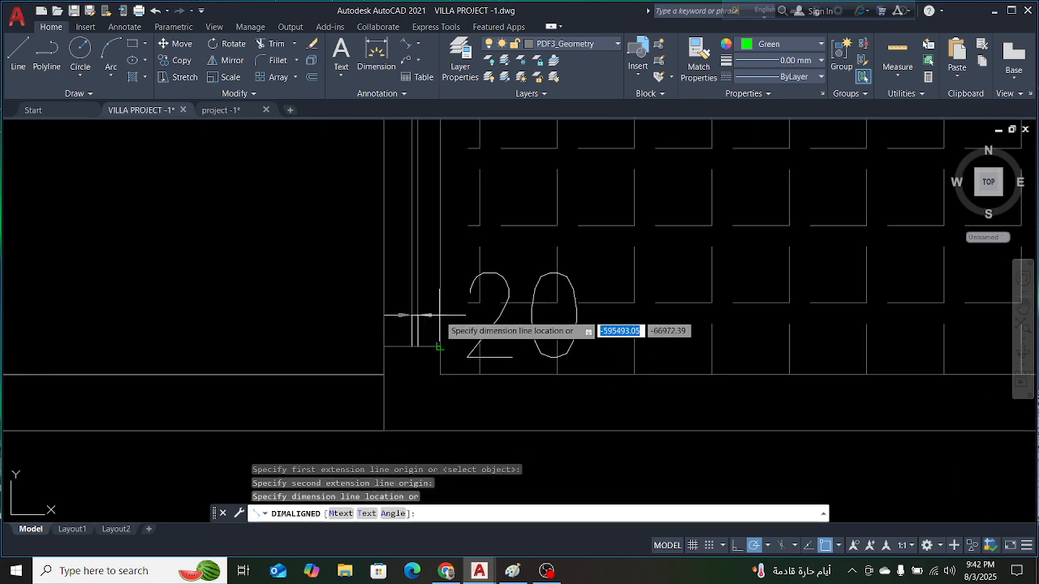
key(Escape)
scroll(431, 329, up, 2)
scroll(410, 355, down, 6)
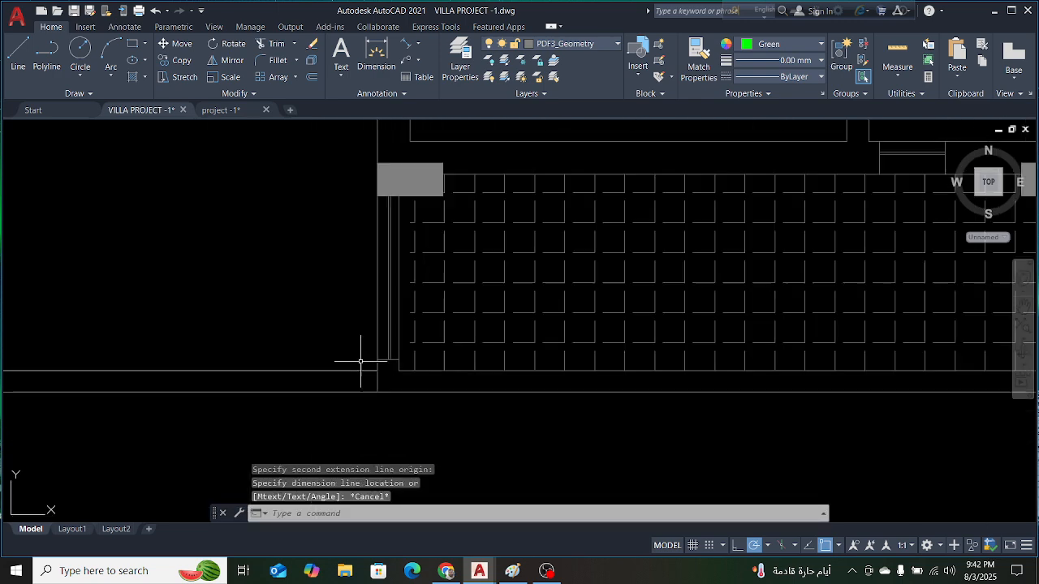
scroll(415, 265, up, 2)
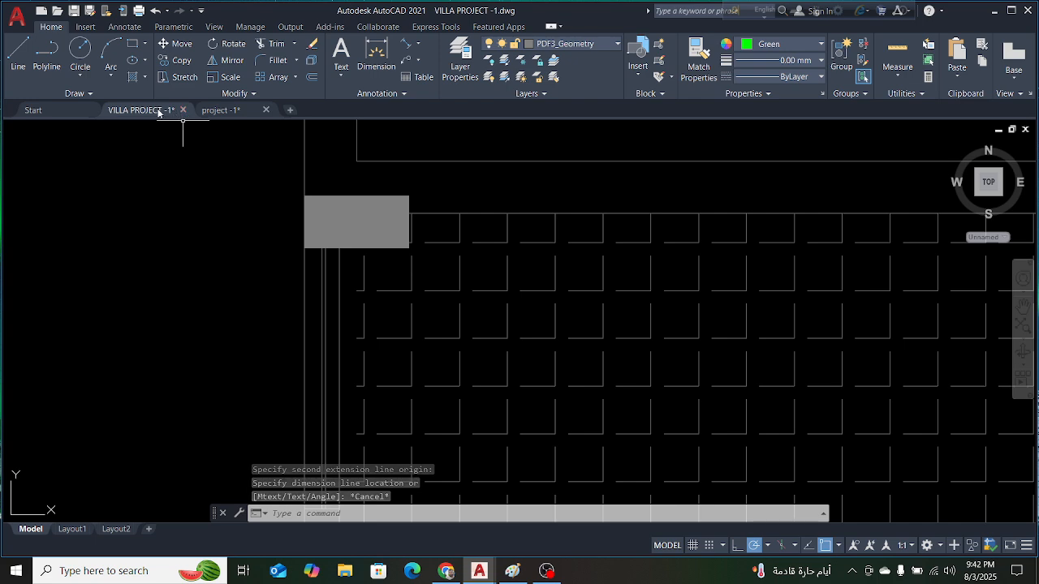
In the project -1 drawing, check the extent of the vertical wall line at the terrace's west end by selecting it, and clear the selection
click(220, 111)
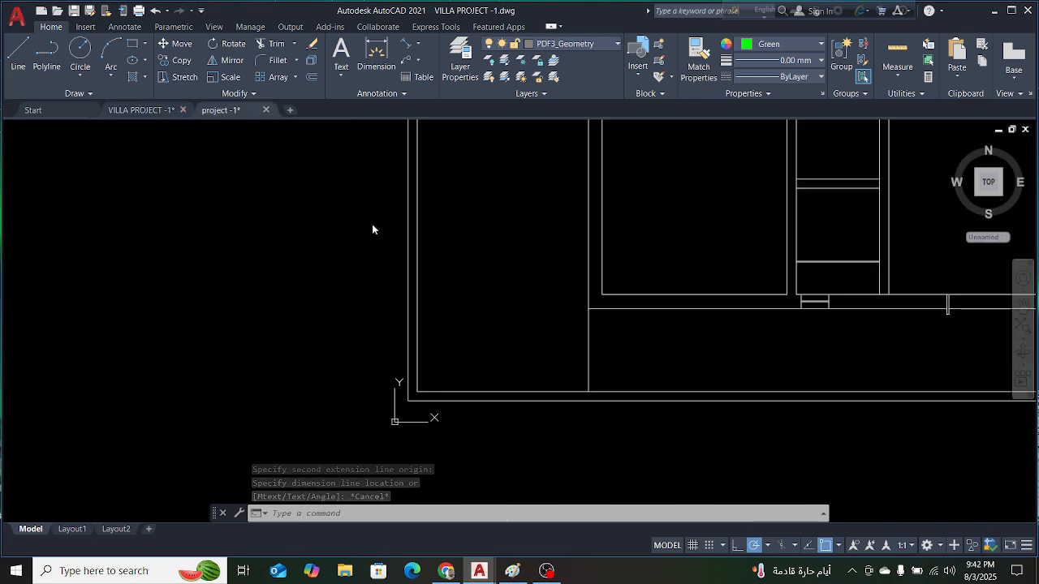
click(593, 343)
click(593, 333)
click(589, 329)
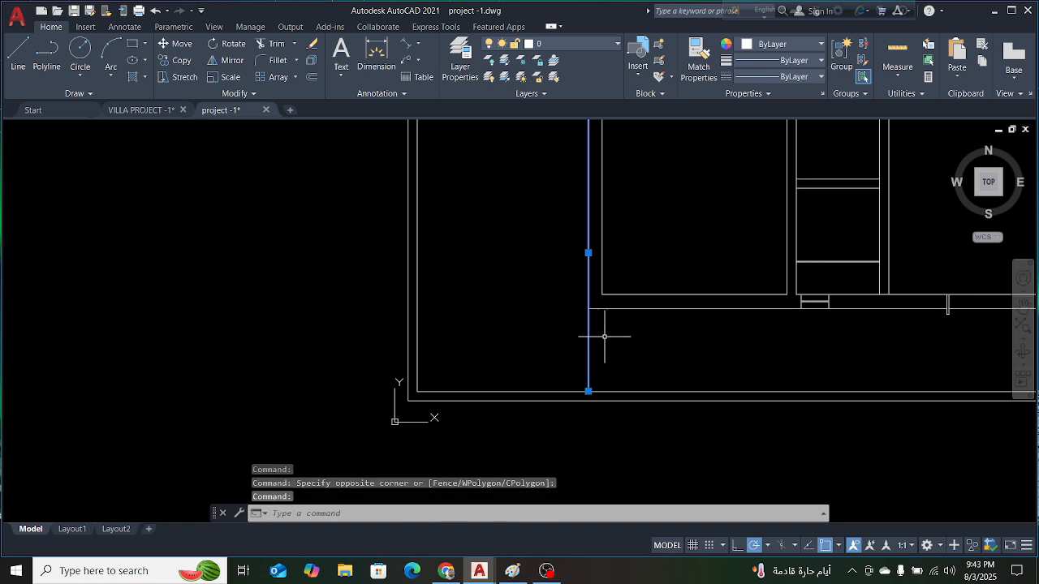
key(Escape)
key(Escape)
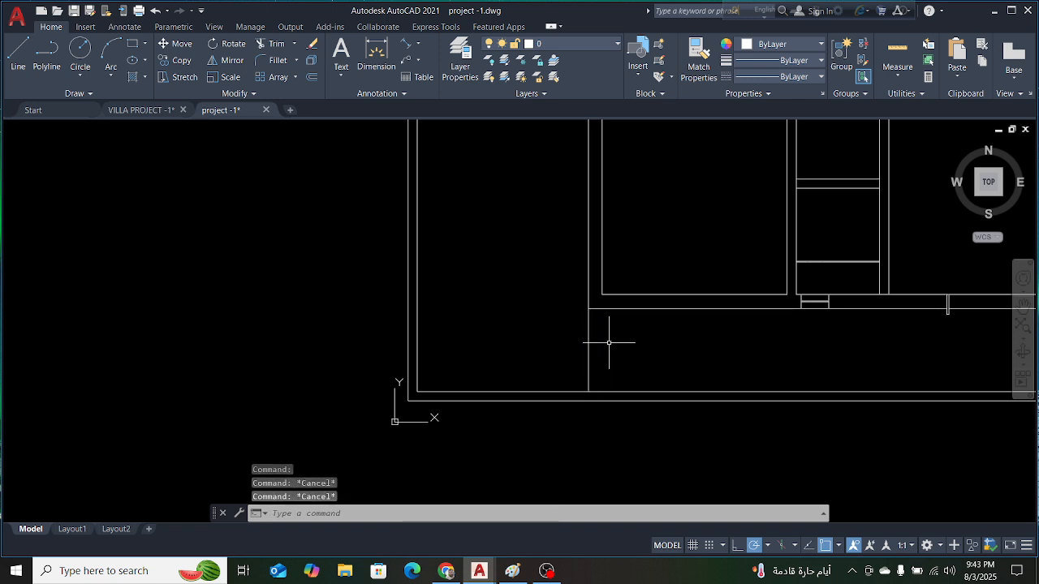
Offset the vertical wall line at the terrace's west end by 100 towards the terrace interior
key(Return)
text(10)
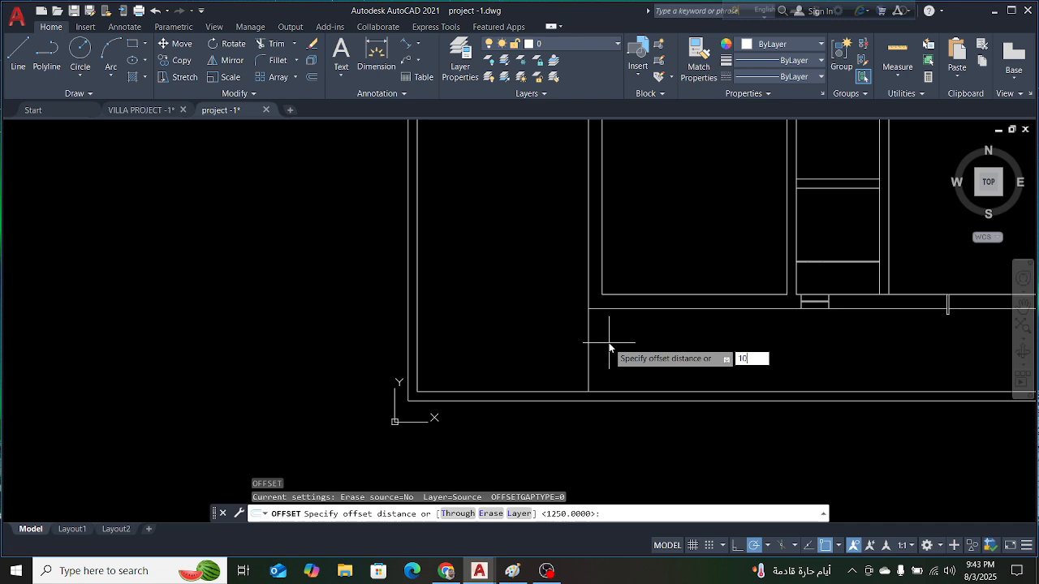
text(0)
key(Return)
click(588, 344)
click(639, 344)
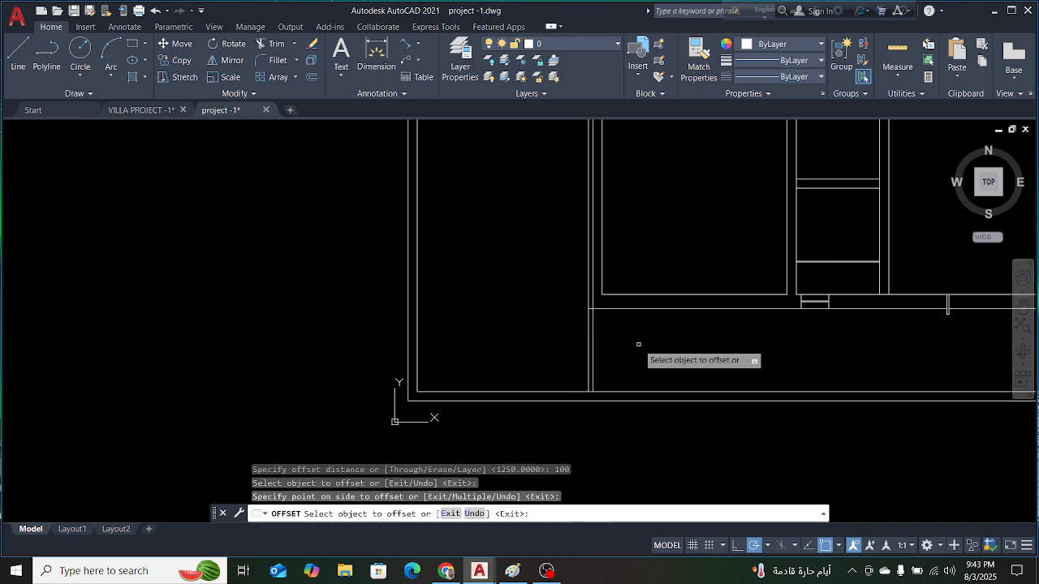
scroll(609, 337, up, 5)
key(Escape)
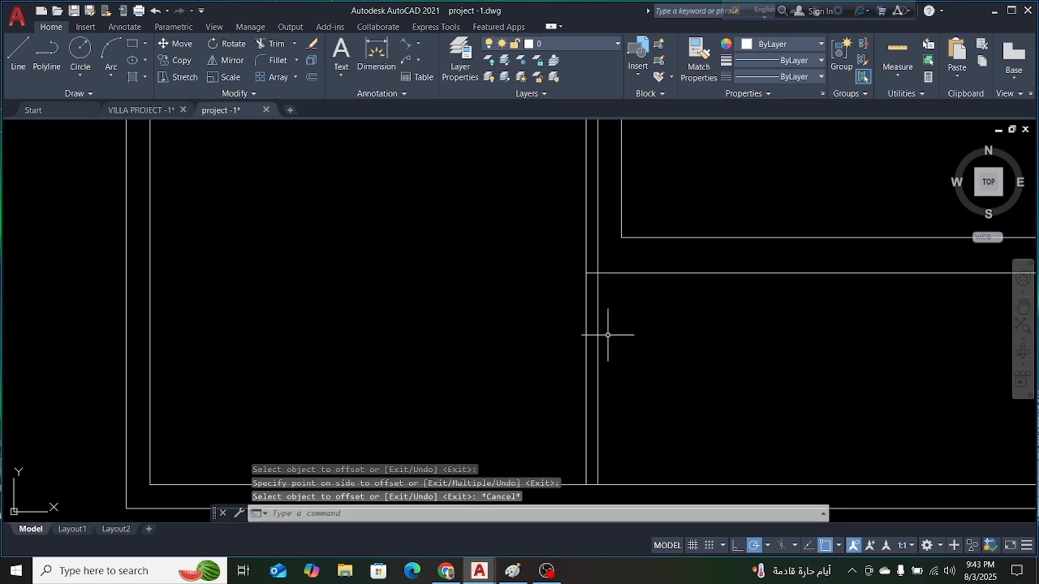
Offset the newly created west wall line a further 20 towards the terrace interior to form the thin double line
key(Return)
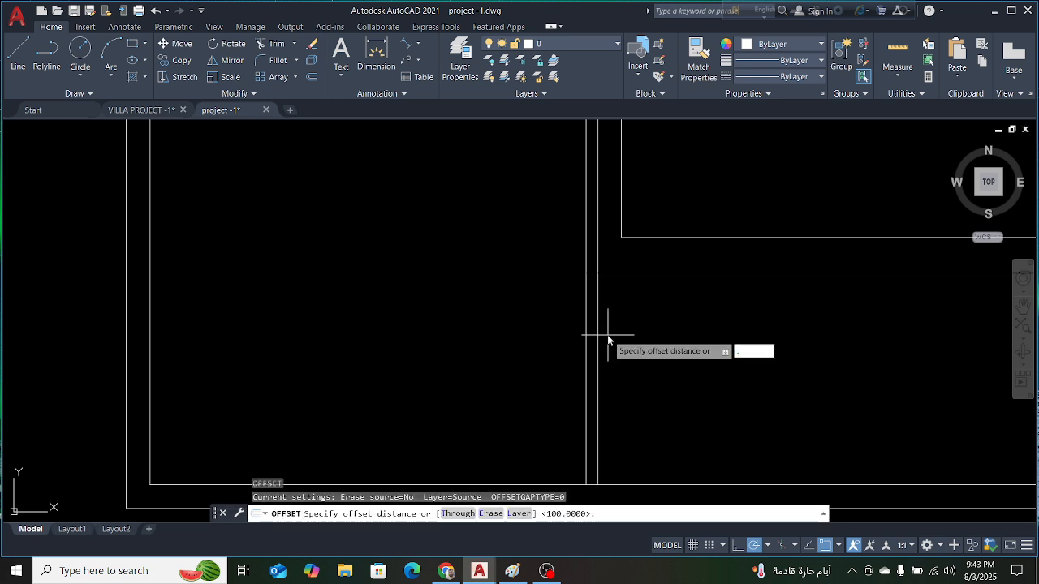
text(20)
key(Return)
scroll(607, 334, up, 4)
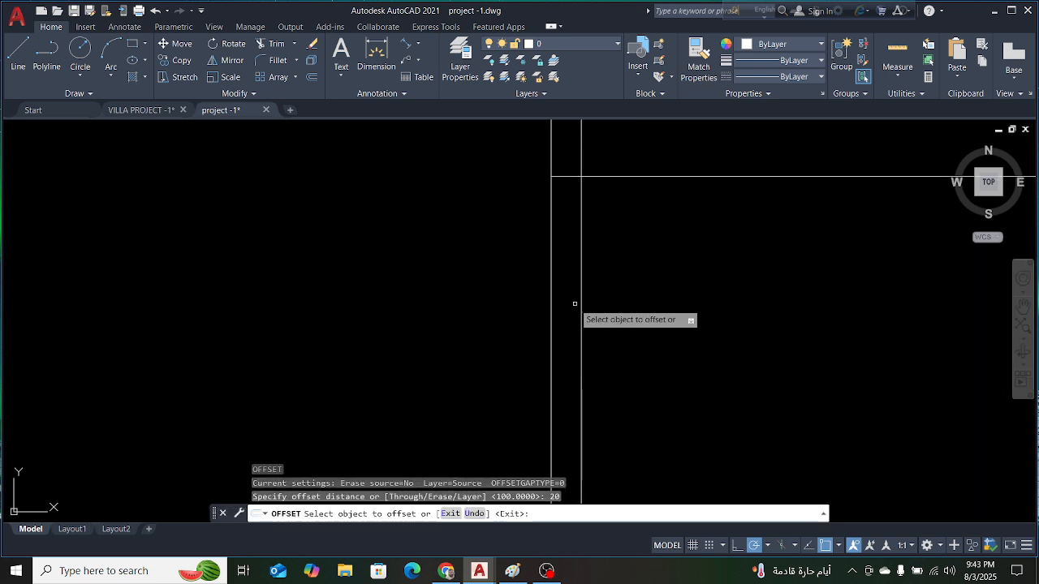
click(581, 308)
click(630, 310)
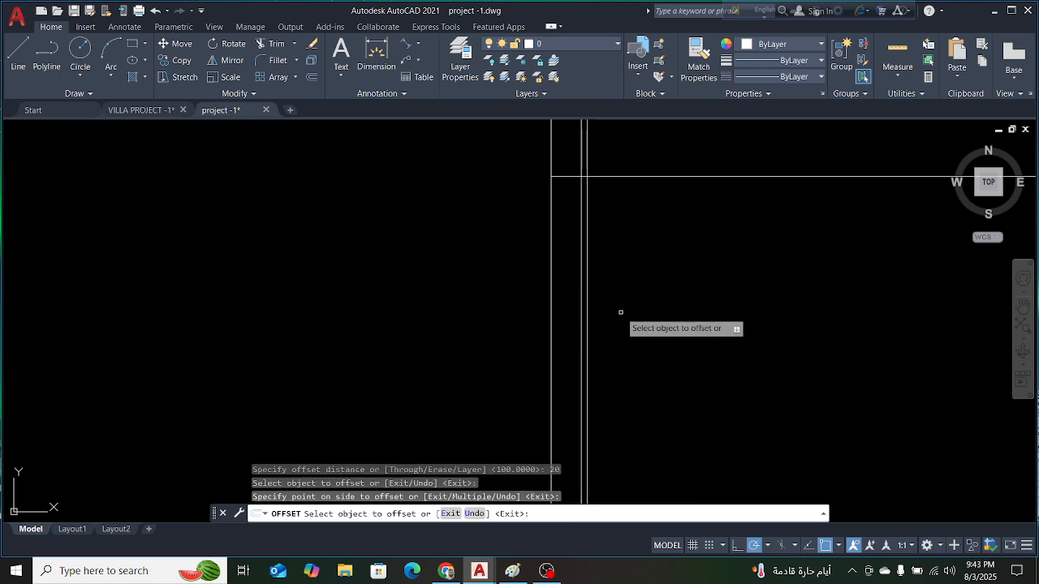
key(Escape)
Offset the inner line of the thin pair by 100 eastward to form the inner face of the terrace's west wall
key(Return)
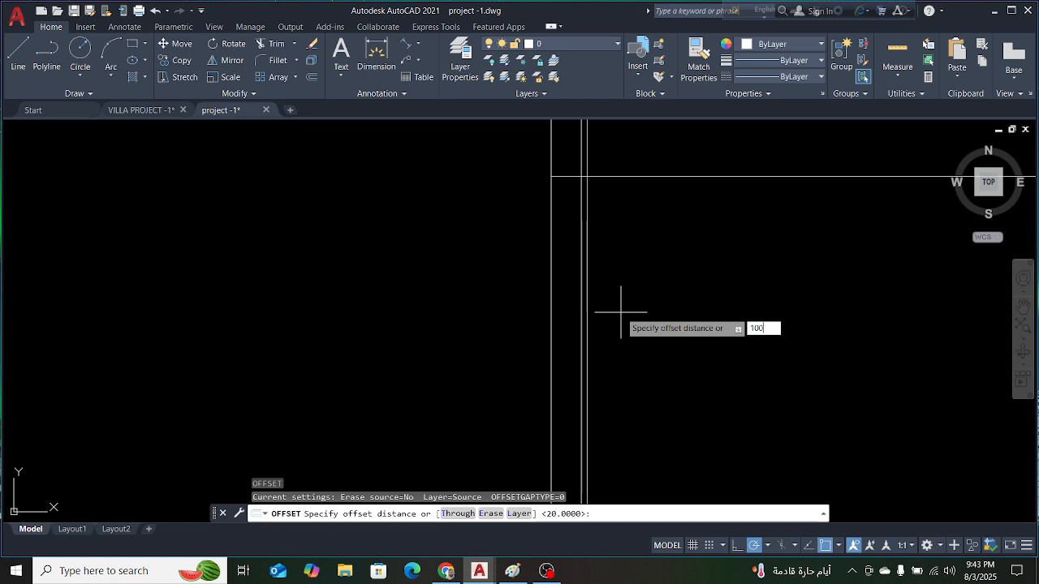
key(Return)
click(587, 288)
click(640, 293)
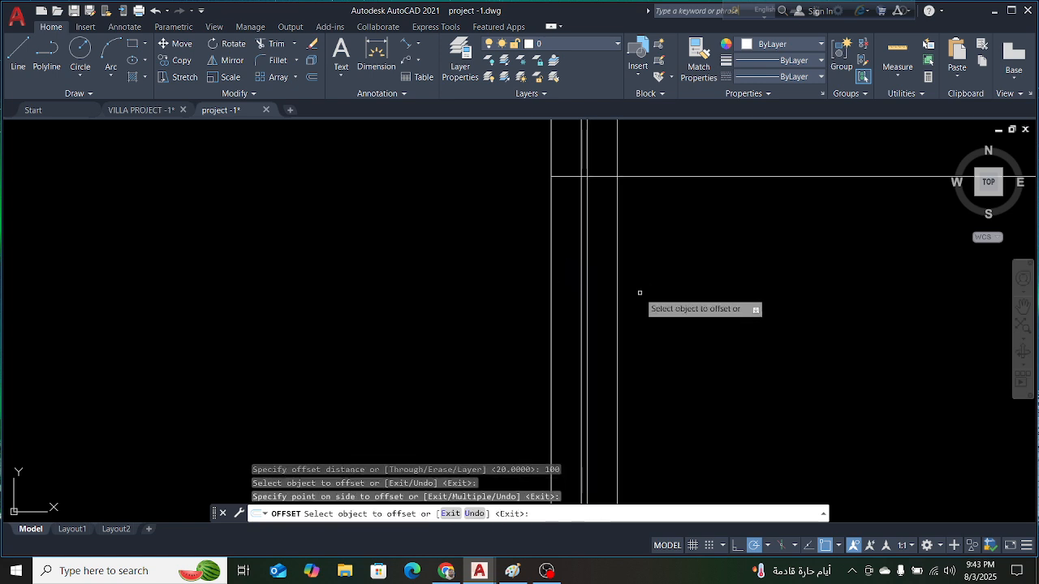
scroll(641, 264, down, 3)
scroll(642, 248, up, 3)
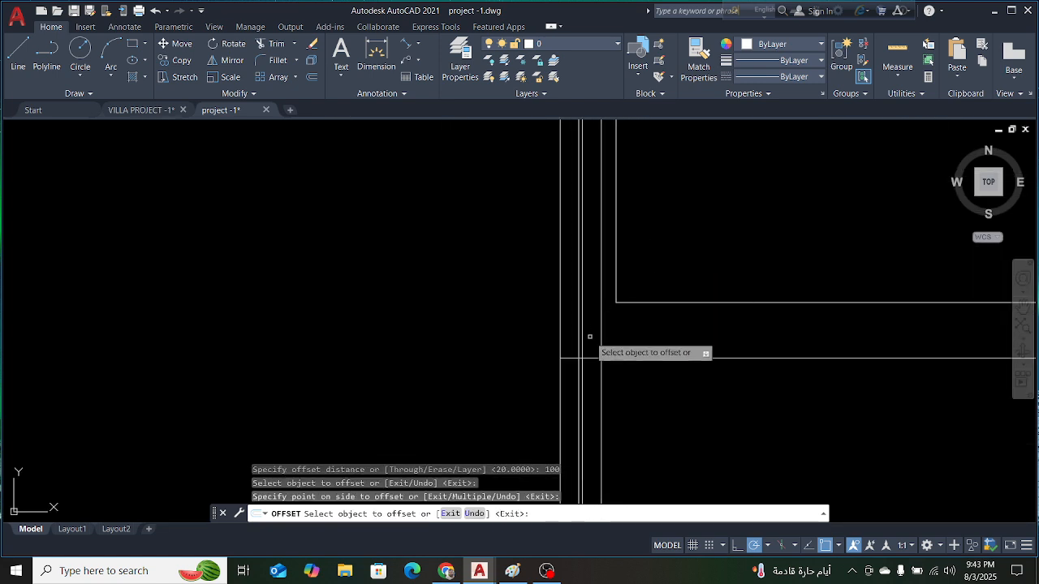
key(Escape)
Trim the terrace west wall's inner face line where it runs north past the building's south wall
scroll(589, 336, up, 2)
key(Return)
scroll(590, 336, up, 2)
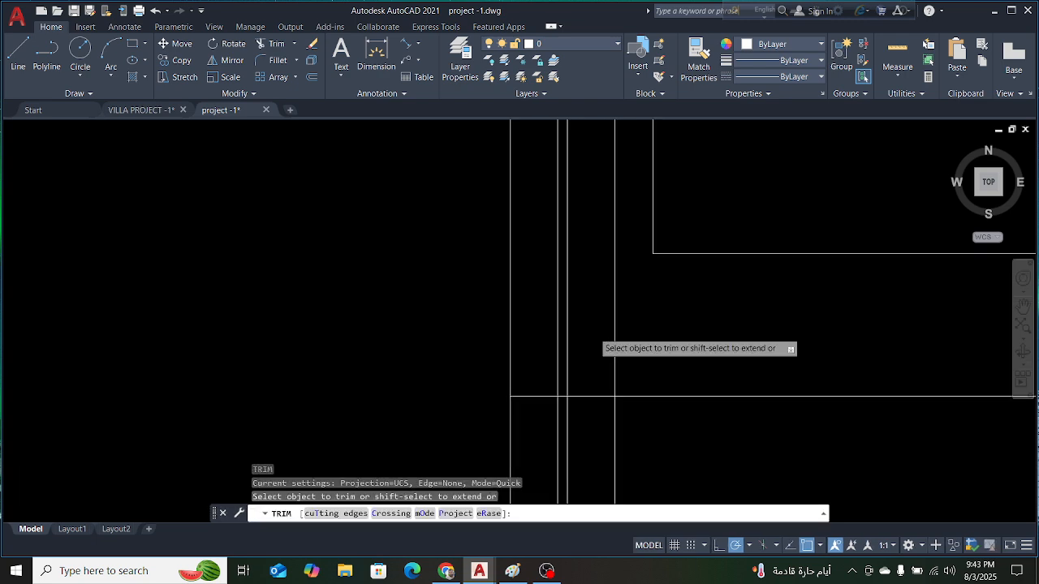
click(615, 354)
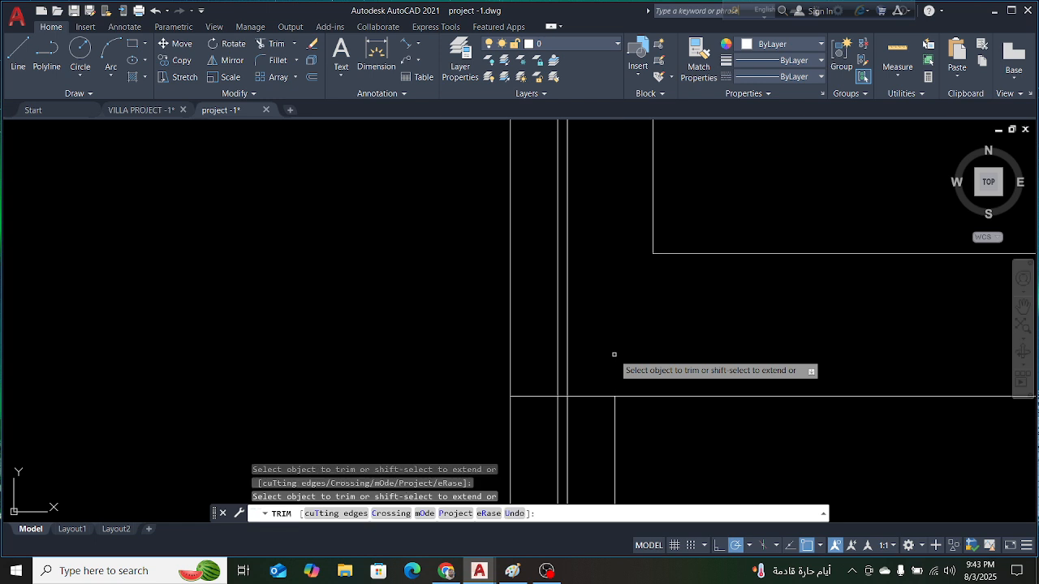
scroll(590, 349, down, 4)
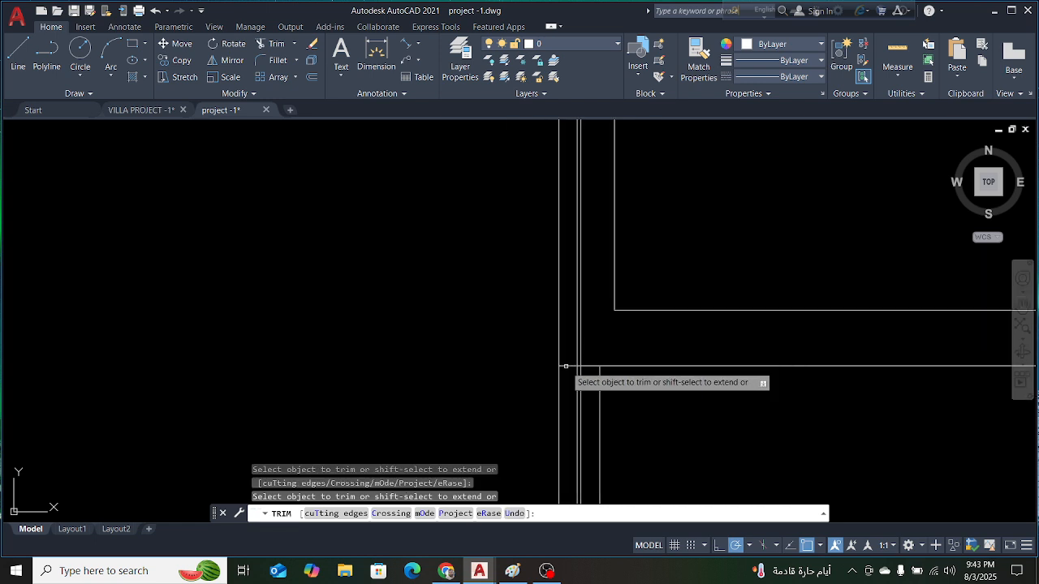
scroll(592, 343, up, 2)
click(579, 354)
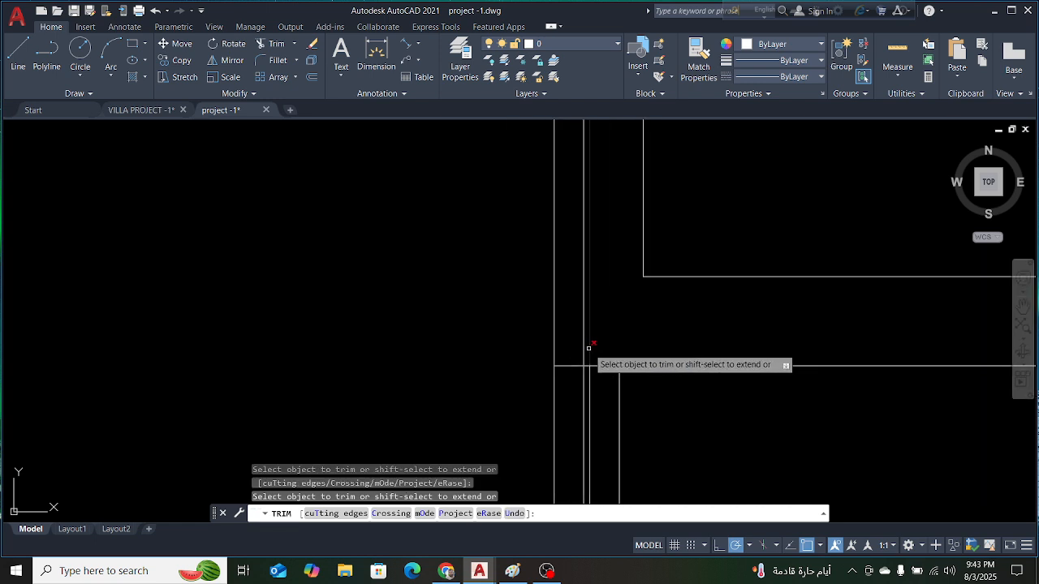
scroll(631, 357, down, 2)
key(Escape)
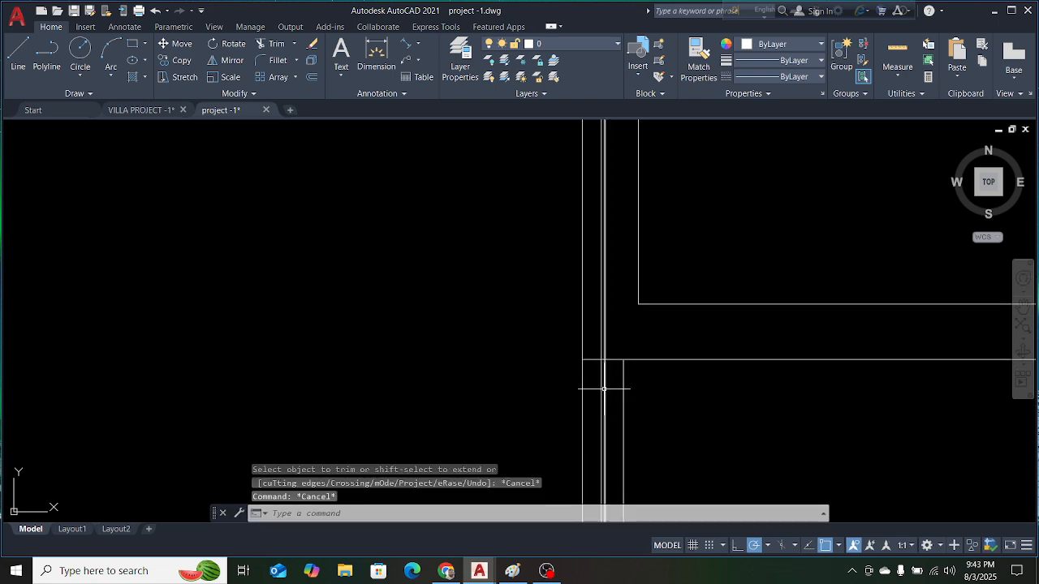
Shorten the east line of the thin pair so its north end meets the outer line of the building's south wall
click(604, 389)
scroll(604, 389, down, 2)
scroll(643, 370, down, 3)
scroll(614, 274, up, 4)
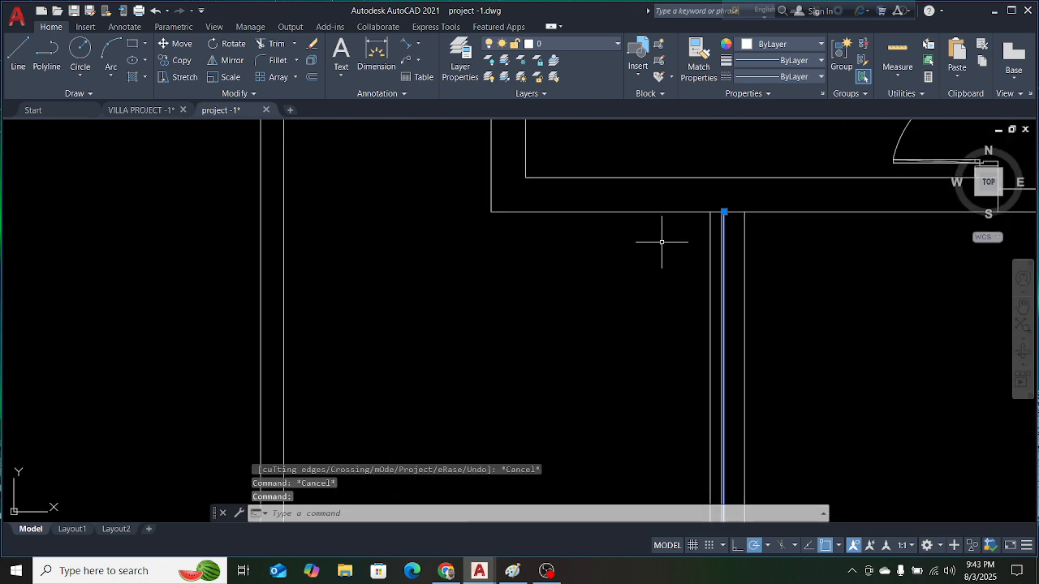
click(728, 209)
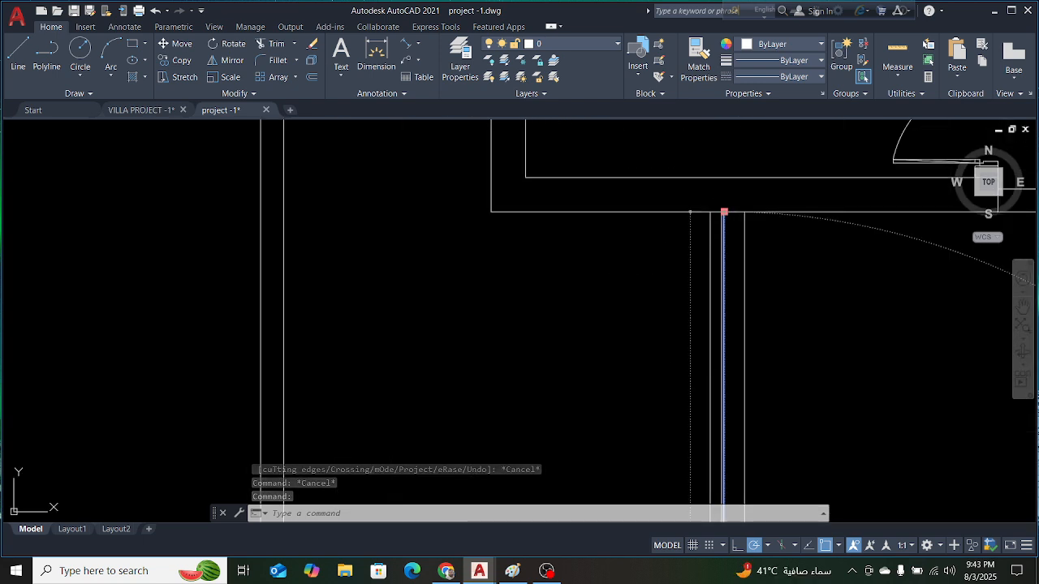
scroll(718, 244, down, 3)
scroll(719, 259, up, 4)
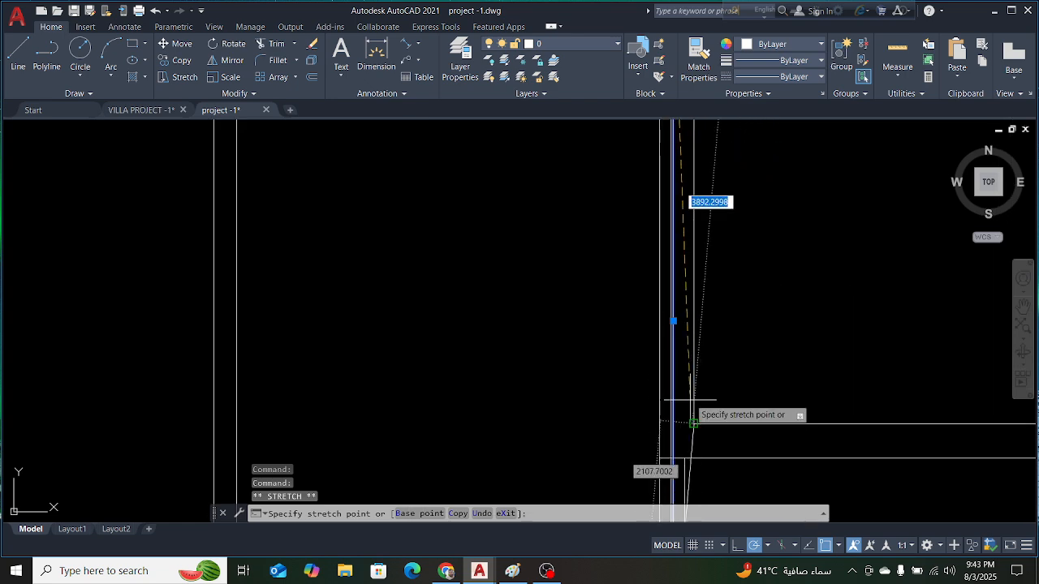
scroll(674, 414, up, 5)
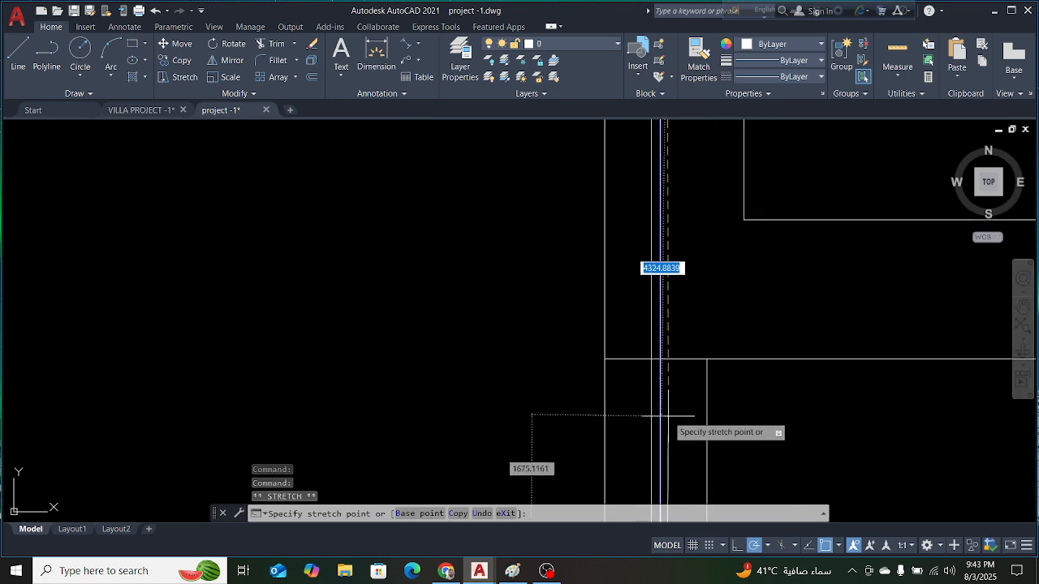
click(670, 358)
key(Escape)
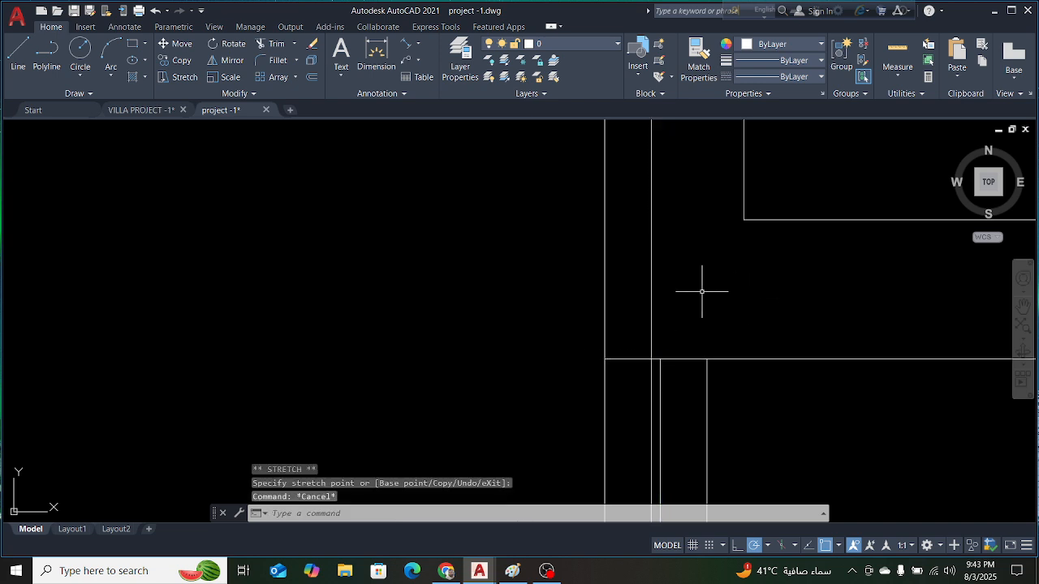
Shorten the west line of the thin pair to end at the outer line of the building's south wall
click(651, 280)
scroll(672, 321, down, 4)
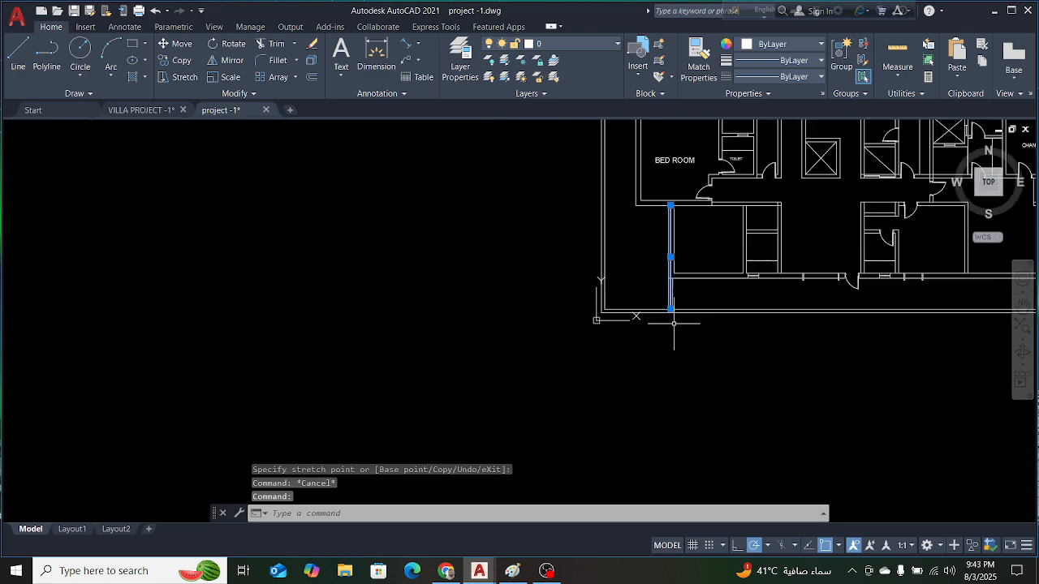
scroll(671, 310, up, 10)
click(665, 292)
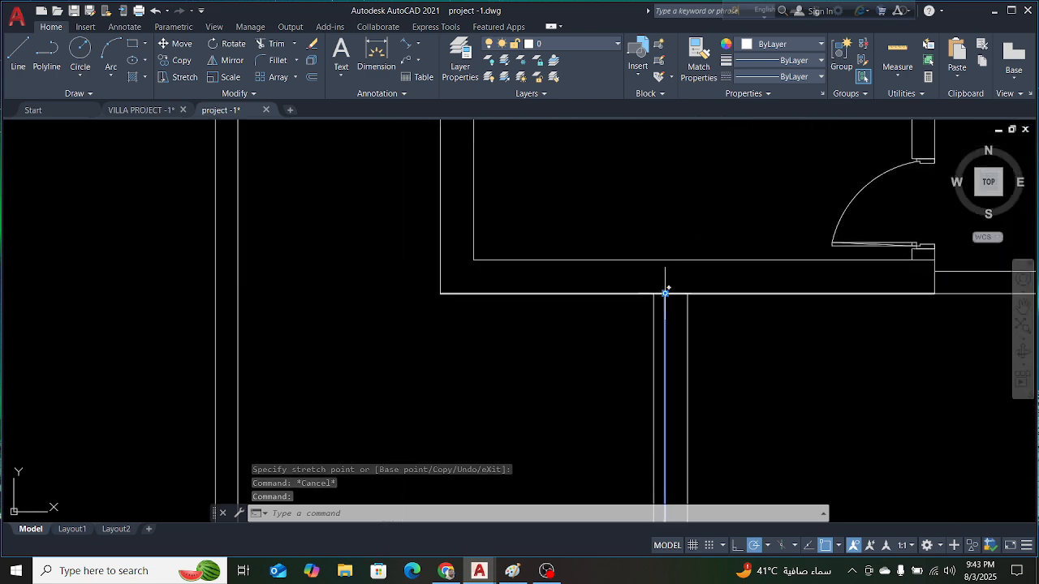
scroll(661, 280, down, 3)
scroll(654, 282, up, 5)
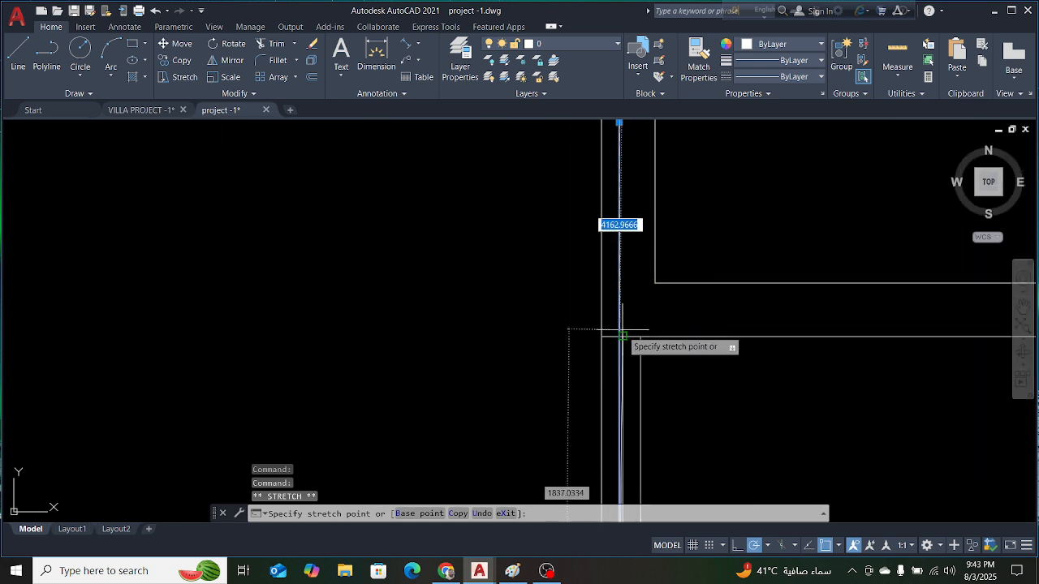
scroll(618, 349, up, 5)
key(Escape)
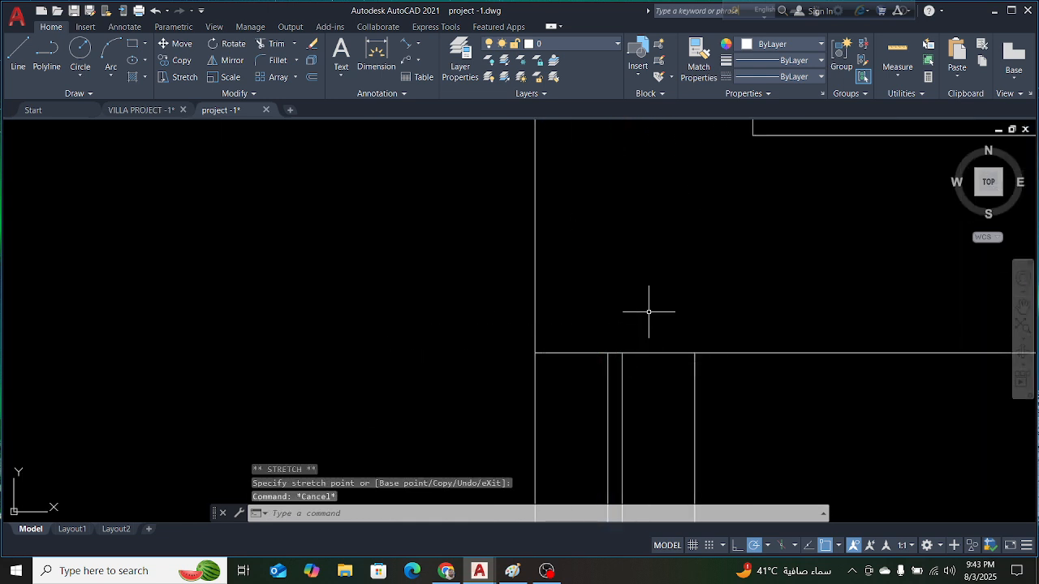
Switch to the VILLA PROJECT -1 drawing and examine the terrace's east end wall beside the dining room door
scroll(647, 308, down, 5)
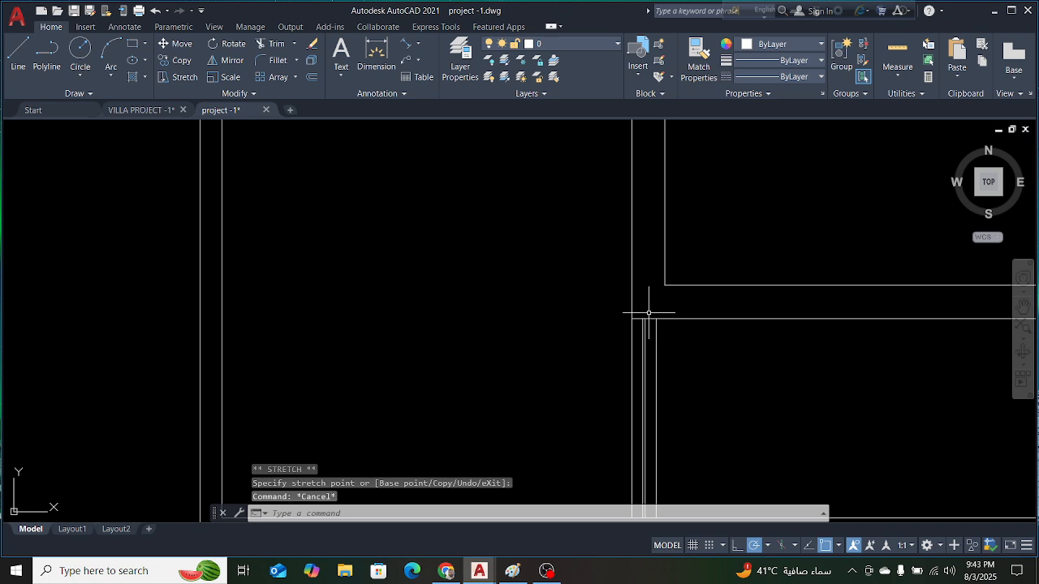
scroll(578, 292, down, 3)
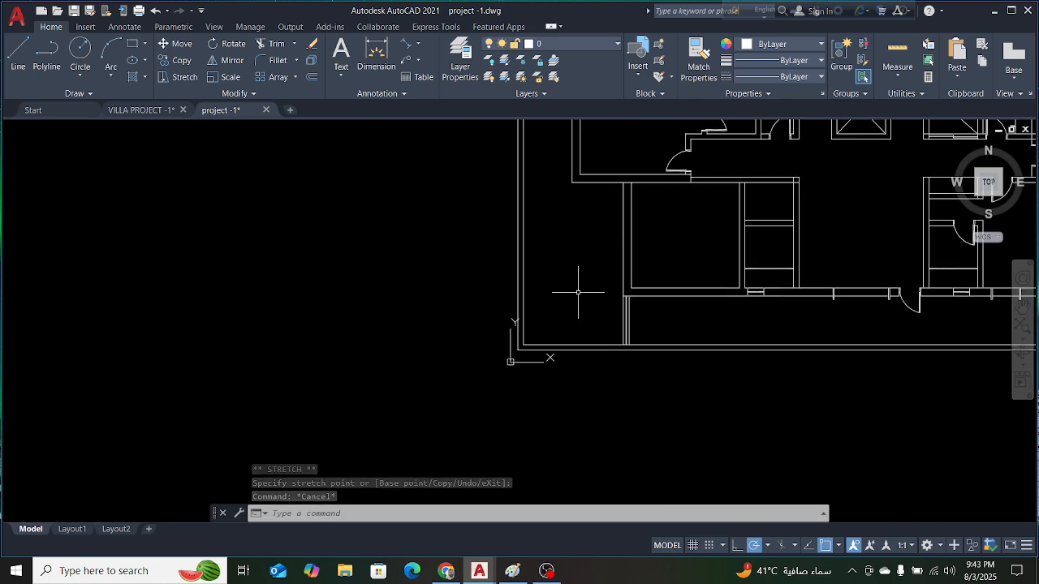
scroll(650, 333, up, 4)
scroll(568, 332, down, 4)
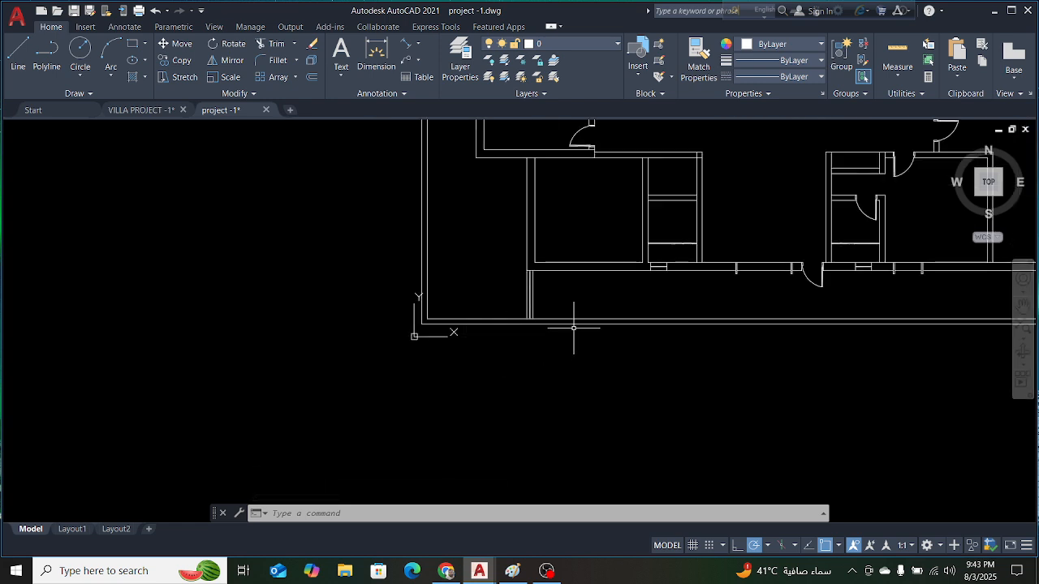
scroll(825, 295, up, 5)
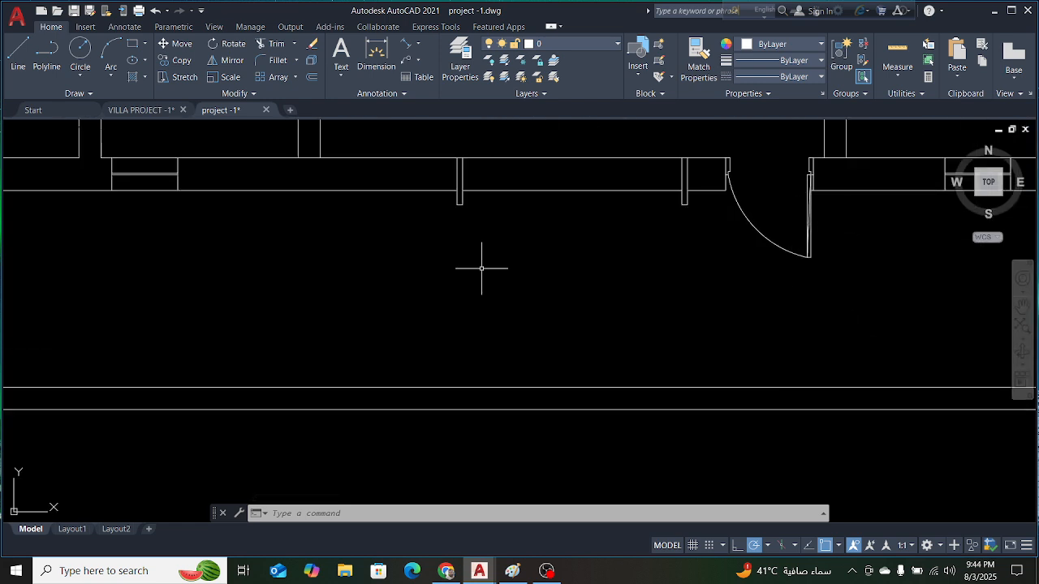
click(127, 110)
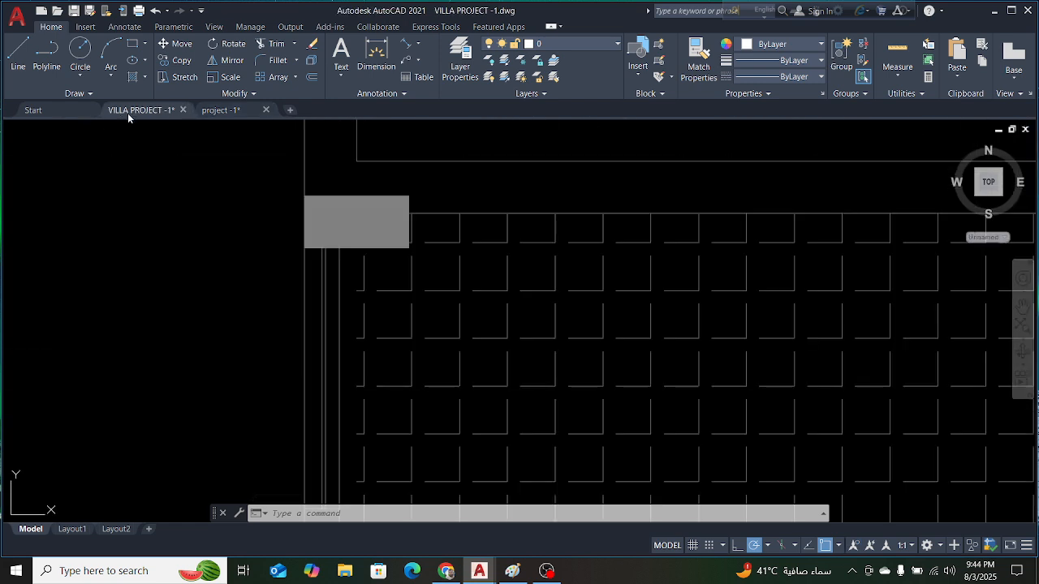
scroll(301, 301, down, 4)
scroll(766, 304, up, 5)
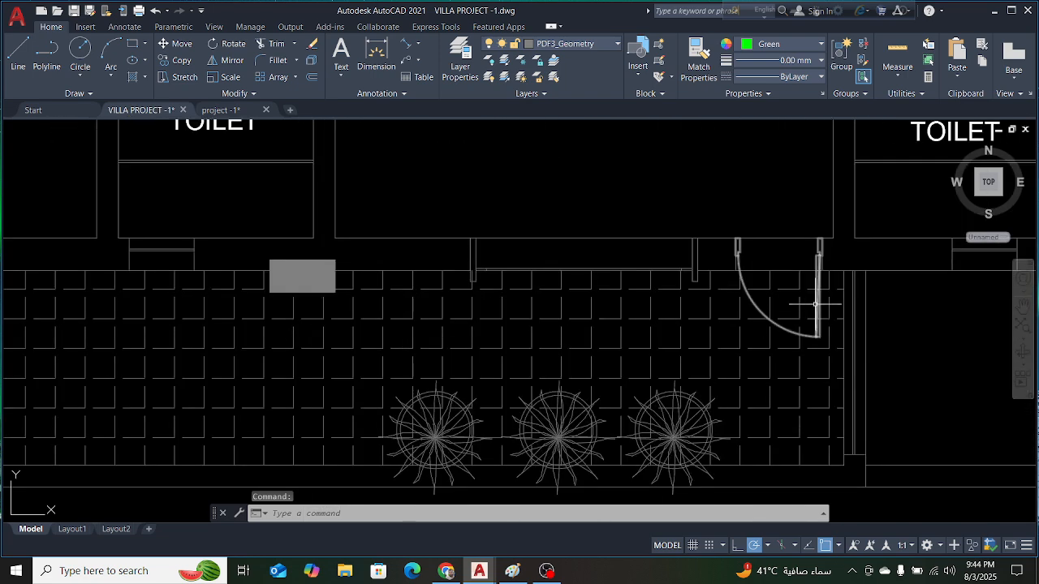
scroll(764, 269, down, 4)
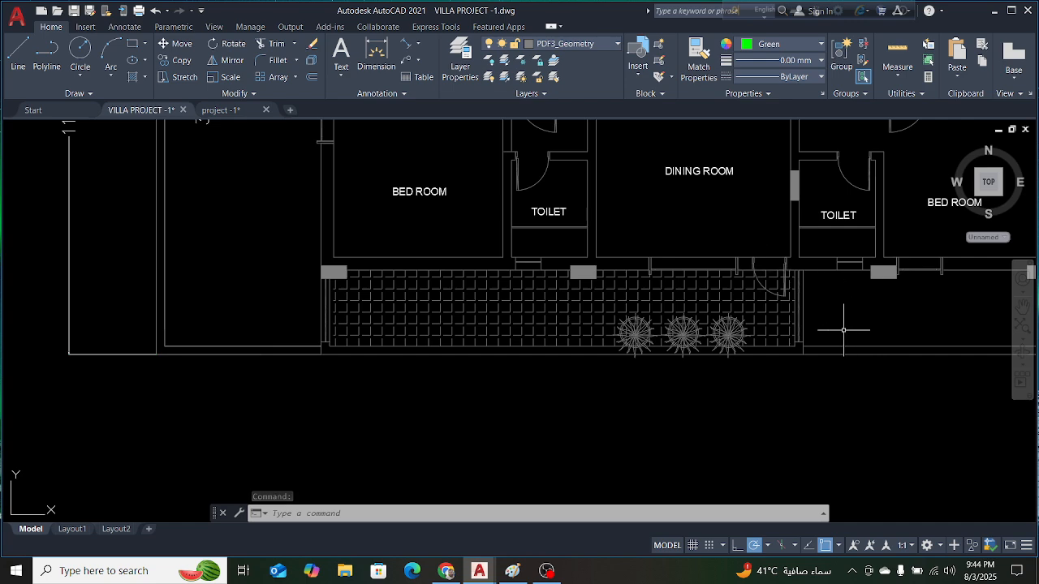
scroll(843, 330, up, 4)
scroll(842, 336, down, 2)
scroll(771, 220, up, 4)
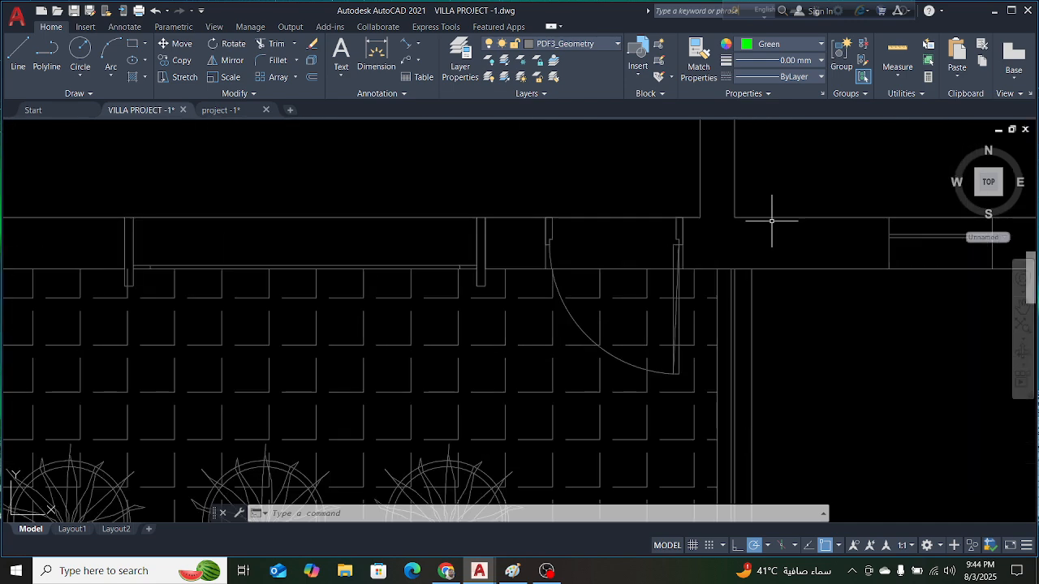
Measure from the east toilet's southwest inner corner straight down to the outer line of the building's south wall
click(403, 46)
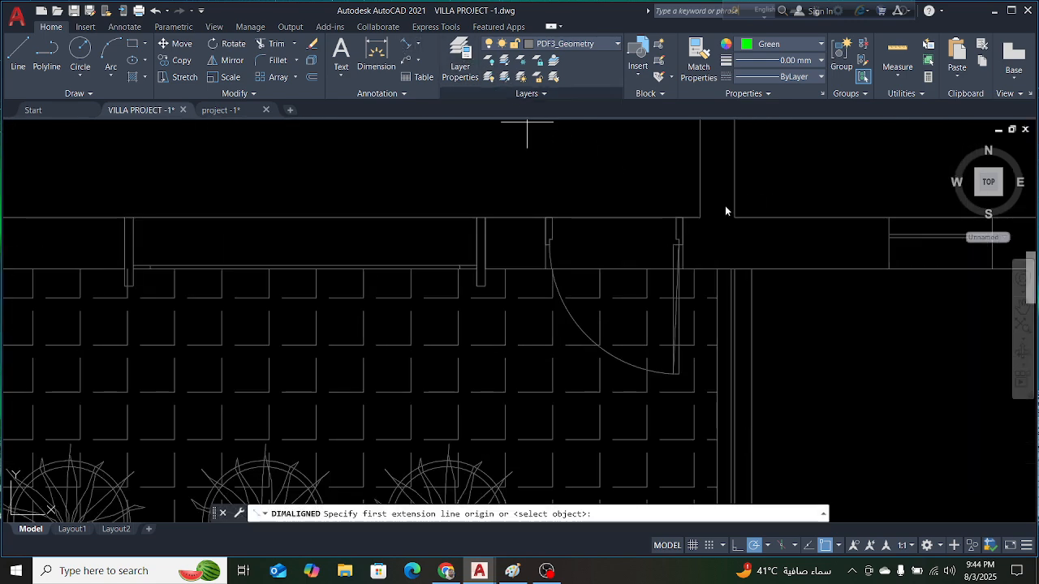
scroll(727, 215, up, 4)
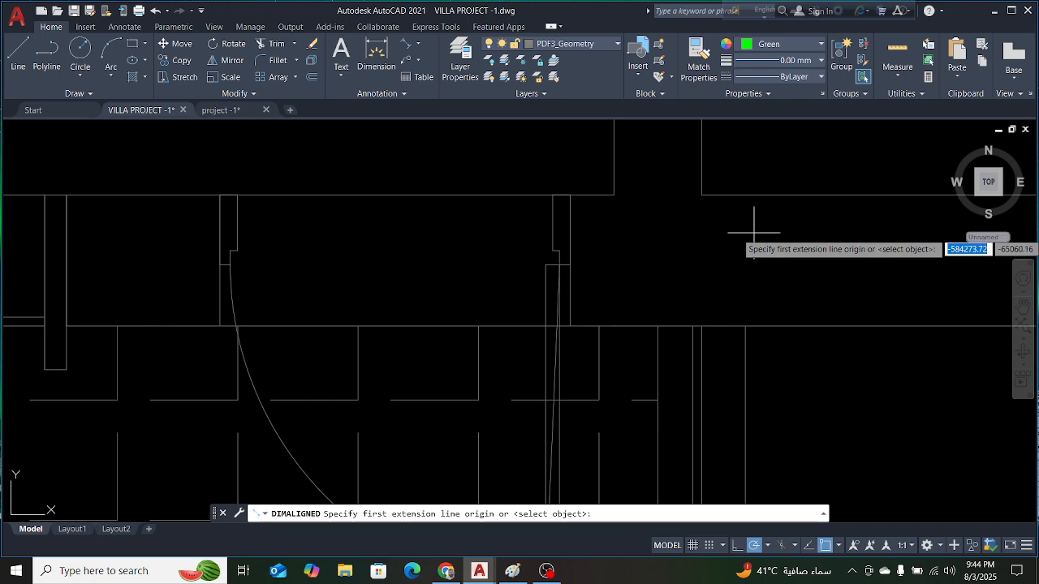
click(701, 195)
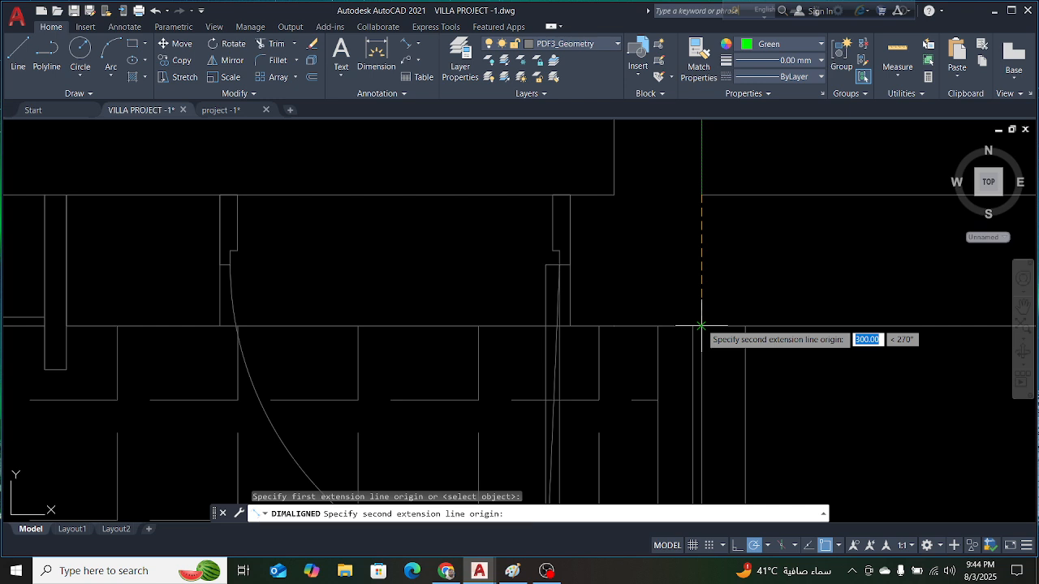
key(Escape)
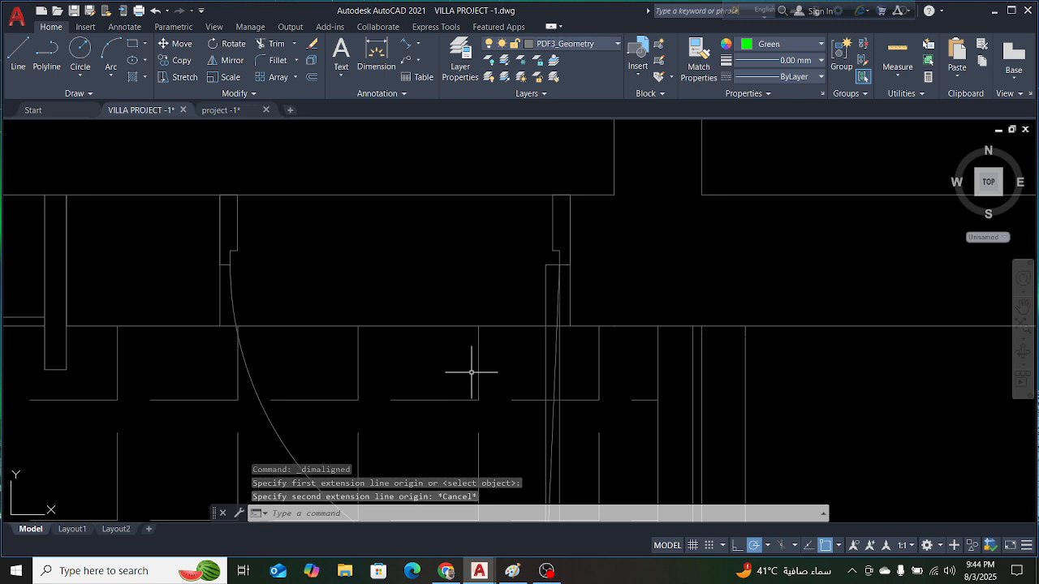
Compare the area beside the dining room door in project -1 and VILLA PROJECT -1 to locate the terrace's east end wall
key(ctrl+Tab)
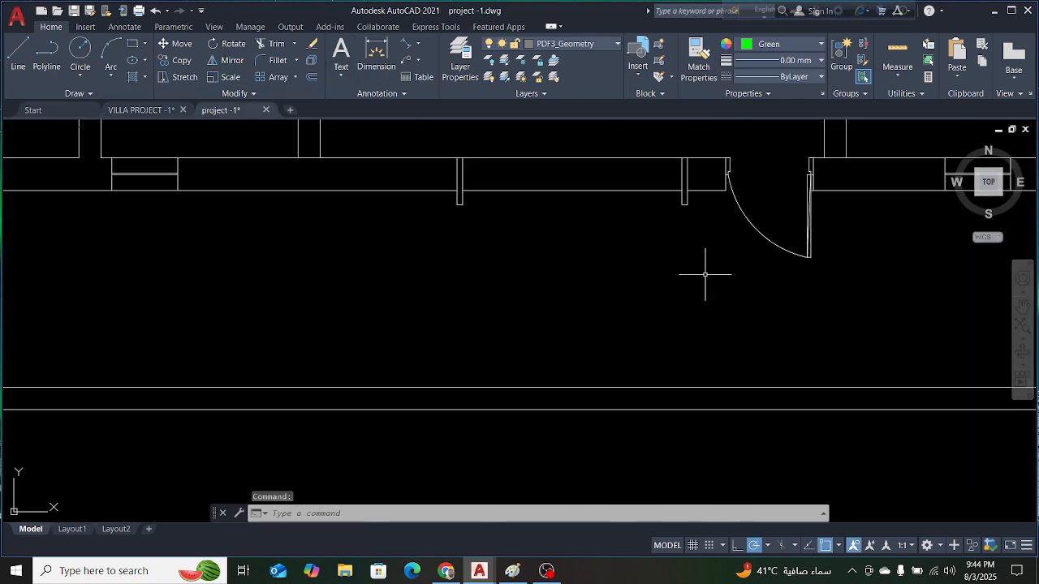
scroll(650, 251, down, 2)
scroll(679, 236, up, 2)
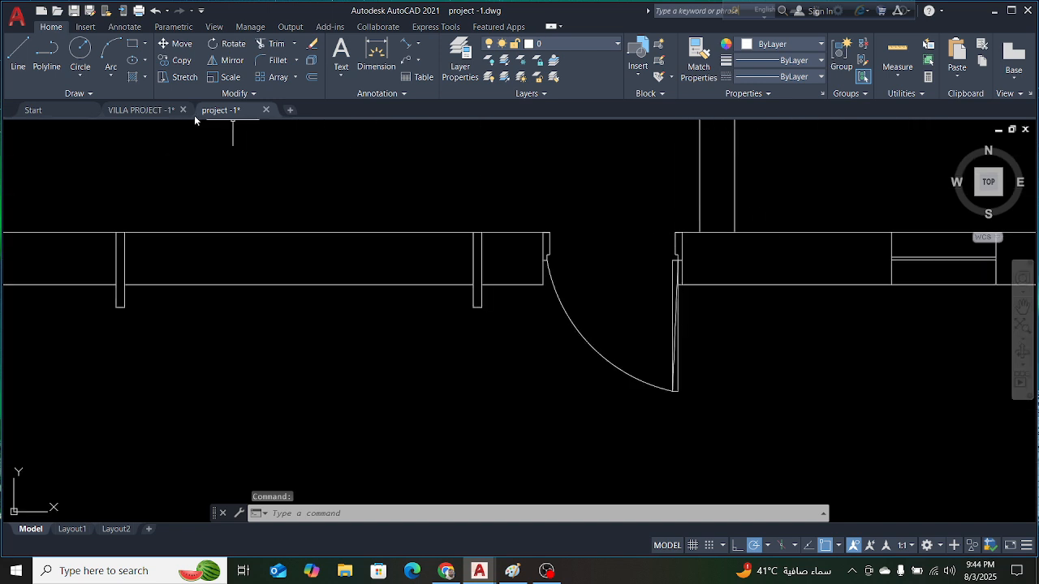
click(141, 110)
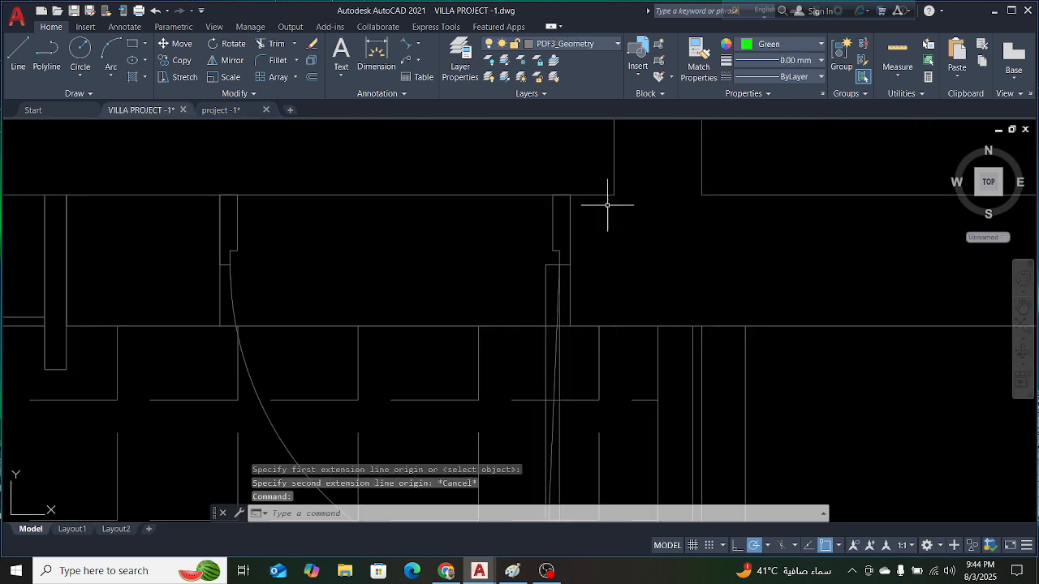
click(219, 109)
scroll(788, 186, up, 1)
scroll(708, 227, down, 3)
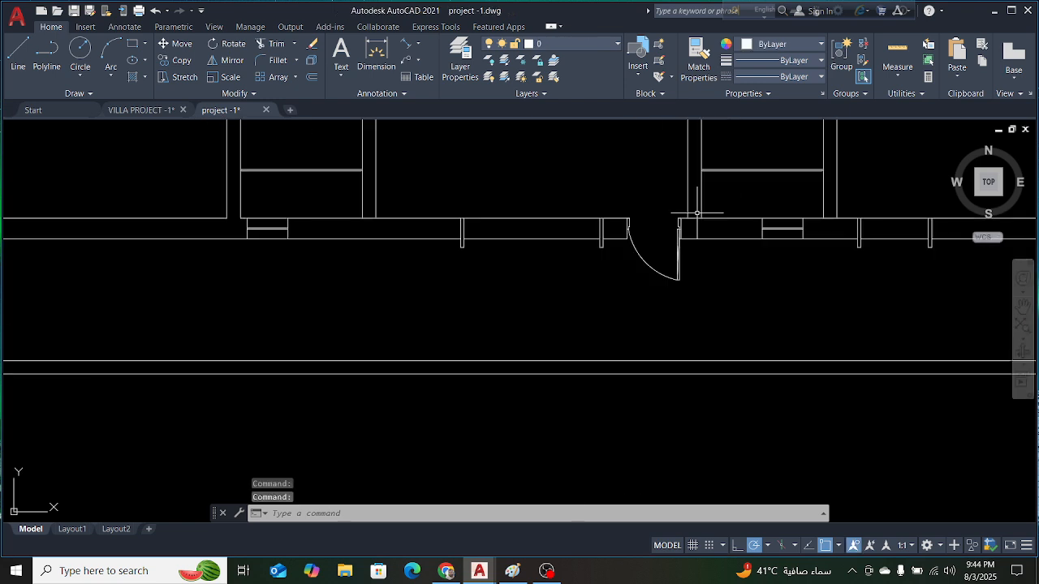
scroll(708, 226, up, 3)
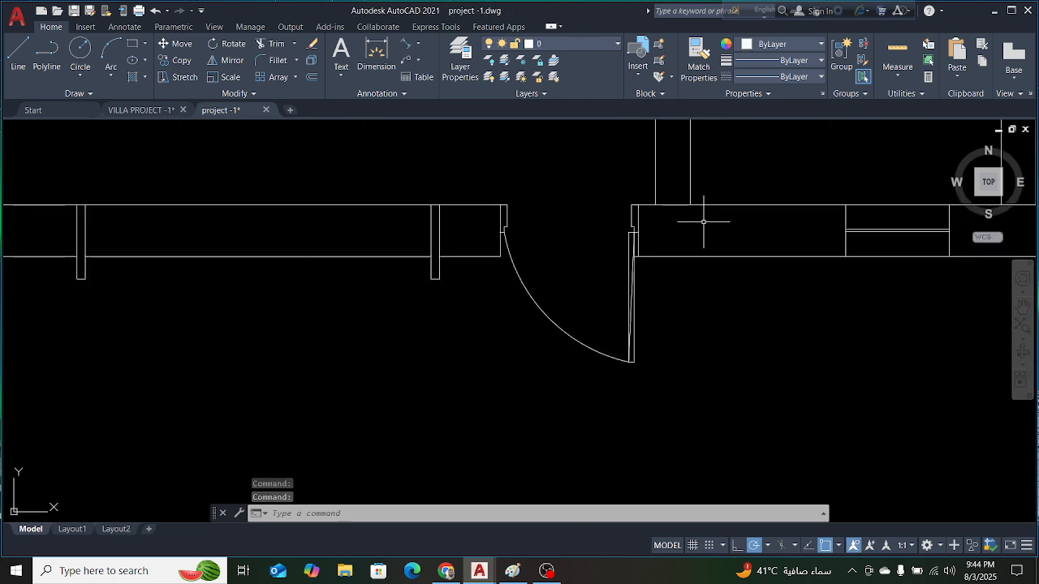
Draw a vertical line from the east toilet's southwest inner corner down to the inner line of the south boundary wall
text(l)
key(Return)
click(632, 208)
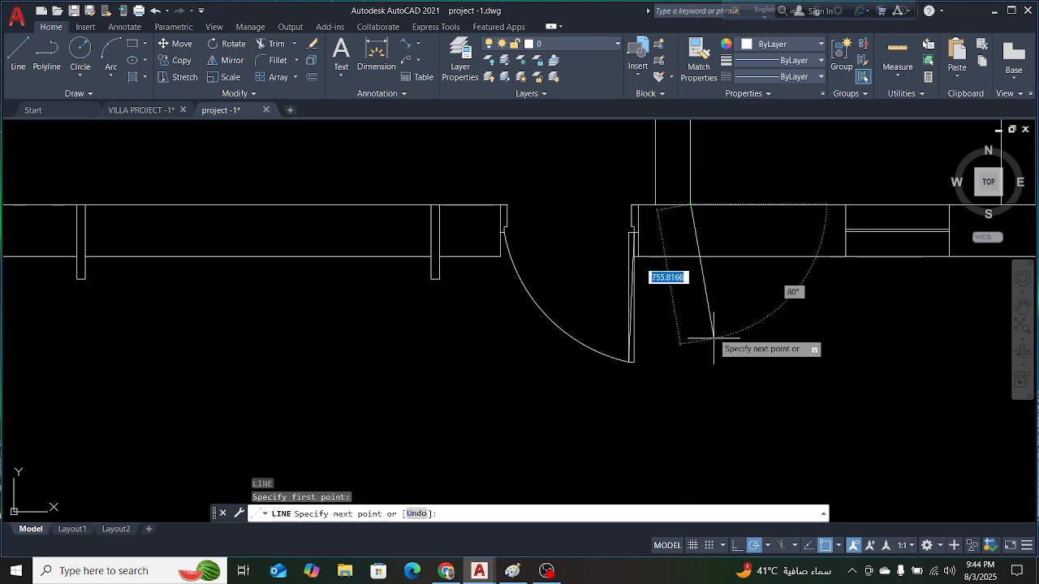
scroll(709, 343, down, 8)
scroll(671, 362, up, 4)
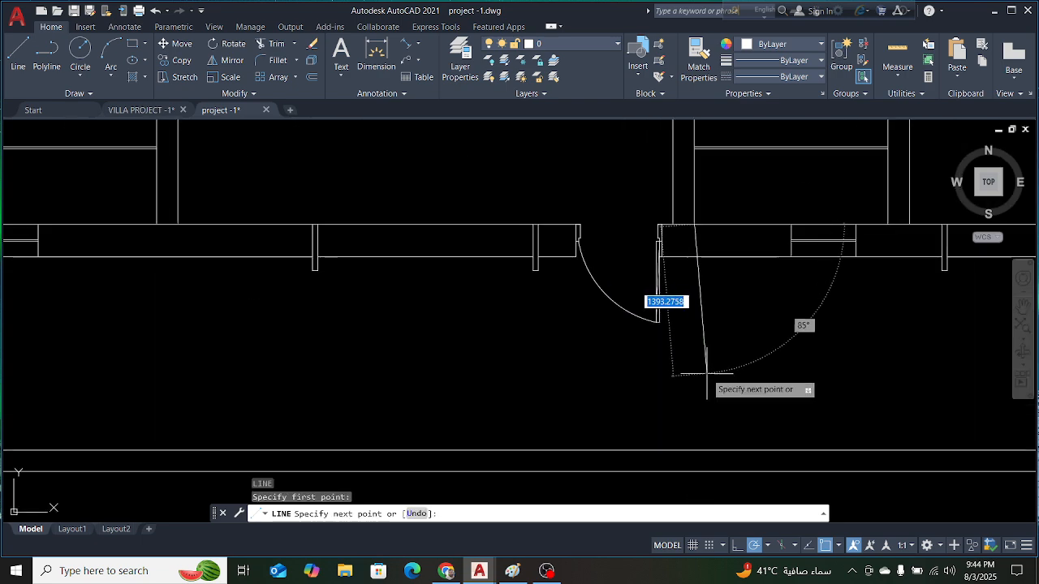
click(692, 451)
key(Escape)
Offset the new vertical line 100 to the east
text(o)
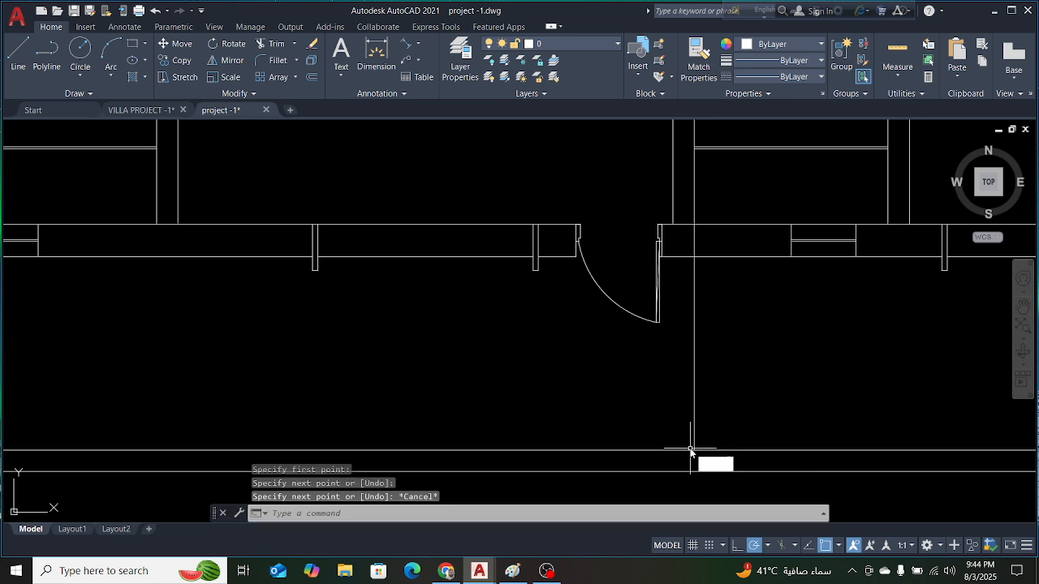
key(Return)
text(100)
key(Return)
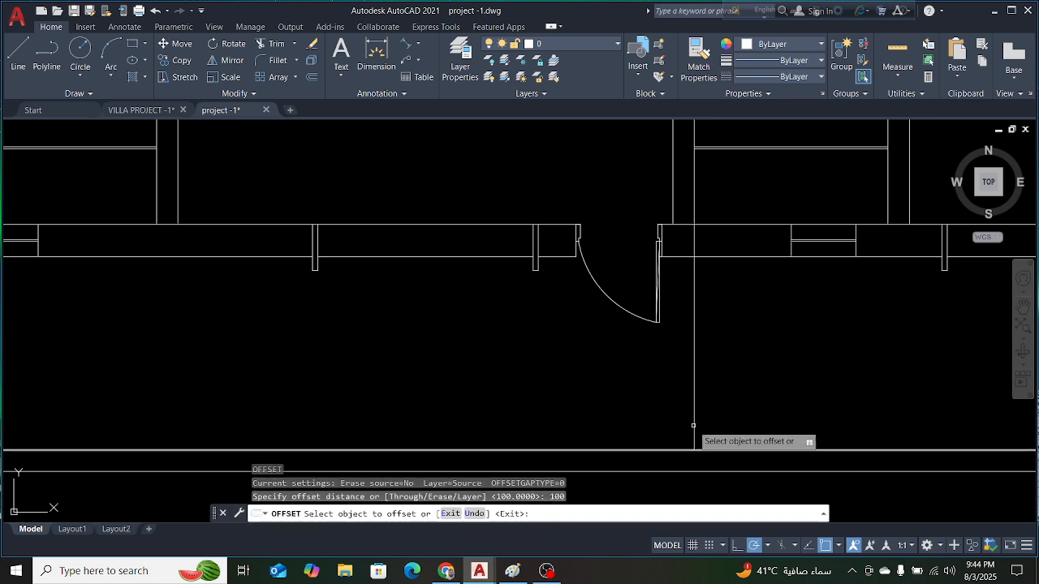
click(694, 355)
click(713, 359)
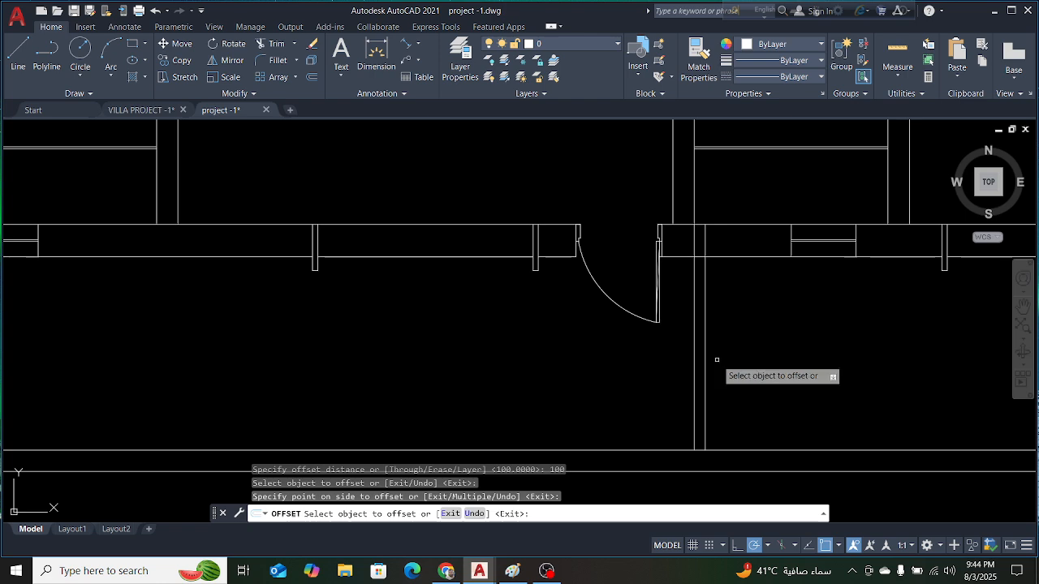
key(Escape)
Offset the original vertical line 20 to the west to form the thin pair of the terrace's east end wall
scroll(700, 323, up, 4)
text(o)
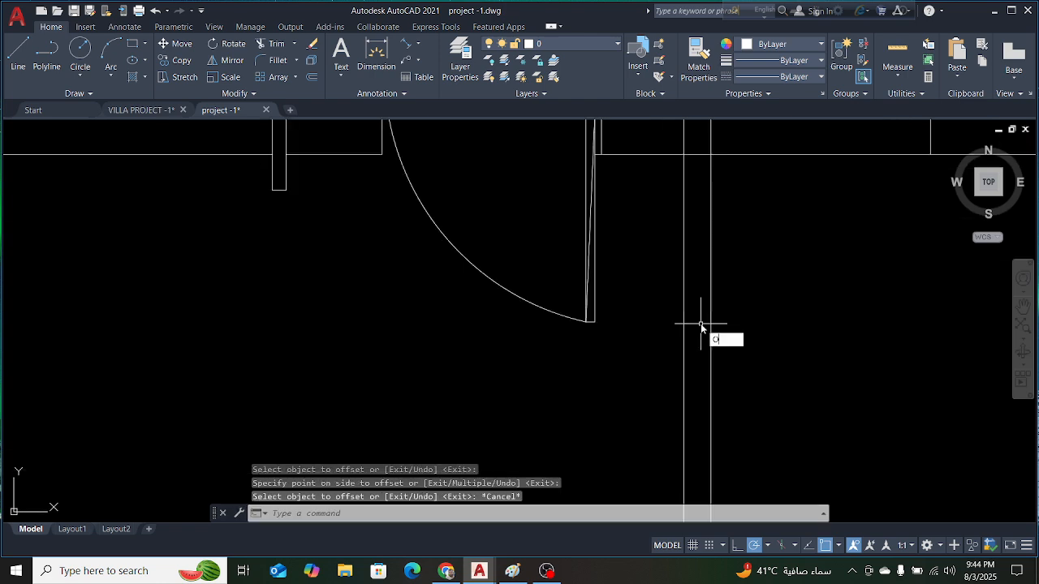
key(Return)
text(20)
key(Return)
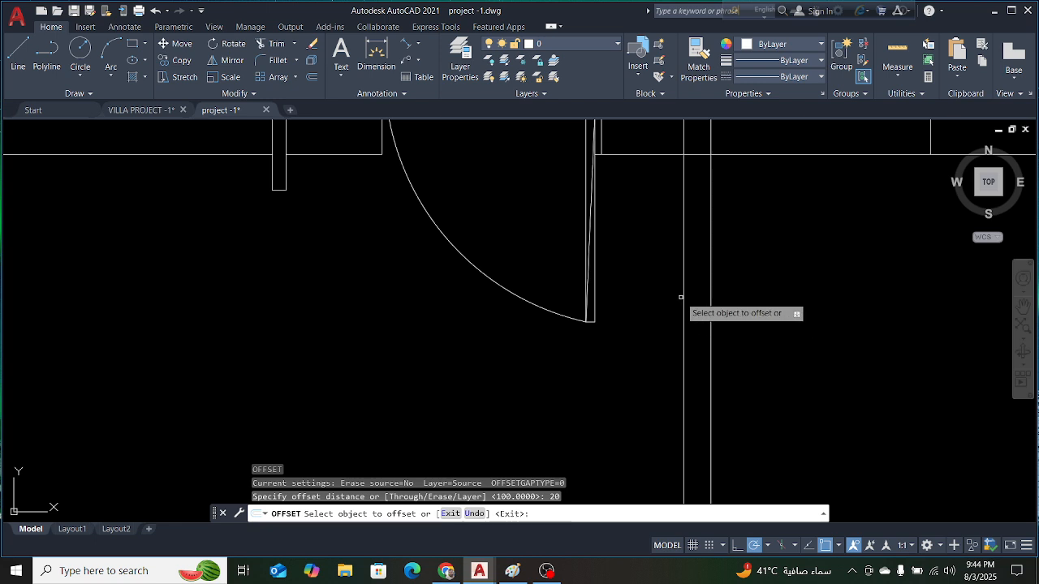
click(682, 298)
click(645, 307)
key(Escape)
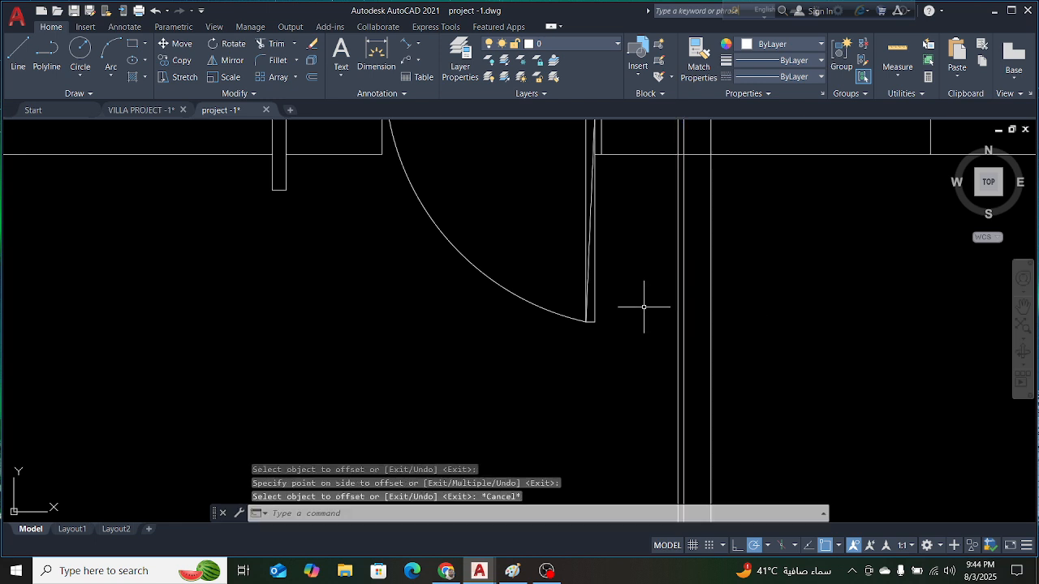
Offset the west line of the thin pair 100 to the west as the end wall's west face
text(o)
key(Return)
text(100)
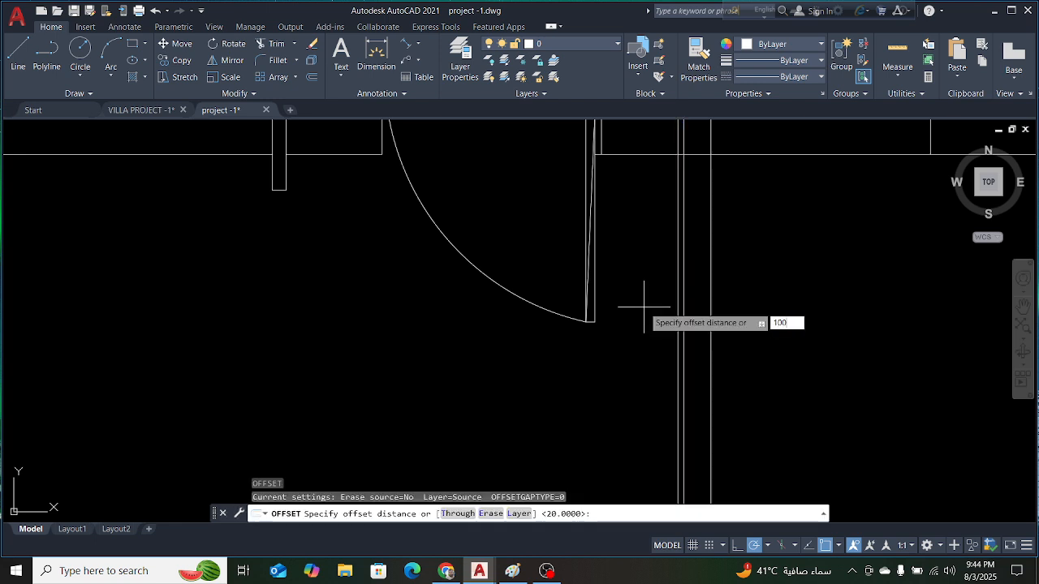
key(Return)
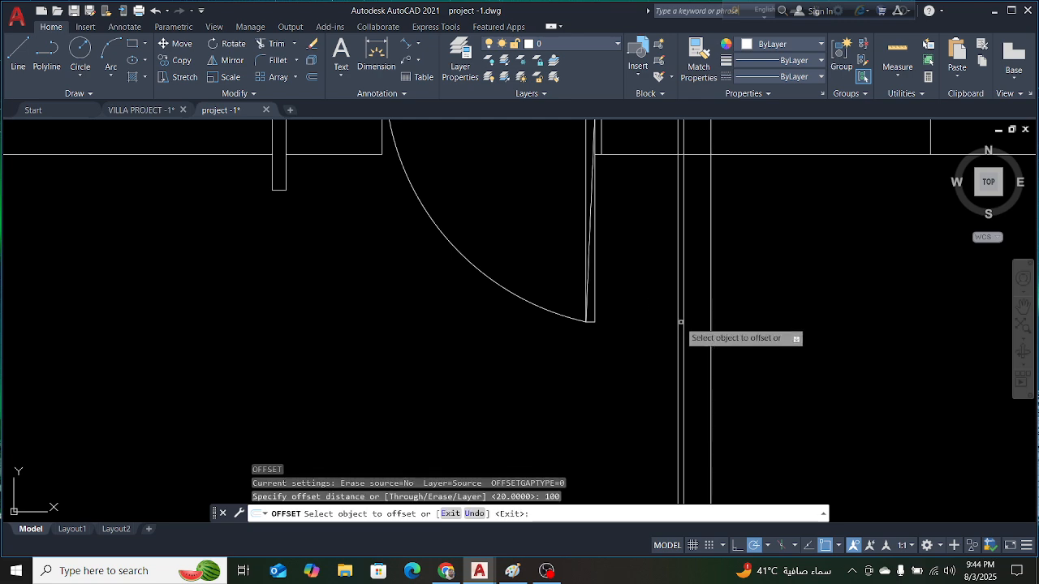
click(681, 322)
click(647, 318)
key(Escape)
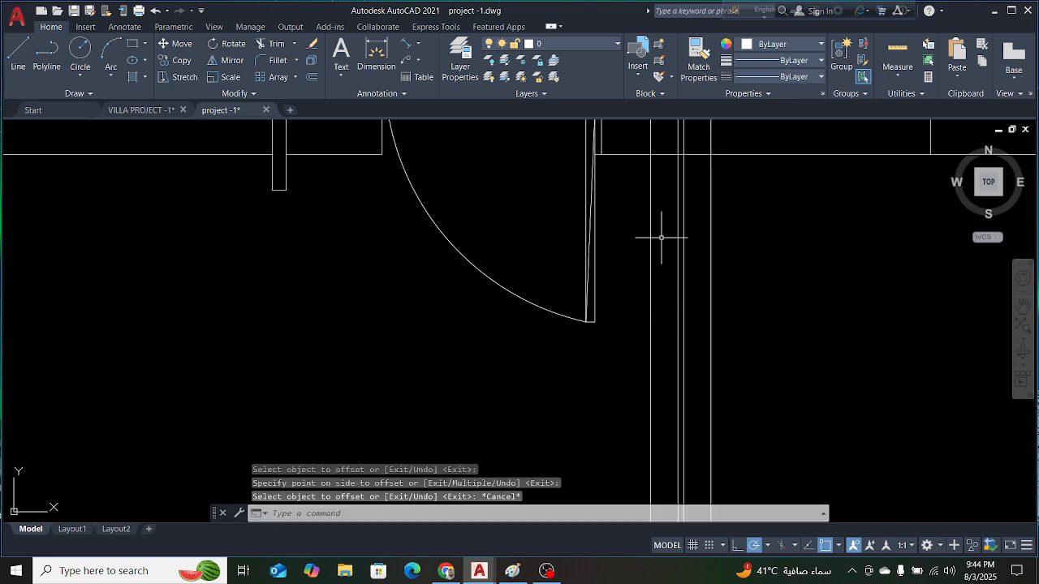
Trim the east end wall's four vertical lines where they cross the building's south wall
scroll(662, 243, down, 5)
scroll(673, 211, up, 5)
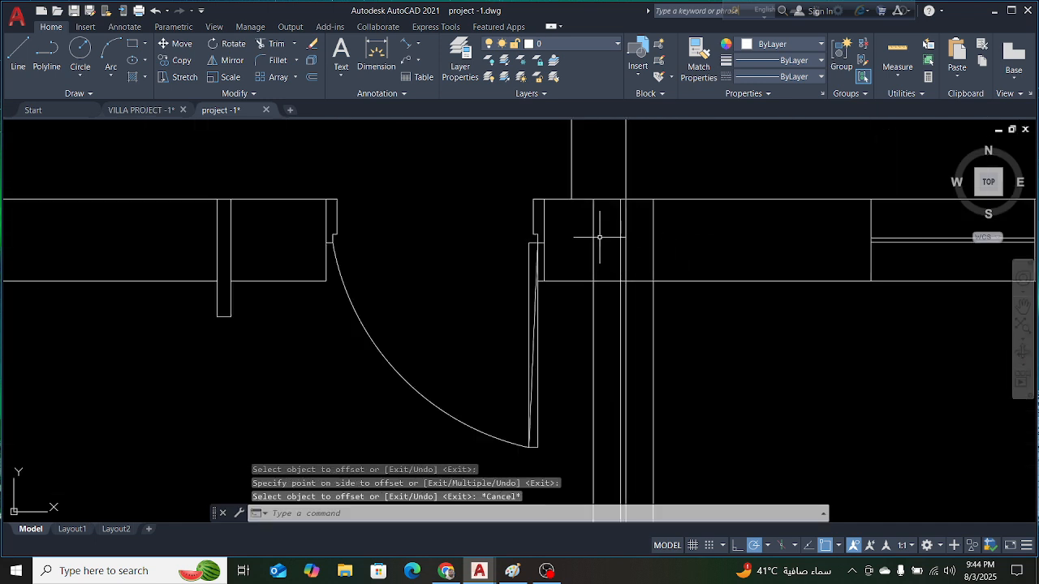
text(TR)
key(Return)
click(573, 234)
click(625, 237)
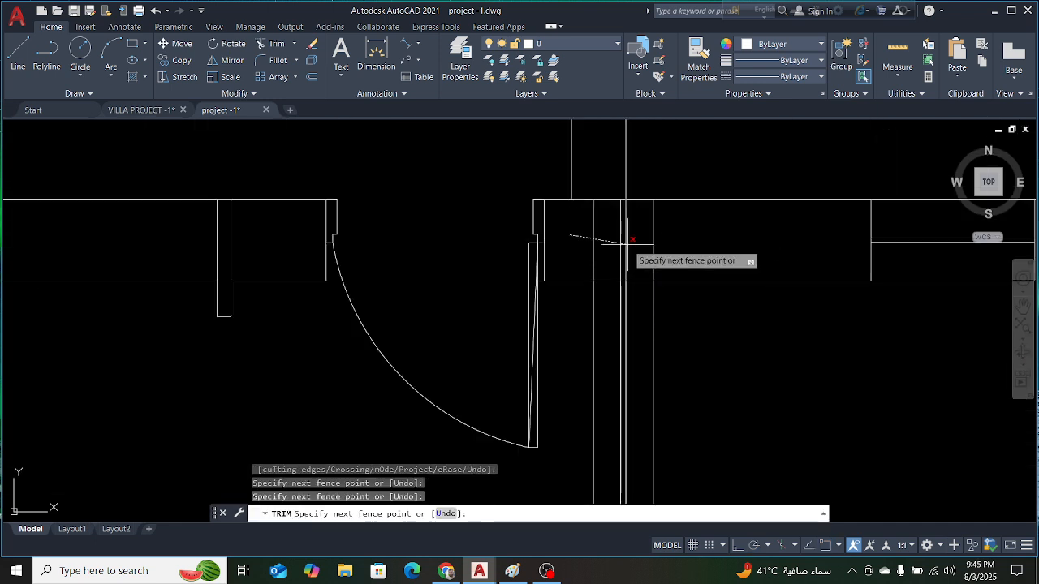
key(Return)
scroll(678, 243, down, 4)
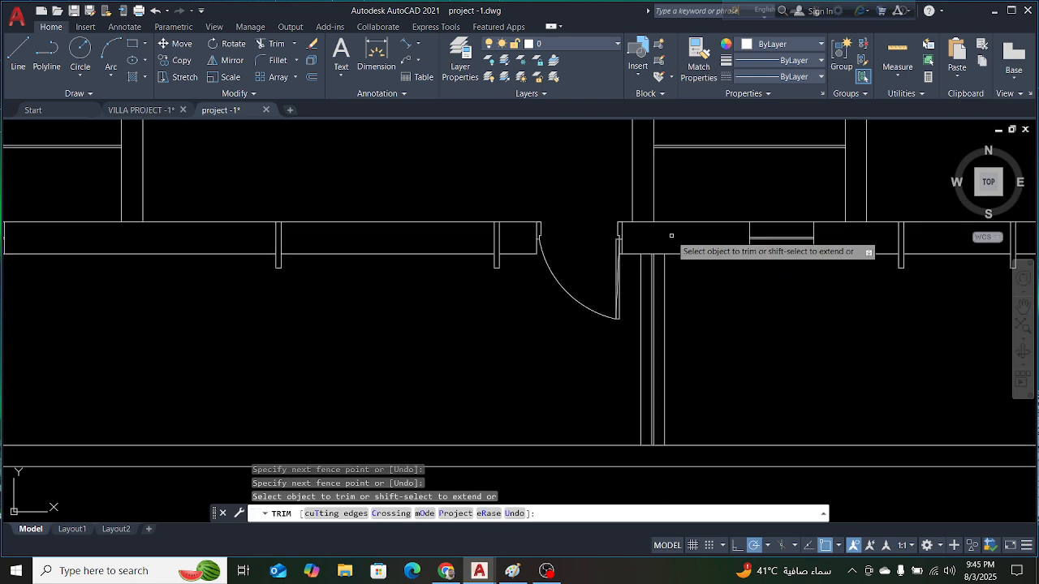
key(Escape)
Examine both terrace end walls, and check how the east one ends at the boundary wall in VILLA PROJECT -1
scroll(484, 303, down, 4)
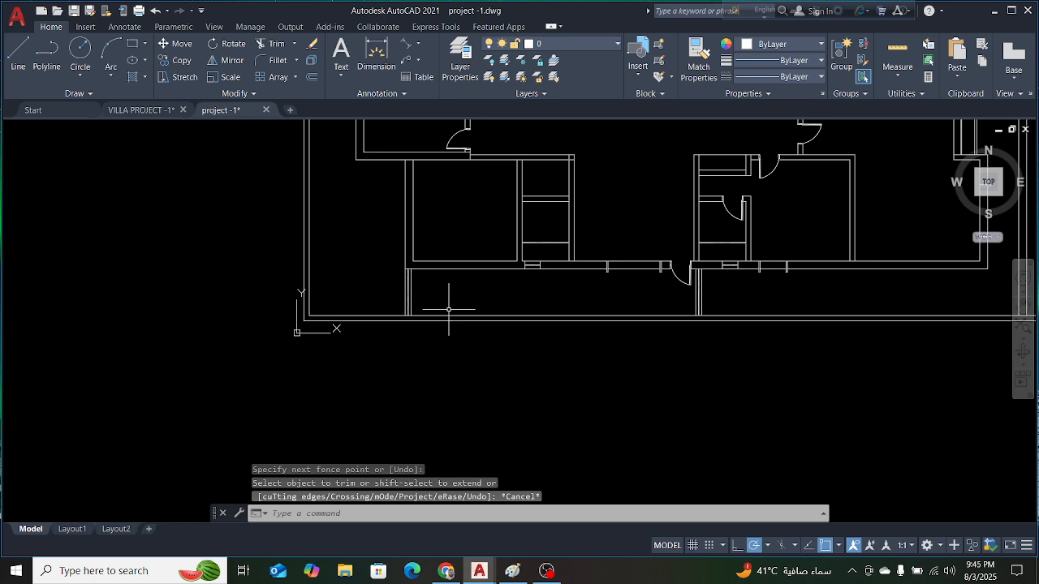
scroll(449, 309, up, 3)
scroll(320, 366, down, 1)
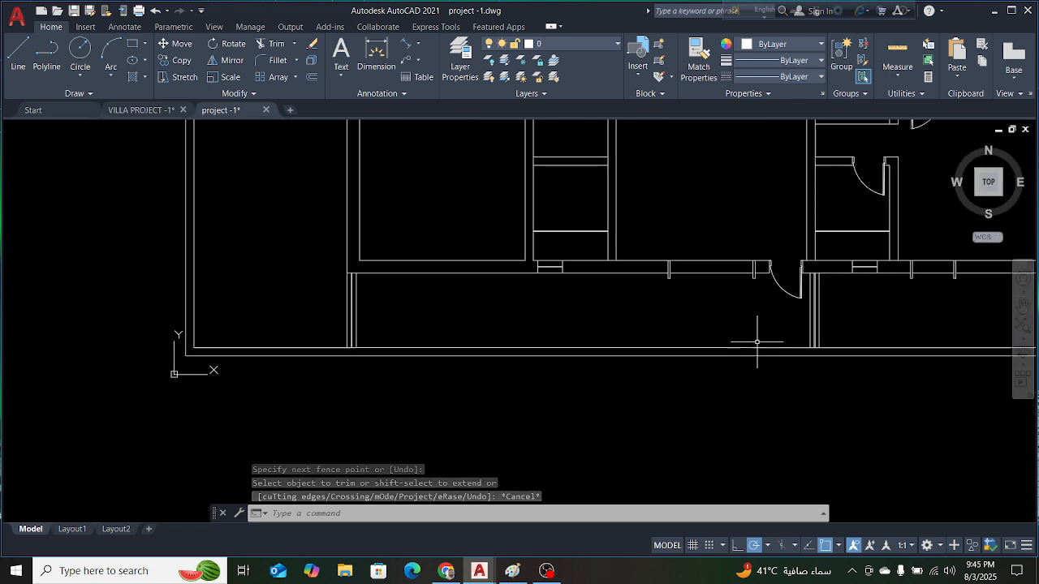
scroll(344, 353, up, 3)
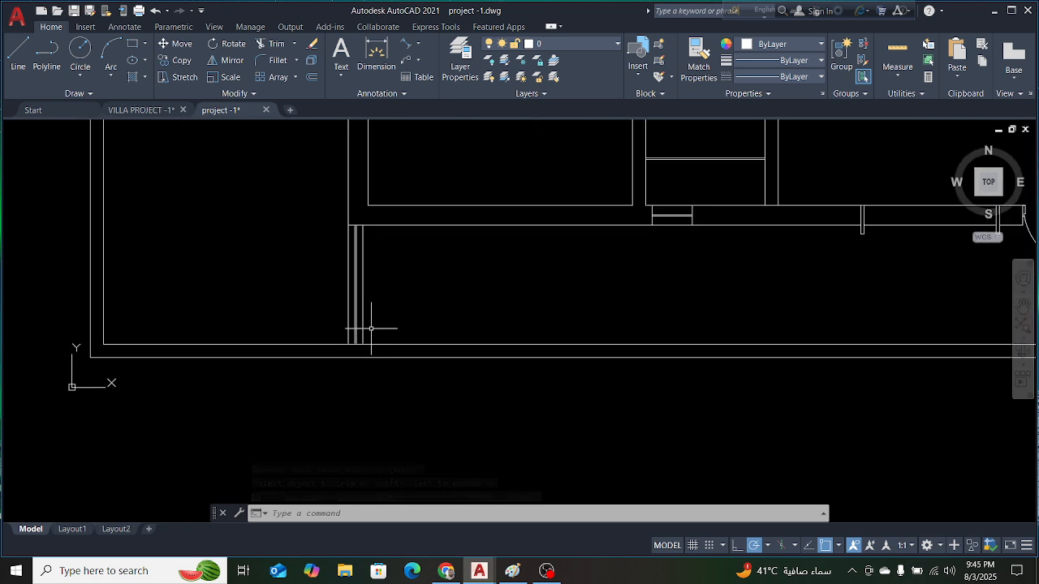
scroll(342, 338, up, 3)
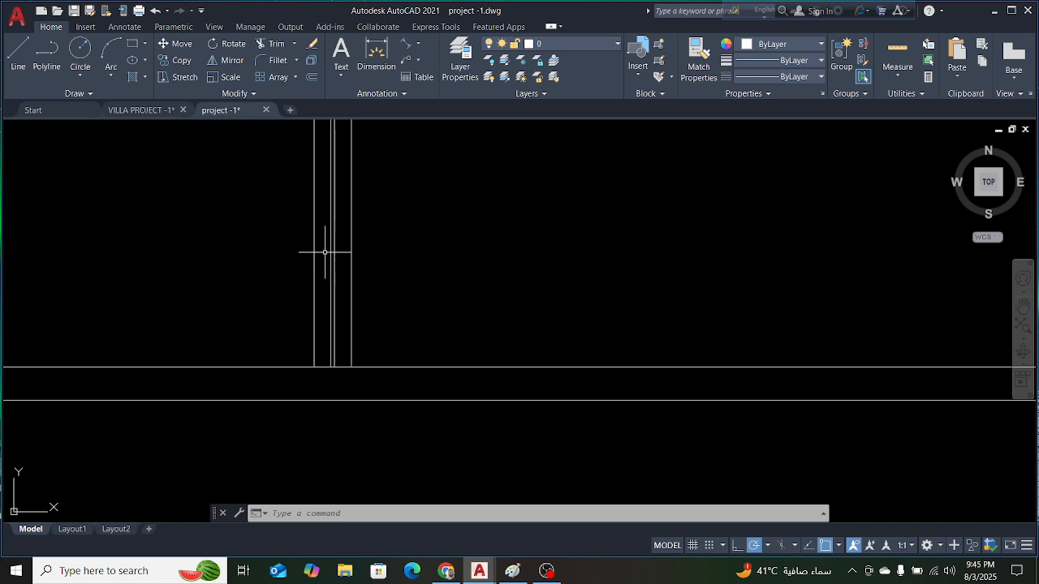
click(148, 111)
scroll(380, 233, down, 3)
scroll(407, 421, up, 3)
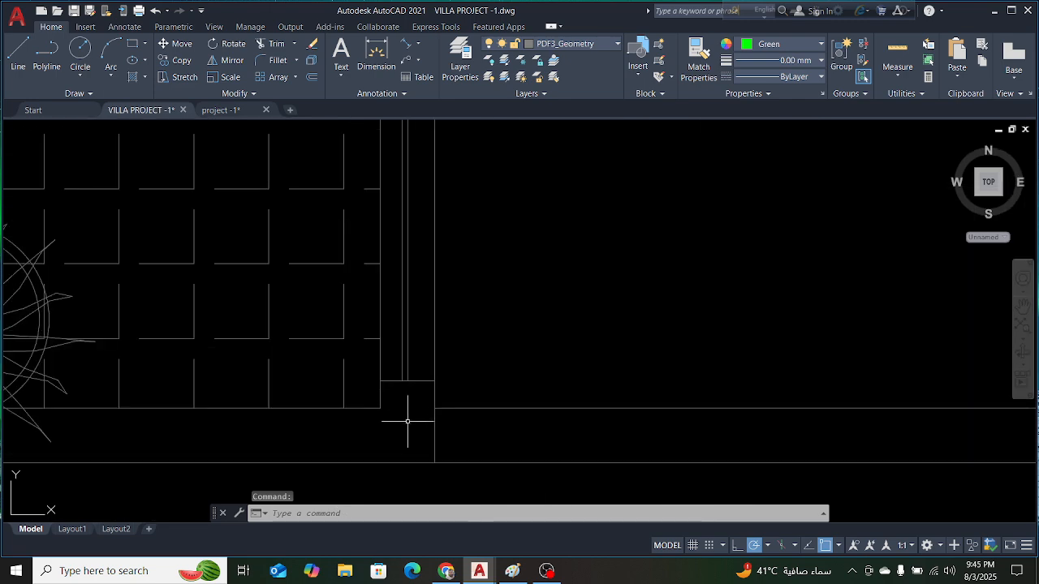
Measure from the boundary wall's inner line up to the cross line closing the east end wall's thin pair
click(405, 45)
scroll(413, 448, up, 4)
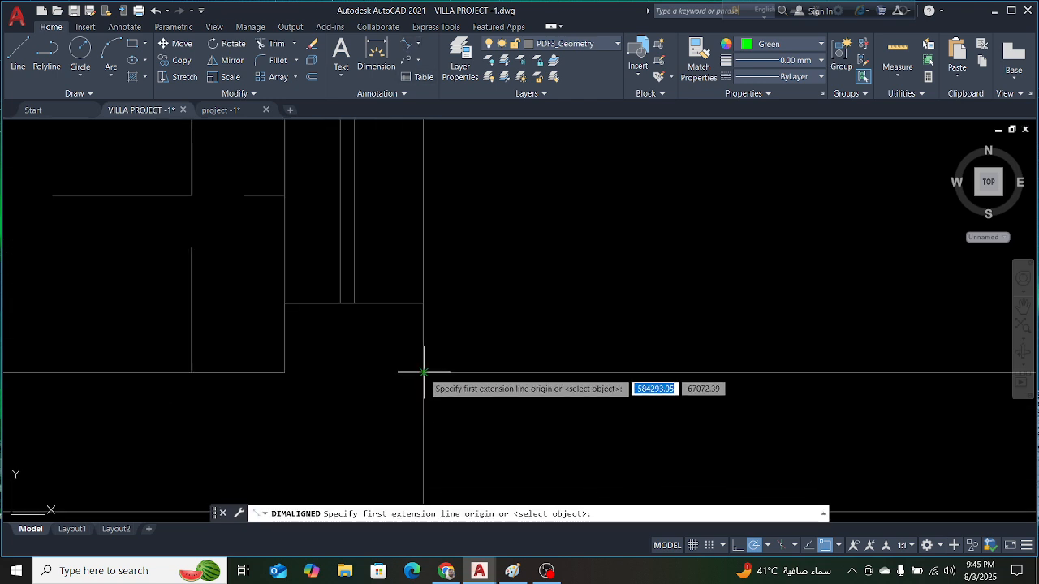
click(422, 372)
click(422, 302)
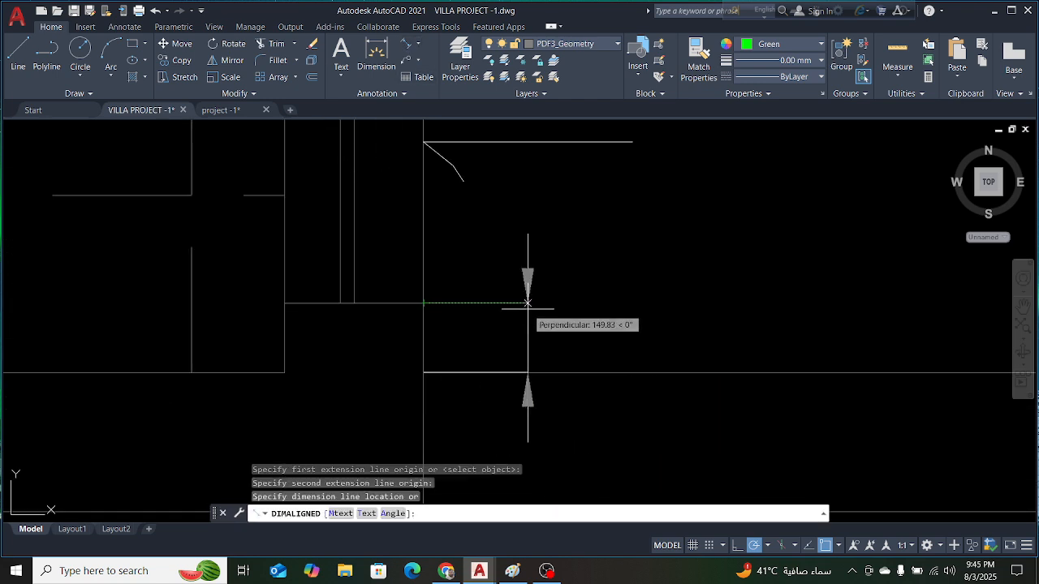
scroll(529, 310, down, 3)
key(Escape)
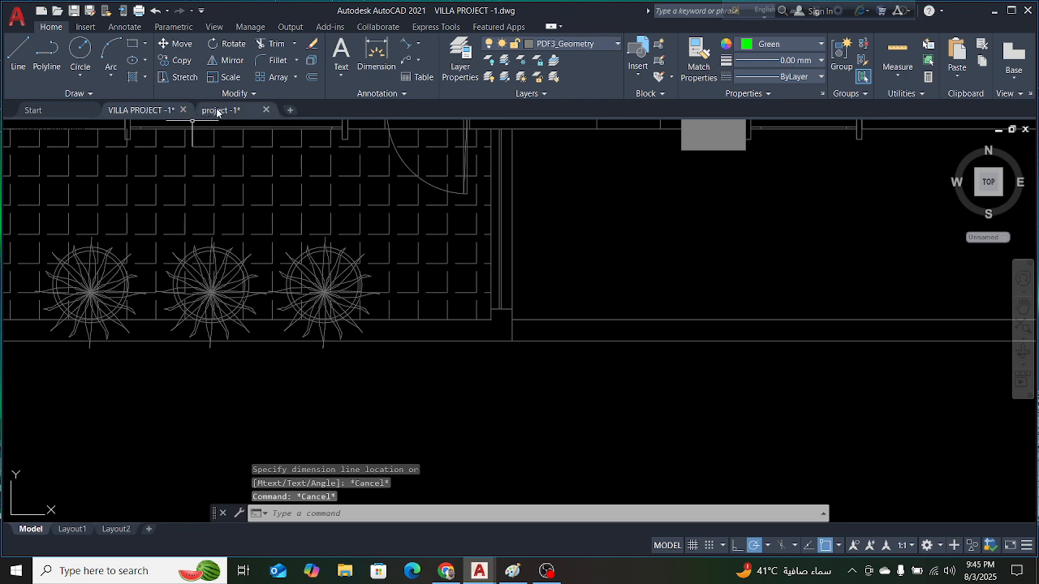
Switch to the project -1 drawing and offset the south boundary wall's inner line 100 to the north
click(218, 111)
scroll(371, 279, down, 3)
scroll(463, 294, up, 3)
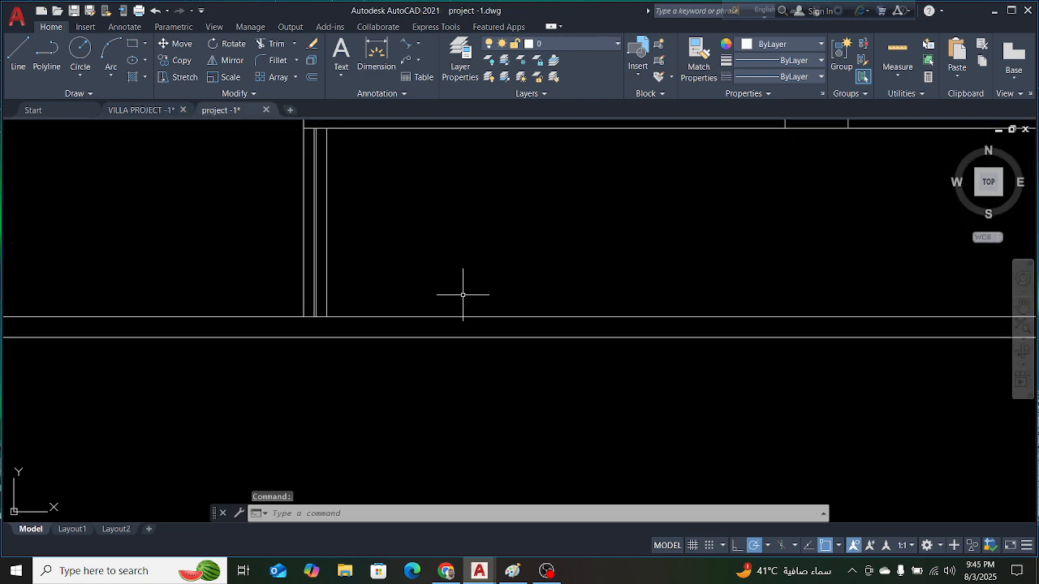
click(436, 318)
key(Escape)
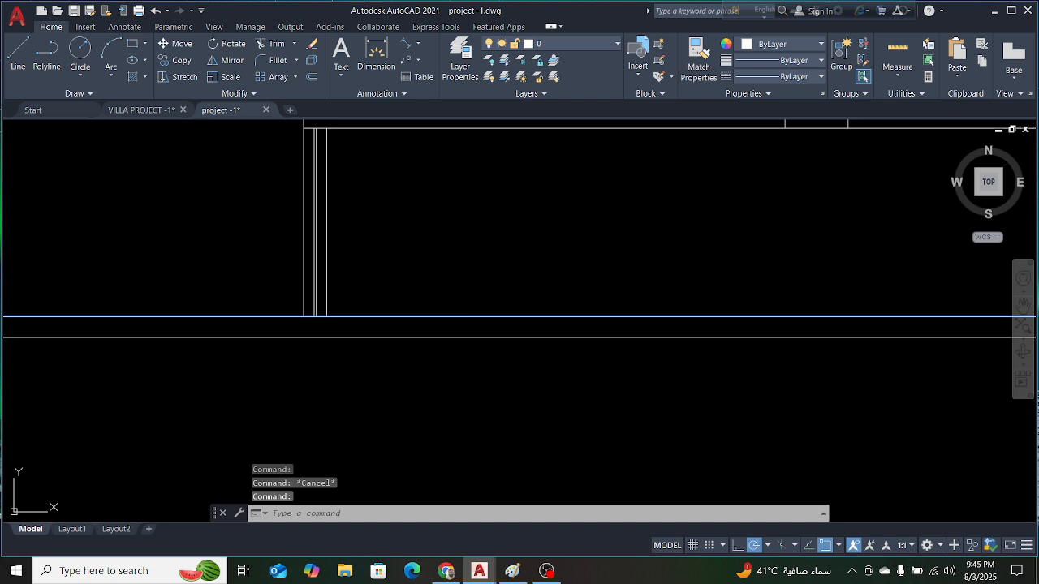
text(o)
key(Return)
text(100)
key(Return)
click(454, 284)
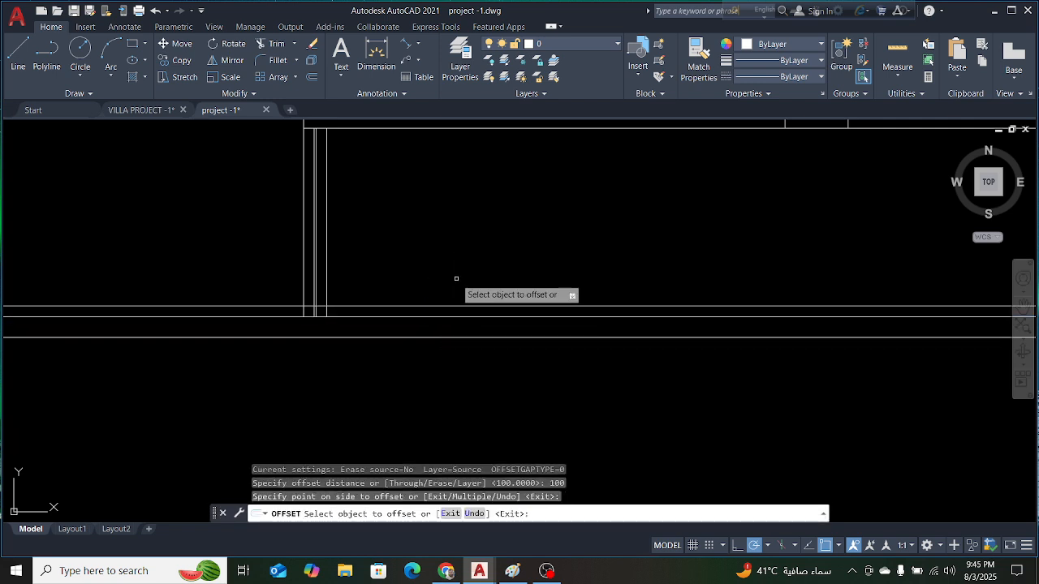
key(Escape)
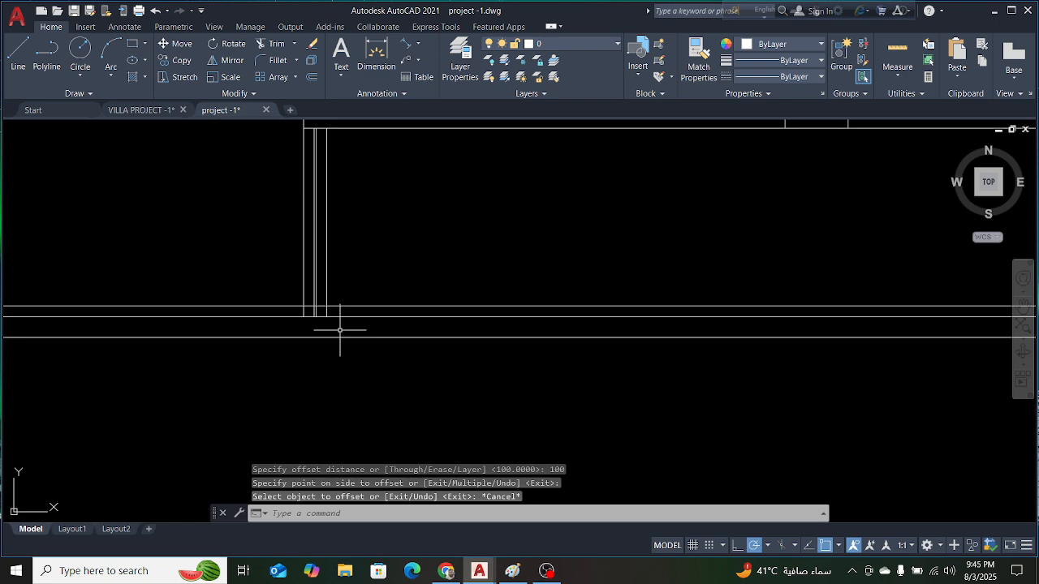
Trim away the part of the offset line that lies west of the terrace's west end wall
text(tr)
key(Return)
scroll(316, 312, down, 2)
scroll(309, 317, up, 5)
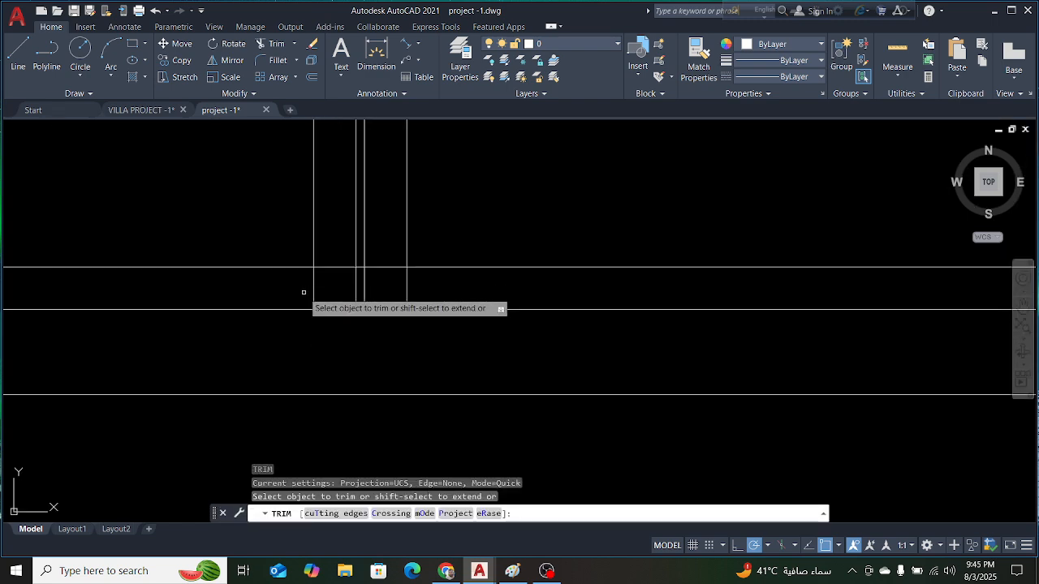
click(285, 268)
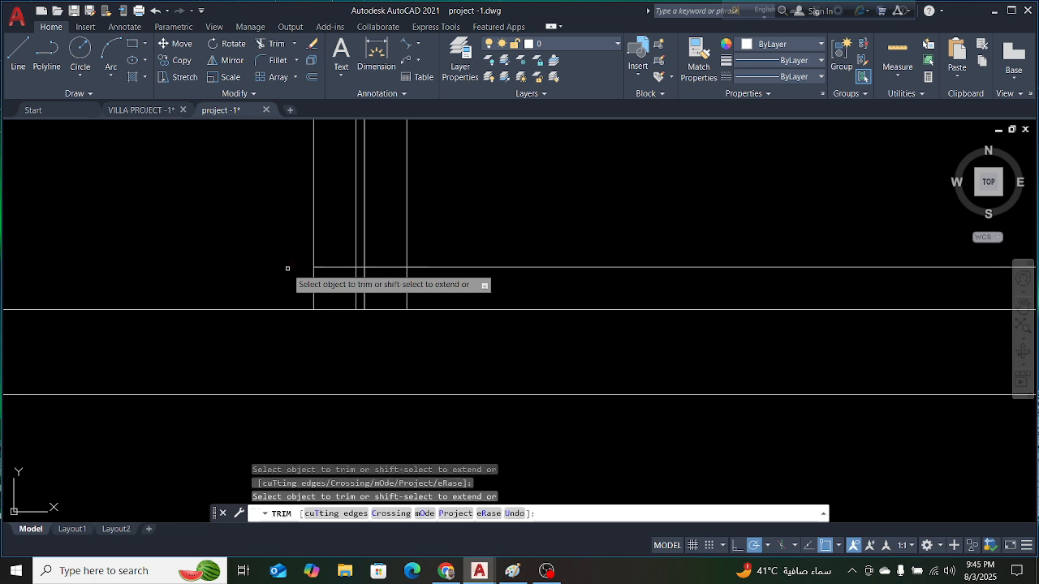
Trim away the offset line's part that runs between the terrace's two end walls
scroll(305, 334, down, 2)
scroll(442, 365, down, 2)
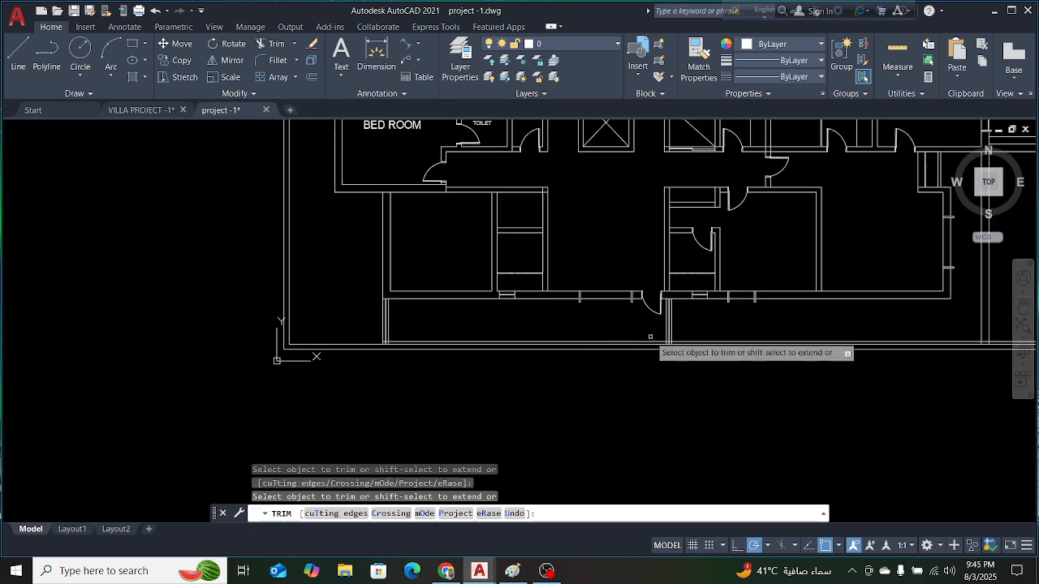
scroll(616, 346, up, 4)
scroll(616, 347, up, 2)
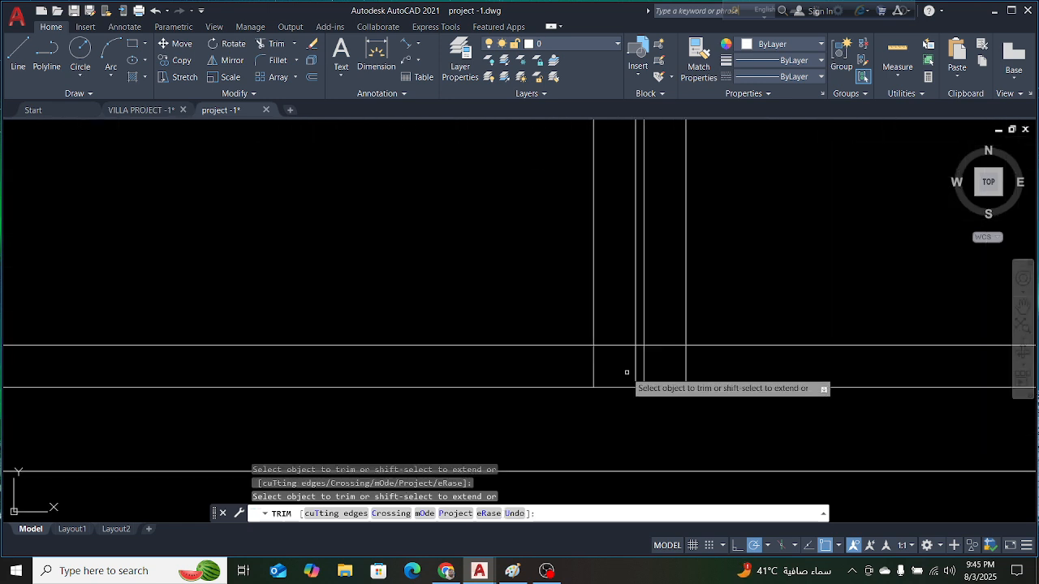
click(554, 345)
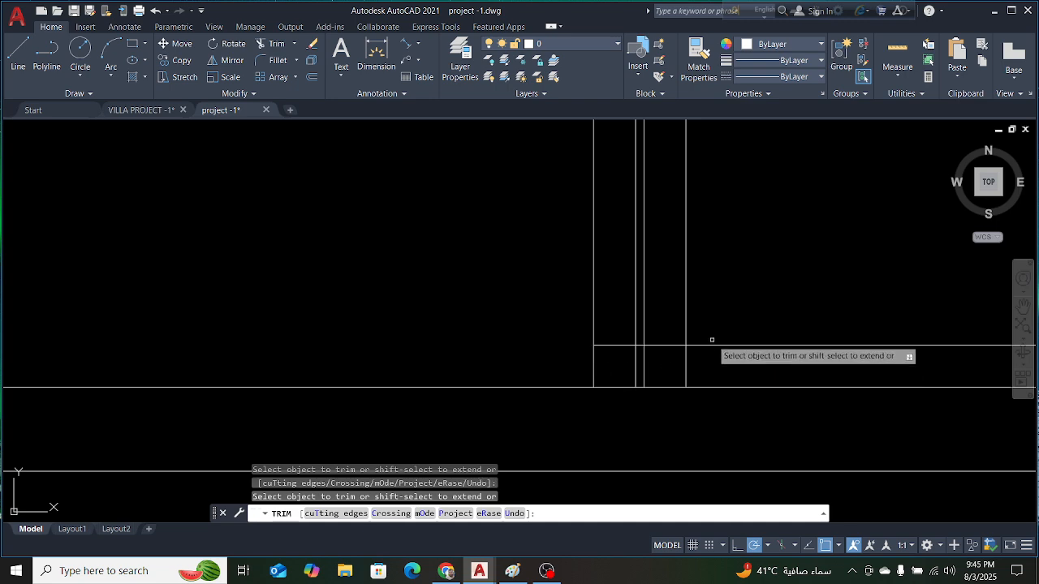
scroll(714, 347, down, 4)
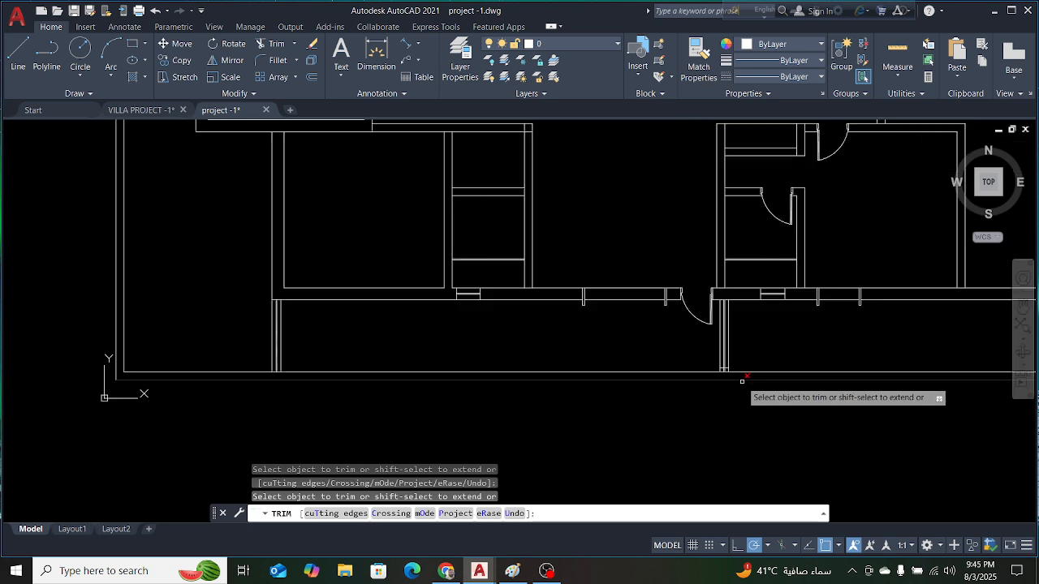
scroll(255, 394, up, 5)
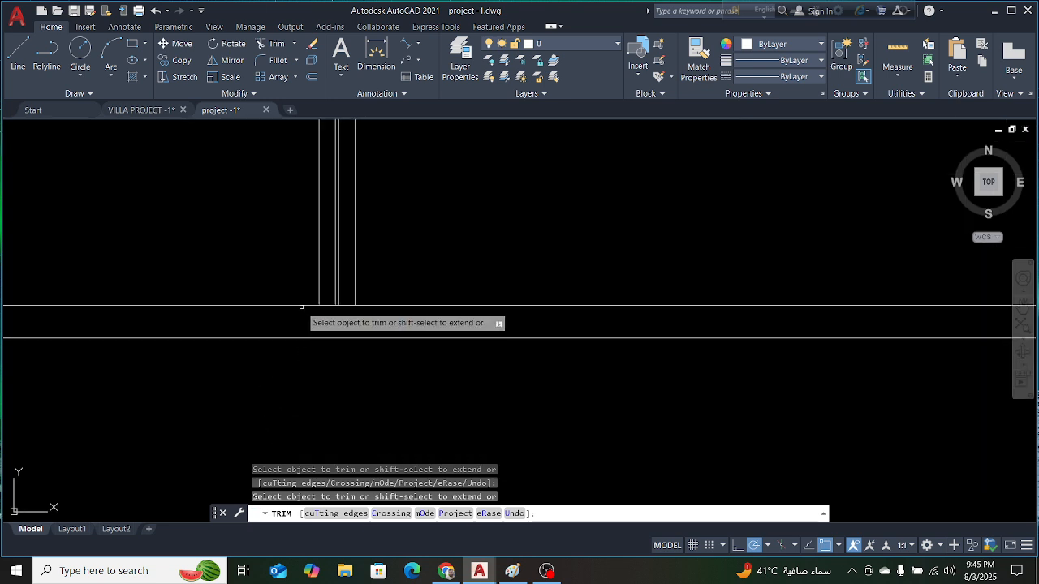
key(Escape)
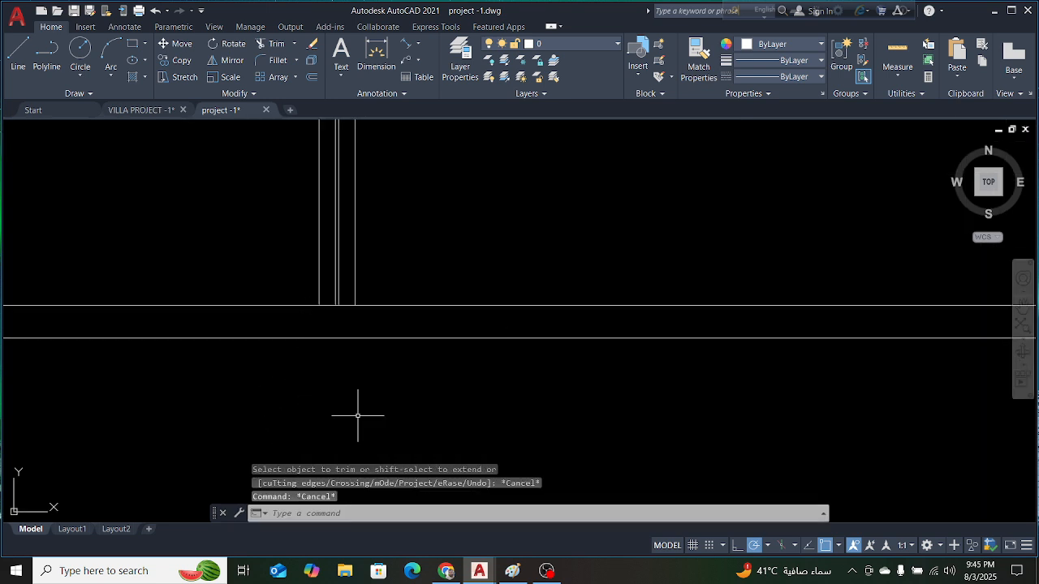
Undo the trims and the offset of the south boundary wall's inner line
key(ctrl+z)
key(ctrl+z)
key(ctrl+z)
key(ctrl+z)
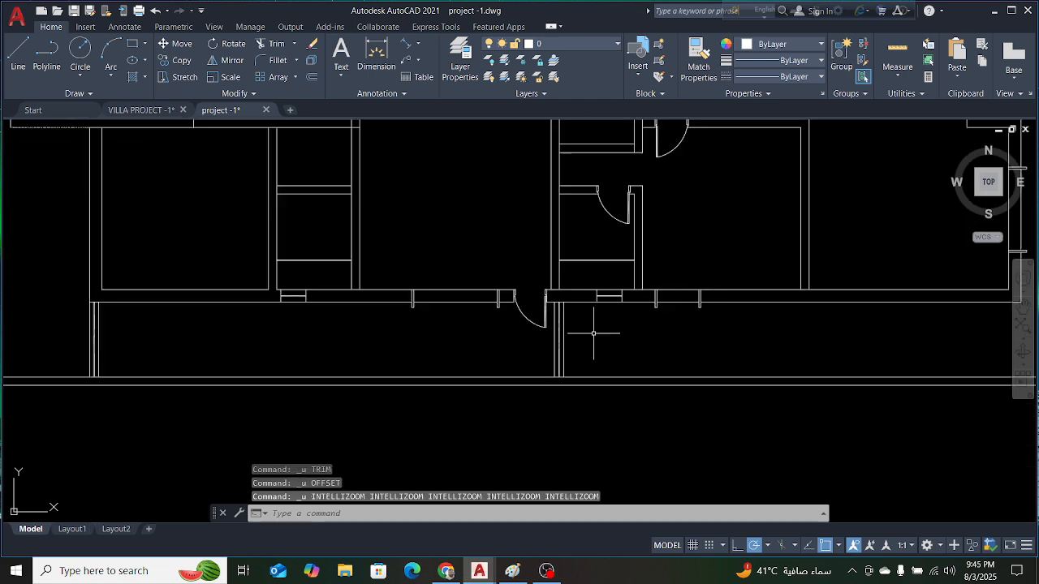
Offset the south boundary wall's inner line 100 to the north, into the terrace
text(O)
key(Return)
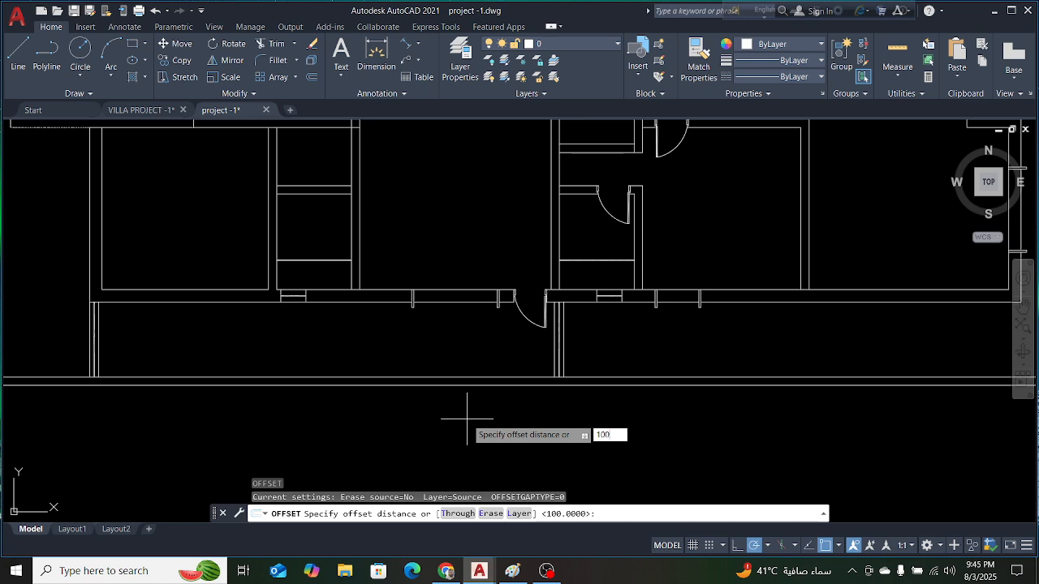
text(100)
key(Return)
scroll(591, 401, down, 3)
scroll(399, 385, up, 3)
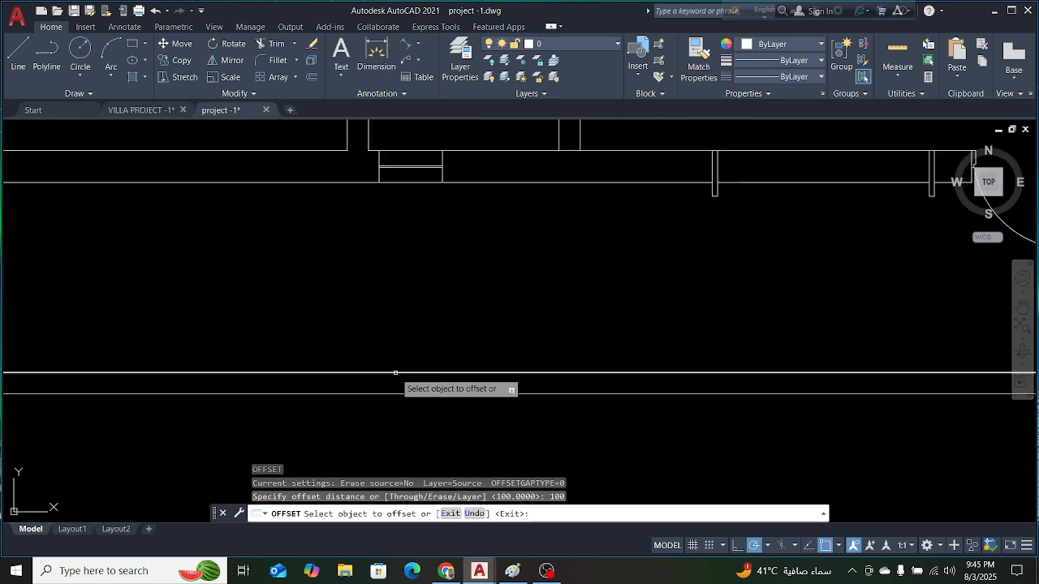
click(396, 373)
click(410, 329)
scroll(341, 357, down, 3)
scroll(315, 365, up, 3)
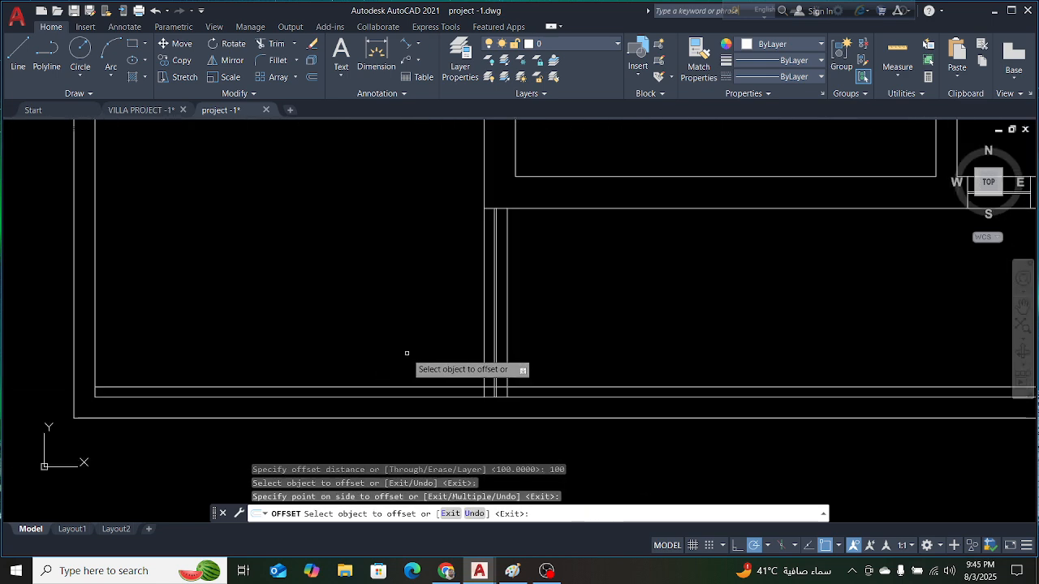
key(Escape)
key(Escape)
Trim off the new offset line where it runs west of the terrace's west end wall
scroll(458, 385, up, 2)
text(TR)
key(Return)
scroll(568, 406, up, 4)
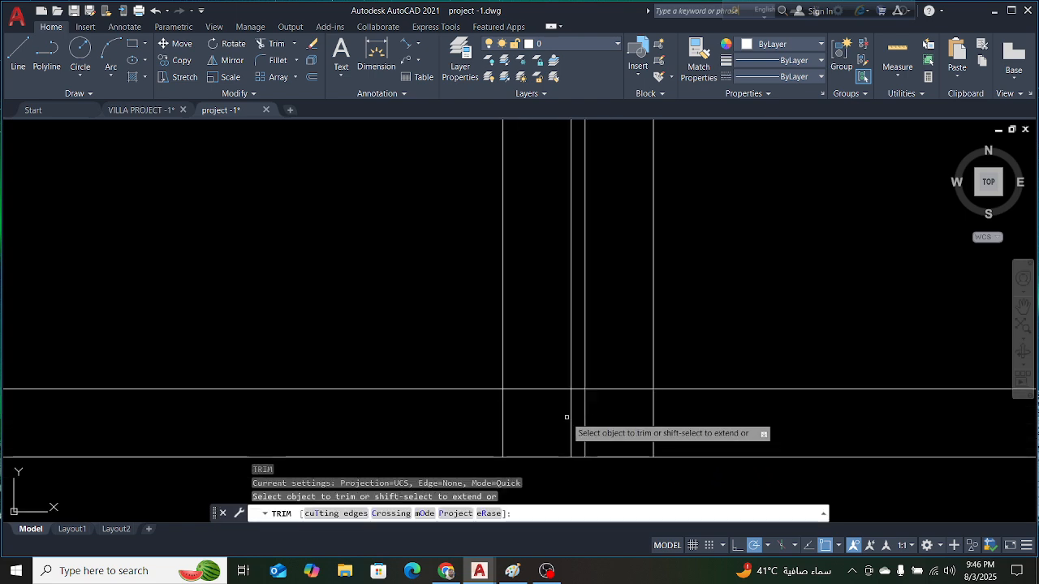
click(465, 387)
click(471, 394)
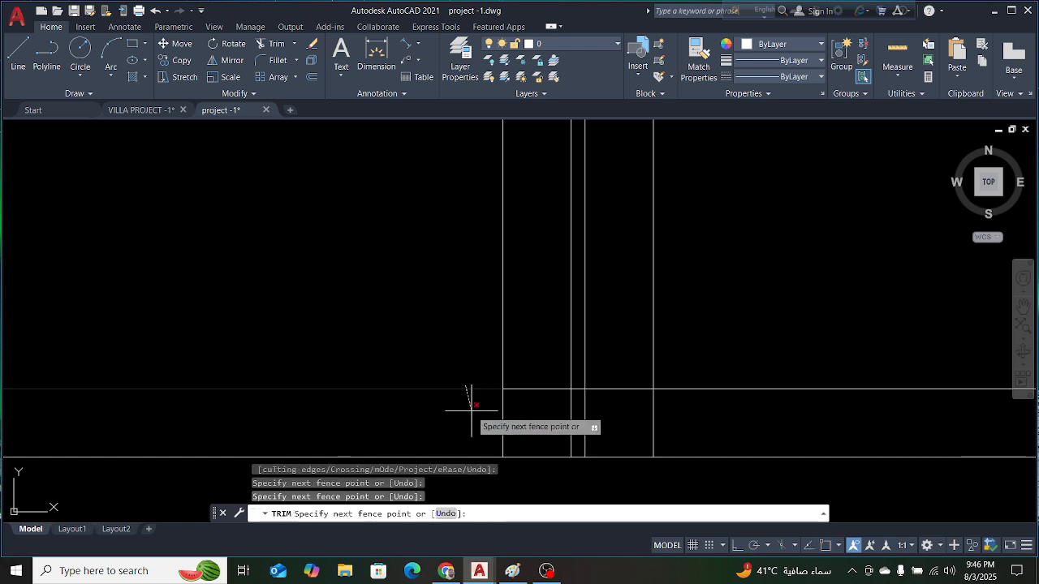
key(Return)
Try trimming the offset line east of the west end wall, and undo that trim
click(713, 376)
click(709, 415)
key(Return)
scroll(422, 393, down, 4)
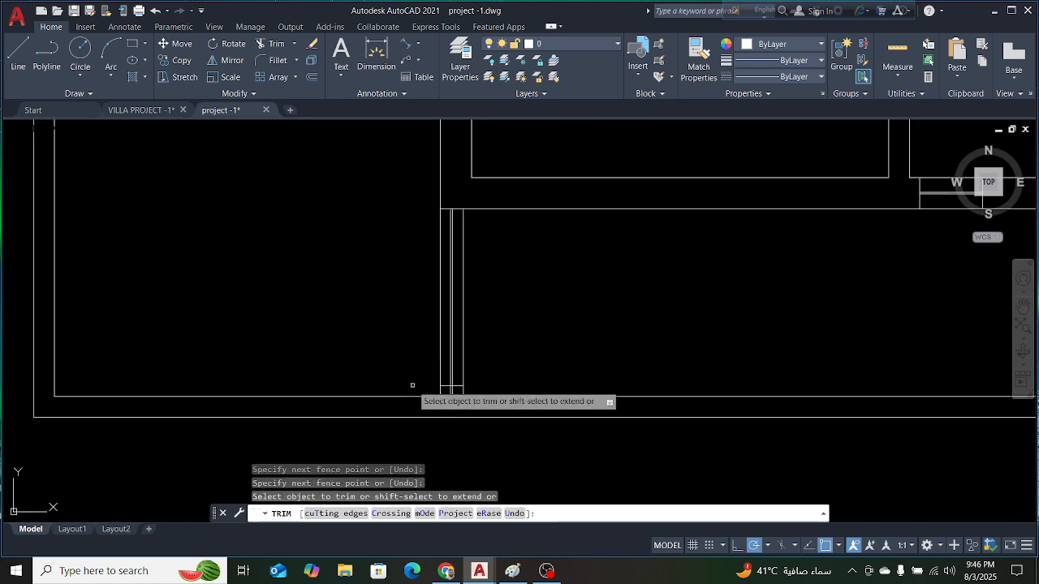
scroll(584, 442, up, 5)
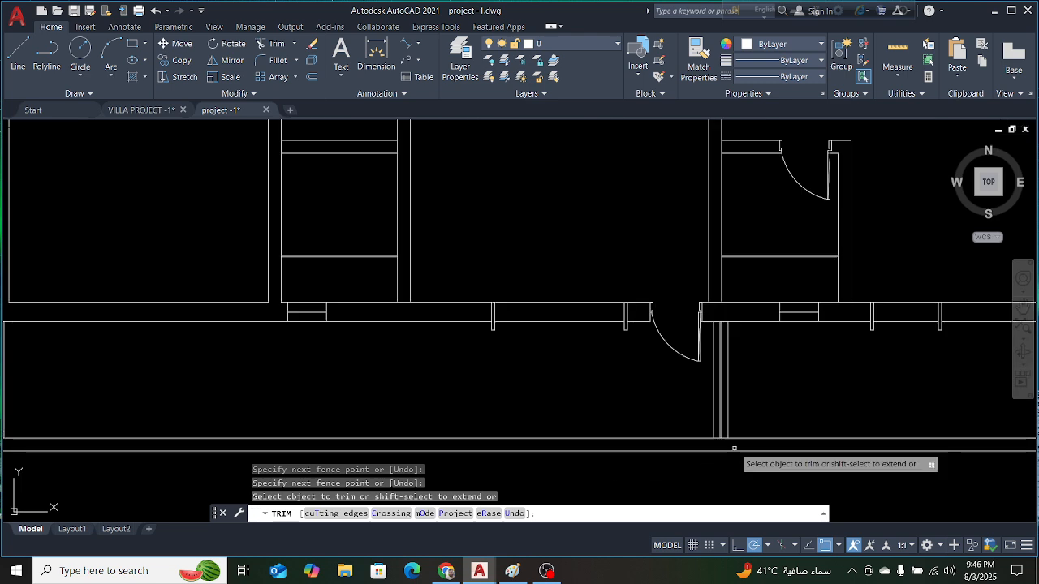
scroll(735, 450, up, 4)
key(ctrl+z)
scroll(527, 411, down, 6)
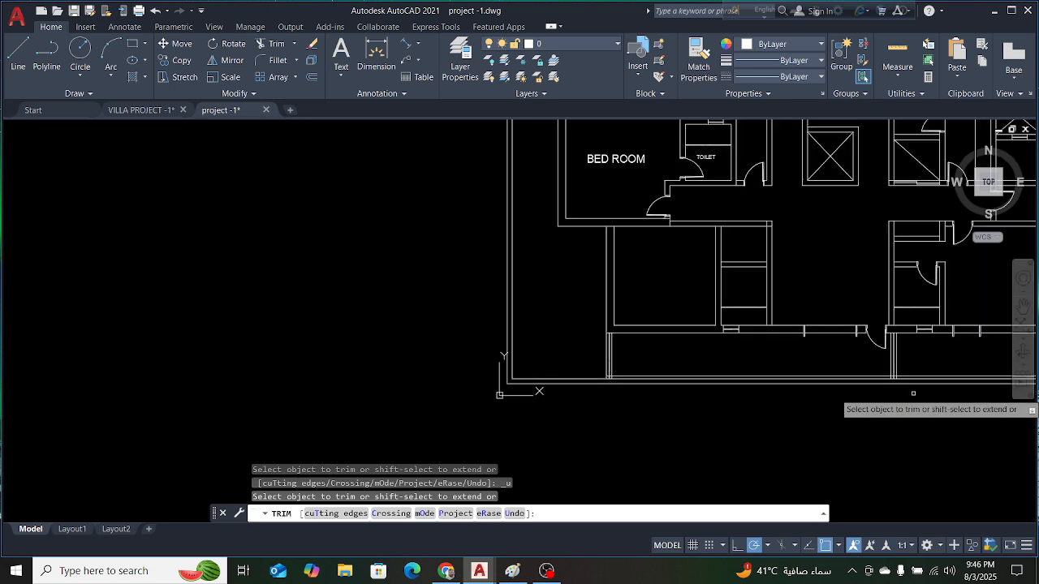
key(Escape)
Trim the offset line beyond the east end wall and between both end walls, leaving a cross line in each wall
scroll(926, 382, up, 6)
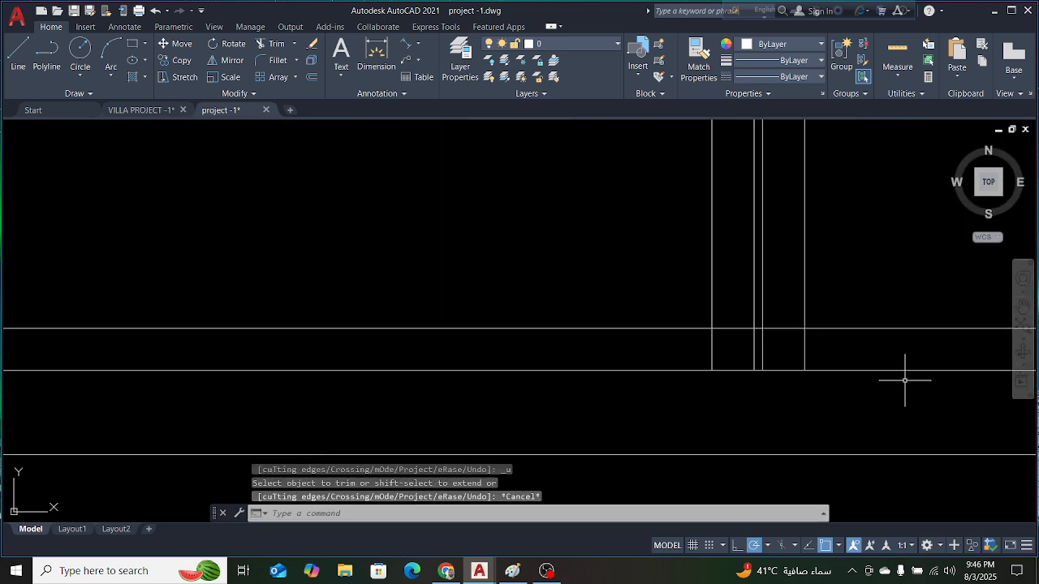
text(TR)
key(Return)
click(875, 328)
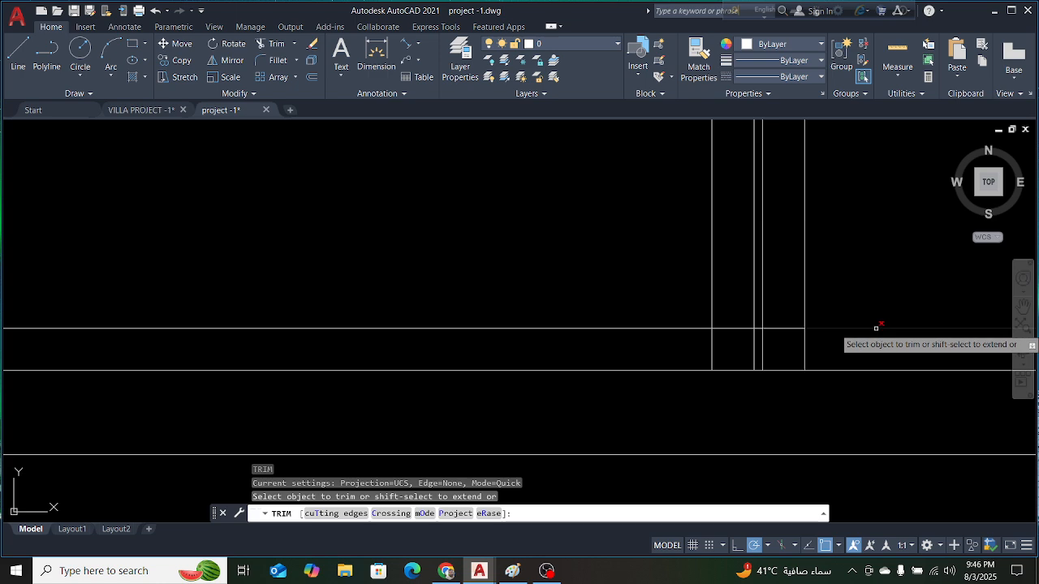
scroll(662, 388, down, 3)
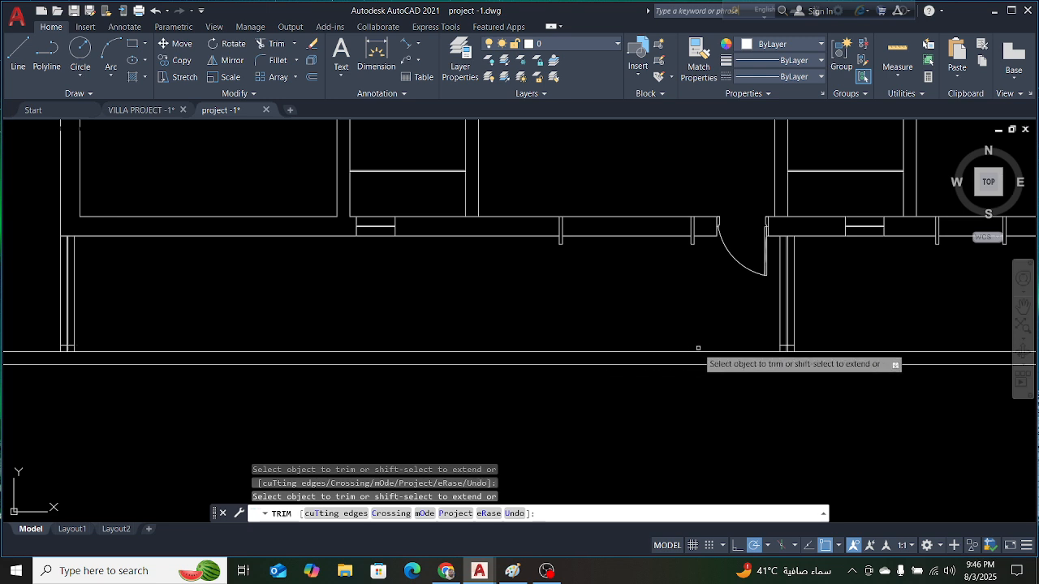
key(Escape)
Trim the thin line pair south of the cross line in both terrace end walls
scroll(51, 352, up, 5)
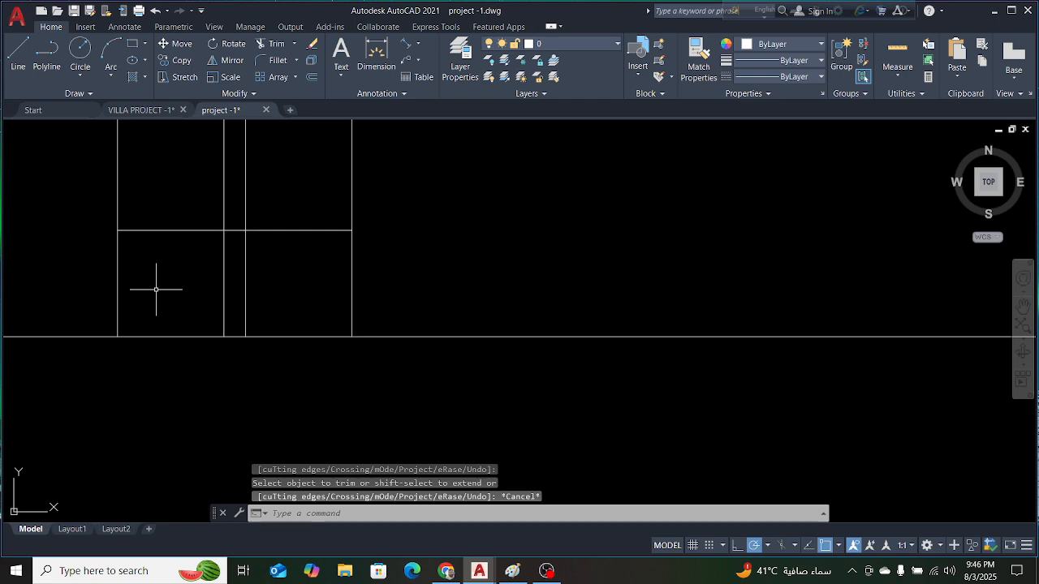
text(TR)
key(Return)
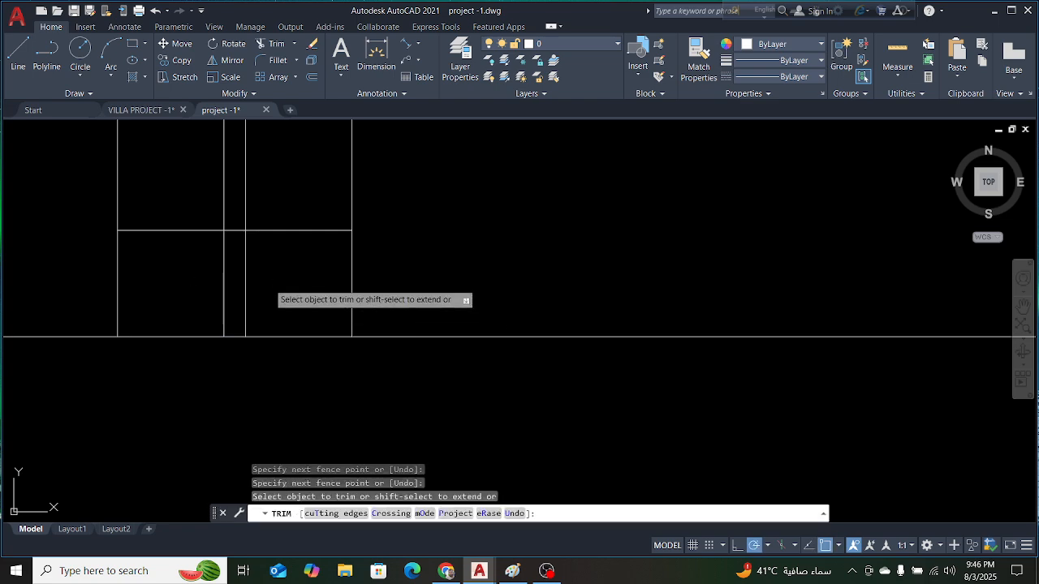
drag(272, 290, 216, 277)
key(Return)
scroll(198, 307, down, 3)
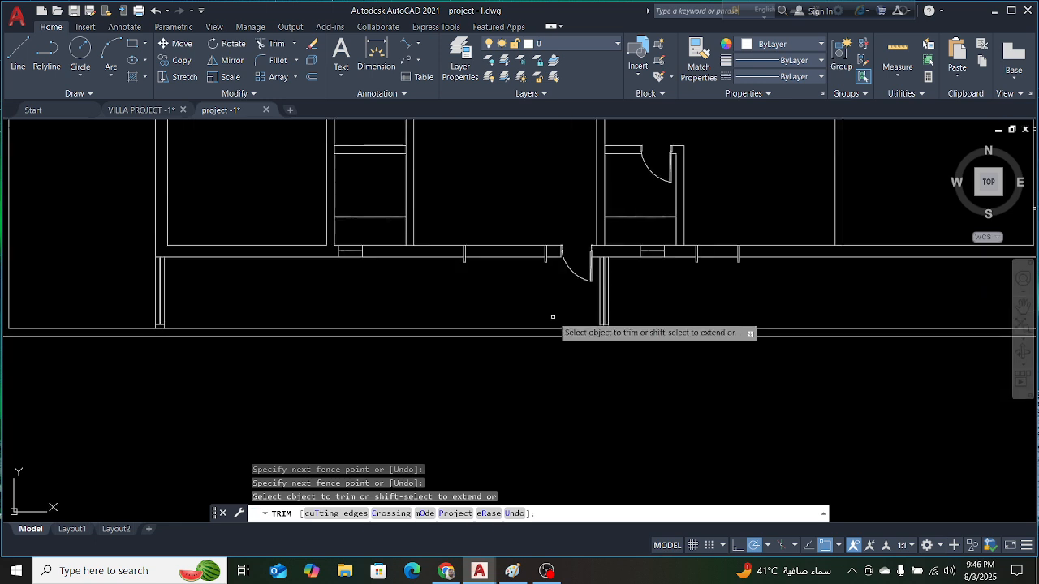
scroll(730, 323, up, 4)
scroll(806, 338, down, 3)
drag(858, 325, 806, 335)
scroll(442, 325, down, 3)
scroll(448, 318, up, 2)
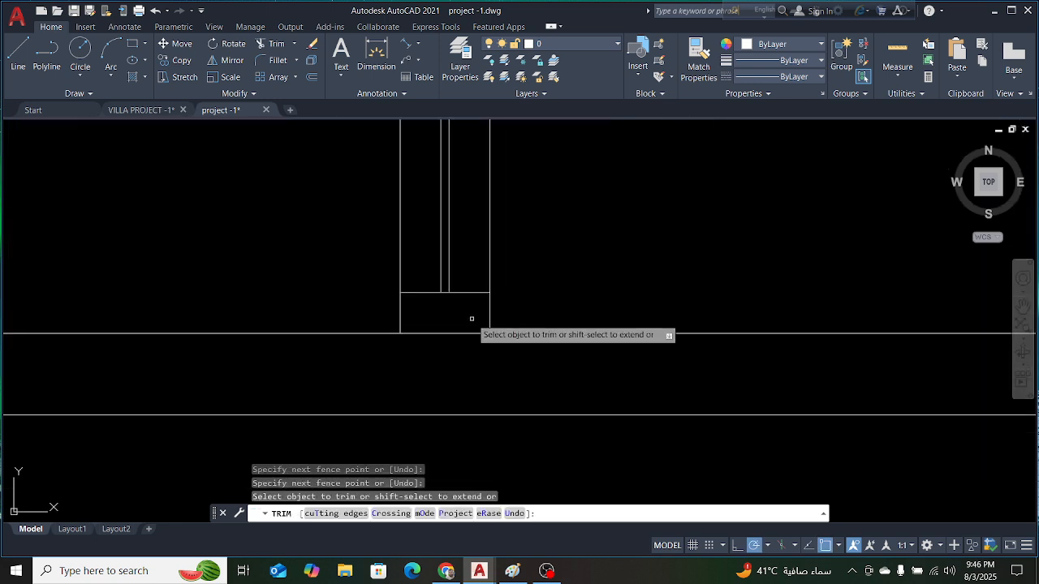
Trim the south boundary wall's inner line between the two faces of each terrace end wall
mouse_move(450, 317)
mouse_down()
mouse_move(459, 363)
mouse_move(512, 362)
mouse_up()
scroll(733, 365, down, 5)
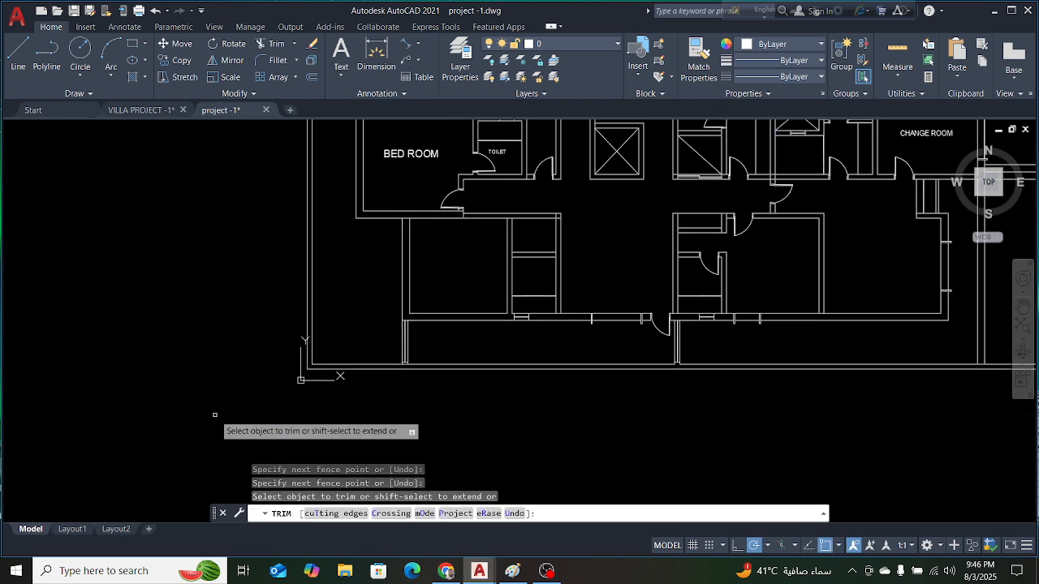
scroll(372, 362, up, 2)
scroll(579, 378, up, 3)
scroll(573, 344, up, 2)
drag(573, 344, 578, 381)
scroll(537, 381, down, 3)
scroll(464, 382, down, 3)
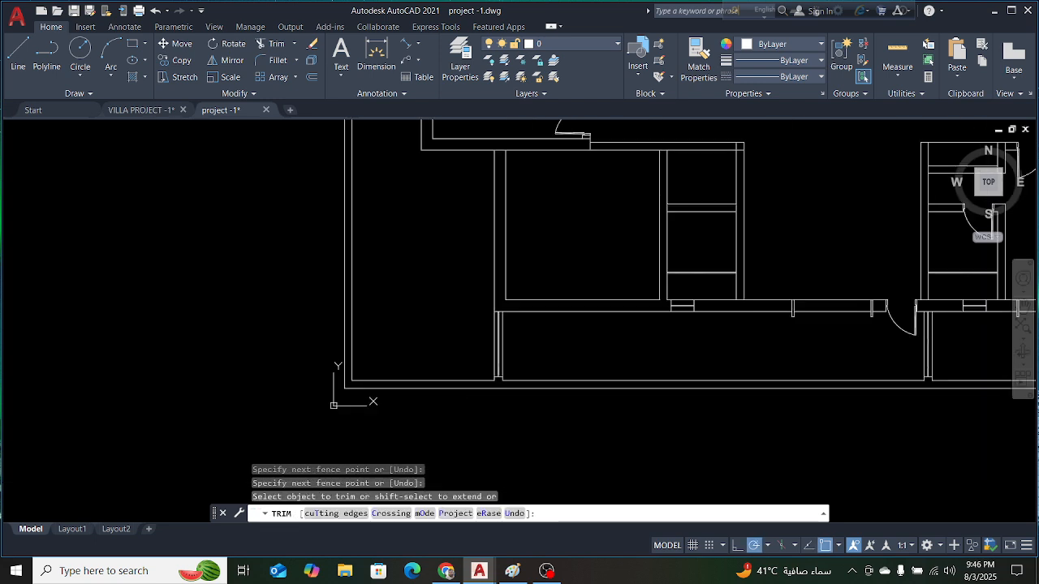
key(Escape)
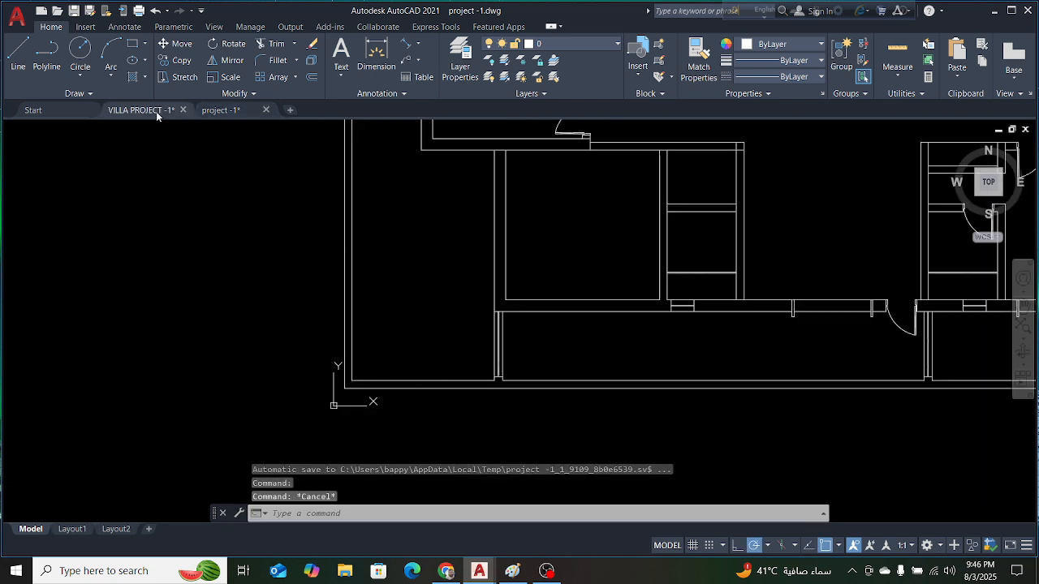
Switch to VILLA PROJECT -1 and check how both terrace end walls meet the south boundary wall
key(ctrl+Tab)
scroll(471, 333, up, 4)
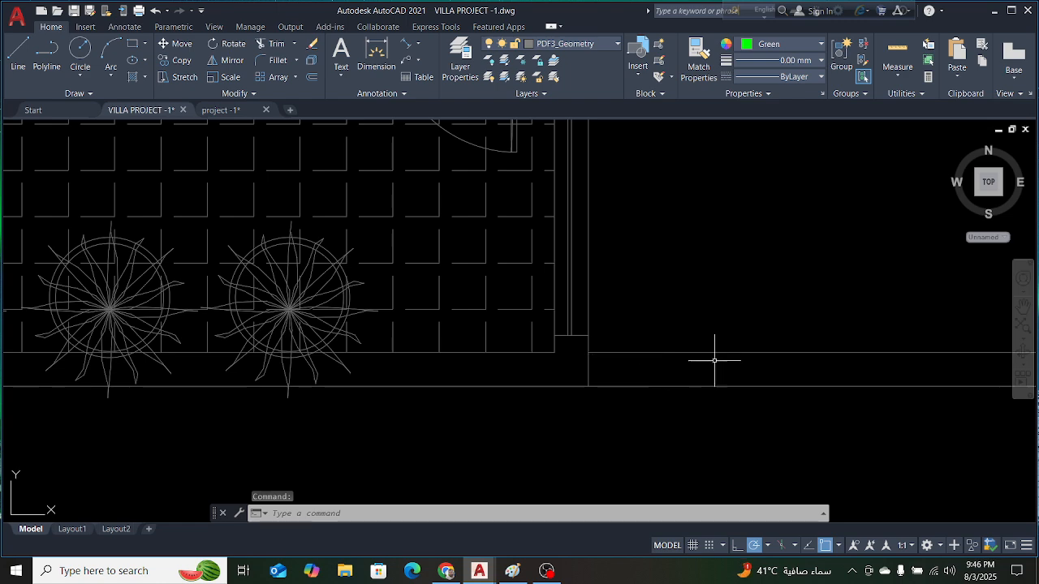
scroll(714, 360, down, 5)
scroll(268, 365, up, 4)
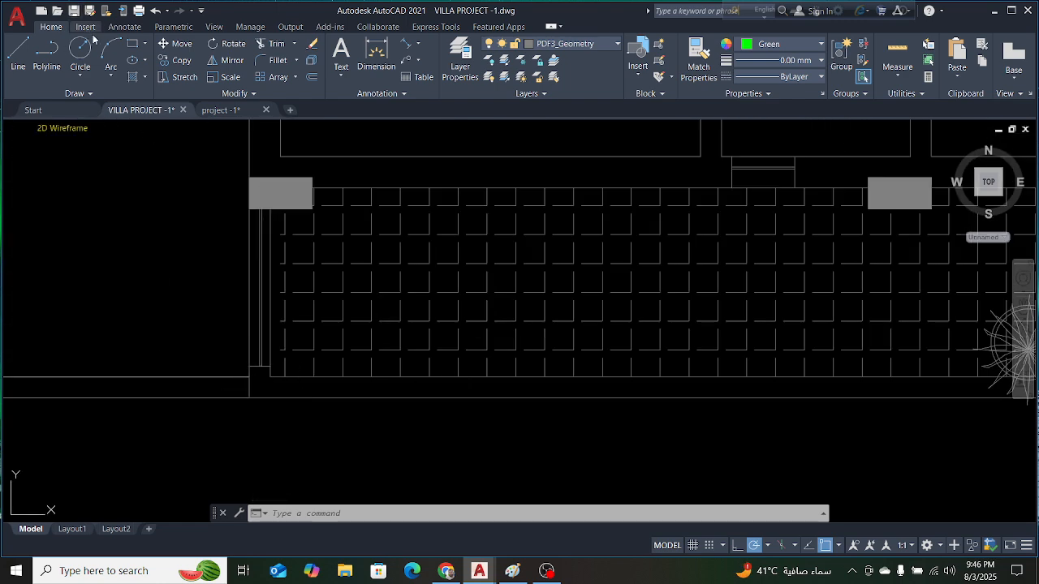
Return to project -1 and stretch the west end wall's west face line south to the boundary wall's outer line
key(ctrl+Tab)
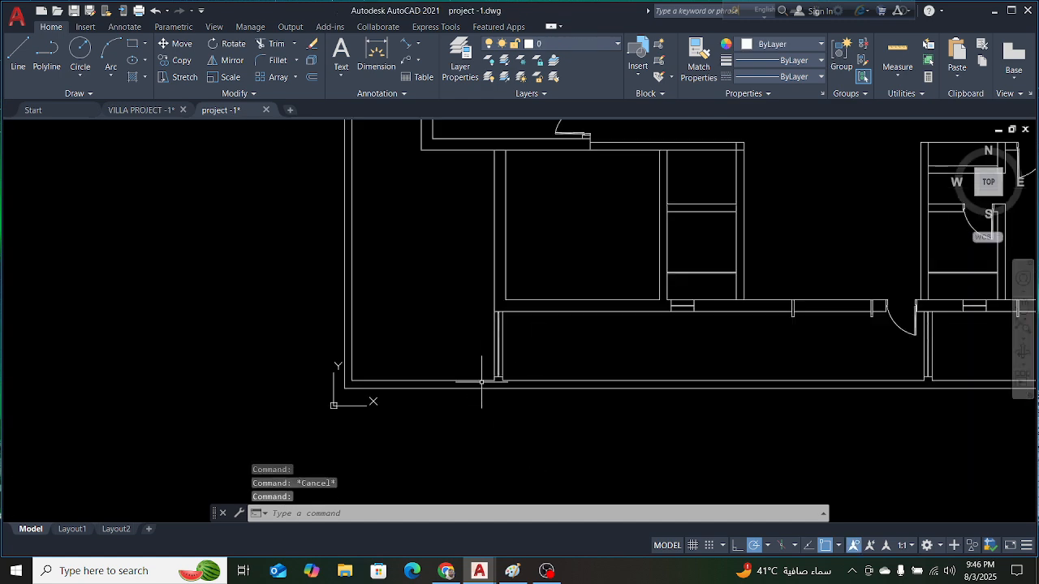
scroll(481, 381, up, 4)
scroll(515, 370, up, 3)
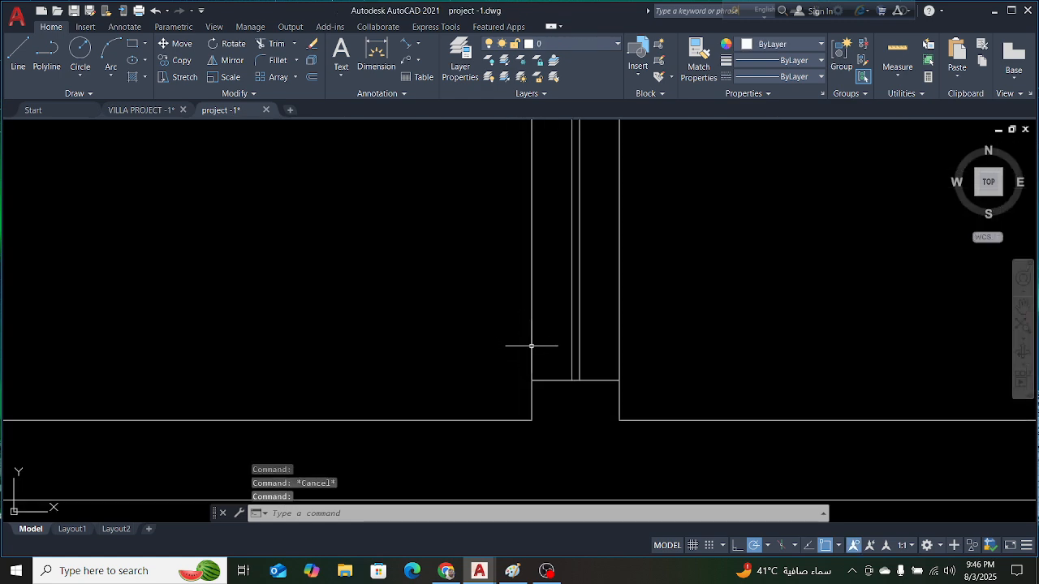
click(534, 391)
scroll(529, 416, down, 2)
click(531, 417)
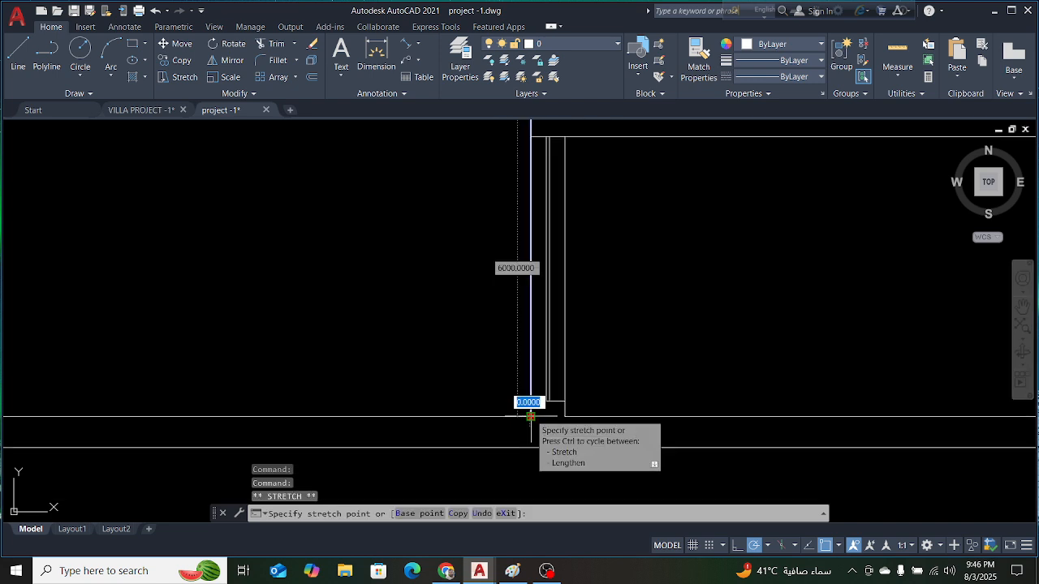
right_click(530, 448)
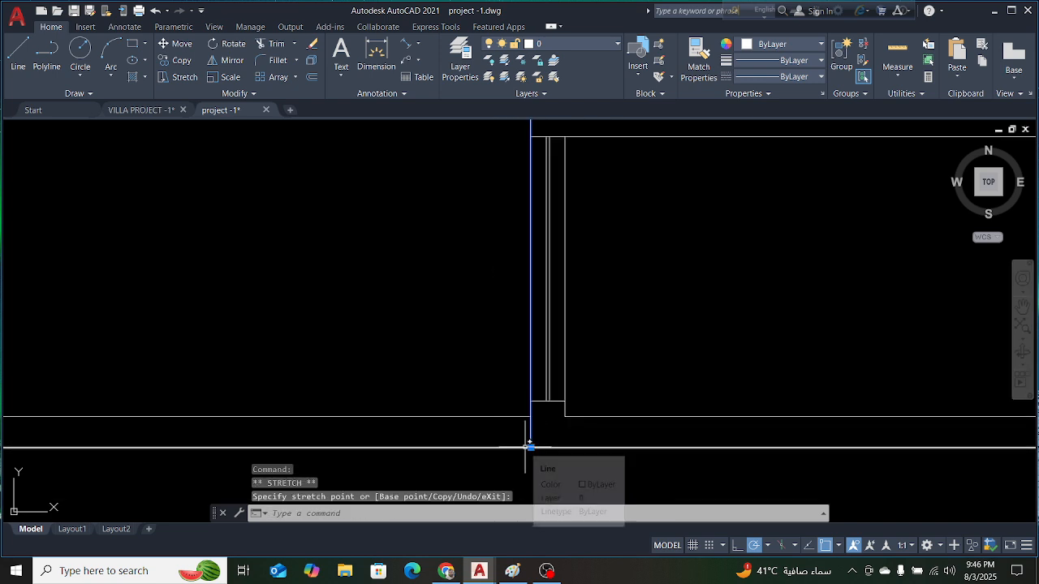
key(Escape)
scroll(207, 227, down, 3)
scroll(811, 325, down, 2)
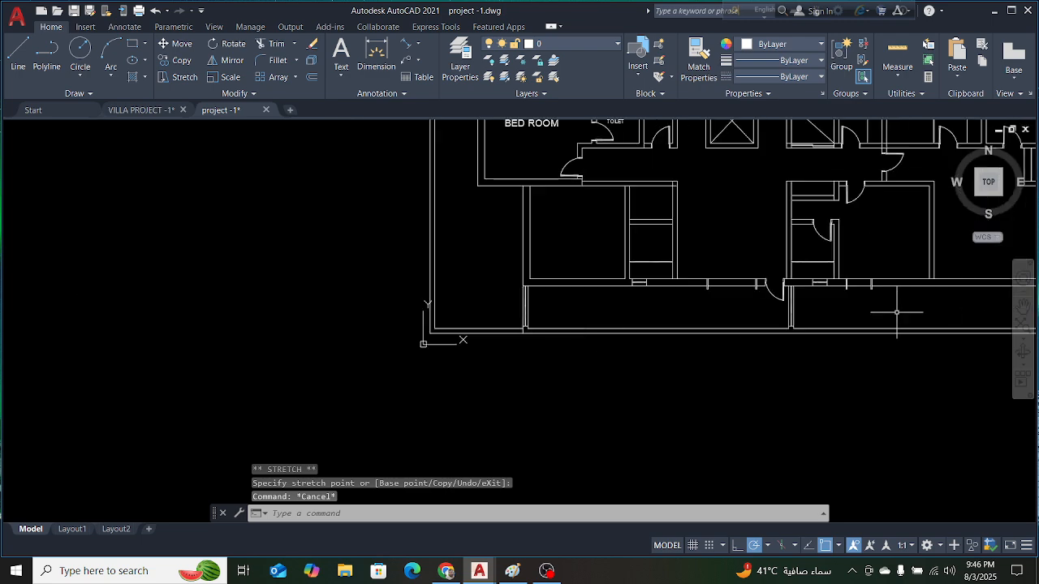
Stretch the east end wall's east face line south to the boundary wall's outer line
scroll(758, 338, up, 5)
click(499, 326)
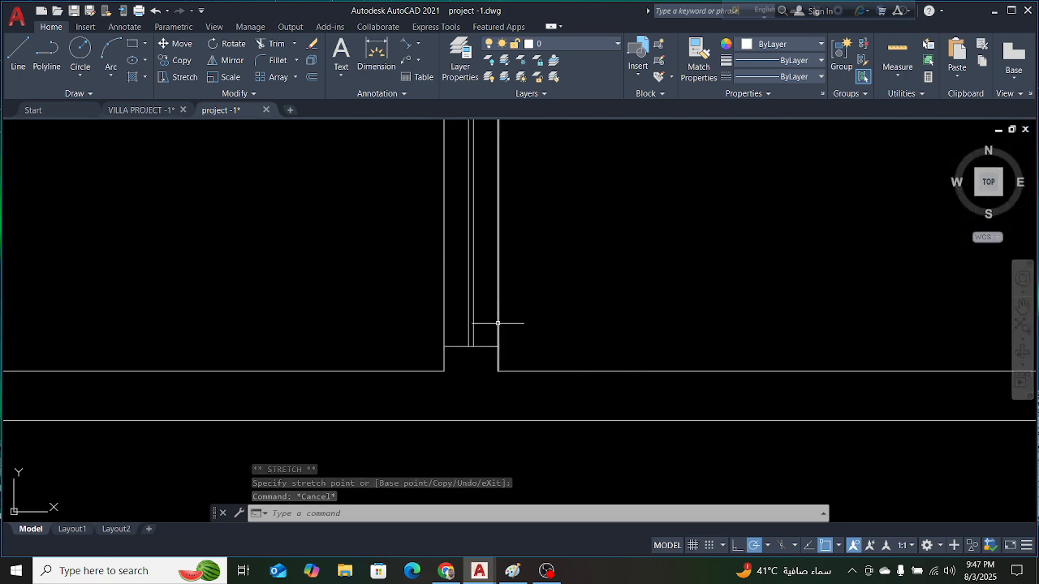
click(499, 370)
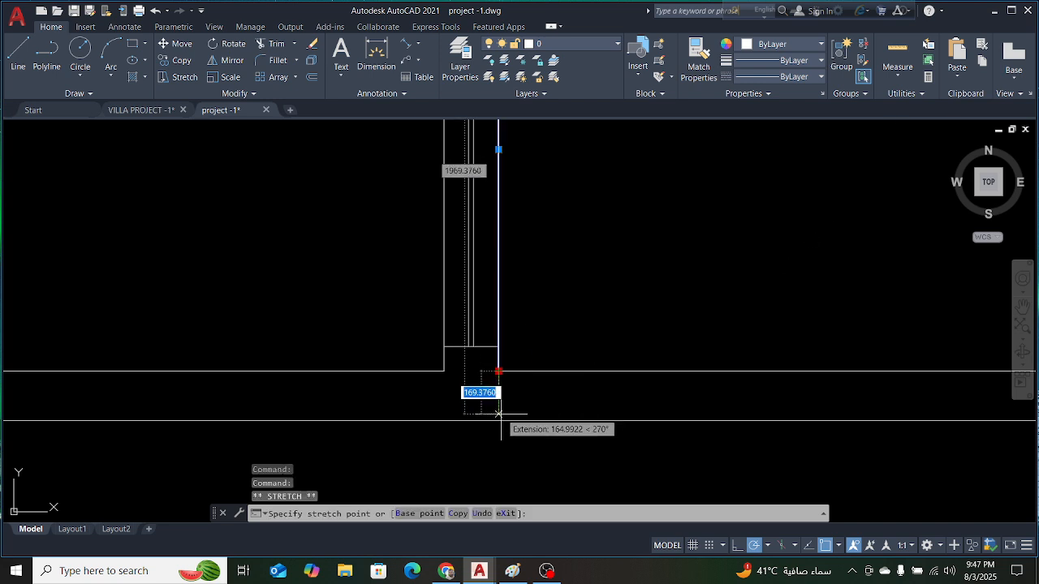
key(Escape)
scroll(633, 283, down, 4)
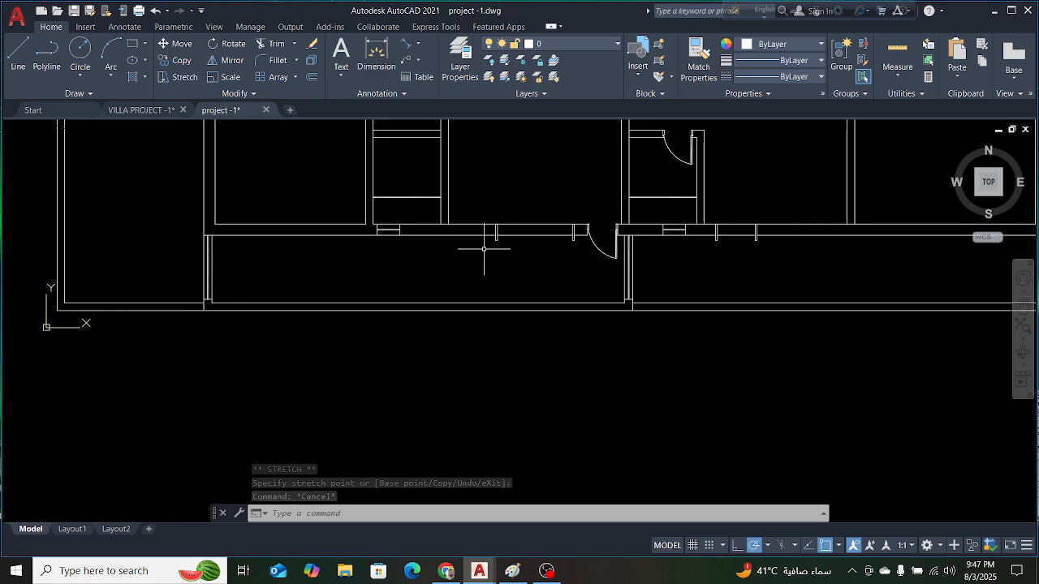
Hatch the terrace area south of the villa using the ANGLE pattern
scroll(484, 257, down, 1)
scroll(359, 267, up, 4)
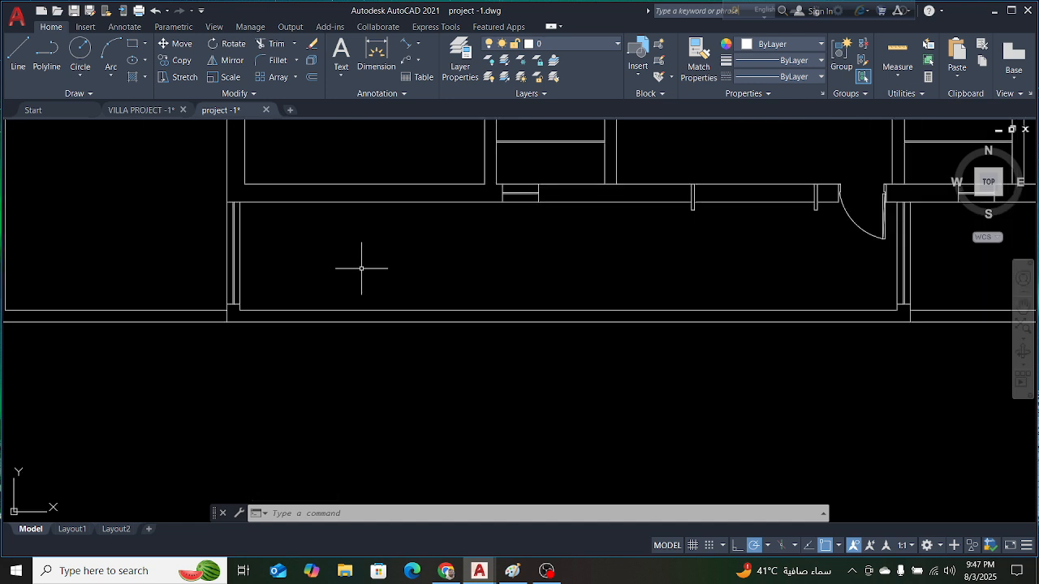
text(h)
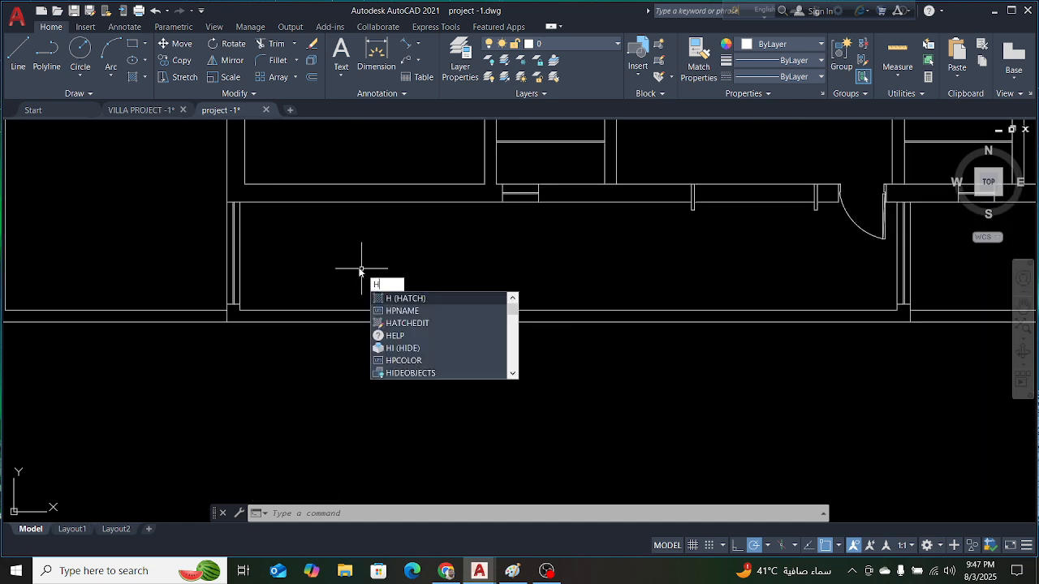
key(Return)
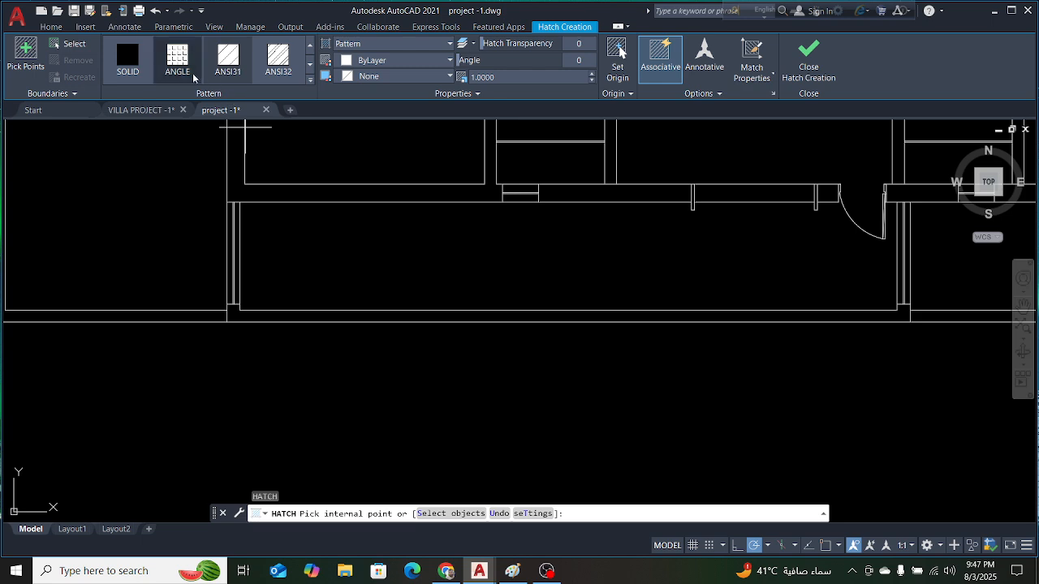
click(186, 69)
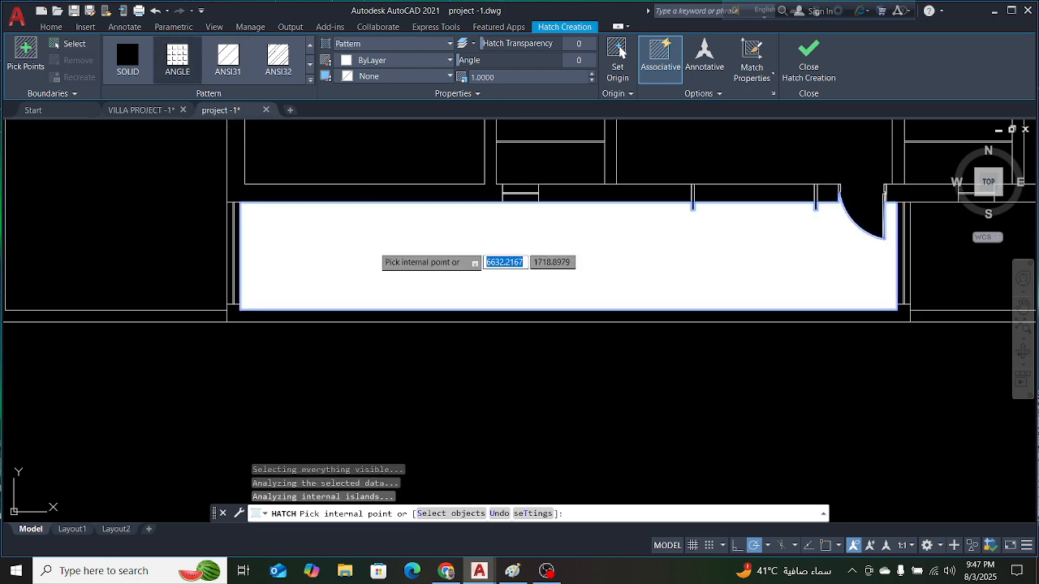
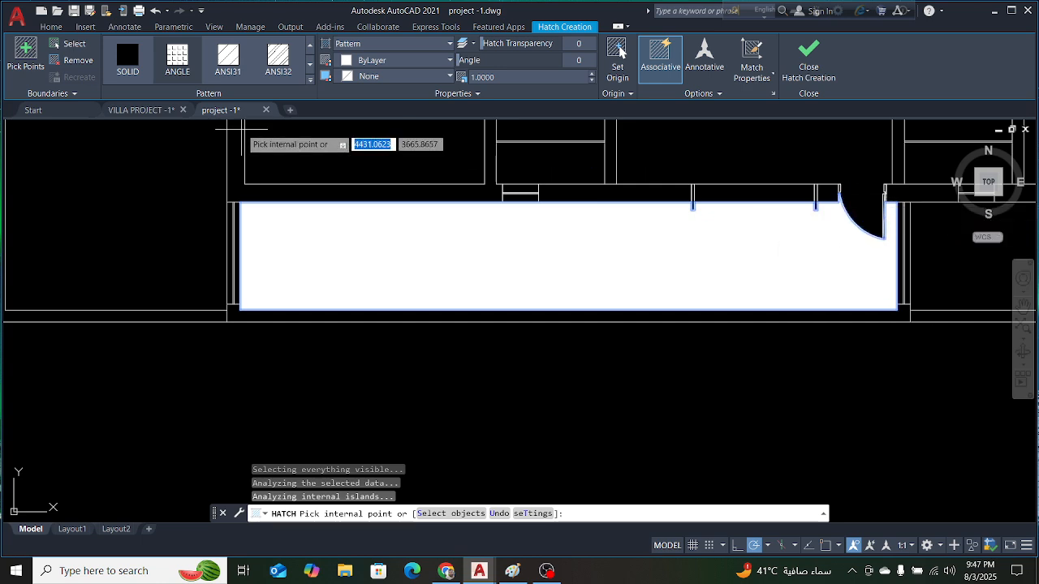
click(278, 58)
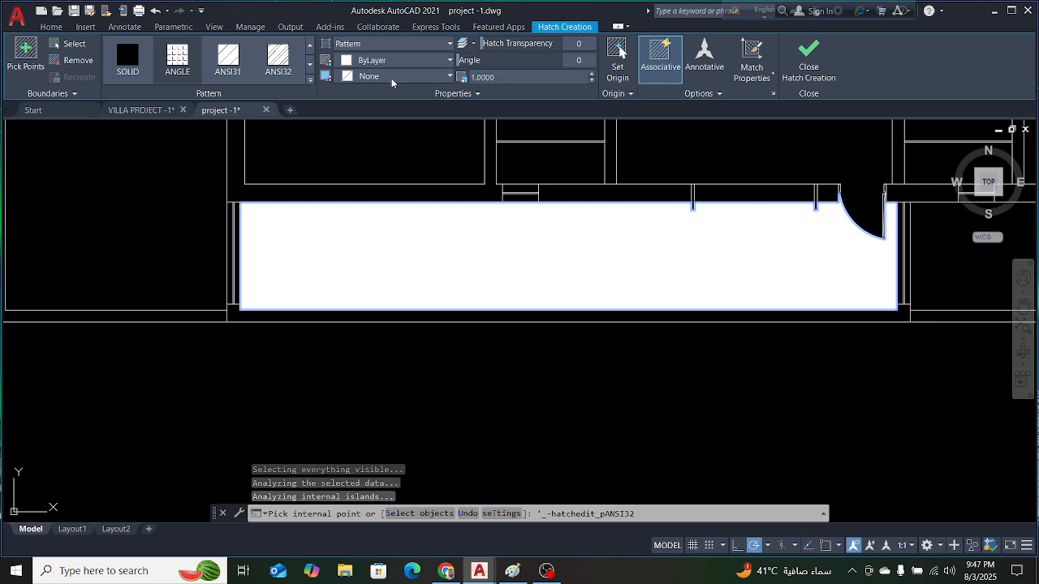
click(391, 78)
click(391, 78)
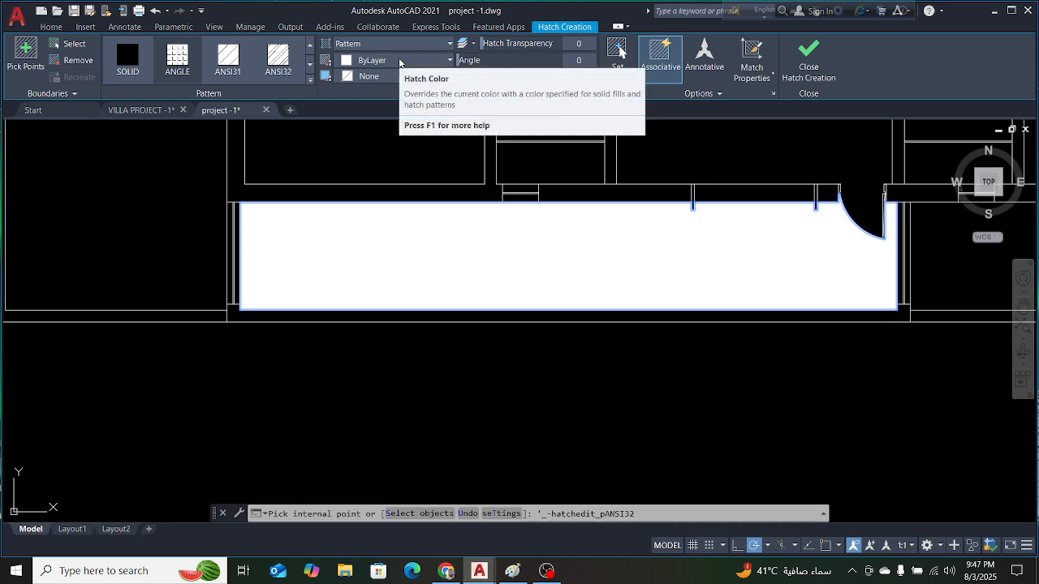
click(177, 58)
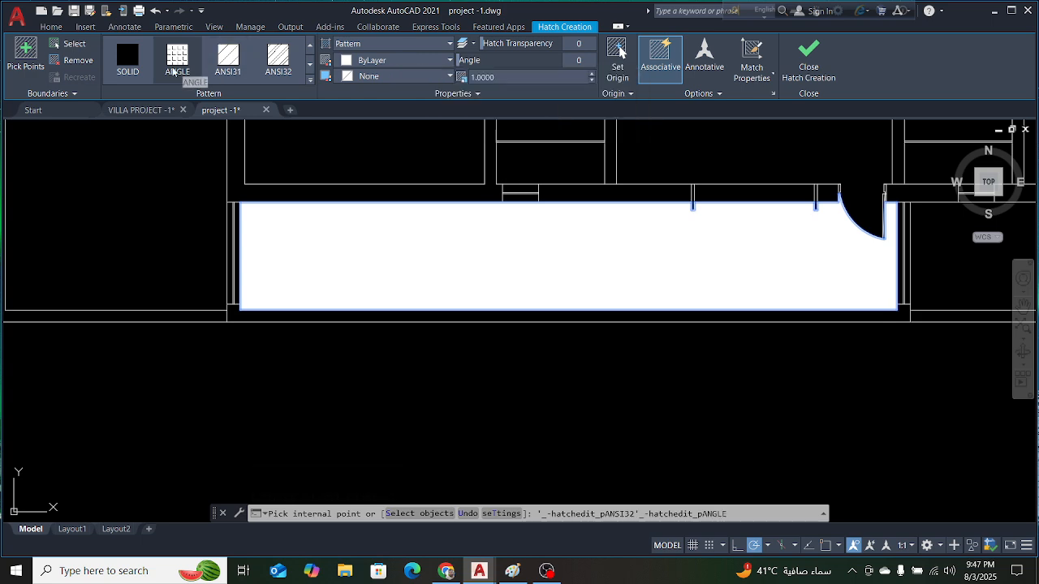
Set the terrace hatch's color to index color 8 and its scale to 100, and finish the hatch
click(426, 60)
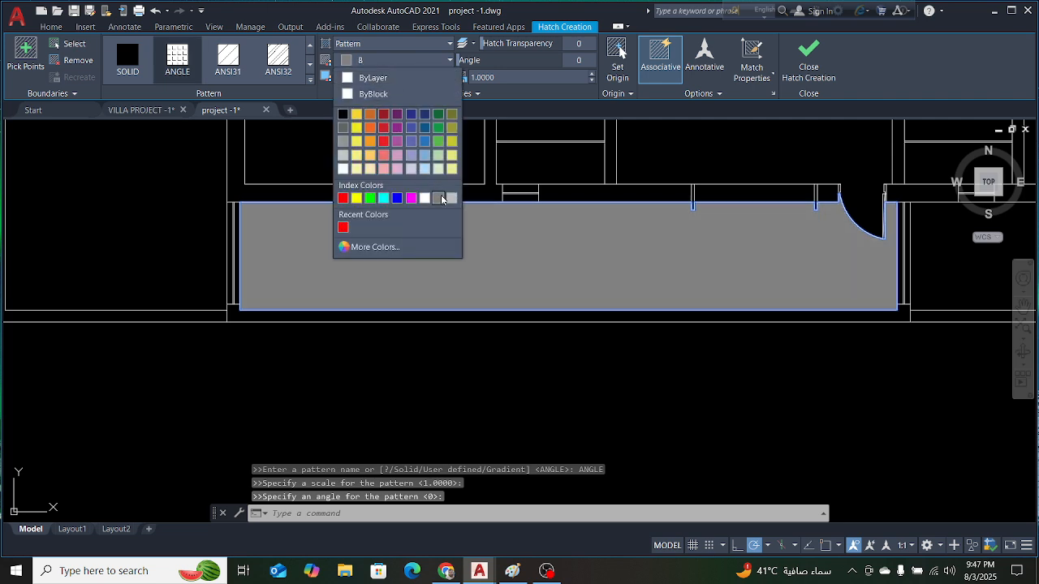
click(439, 198)
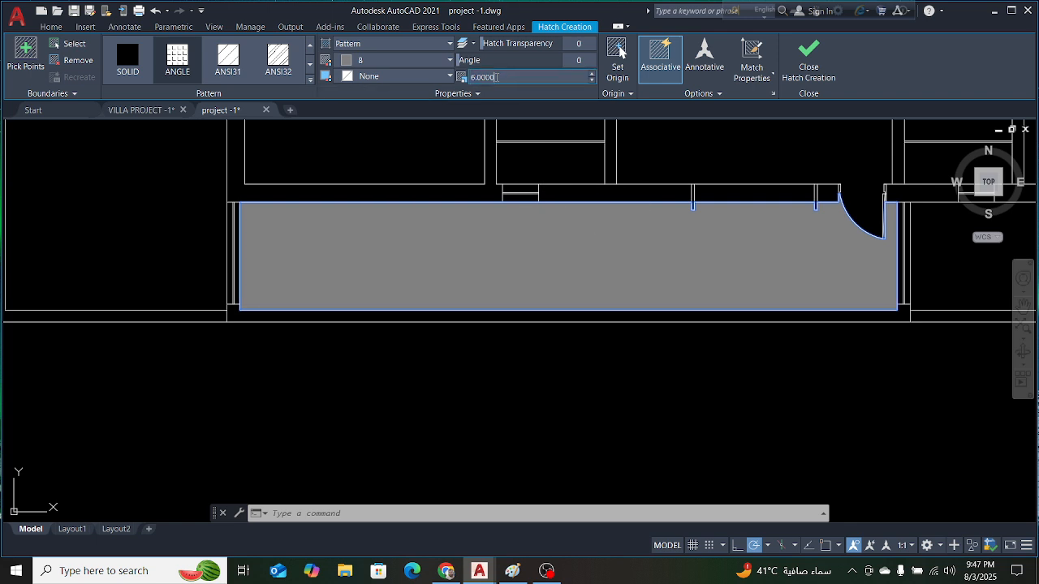
text(100)
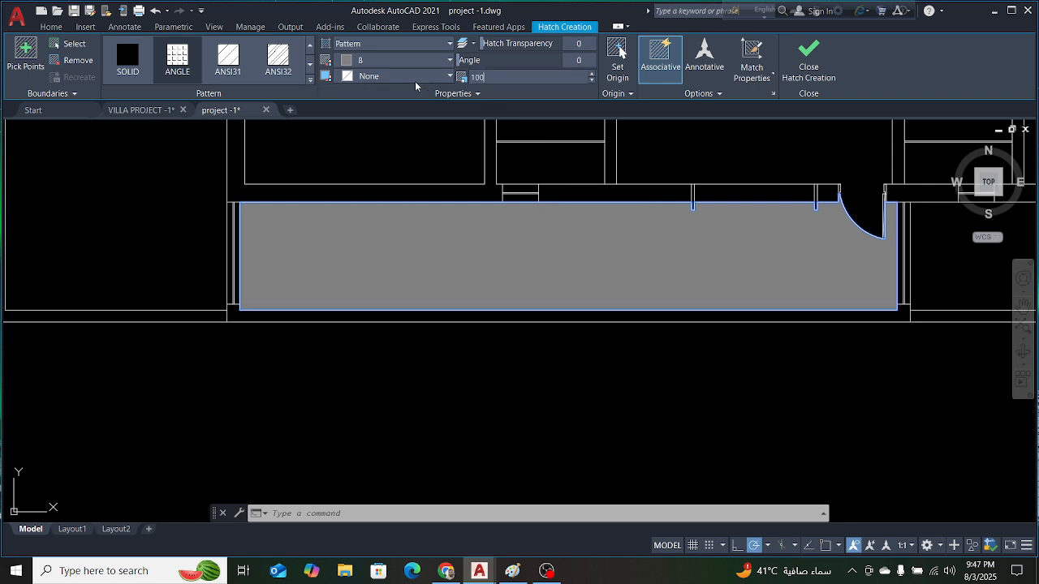
key(Return)
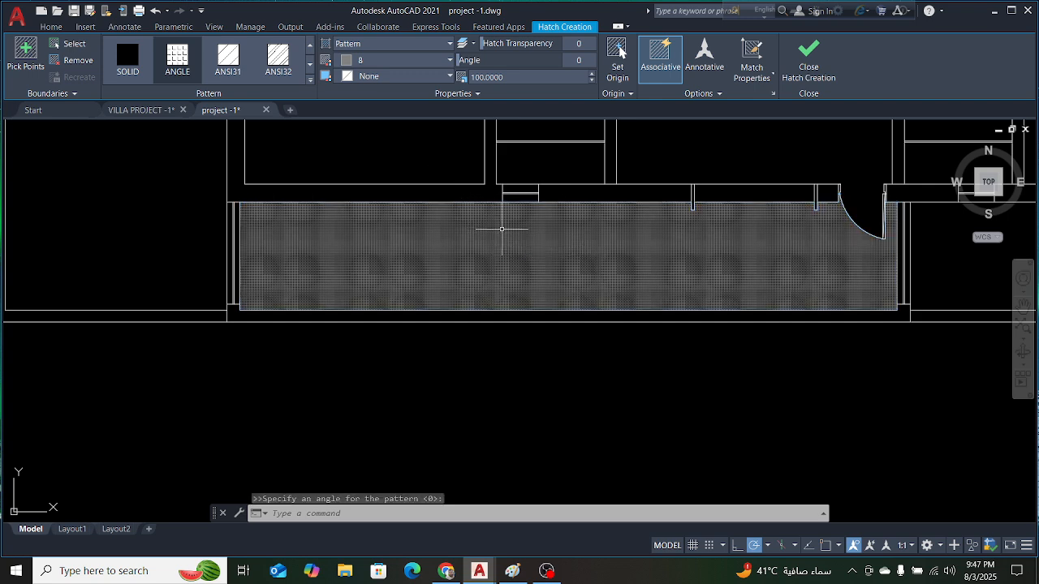
key(Escape)
key(Escape)
Change the terrace hatch's scale to 1000
click(523, 256)
click(520, 78)
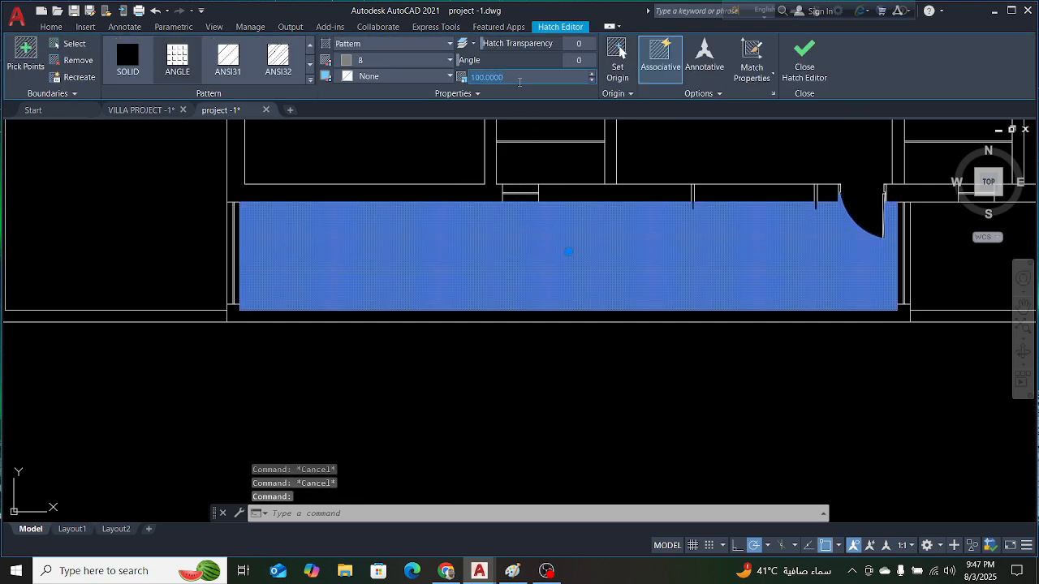
text(10)
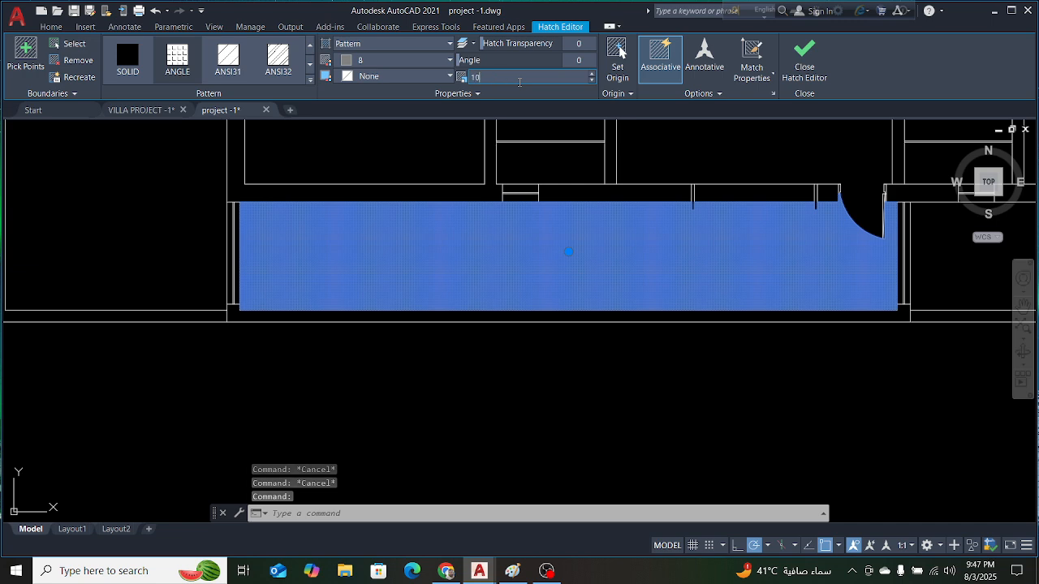
text(00)
key(Return)
key(Escape)
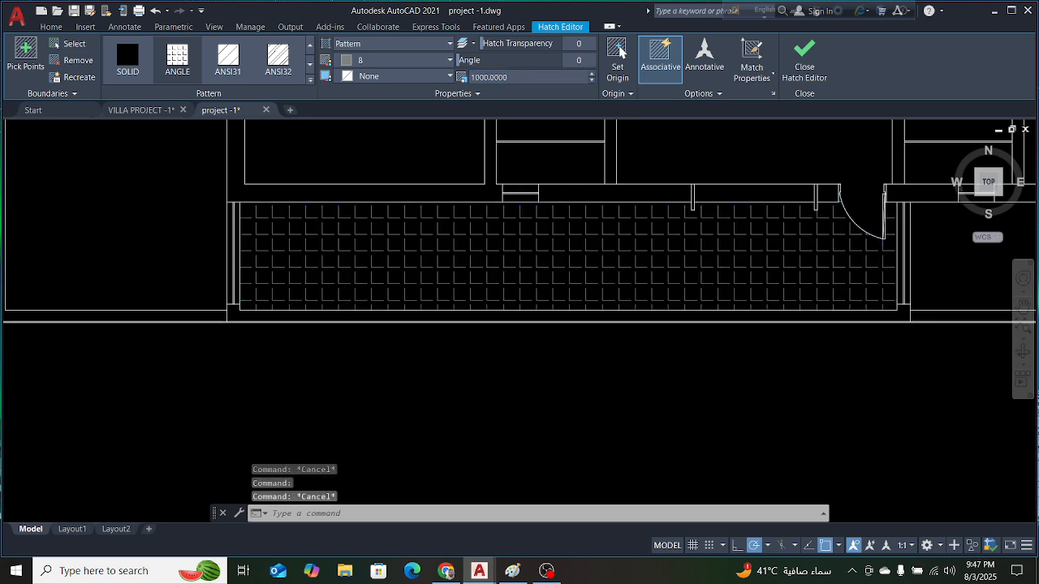
Switch to VILLA PROJECT -1 and examine the terrace's paving hatch, plants and how the hatch runs at the dining room door
scroll(565, 329, down, 4)
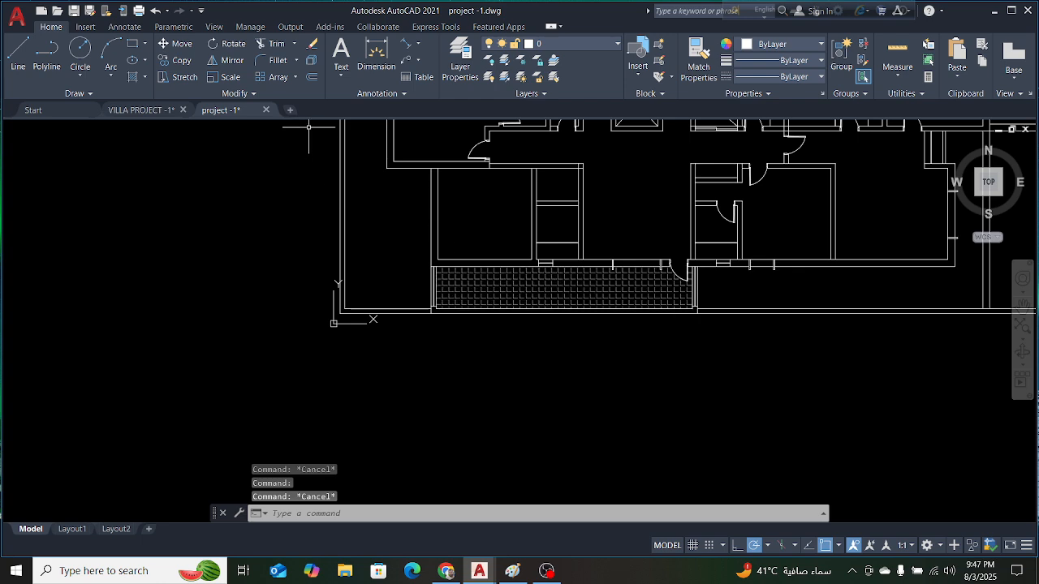
click(141, 112)
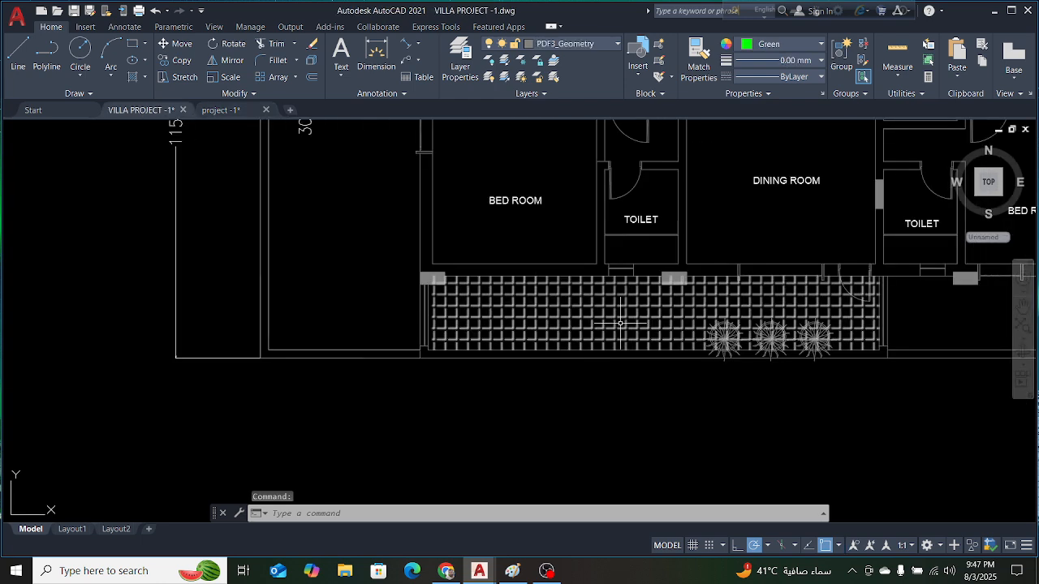
scroll(808, 324, up, 4)
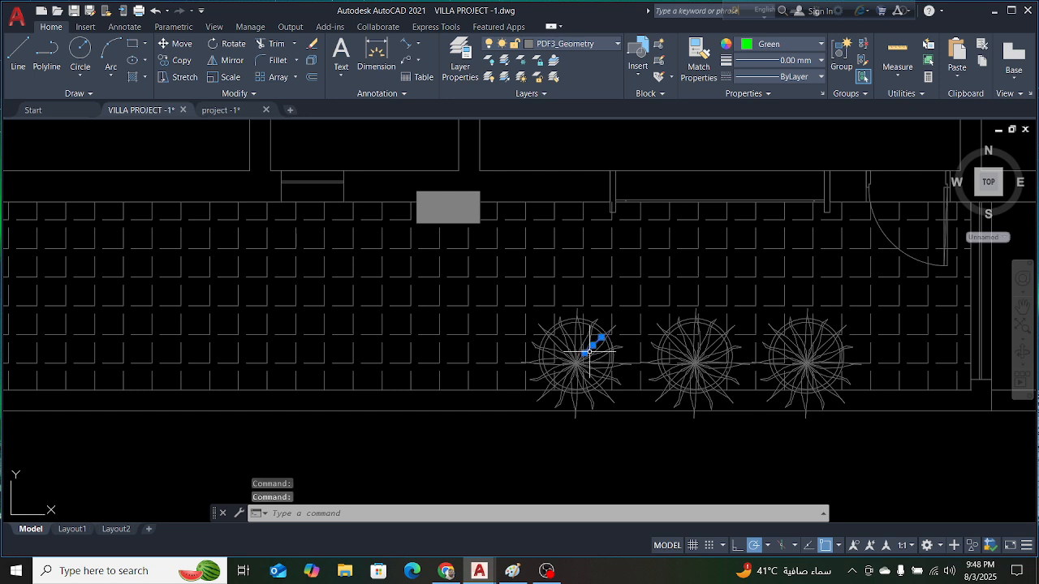
mouse_move(586, 352)
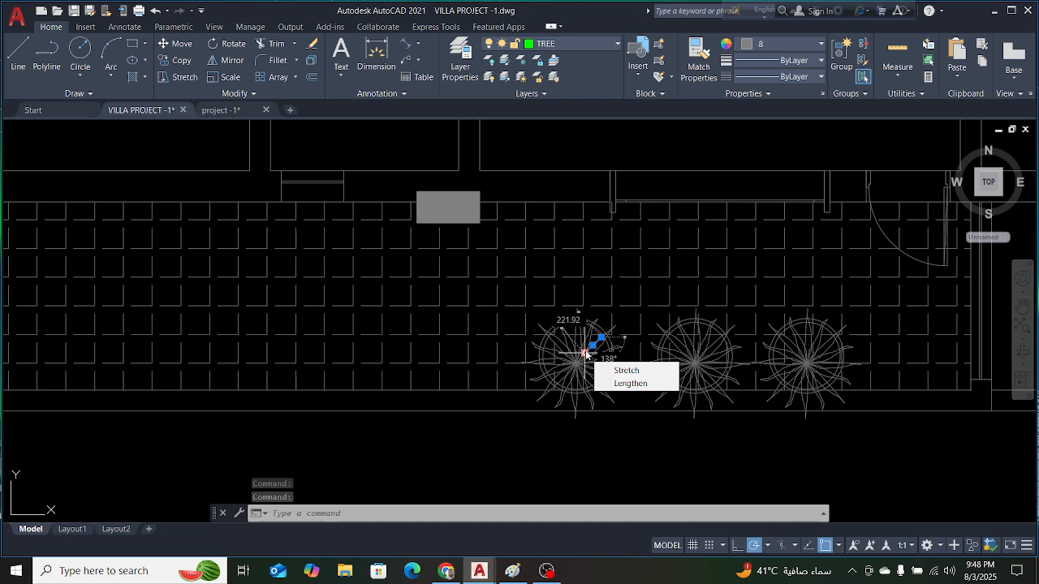
key(Escape)
scroll(650, 323, down, 4)
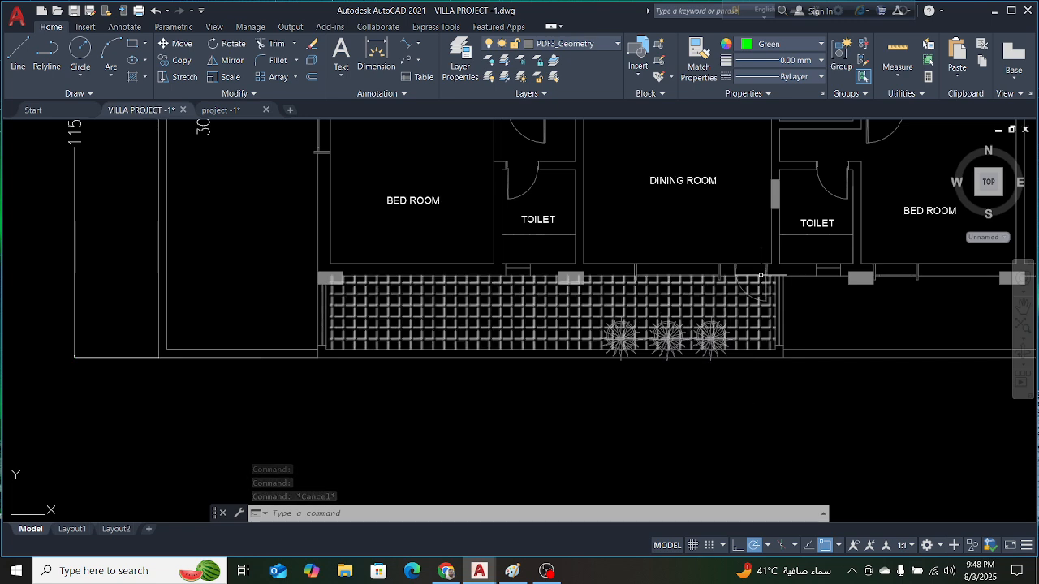
scroll(730, 288, up, 3)
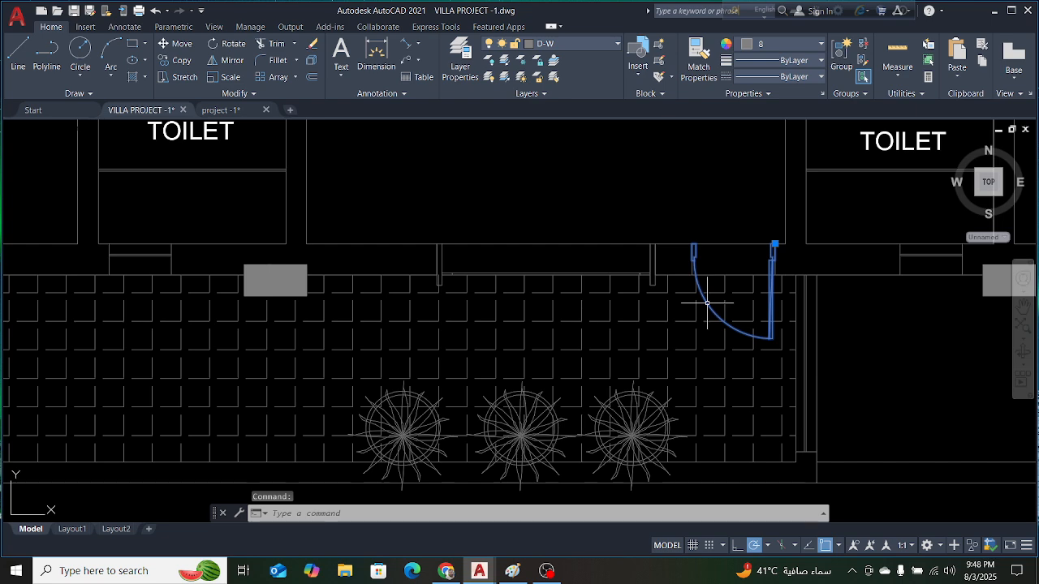
key(Escape)
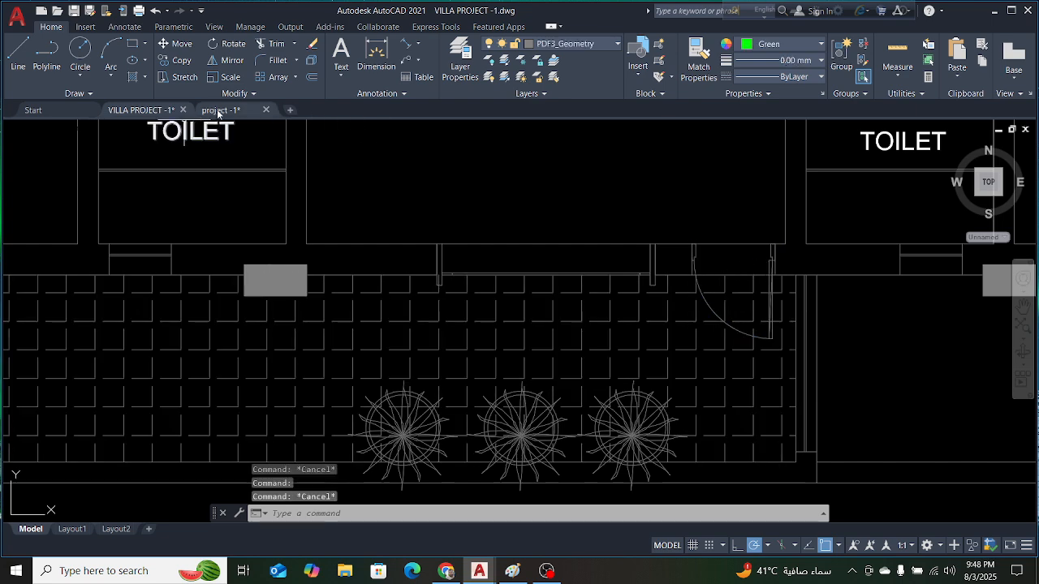
Return to project -1 and move the terrace door out of its opening to the empty area east of the terrace
key(ctrl+Tab)
scroll(531, 301, up, 5)
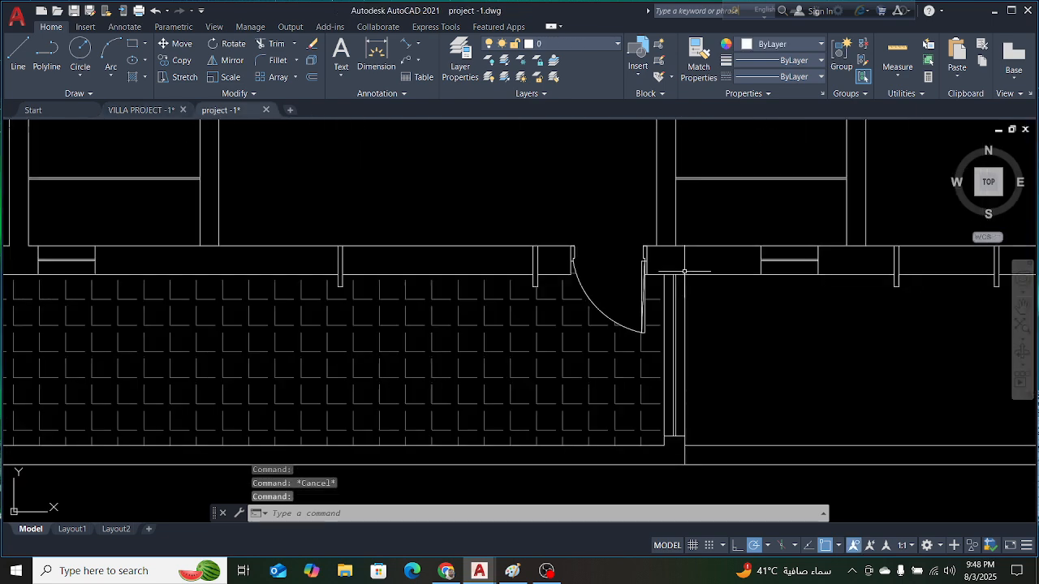
click(529, 307)
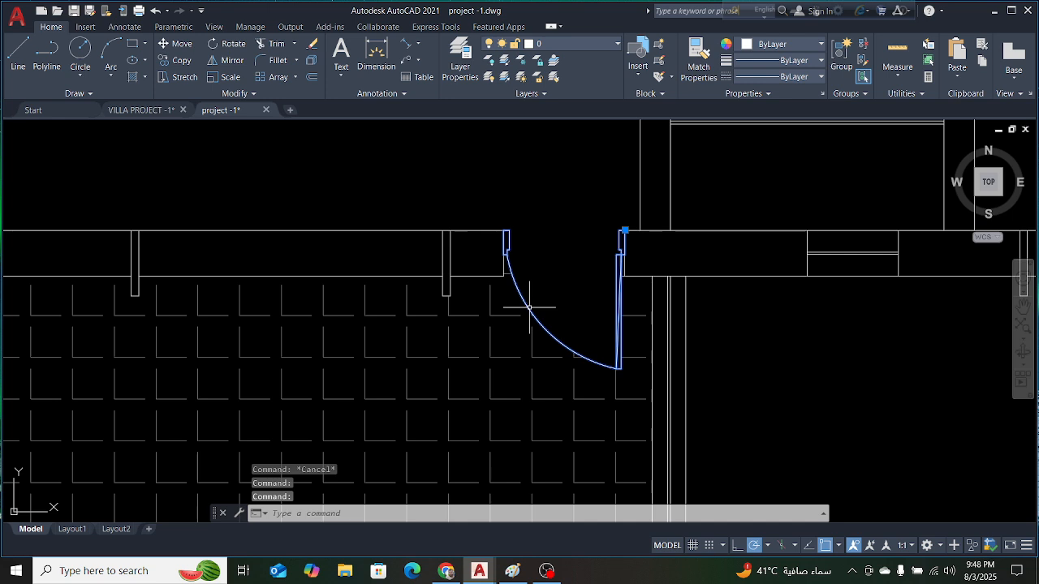
click(625, 231)
scroll(623, 232, down, 3)
click(754, 280)
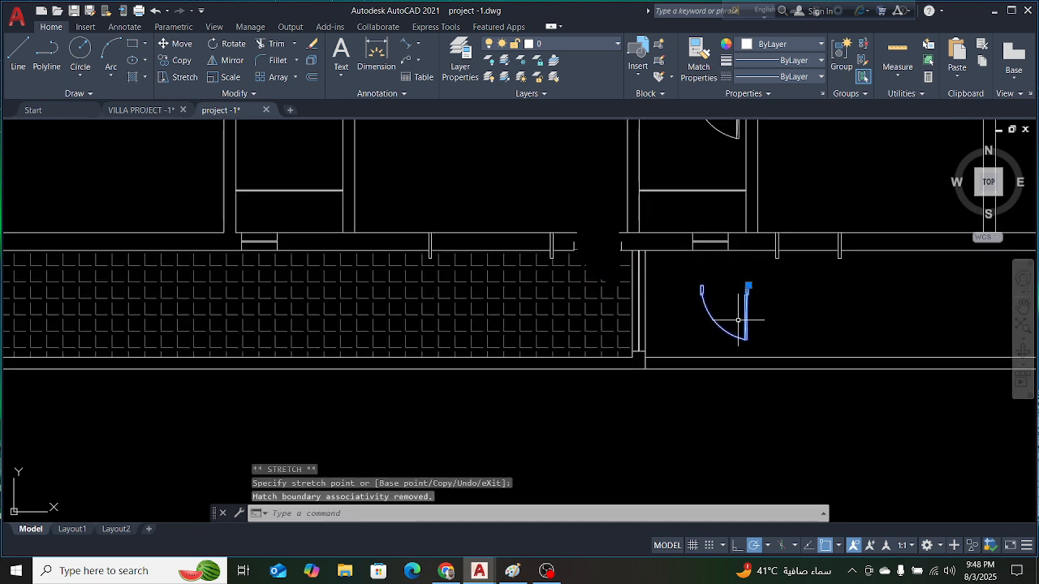
scroll(560, 317, up, 2)
key(Escape)
Delete the terrace hatch that follows the door swing
click(551, 326)
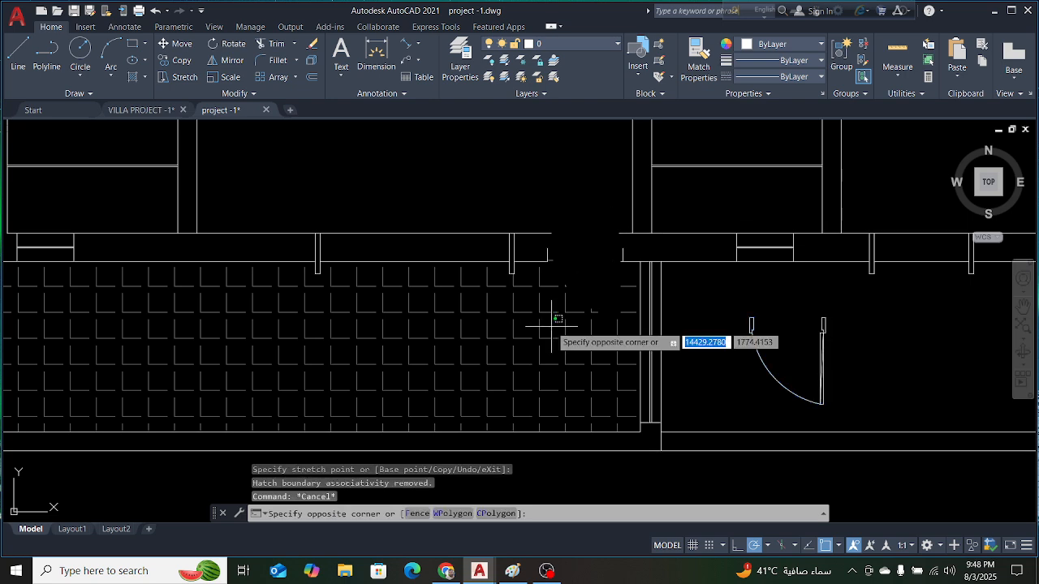
key(Escape)
click(576, 301)
click(572, 311)
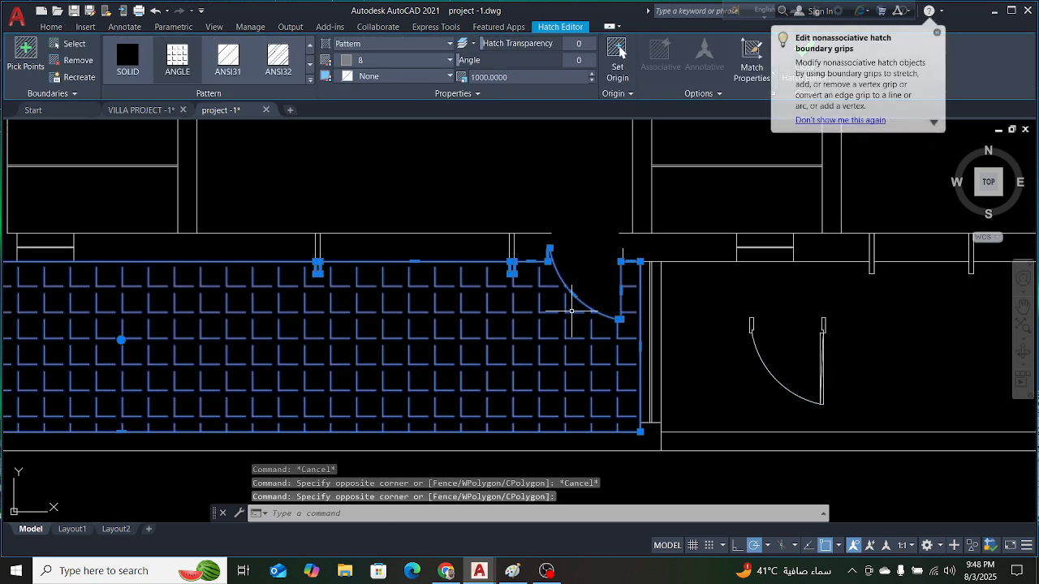
key(Delete)
scroll(529, 229, up, 3)
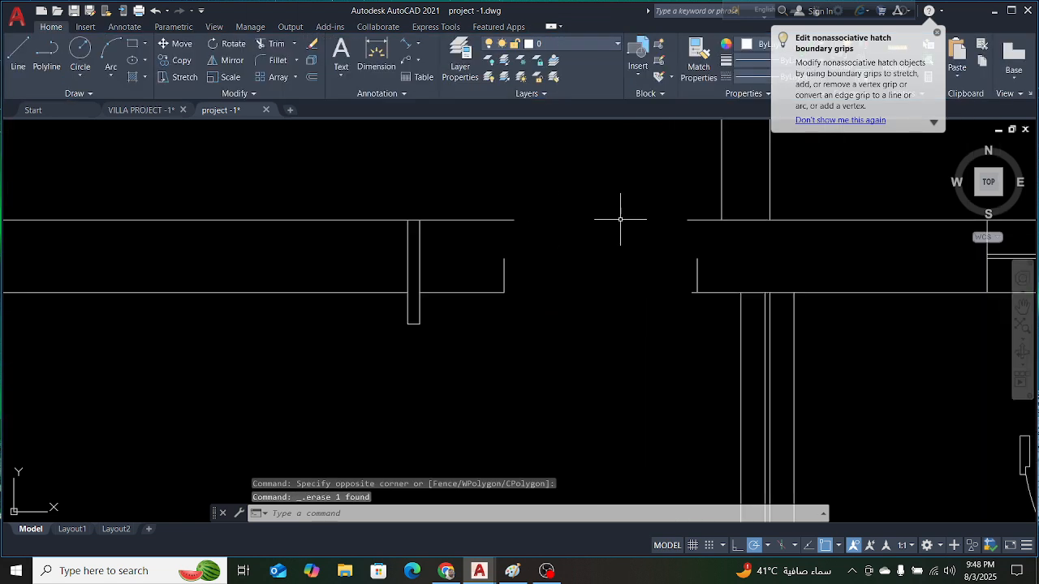
Draw lines bridging the door opening along both the north and south faces of the terrace wall
key(Escape)
text(l)
key(Return)
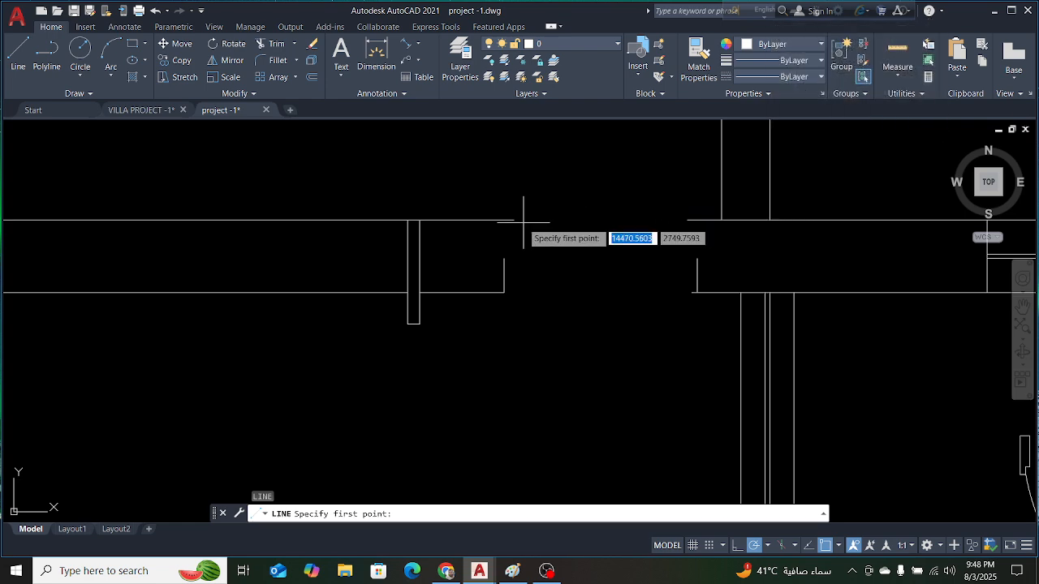
click(515, 219)
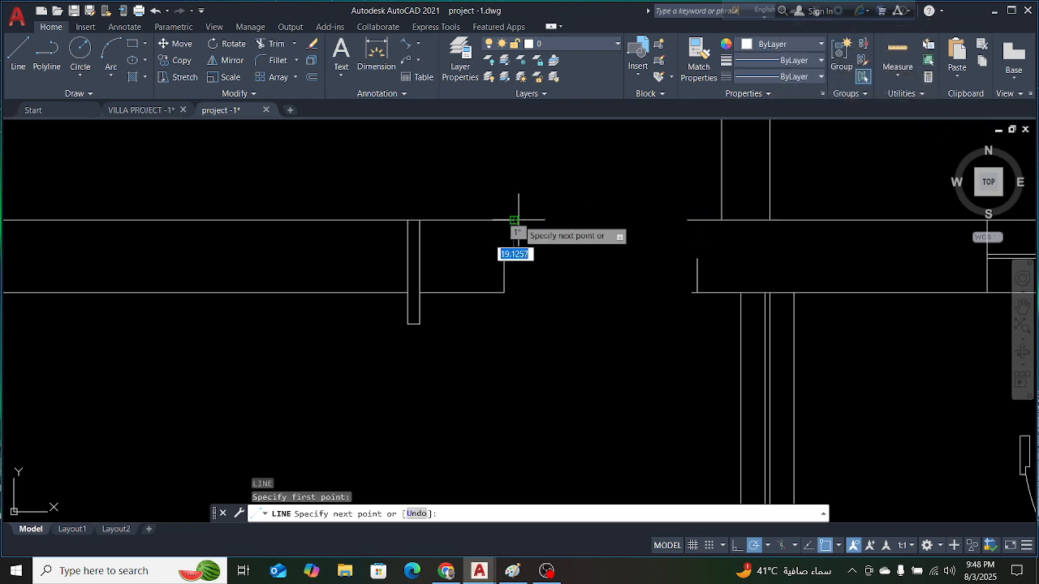
click(687, 219)
key(Return)
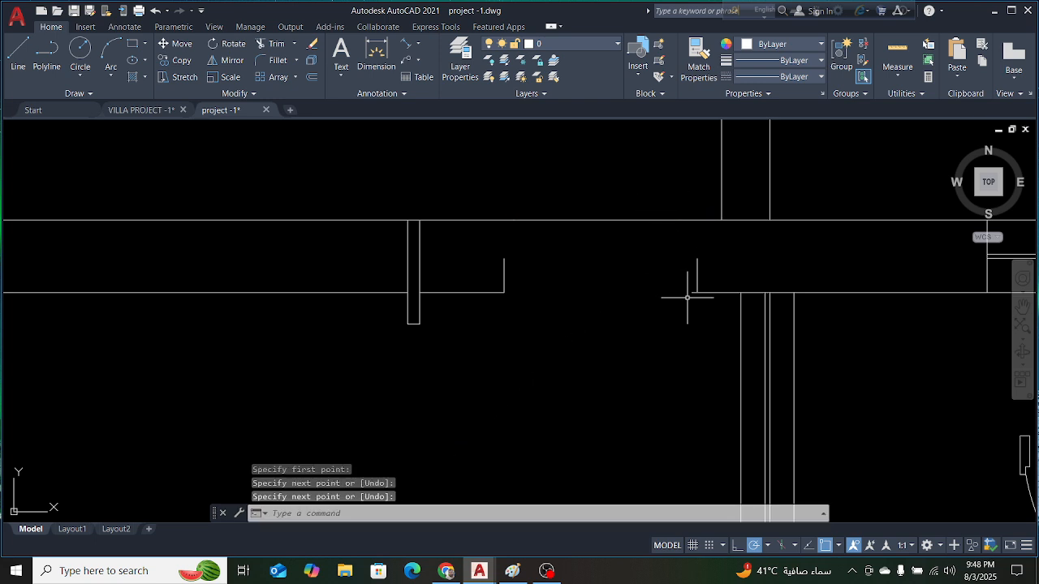
key(Return)
click(696, 292)
click(504, 292)
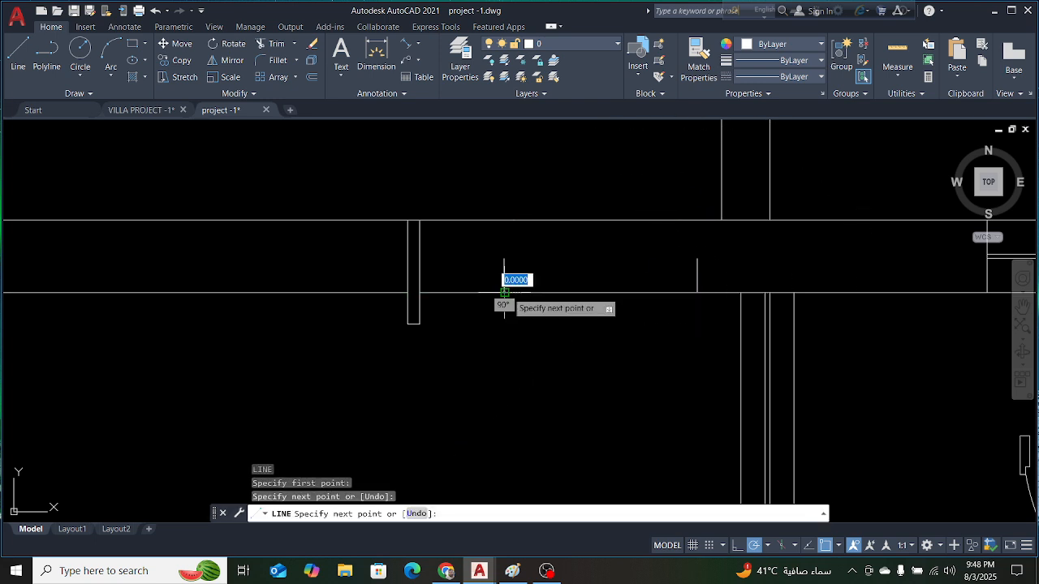
key(Escape)
Hatch the closed terrace area with the ANGLE paving pattern at a scale of 1000
scroll(663, 249, down, 3)
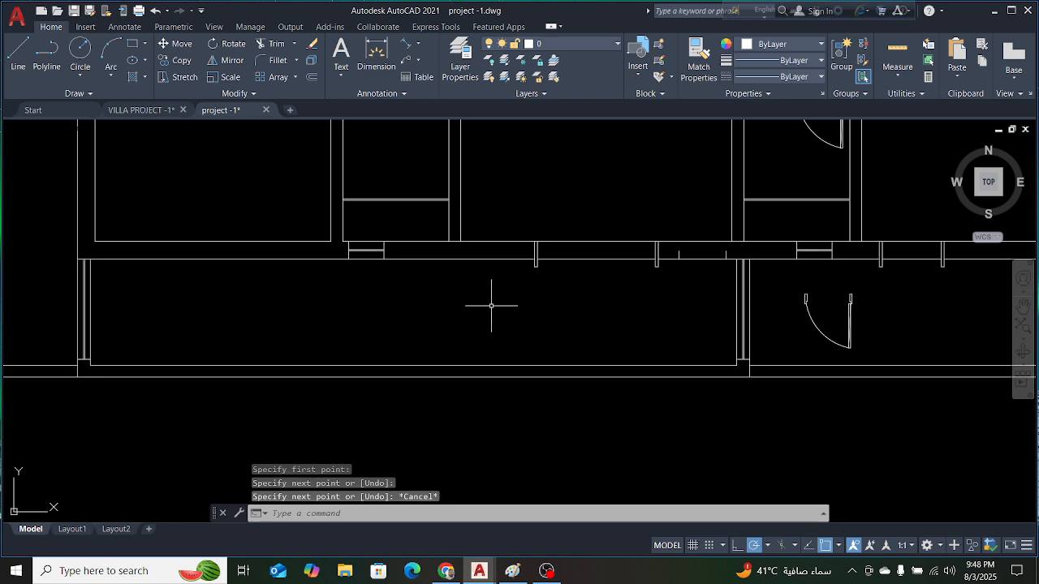
text(H)
key(Return)
click(412, 295)
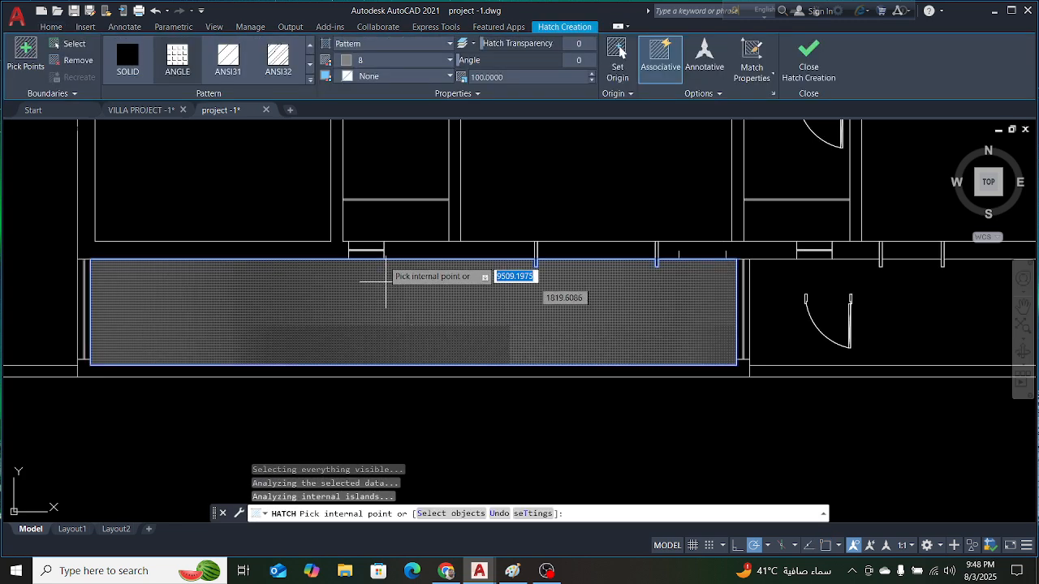
text(1000)
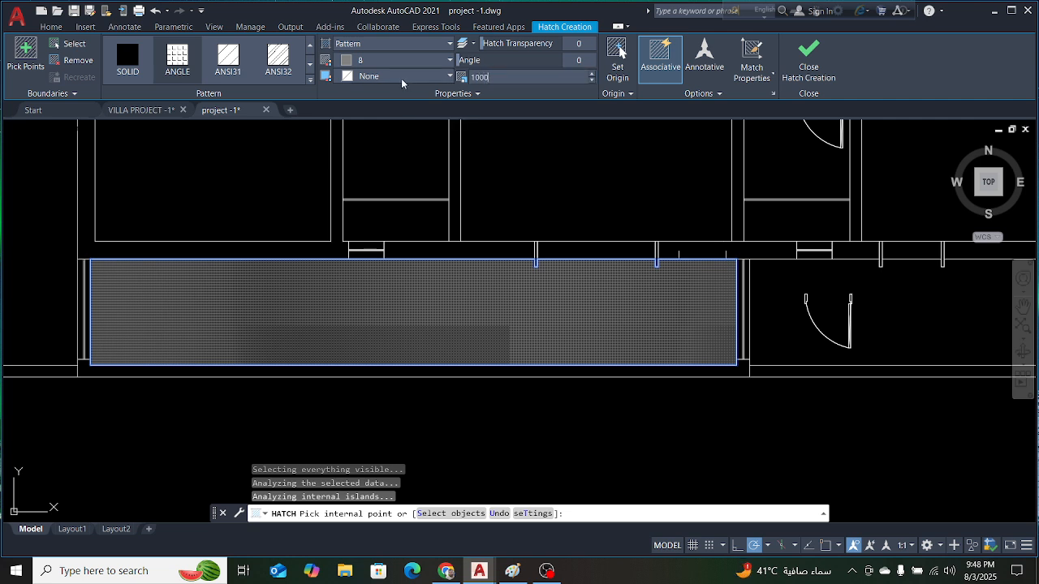
key(Return)
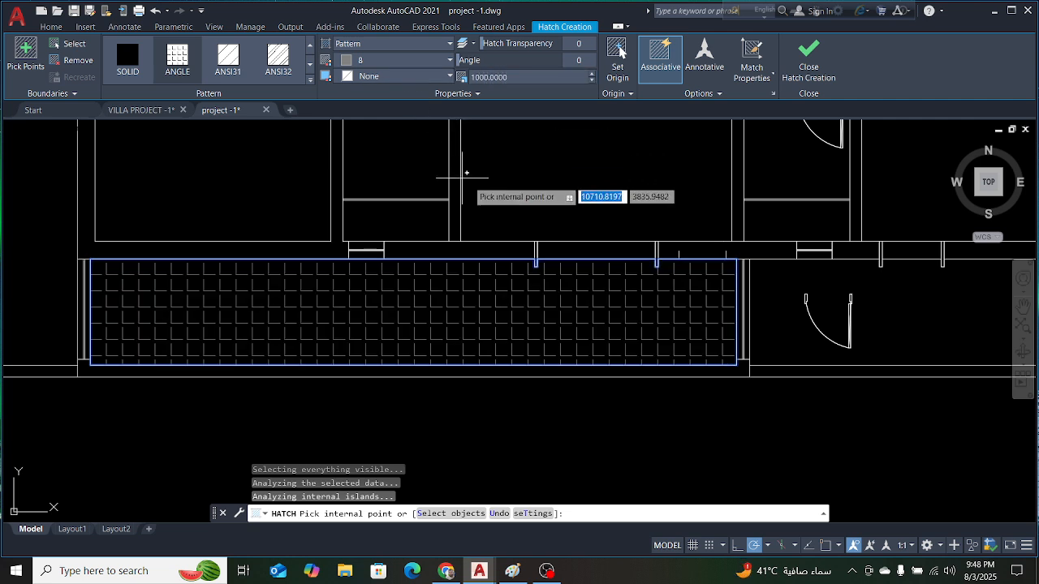
key(Escape)
key(Escape)
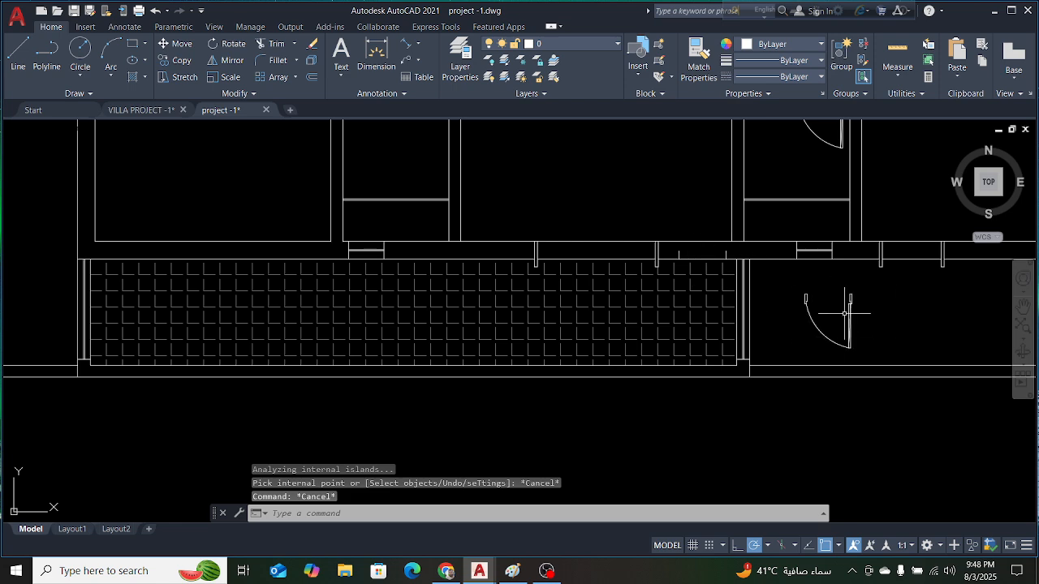
Move the door from the empty area east of the terrace back to the east jamb of its opening, aligned with the wall's south face
click(852, 325)
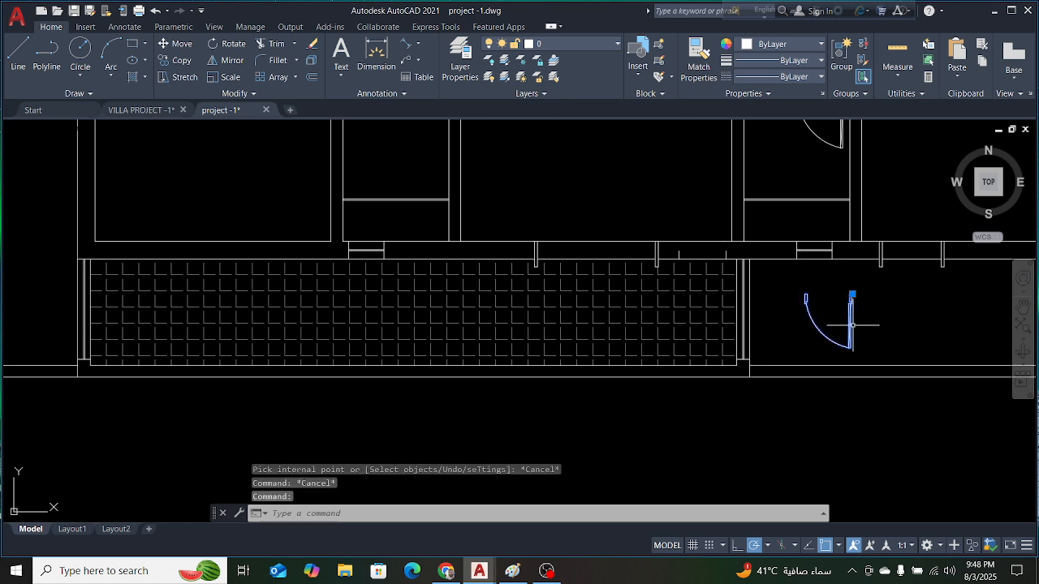
text(m)
key(Return)
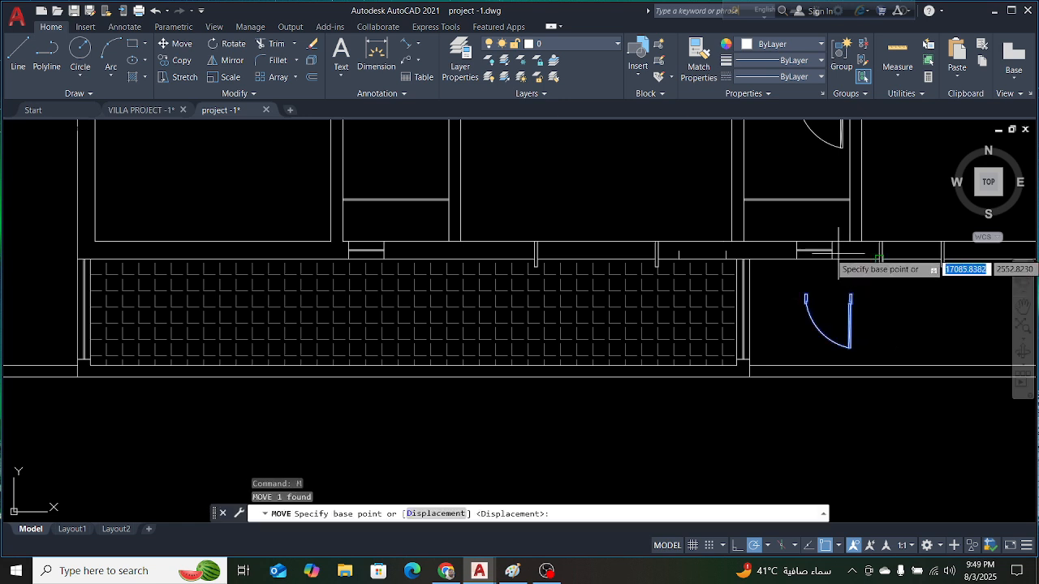
scroll(856, 321, up, 6)
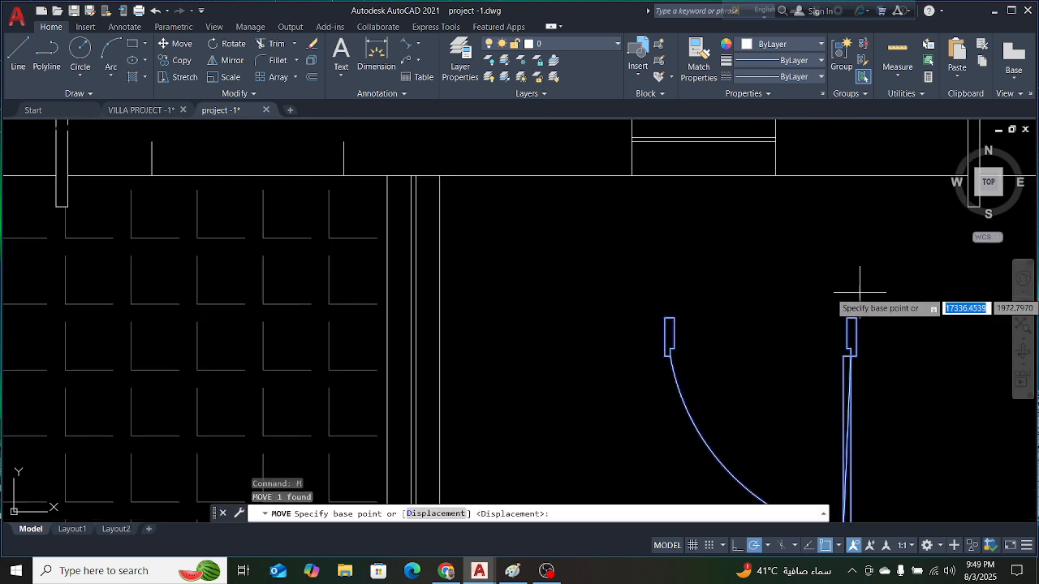
click(854, 354)
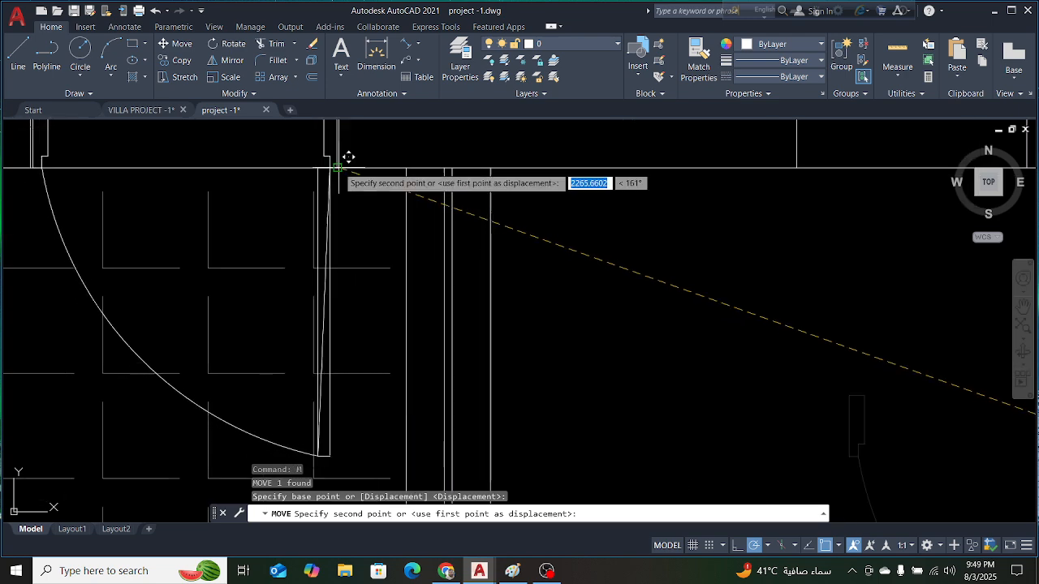
click(345, 162)
scroll(546, 200, down, 3)
scroll(502, 179, up, 4)
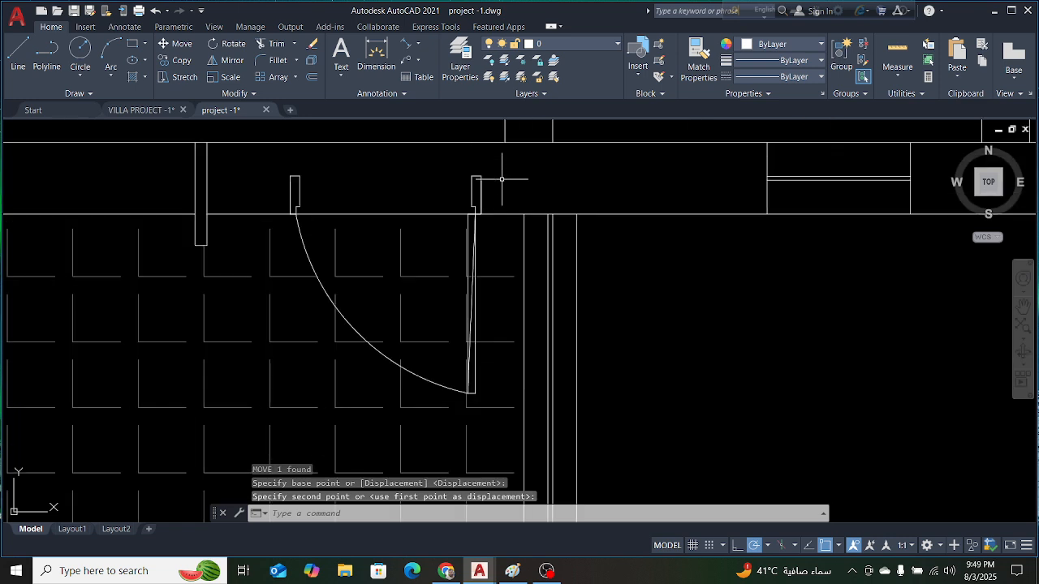
Move the terrace door north so the top corner of its frame meets the wall's north face
click(479, 186)
scroll(476, 178, up, 4)
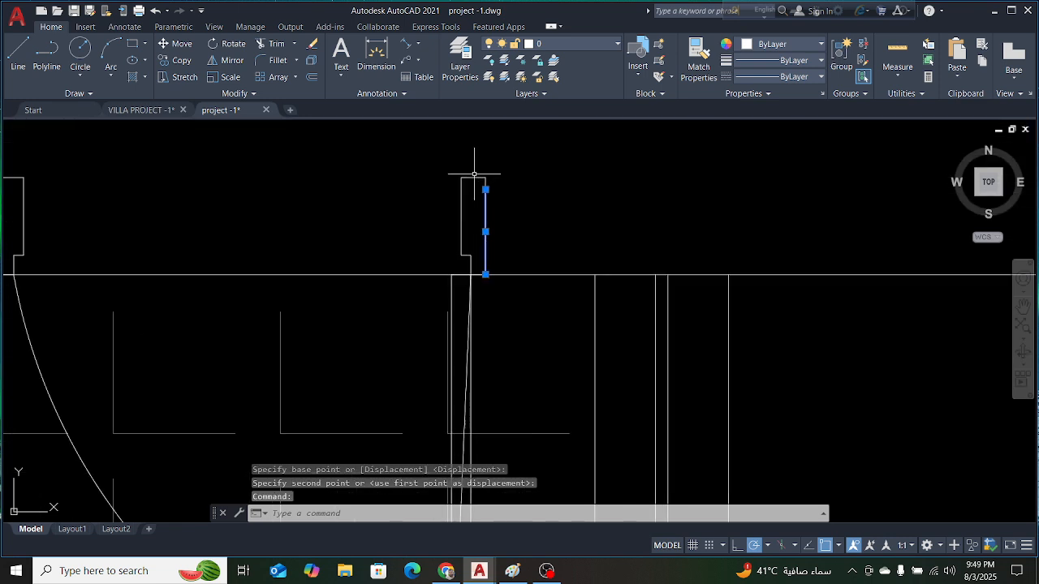
key(Escape)
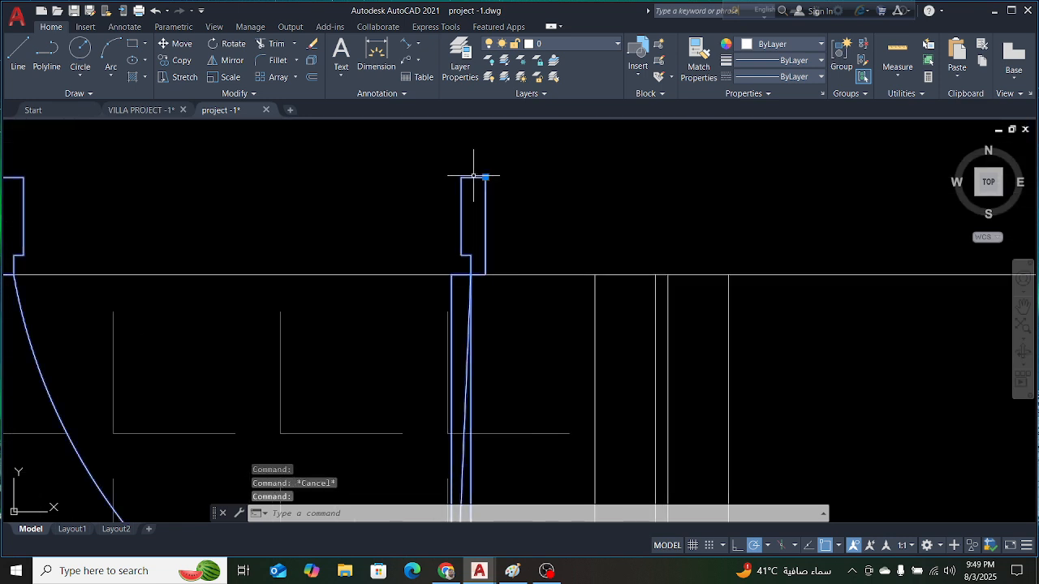
key(Return)
scroll(479, 175, down, 2)
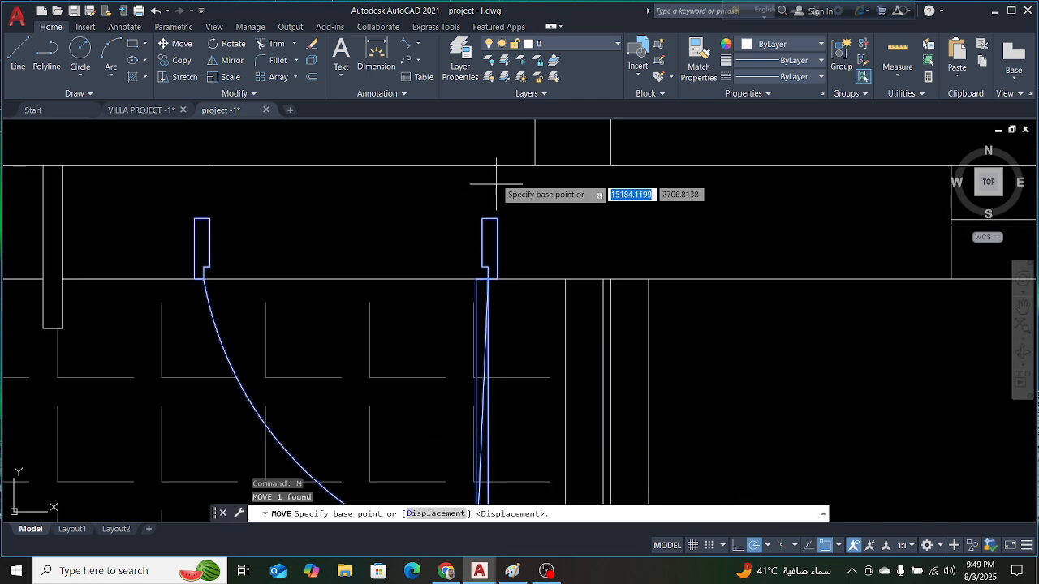
scroll(487, 203, up, 4)
click(497, 284)
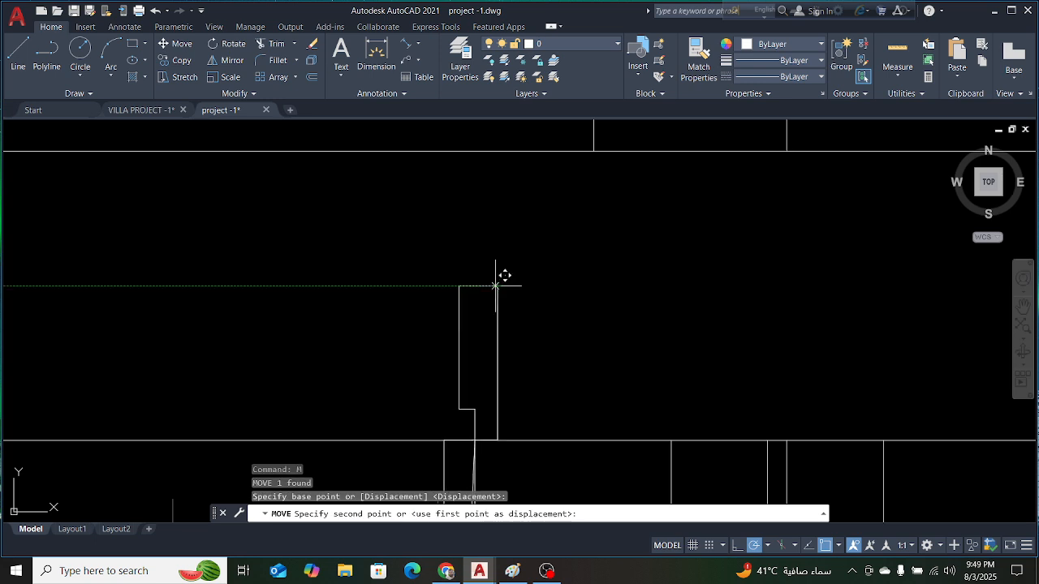
key(Escape)
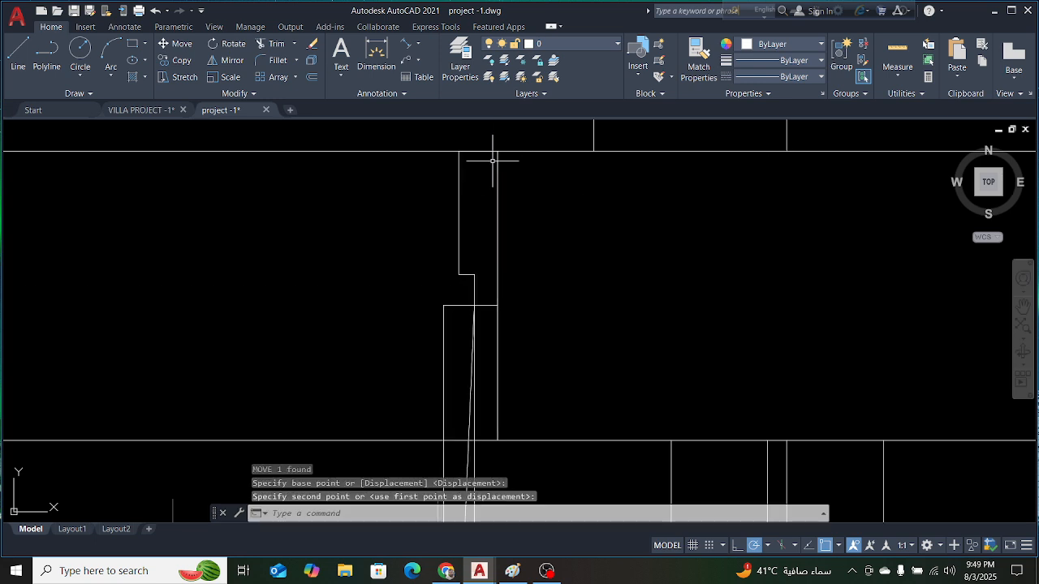
Delete the two lines bridging the door opening along the north and south faces of the terrace wall
click(396, 150)
key(Delete)
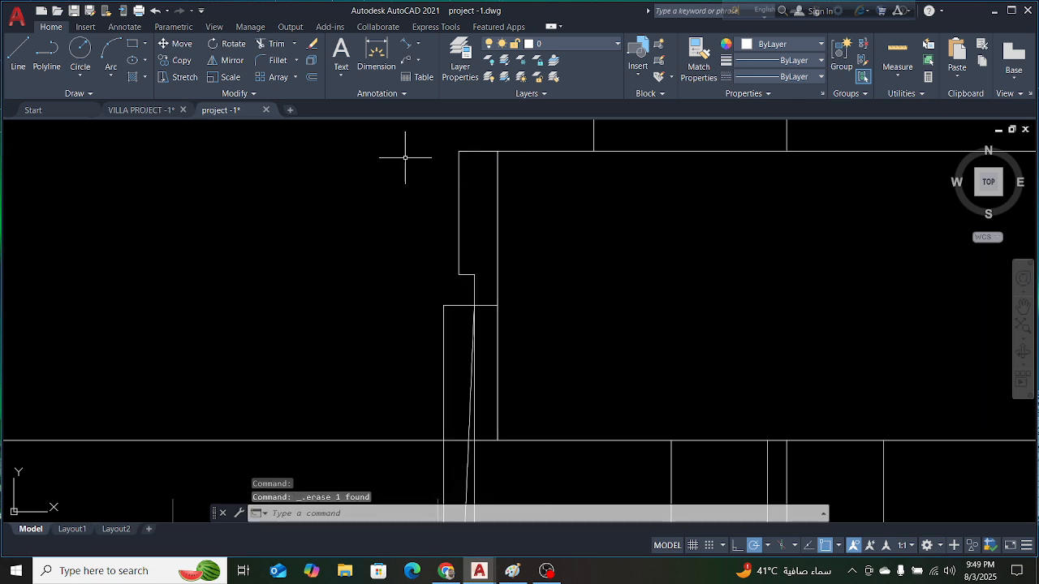
scroll(583, 193, down, 2)
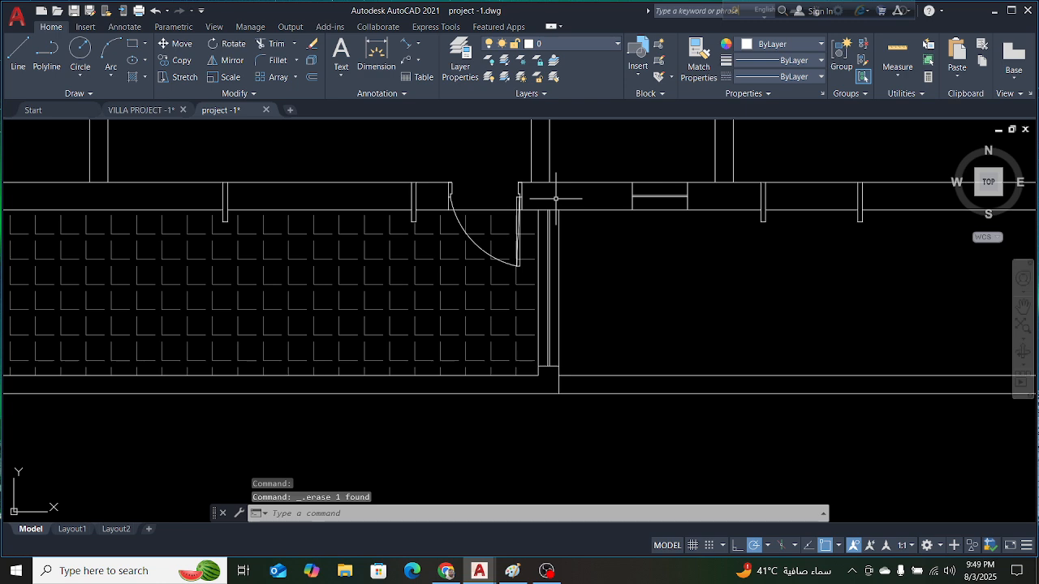
click(484, 210)
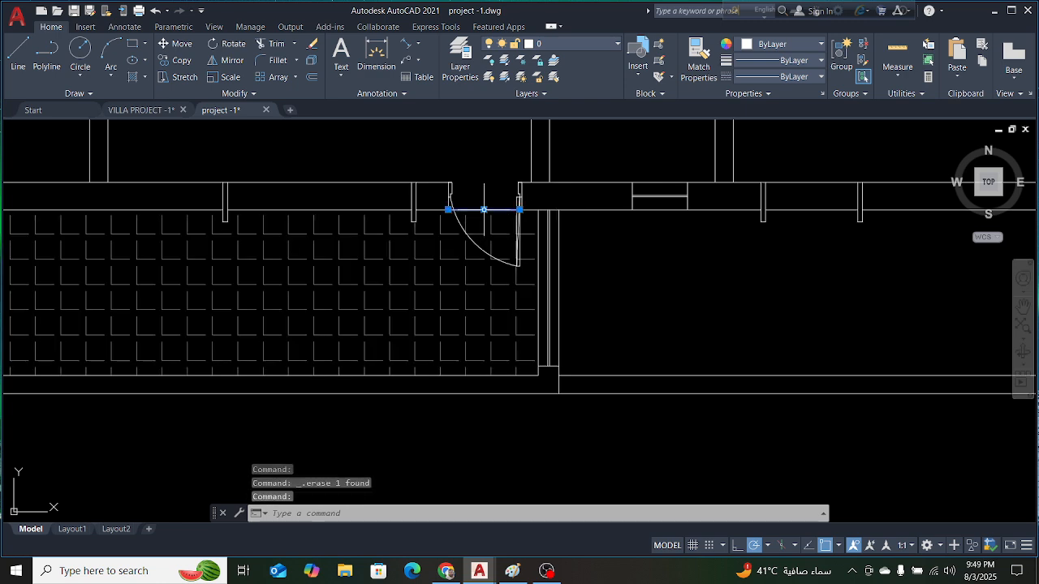
key(Delete)
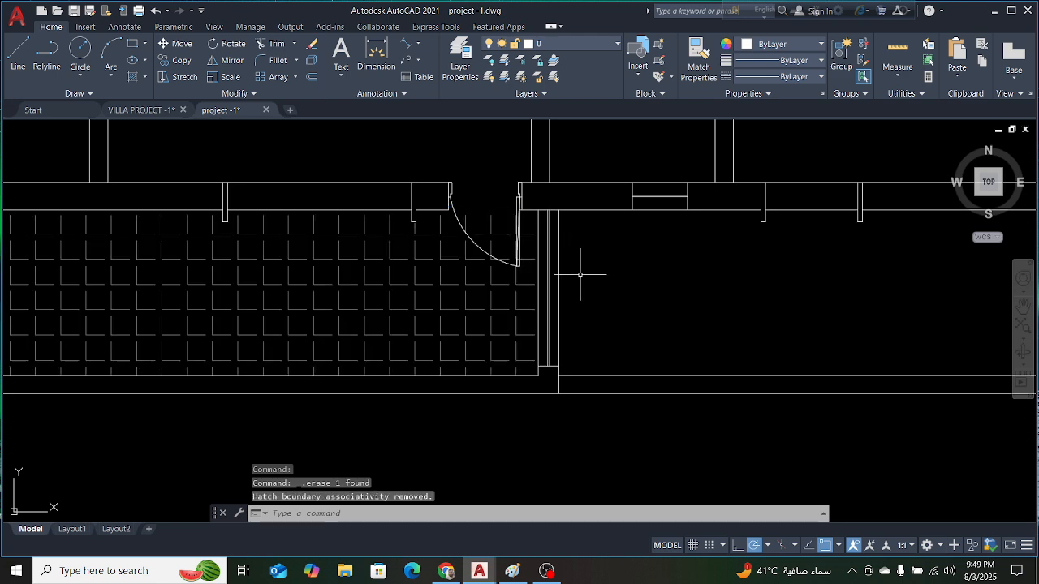
Review the hatched terrace in the plan, switch to VILLA PROJECT -1 and examine the toilet door west of the dining room
scroll(690, 262, down, 5)
scroll(625, 261, up, 4)
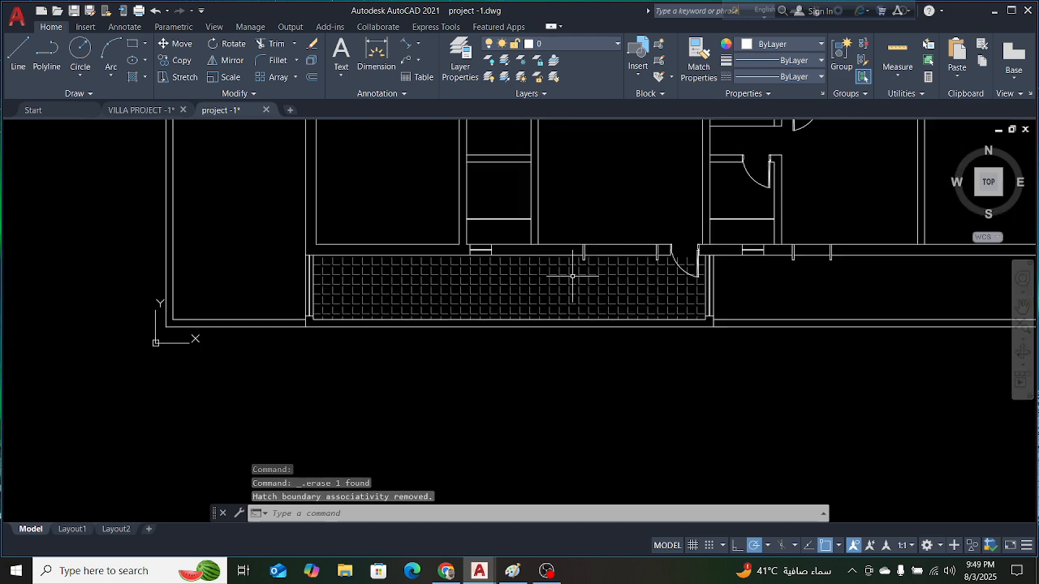
scroll(572, 277, down, 4)
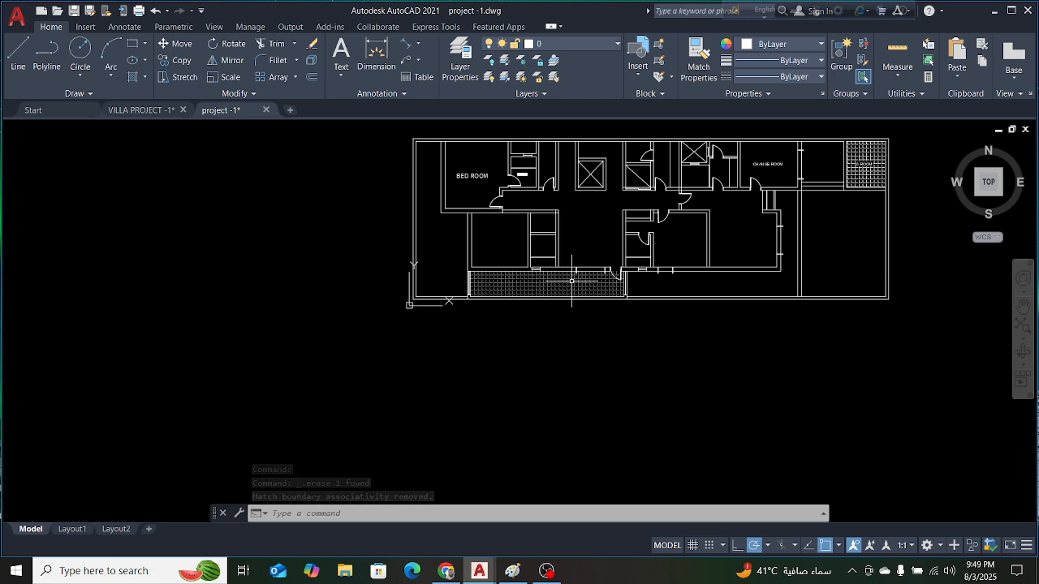
scroll(589, 227, up, 6)
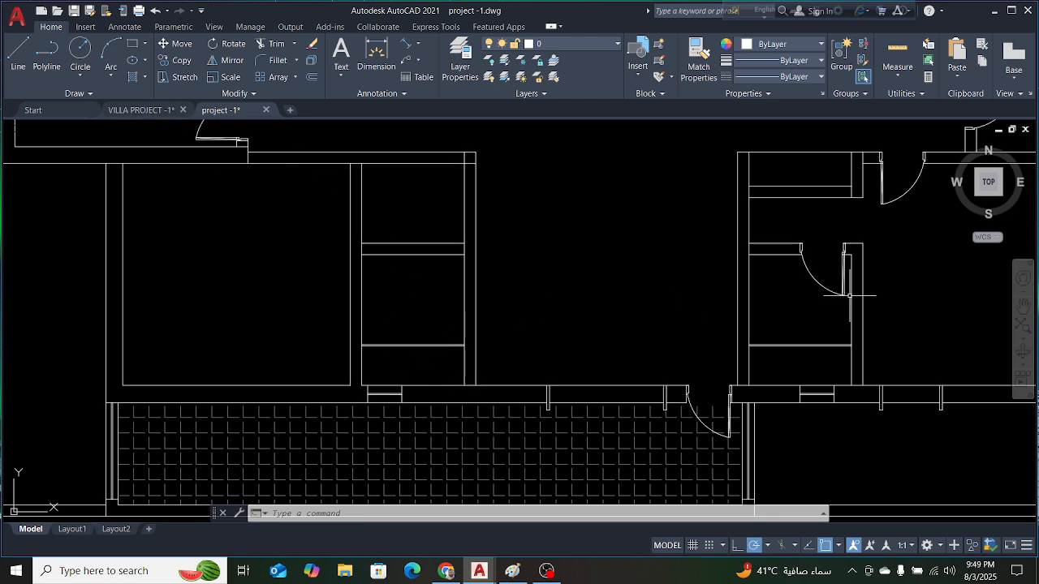
click(142, 109)
scroll(332, 228, down, 5)
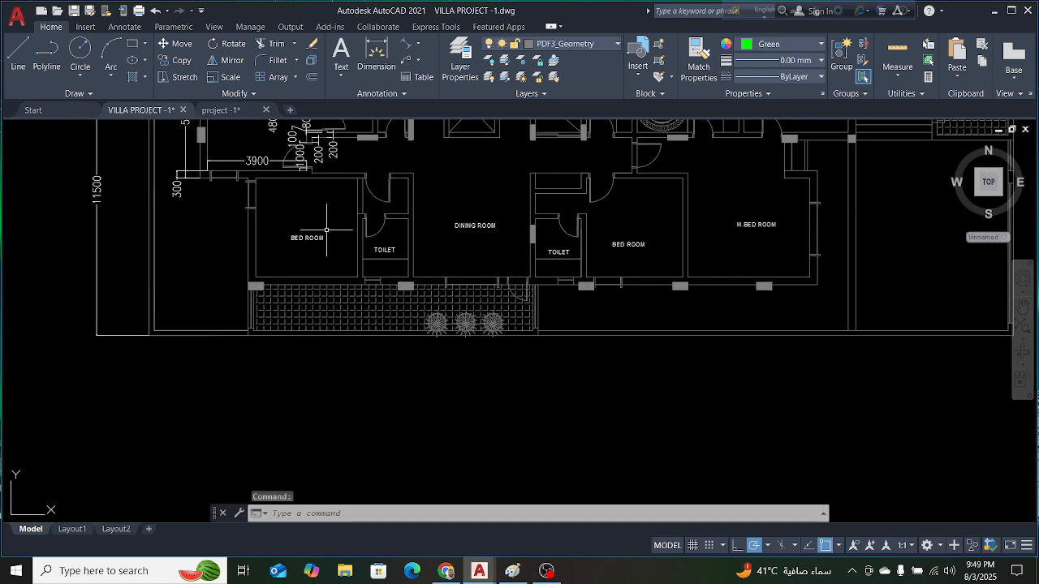
scroll(428, 211, up, 3)
scroll(417, 199, up, 6)
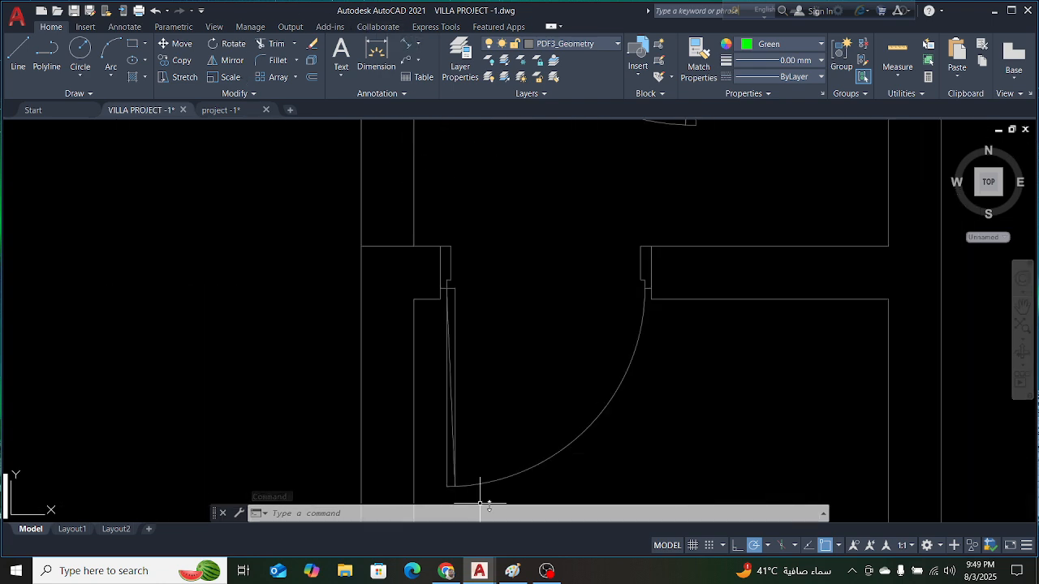
click(546, 571)
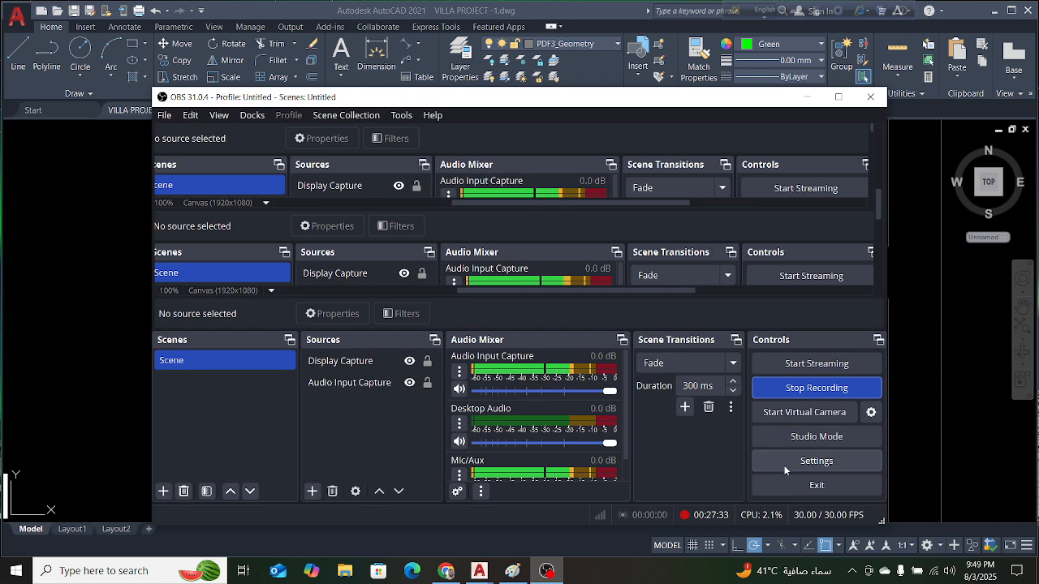